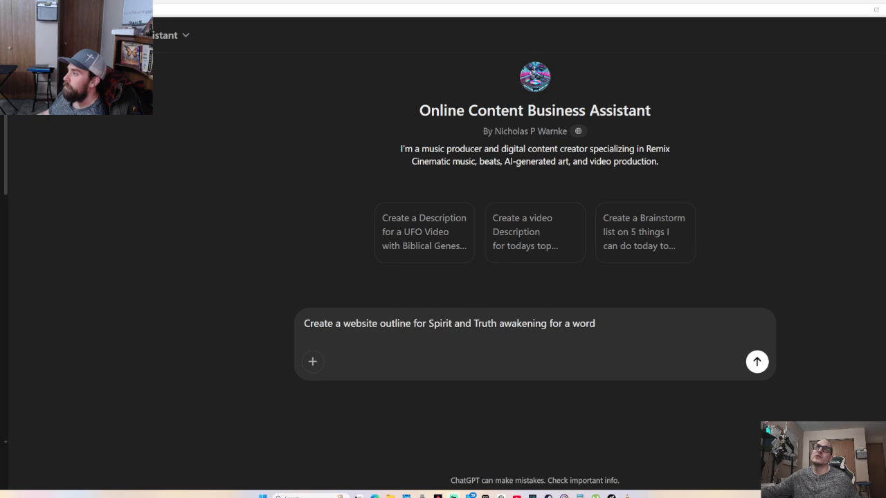
# Check the YouTube channel tab, then open Facebook from a new tab's shortcut
pyautogui.click(374, 496)
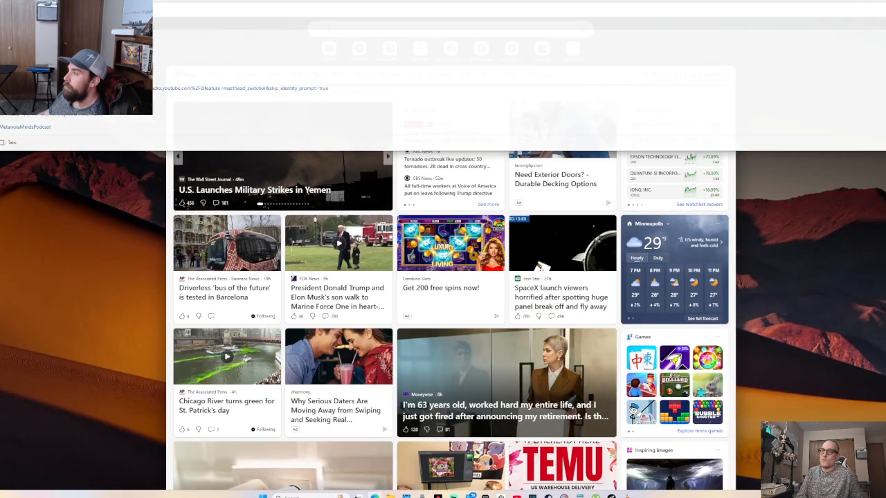
pyautogui.click(328, 29)
pyautogui.write('j')
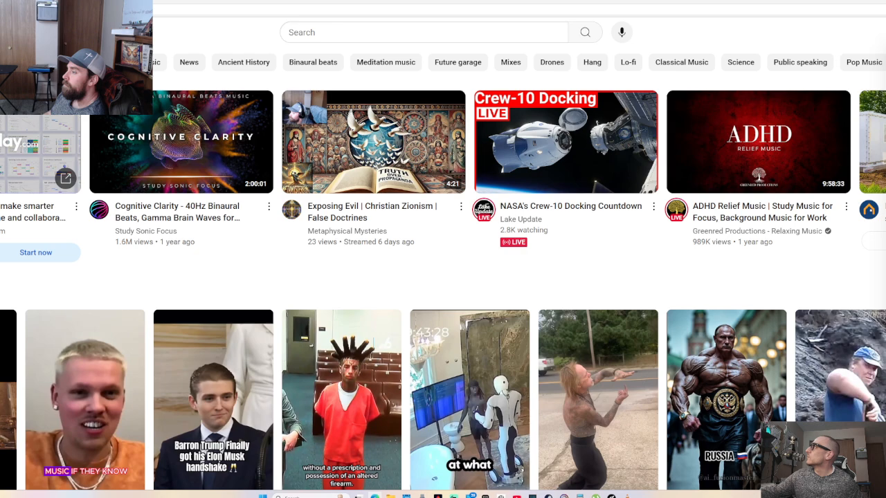
pyautogui.click(395, 3)
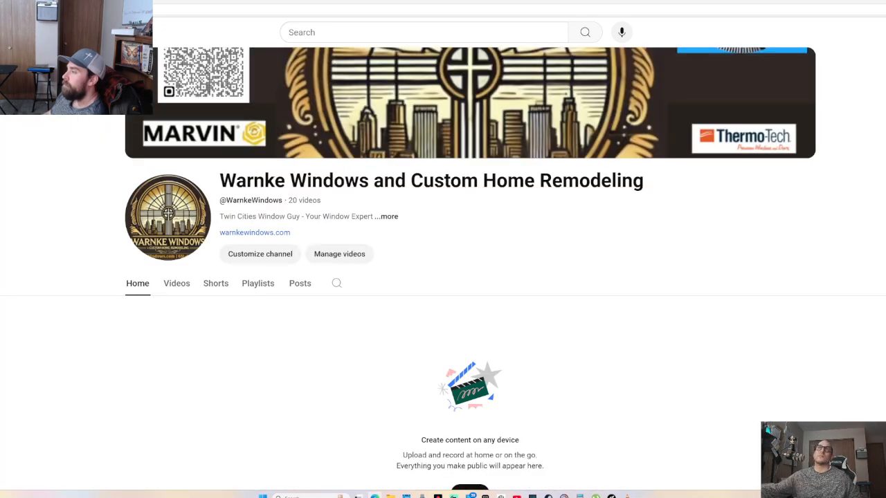
pyautogui.hotkey('ctrl', 't')
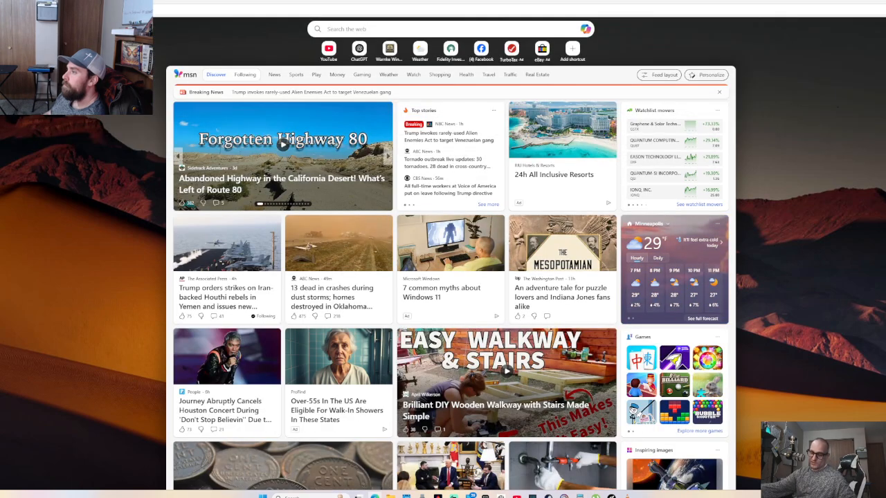
pyautogui.click(207, 10)
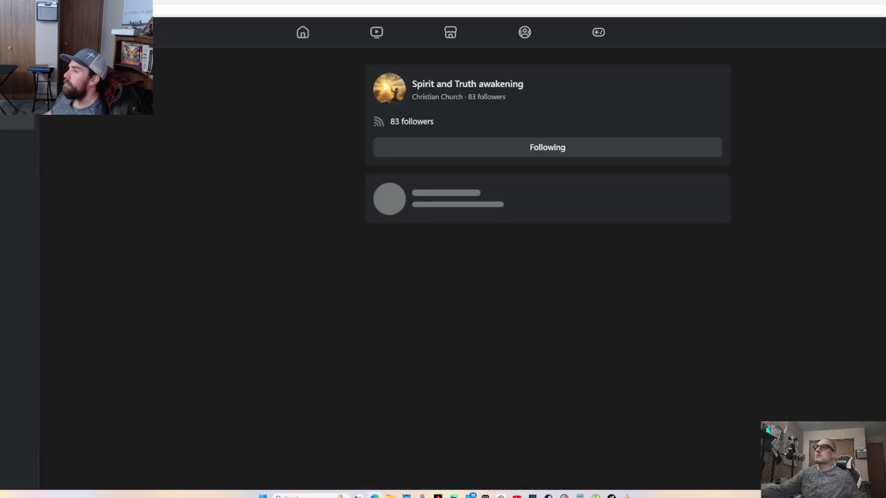
# Open the Spirit and Truth awakening Page, copy its URL, and return to ChatGPT
pyautogui.click(487, 84)
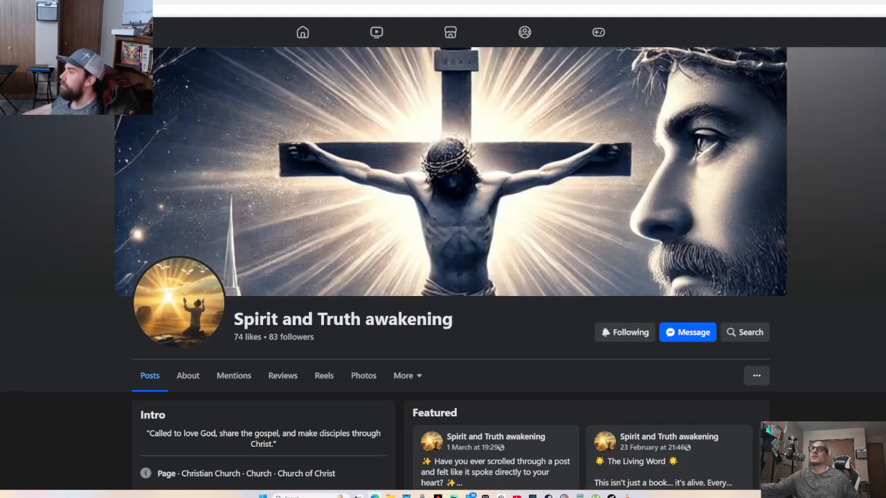
pyautogui.click(207, 2)
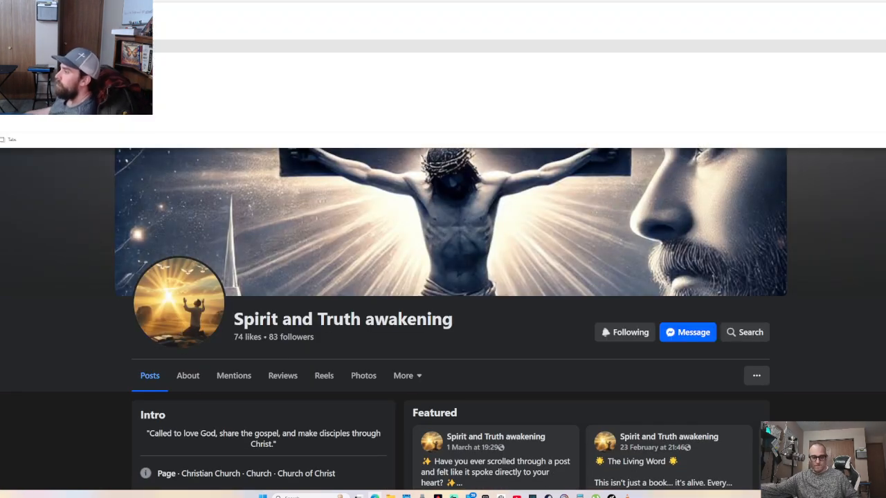
pyautogui.hotkey('alt', 'Tab')
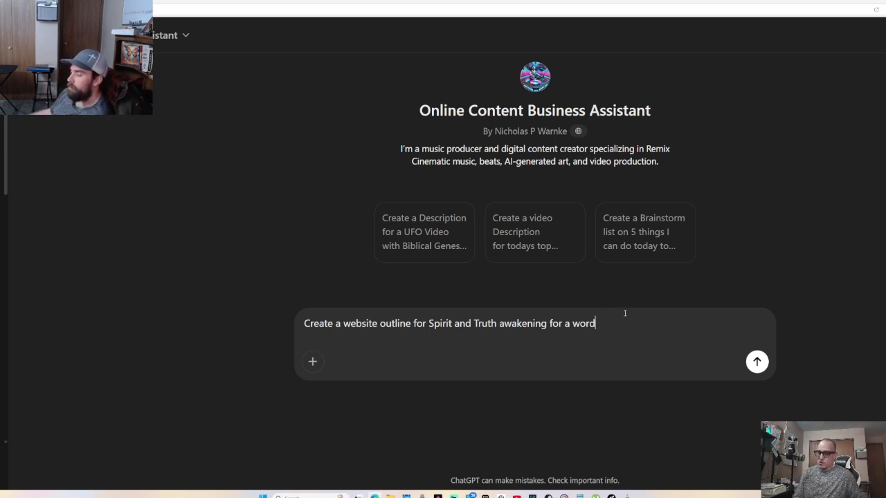
# Continue the prompt with 'wordpress website ; include a hyperlink the facebook page for people : to'
pyautogui.write('press website ')
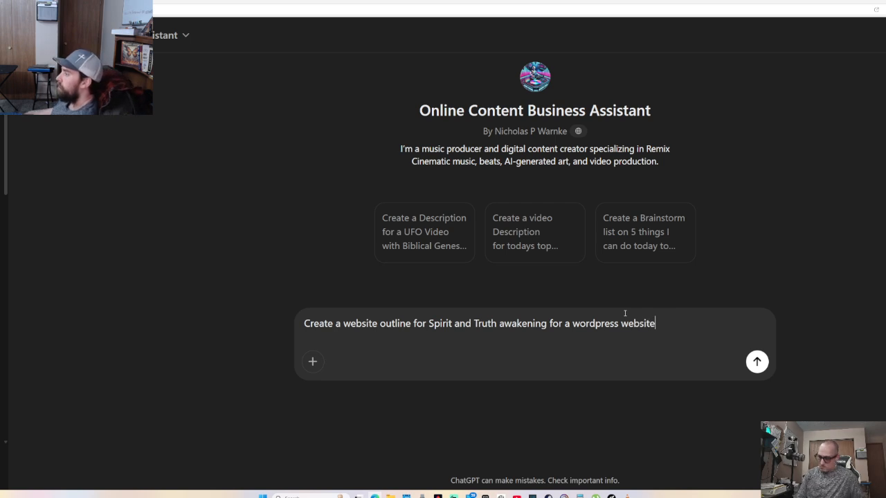
pyautogui.write('; include the ')
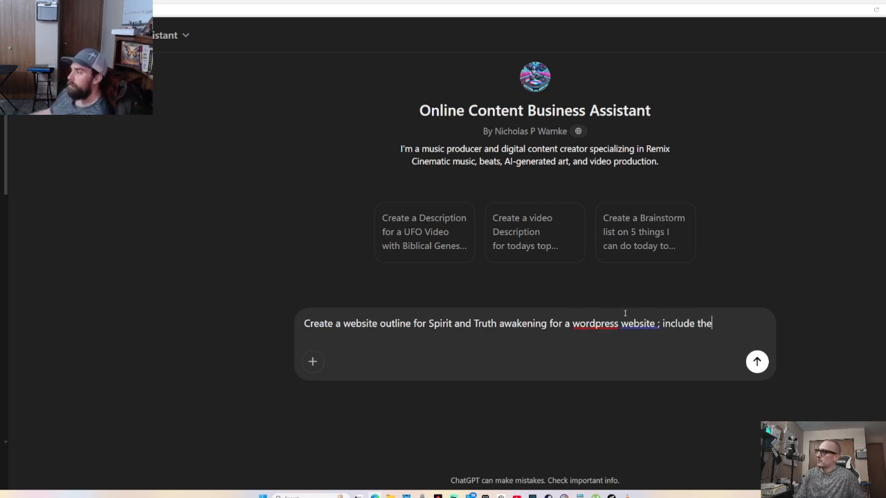
pyautogui.write('link')
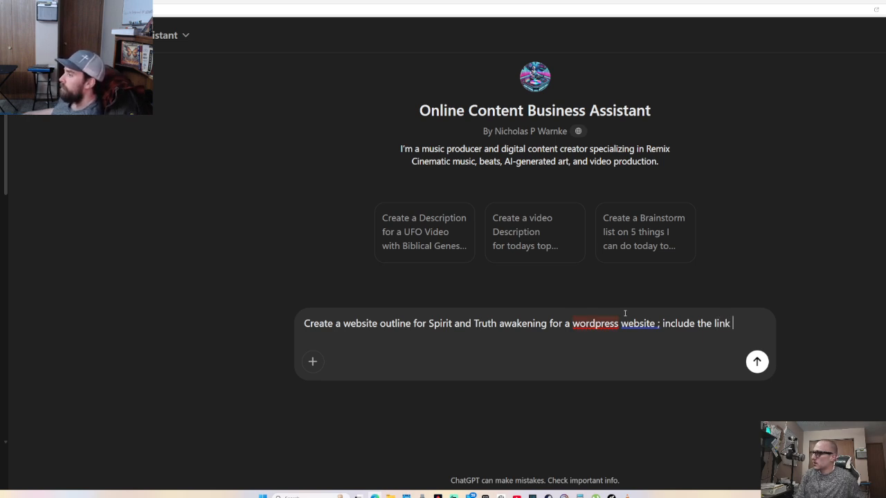
pyautogui.press('BackSpace')
pyautogui.press('BackSpace')
pyautogui.press('BackSpace')
pyautogui.press('BackSpace')
pyautogui.press('BackSpace')
pyautogui.press('BackSpace')
pyautogui.press('BackSpace')
pyautogui.press('BackSpace')
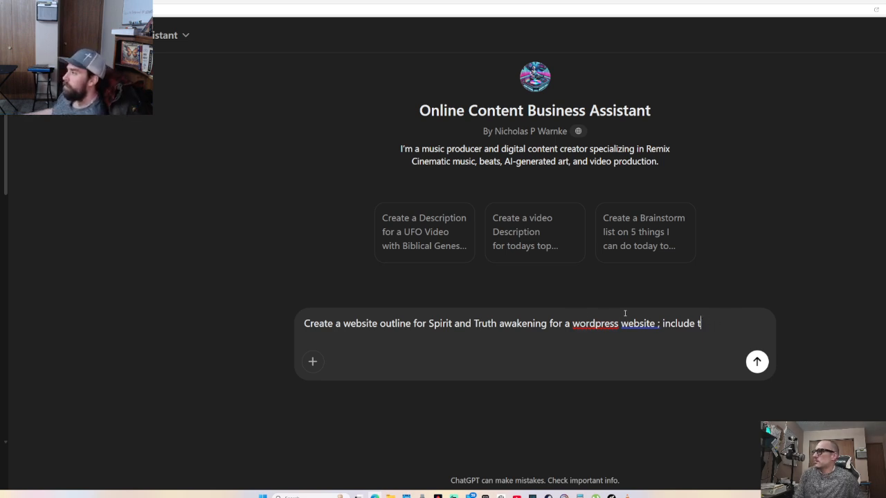
pyautogui.write('a hyp')
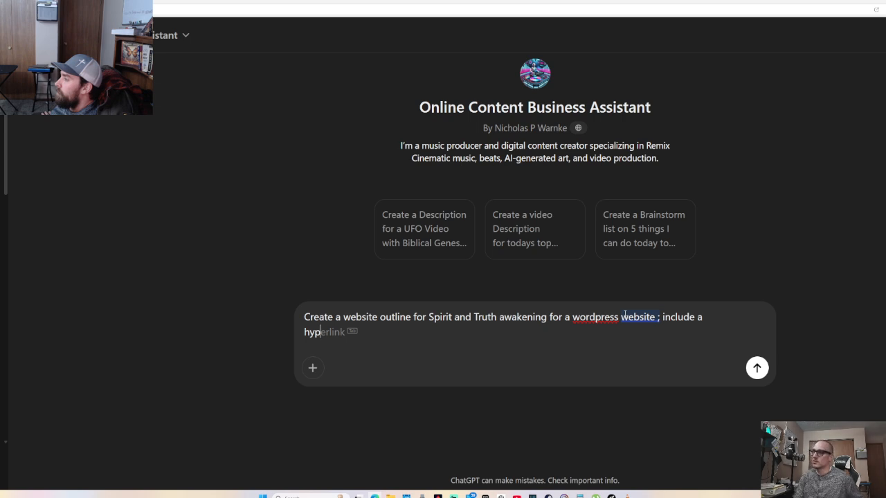
pyautogui.write('re')
pyautogui.press('BackSpace')
pyautogui.press('BackSpace')
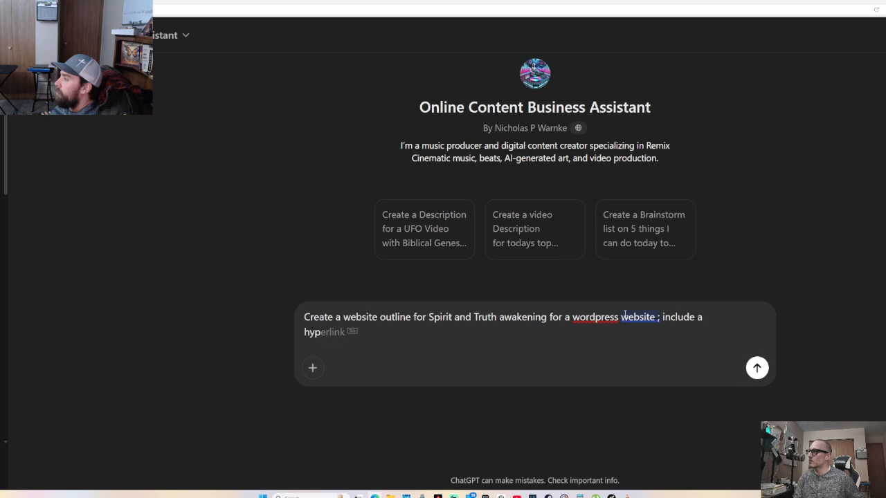
pyautogui.write('er')
pyautogui.press('Tab')
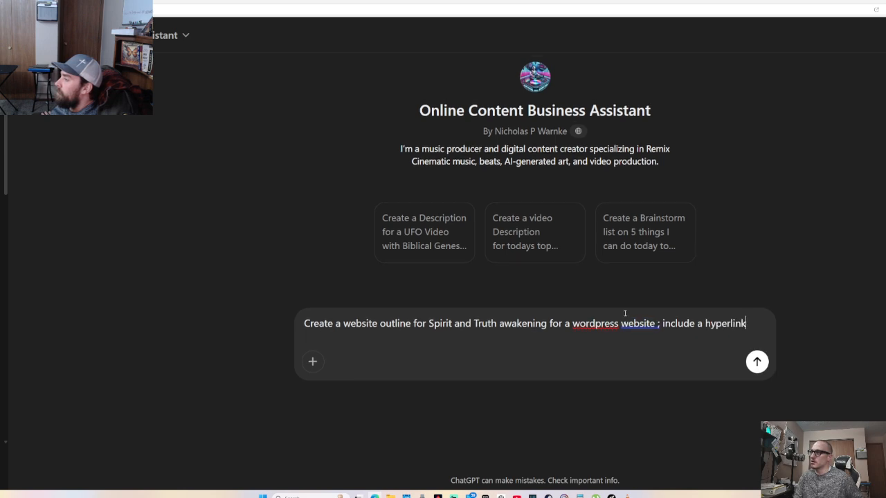
pyautogui.write('the face')
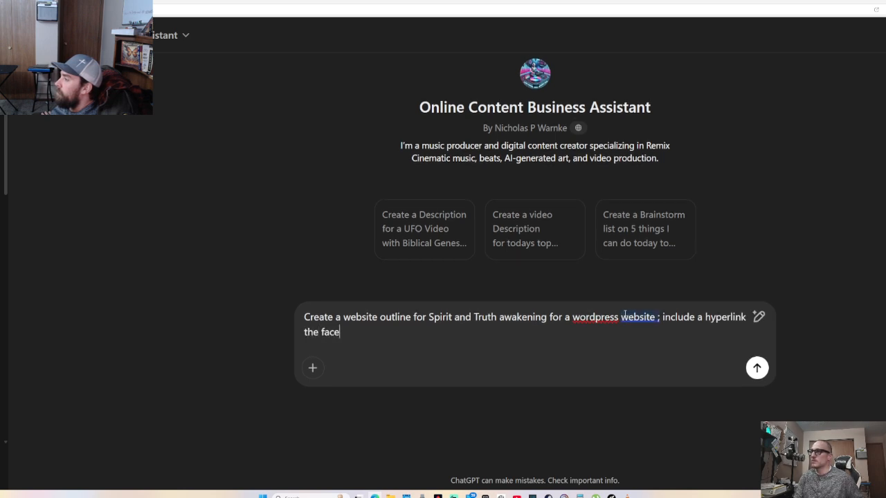
pyautogui.write('book pate')
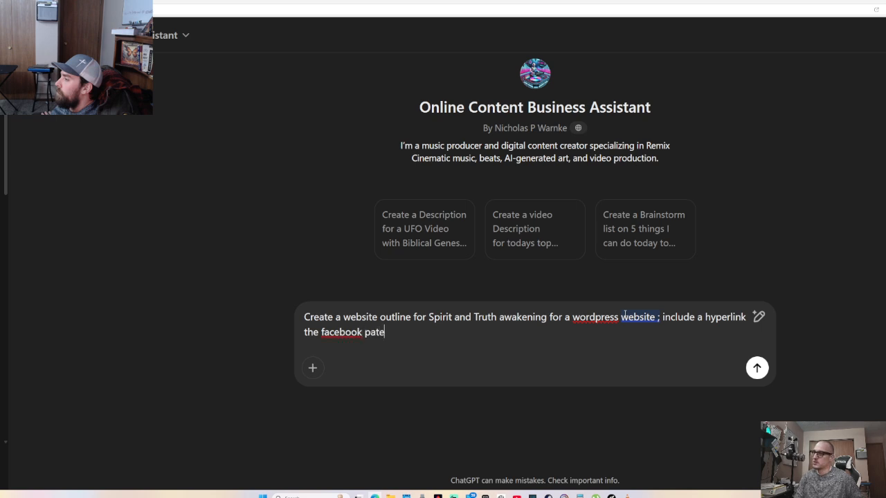
pyautogui.press('BackSpace')
pyautogui.press('BackSpace')
pyautogui.write('ge for peo')
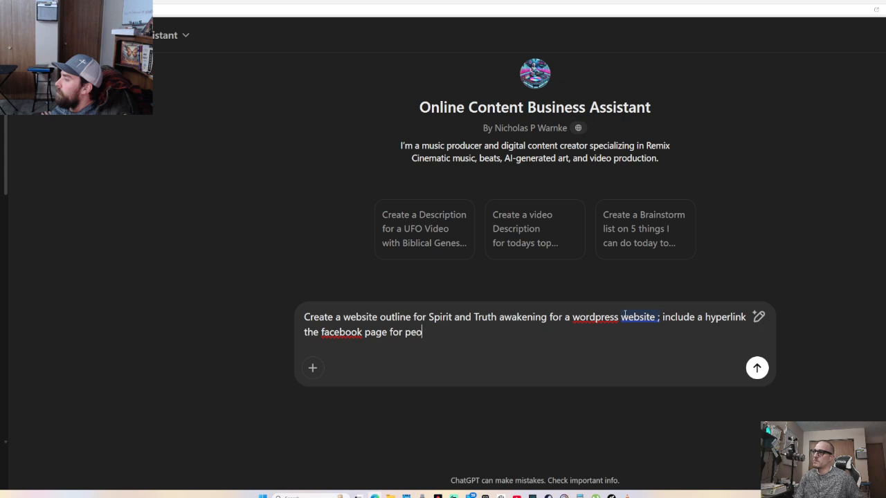
pyautogui.write('ple : ')
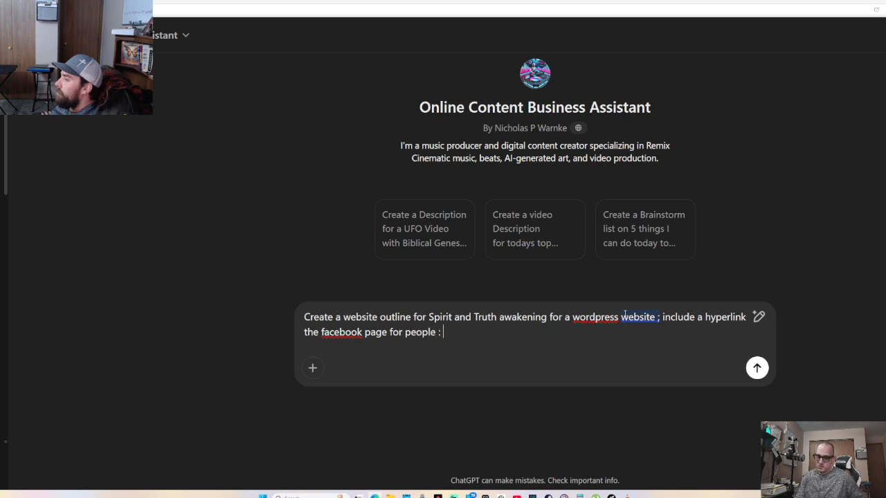
pyautogui.write('to')
# Paste the Page URL, then request an inspirational home page outline welcoming guests, with video-link sections
pyautogui.hotkey('ctrl', 'v')
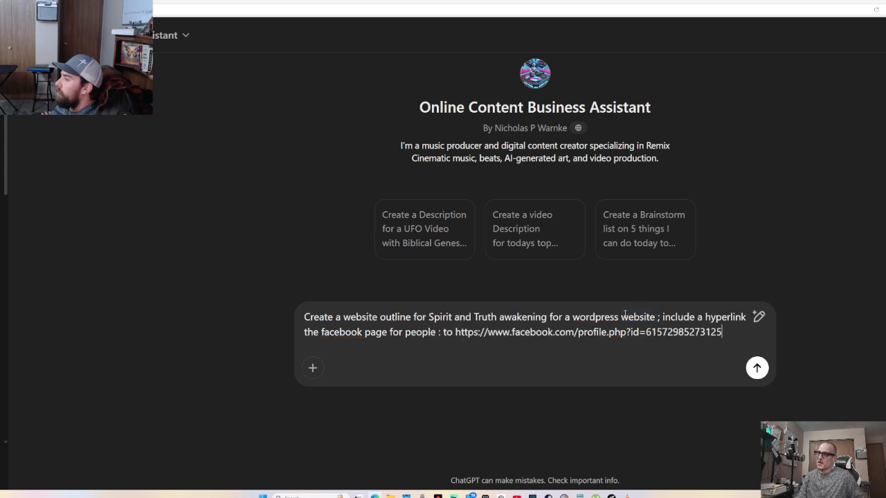
pyautogui.write('and ')
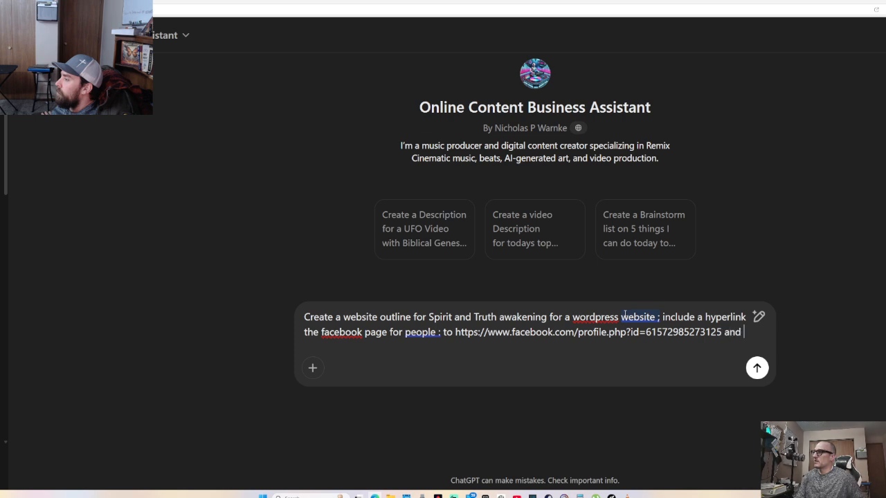
pyautogui.write('provide an inspi')
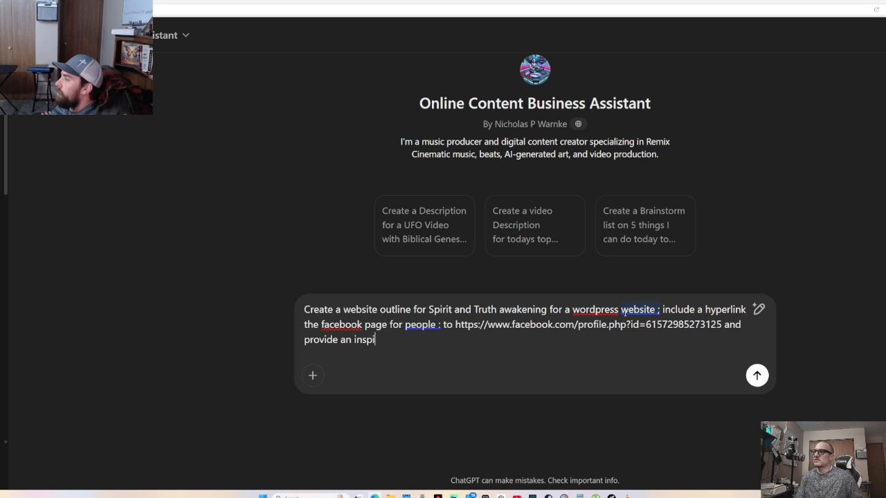
pyautogui.press('BackSpace')
pyautogui.press('BackSpace')
pyautogui.write('p')
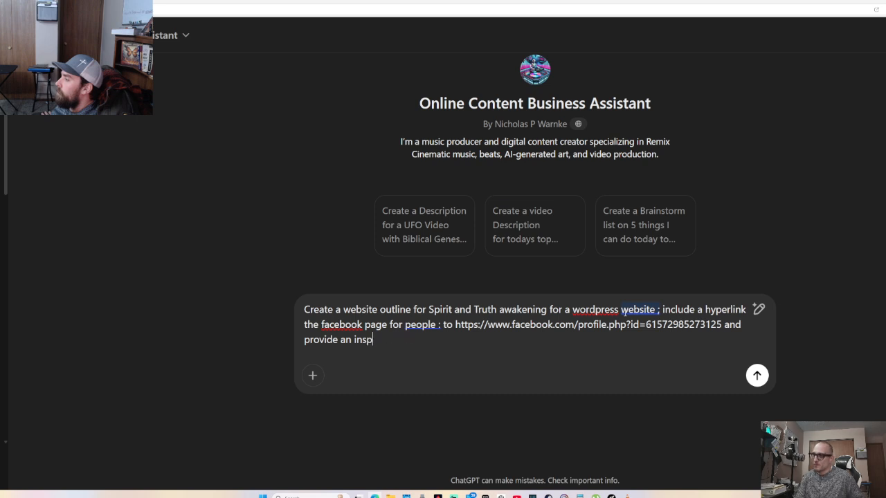
pyautogui.write('irational ')
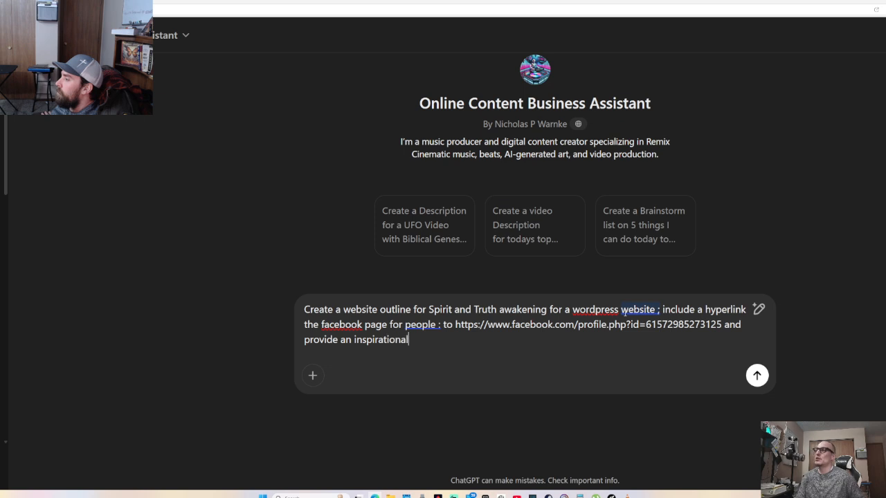
pyautogui.write('home poa')
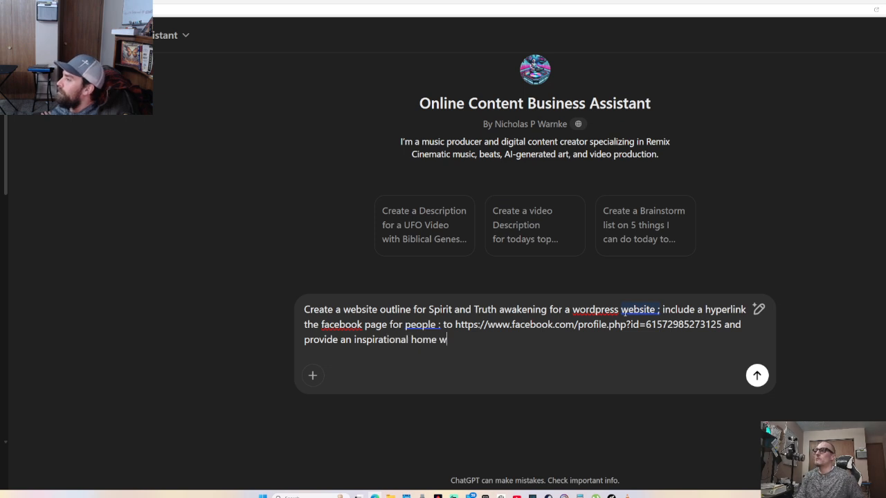
pyautogui.press('BackSpace')
pyautogui.press('BackSpace')
pyautogui.write('age out')
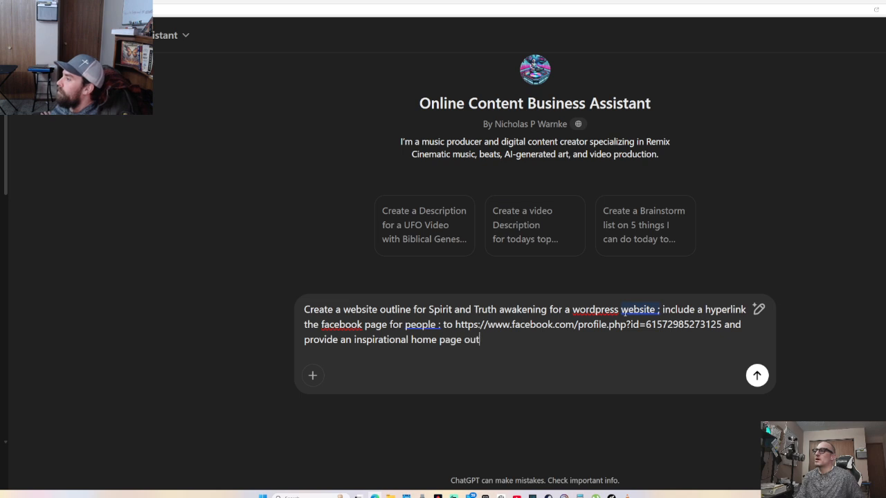
pyautogui.write('line that e')
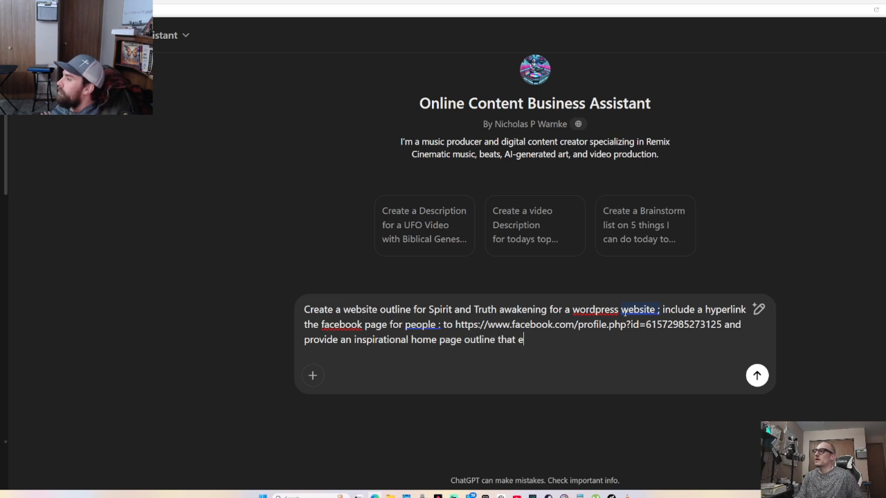
pyautogui.write('ngeges and ')
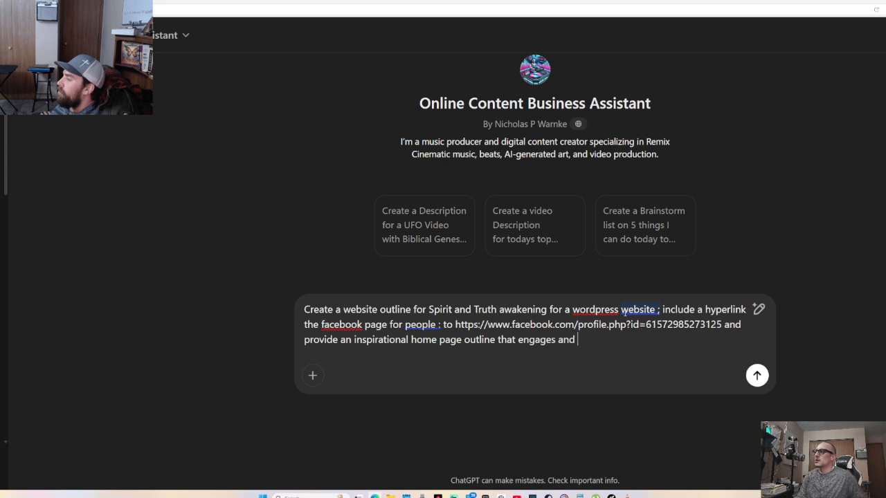
pyautogui.write('welcomes gu')
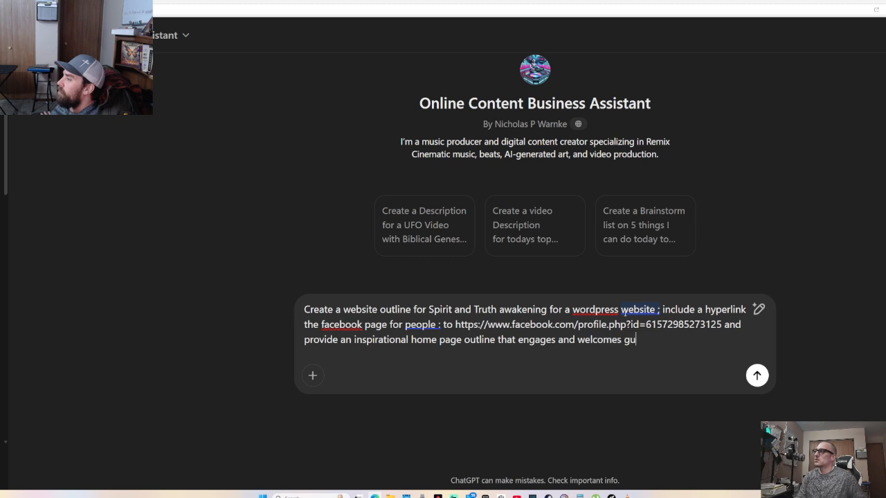
pyautogui.write('uests')
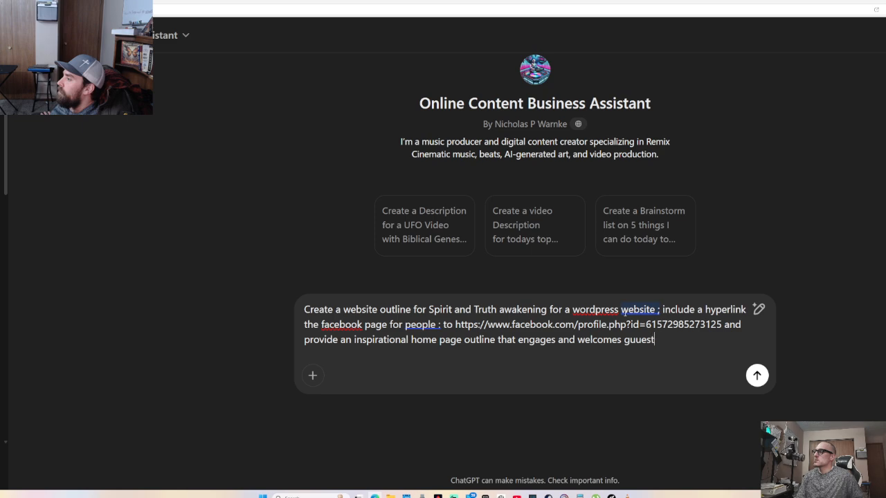
pyautogui.press('BackSpace')
pyautogui.press('BackSpace')
pyautogui.press('BackSpace')
pyautogui.press('BackSpace')
pyautogui.press('BackSpace')
pyautogui.write('ests to ')
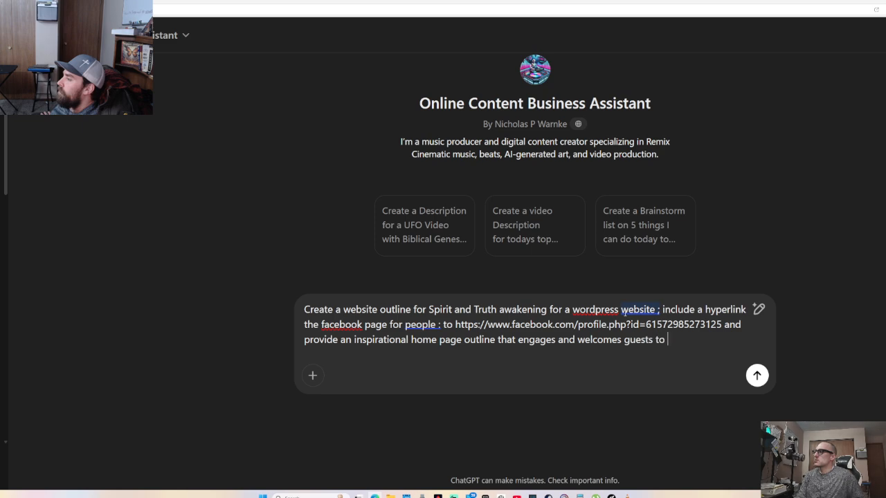
pyautogui.write('the channel and ')
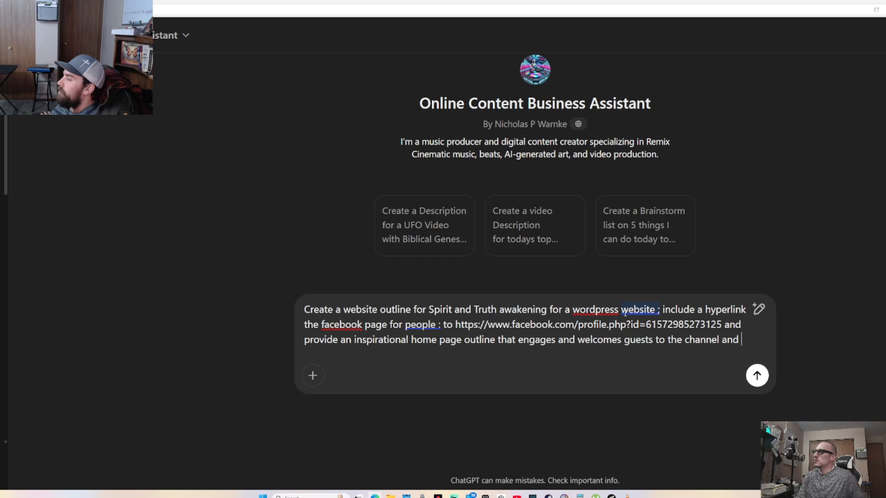
pyautogui.write('have secti')
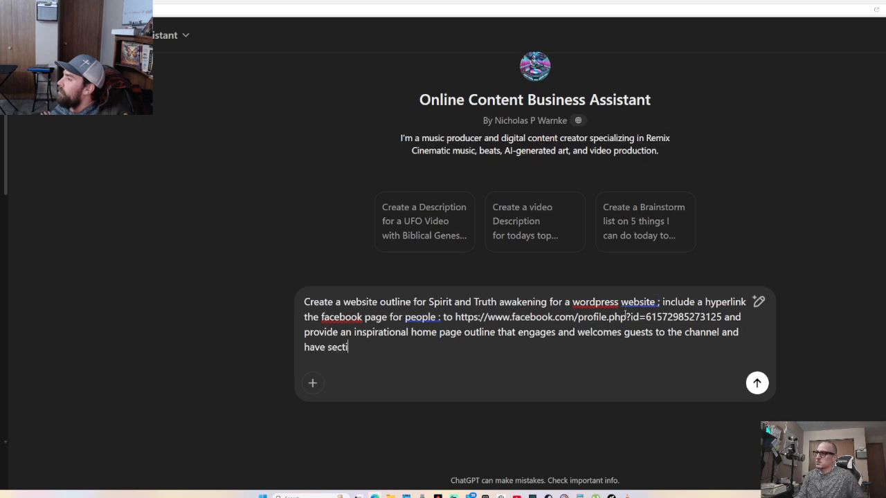
pyautogui.write('ons where')
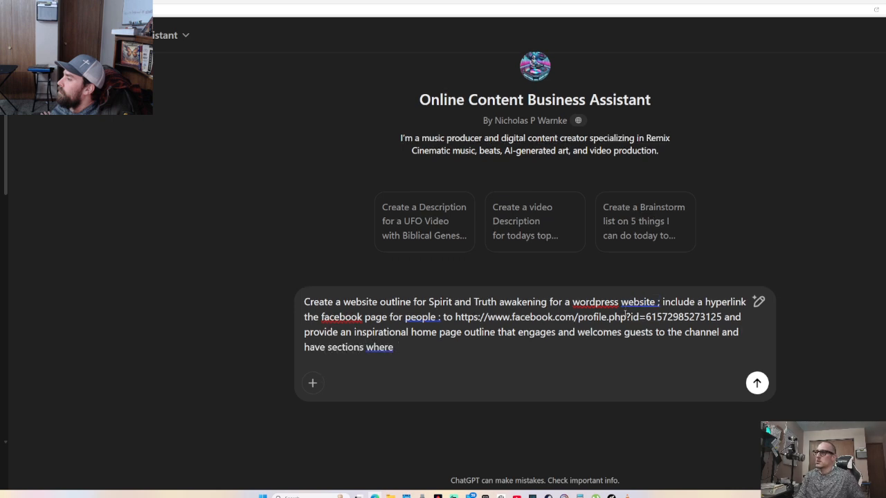
pyautogui.write(' video link')
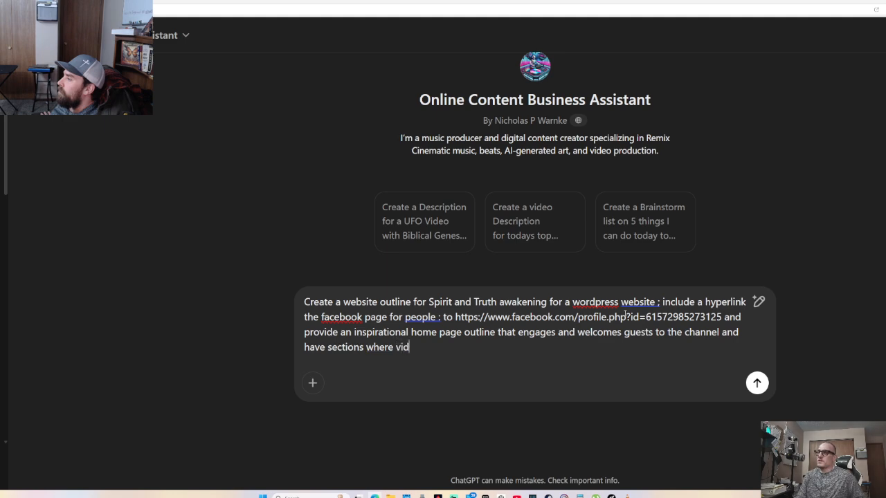
# Add that video links and blogs can be posted, with designated sections for artwork, images and media
pyautogui.press('BackSpace')
pyautogui.press('BackSpace')
pyautogui.write('ks')
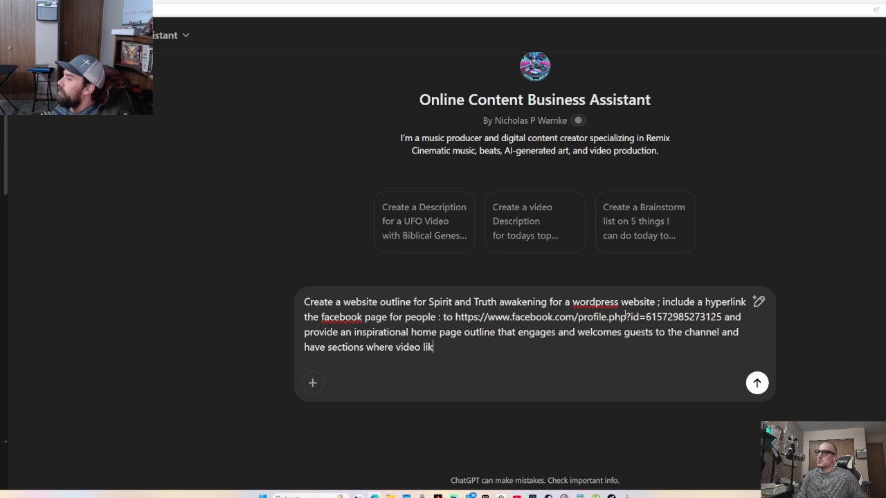
pyautogui.press('BackSpace')
pyautogui.press('BackSpace')
pyautogui.write('nks and b')
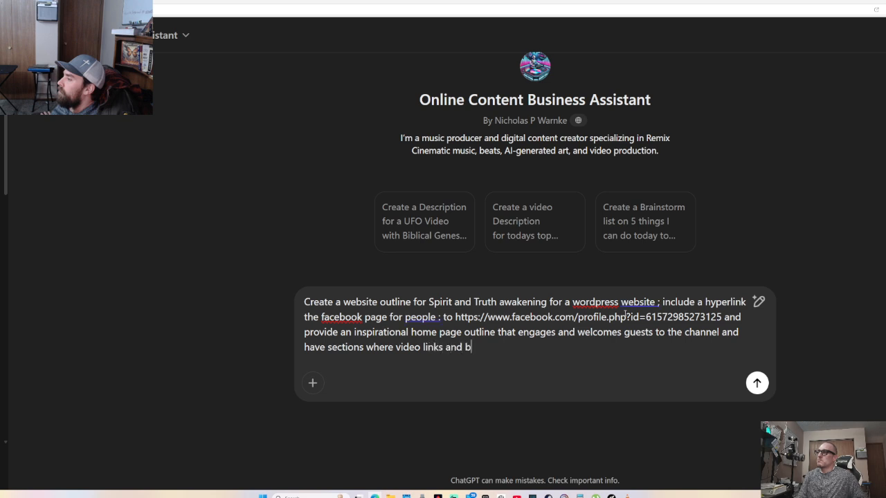
pyautogui.write('logs can be ')
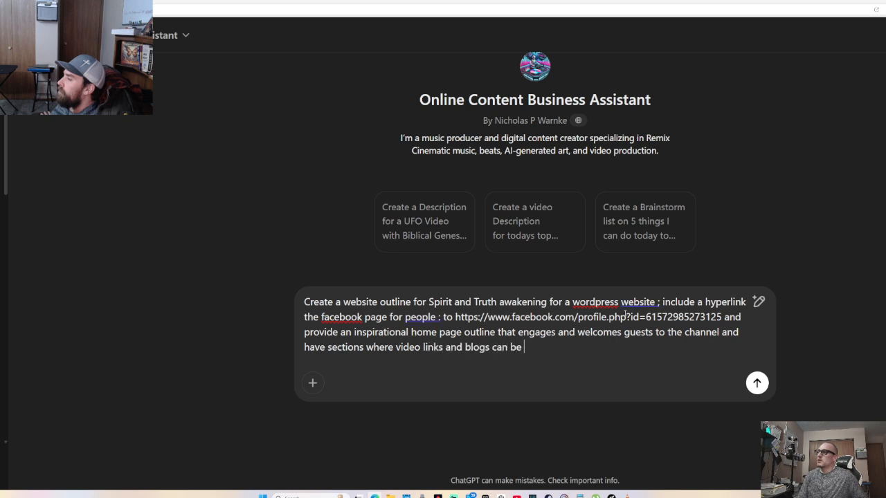
pyautogui.write('posted')
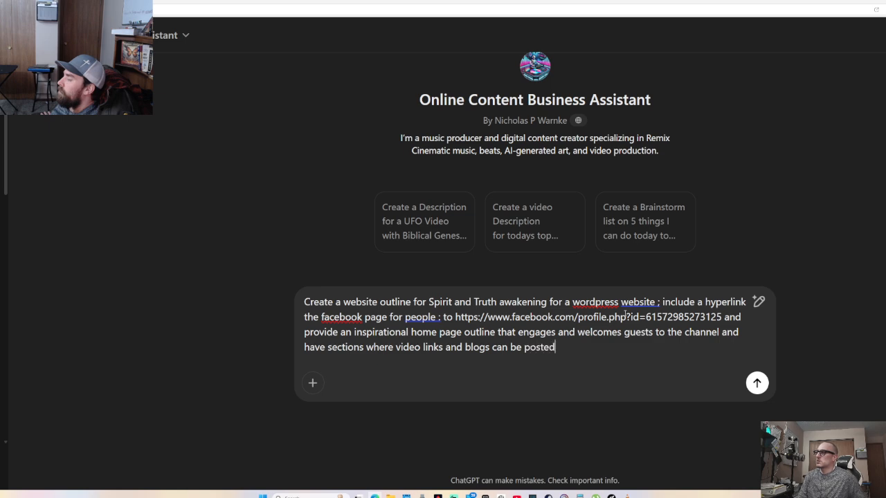
pyautogui.write(' af')
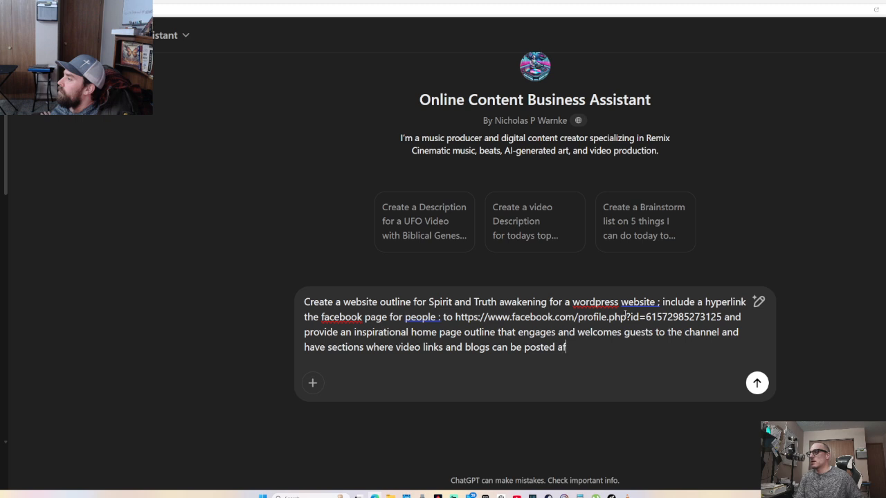
pyautogui.write('ter wi')
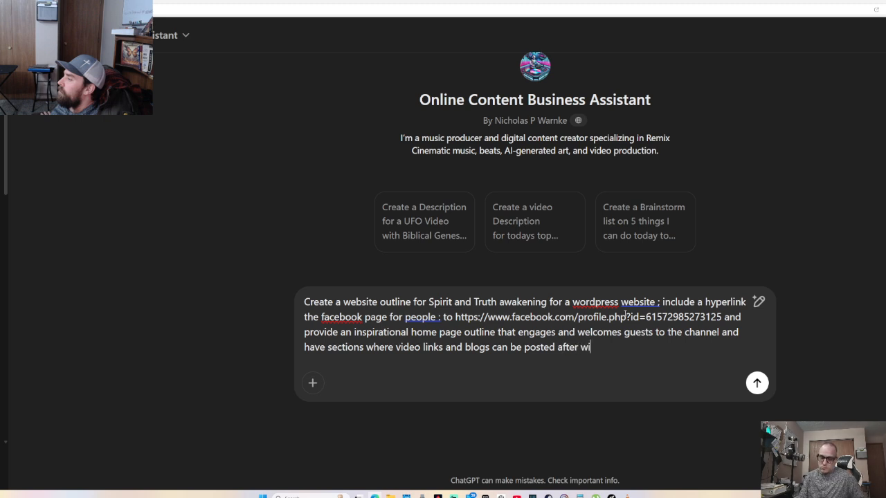
pyautogui.write('th designated ')
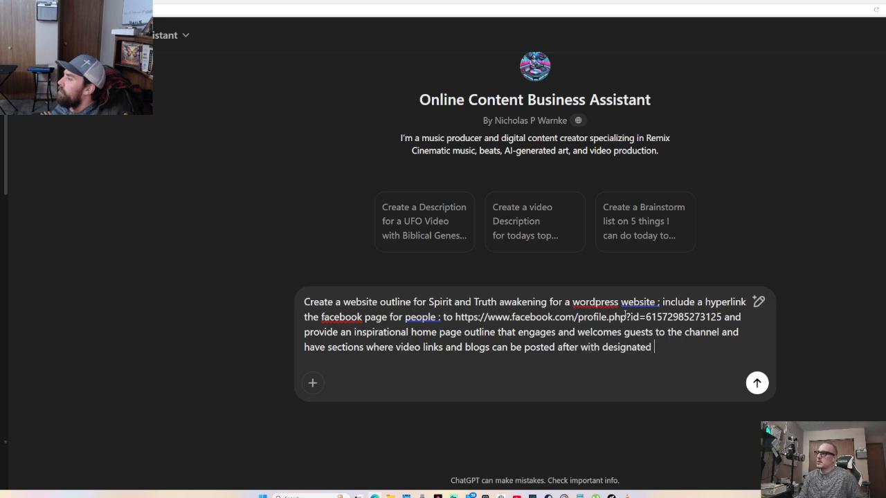
pyautogui.write('sections for ')
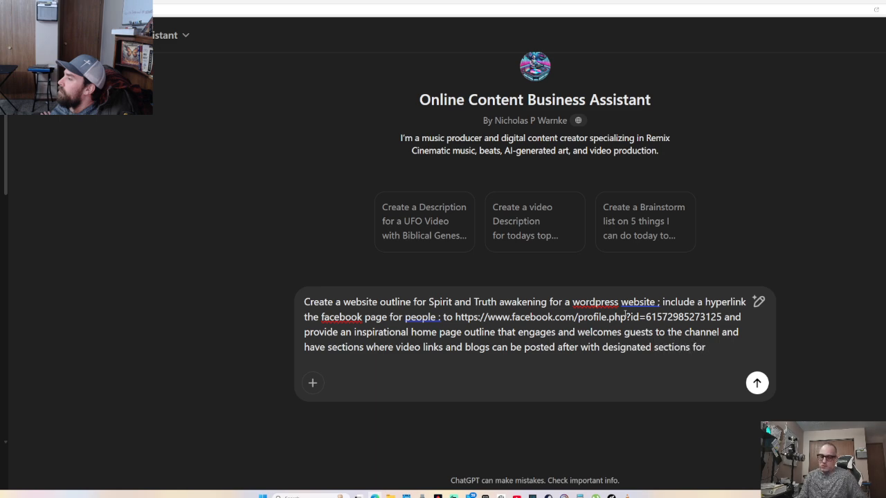
pyautogui.write('artwork and imagess')
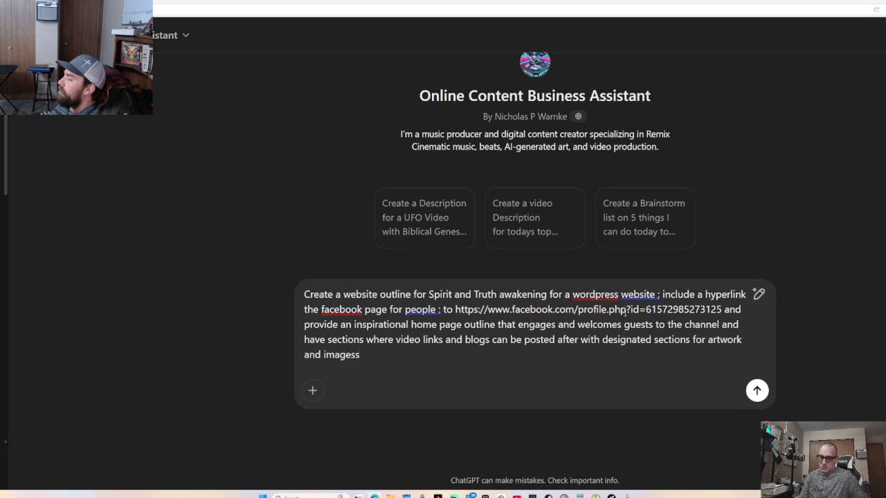
pyautogui.press('BackSpace')
pyautogui.write('and')
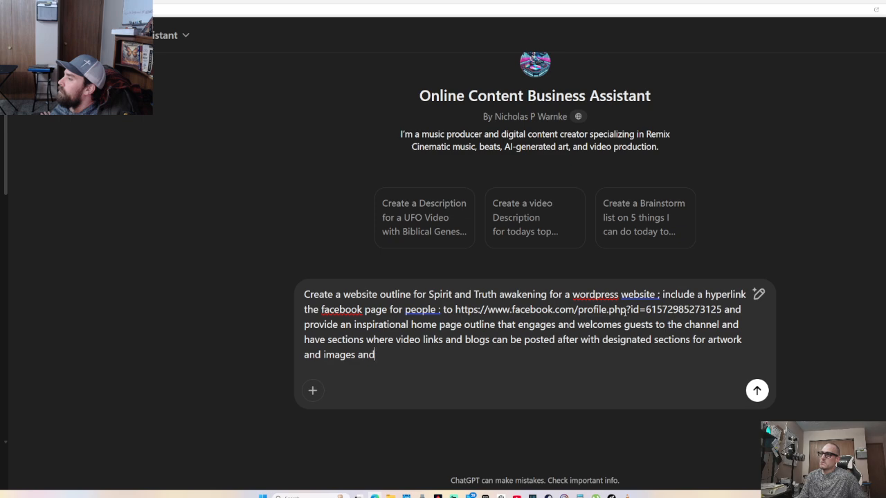
pyautogui.write(' media')
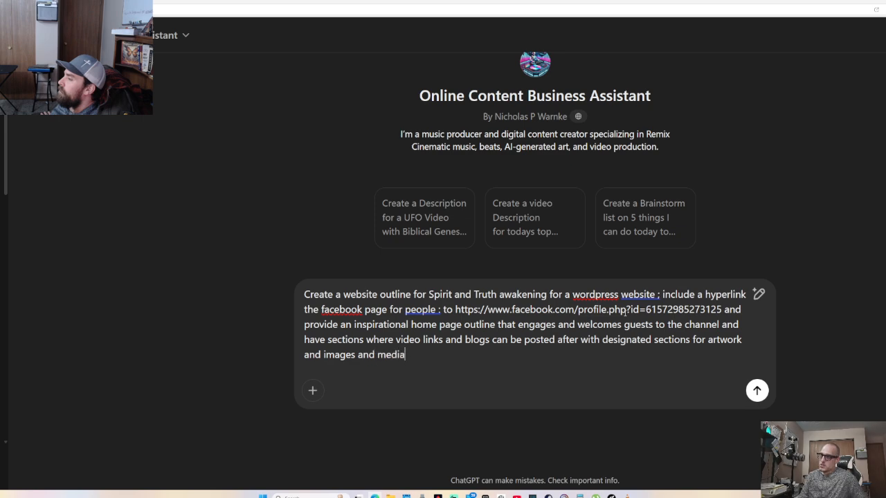
pyautogui.write(';')
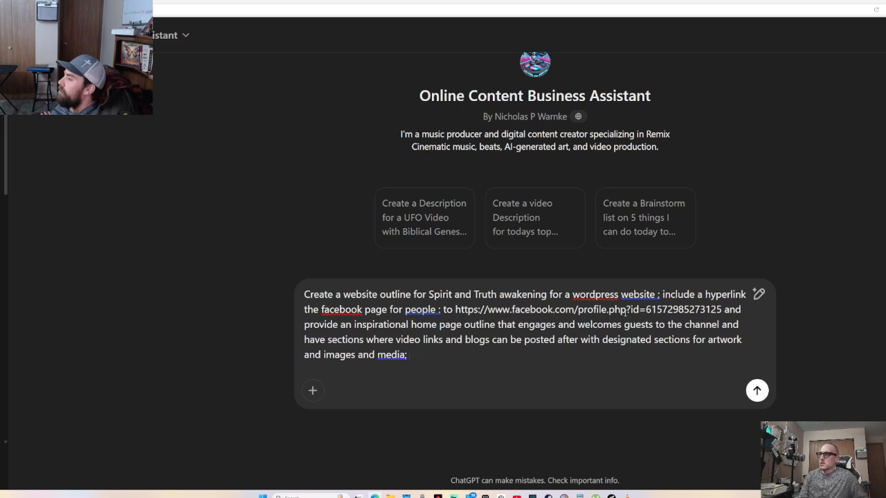
# Send the WordPress website outline request to ChatGPT
pyautogui.press('Return')
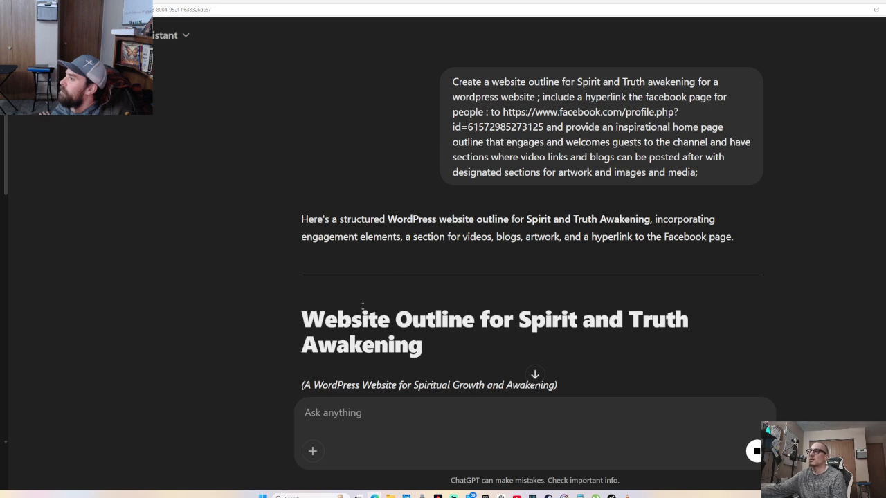
# Scroll through ChatGPT's generated outline down to the WordPress plugins list
pyautogui.scroll(-2, 372, 294)
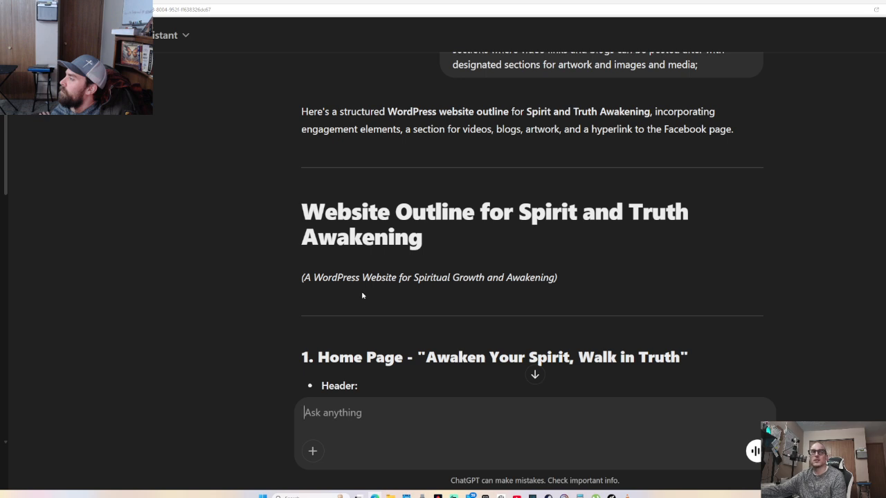
pyautogui.scroll(-3, 362, 295)
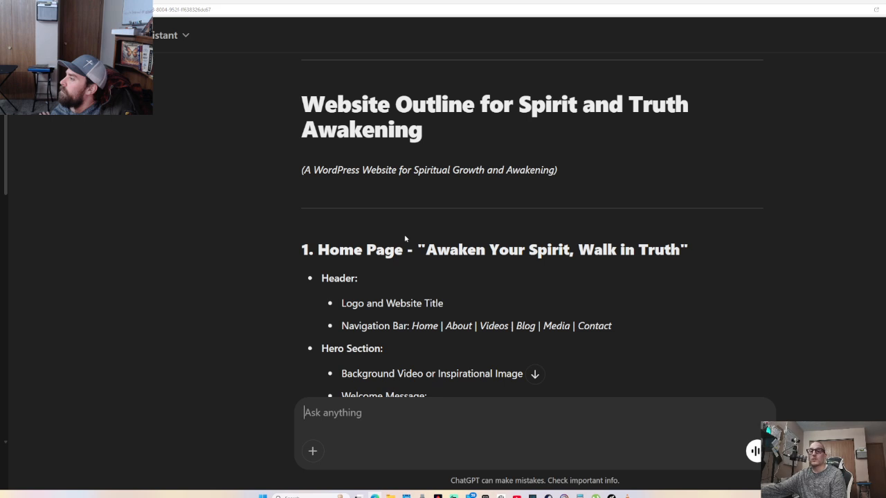
pyautogui.scroll(-2, 387, 249)
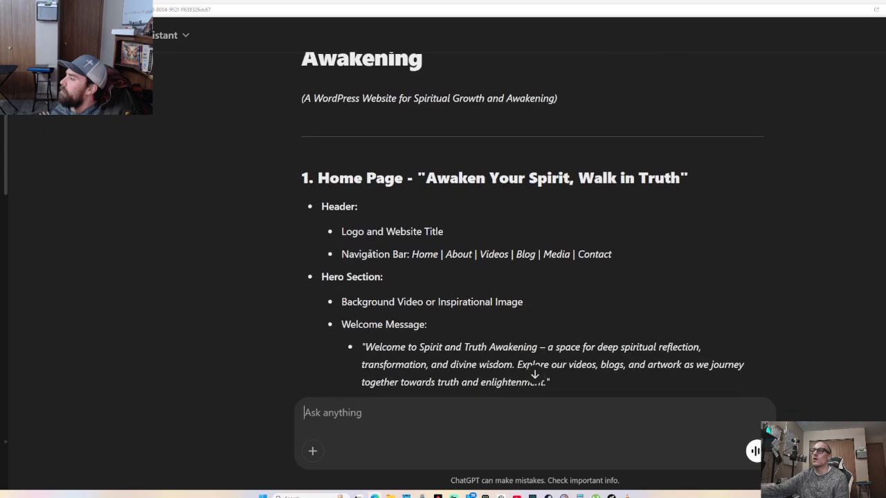
pyautogui.scroll(-10, 369, 254)
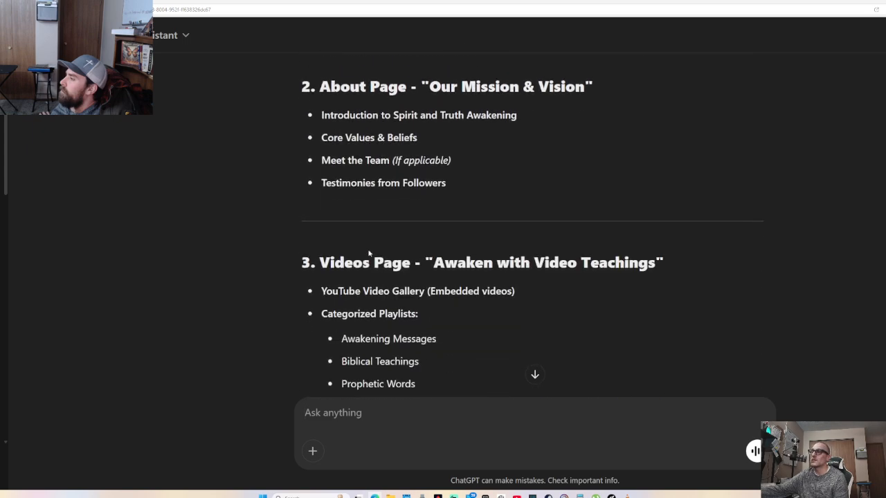
pyautogui.scroll(-4, 369, 254)
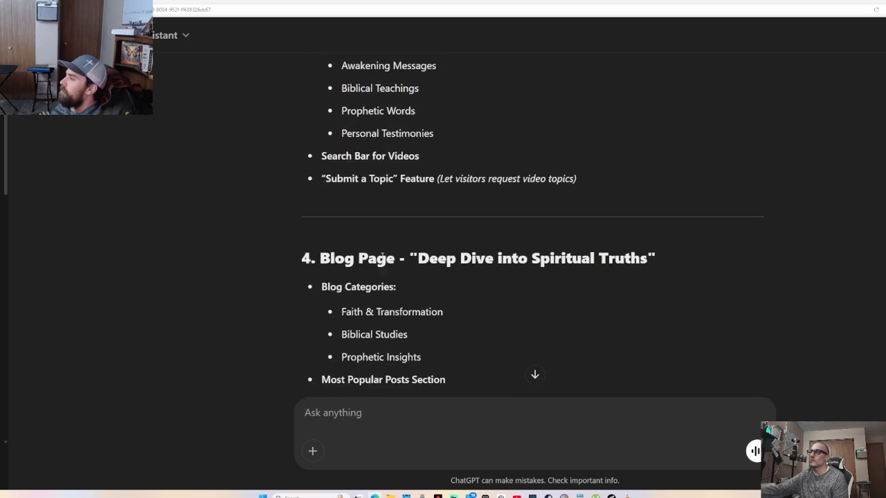
pyautogui.scroll(-3, 380, 256)
pyautogui.scroll(7, 381, 256)
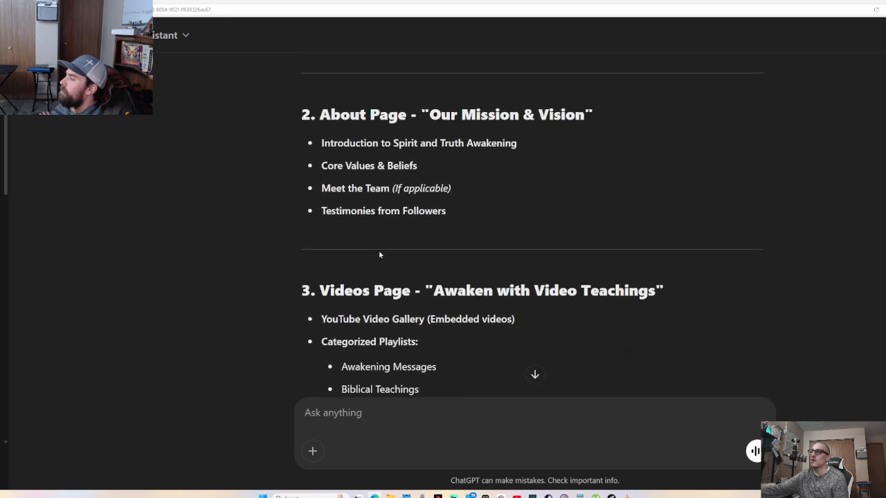
pyautogui.scroll(8, 378, 254)
pyautogui.scroll(-1, 377, 261)
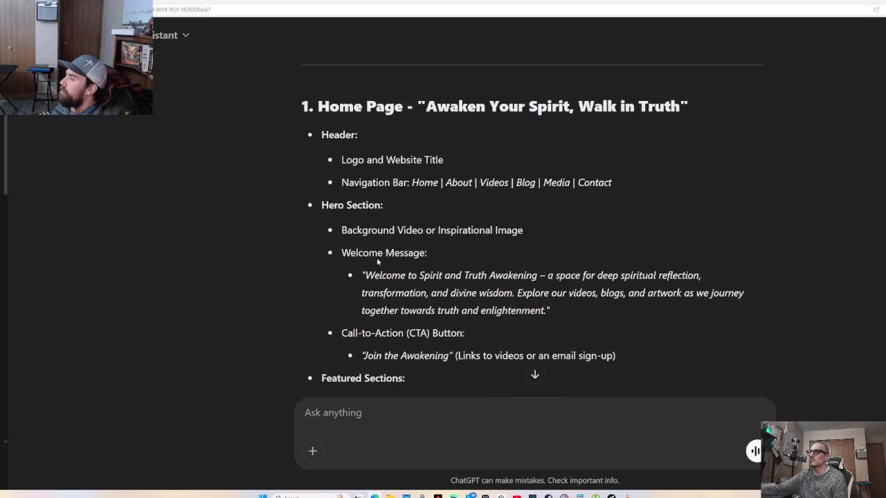
pyautogui.scroll(5, 376, 258)
pyautogui.scroll(-2, 296, 246)
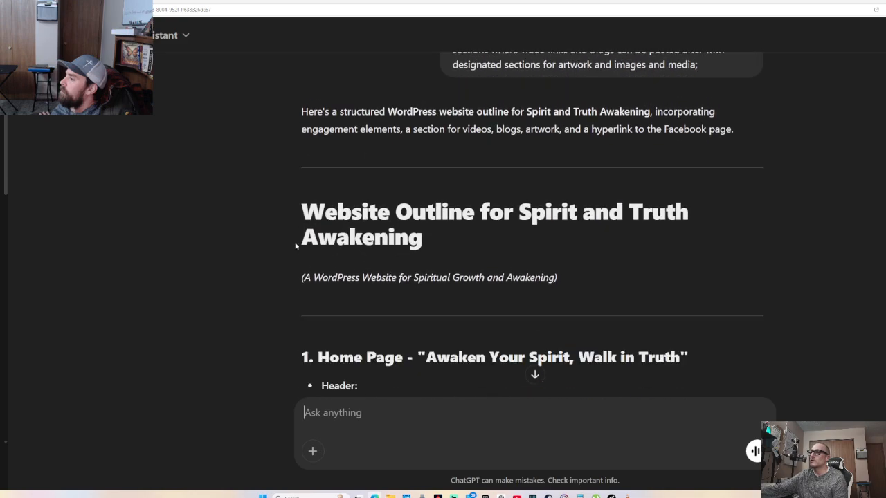
# Copy the entire outline response and open a new browser tab
pyautogui.moveTo(301, 207); pyautogui.dragTo(578, 234)
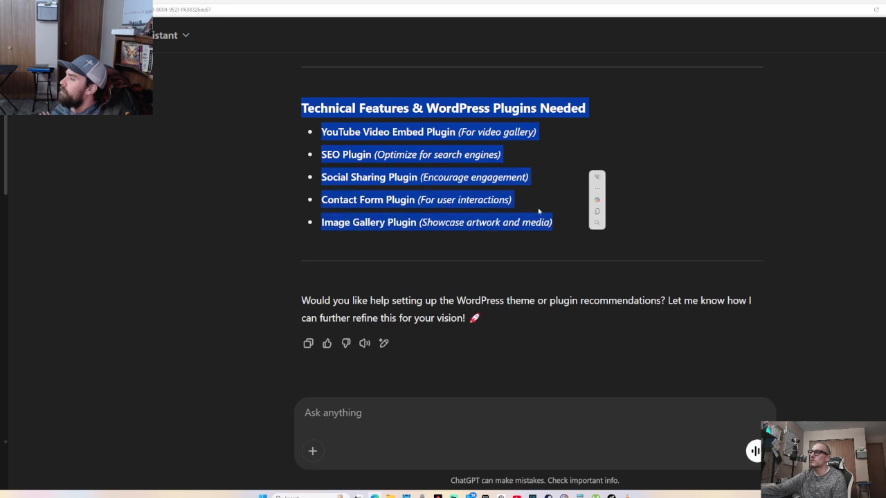
pyautogui.rightClick(434, 150)
pyautogui.click(466, 164)
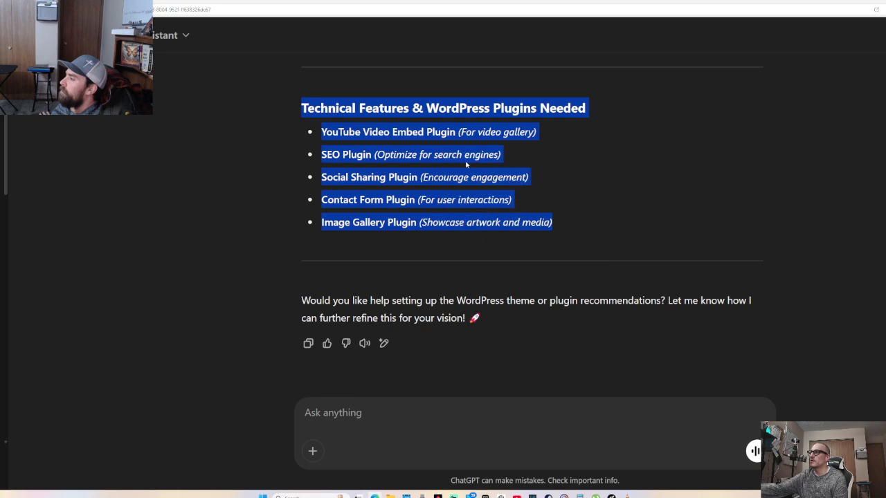
pyautogui.hotkey('ctrl', 't')
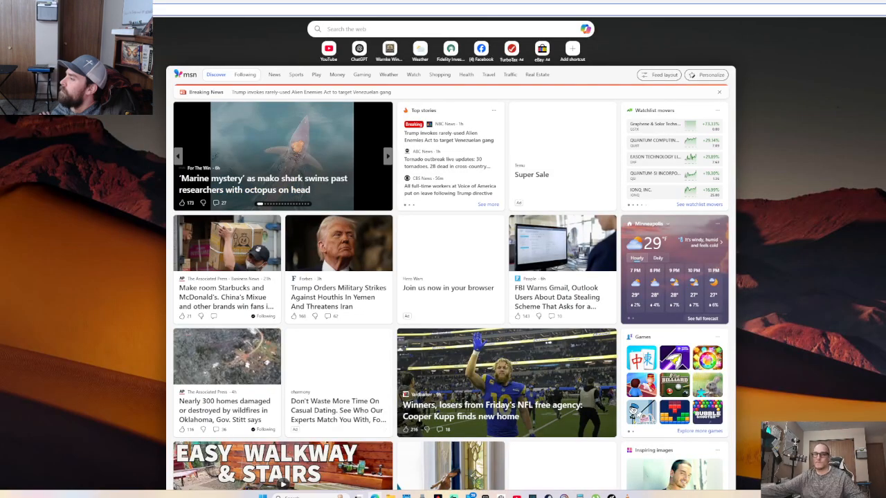
# Load the Claude website and start a new chat
pyautogui.press('Return')
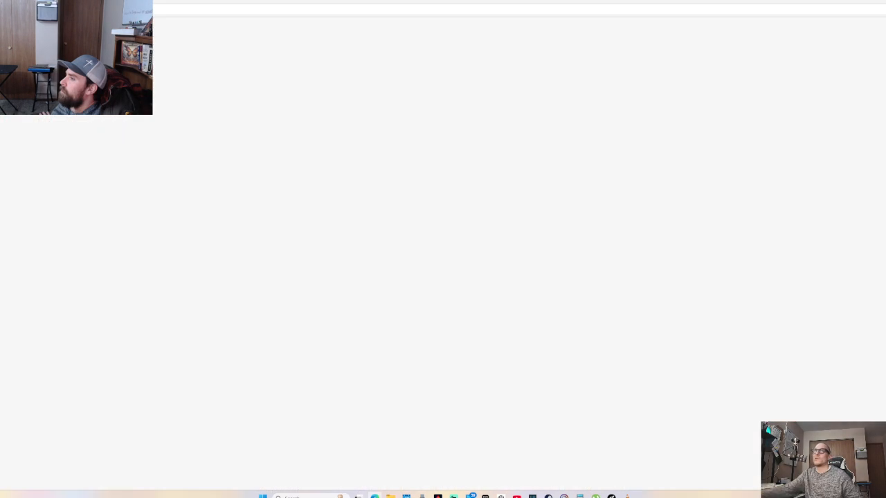
pyautogui.click(21, 66)
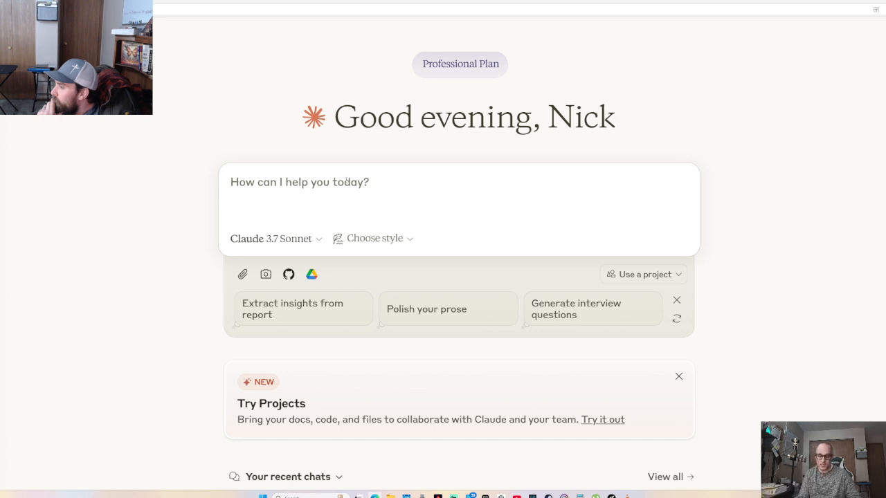
# Clear the stray text in Claude's prompt box and type 'Use the following outline'
pyautogui.write('Witht the')
pyautogui.press('BackSpace')
pyautogui.press('BackSpace')
pyautogui.press('BackSpace')
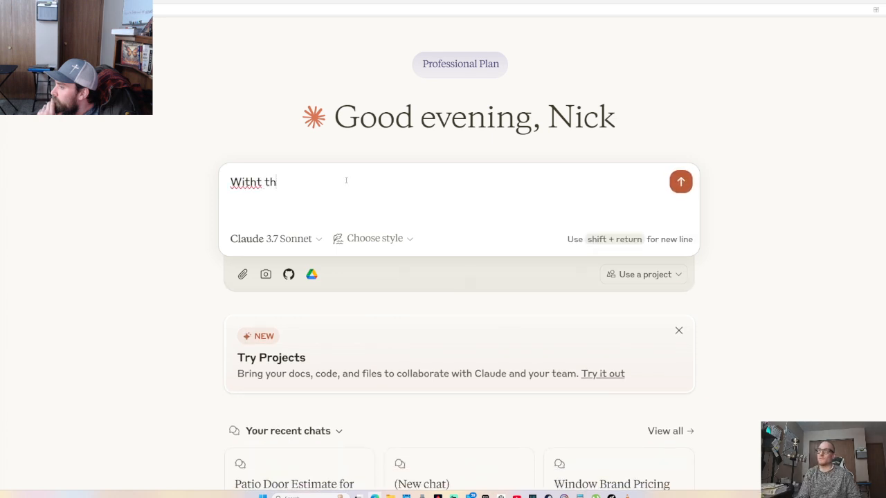
pyautogui.press('BackSpace')
pyautogui.press('BackSpace')
pyautogui.press('BackSpace')
pyautogui.press('BackSpace')
pyautogui.press('BackSpace')
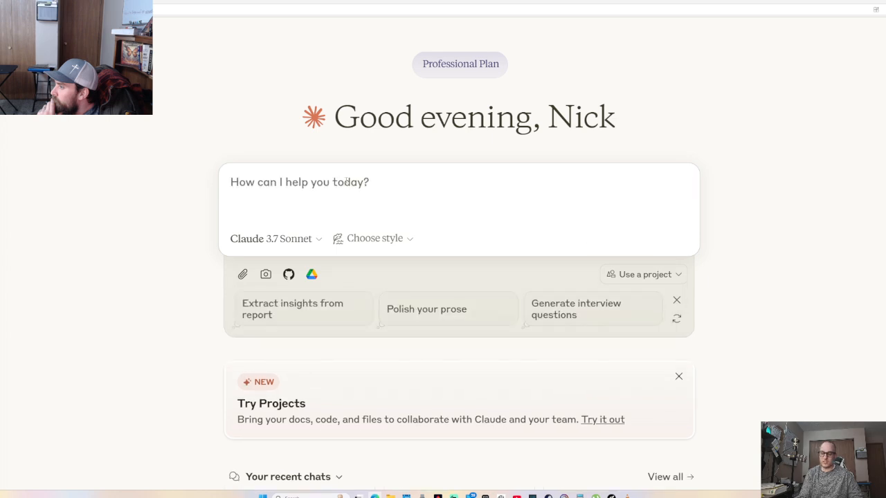
pyautogui.write('Use the followin')
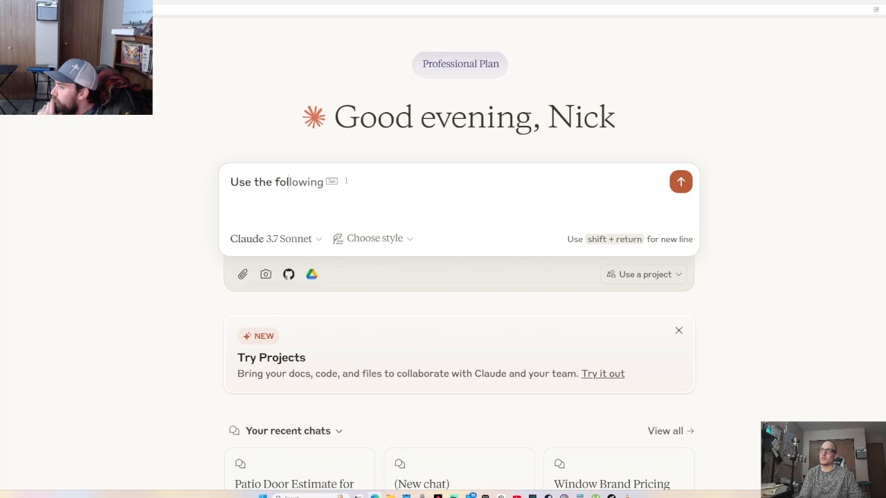
pyautogui.write('g outline')
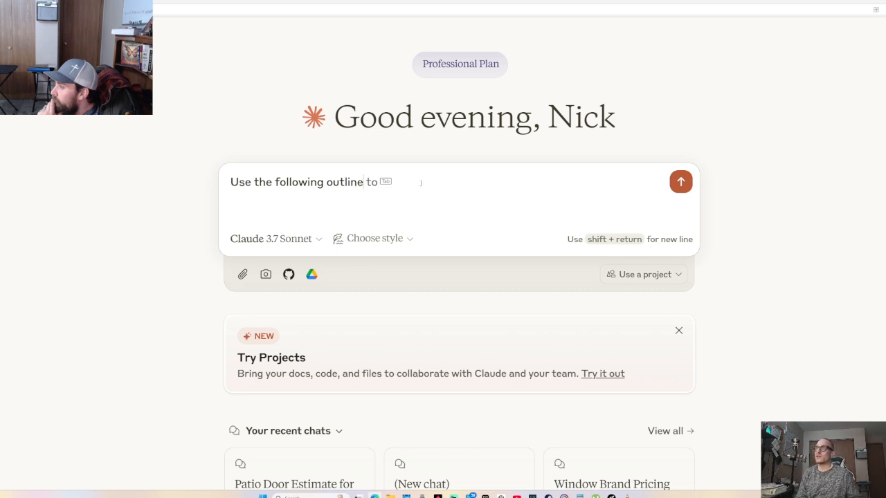
# Continue with 'for Spirit and Truth Awakening Social Media Website with the following outline', starting 'generate'
pyautogui.write('for Spirt')
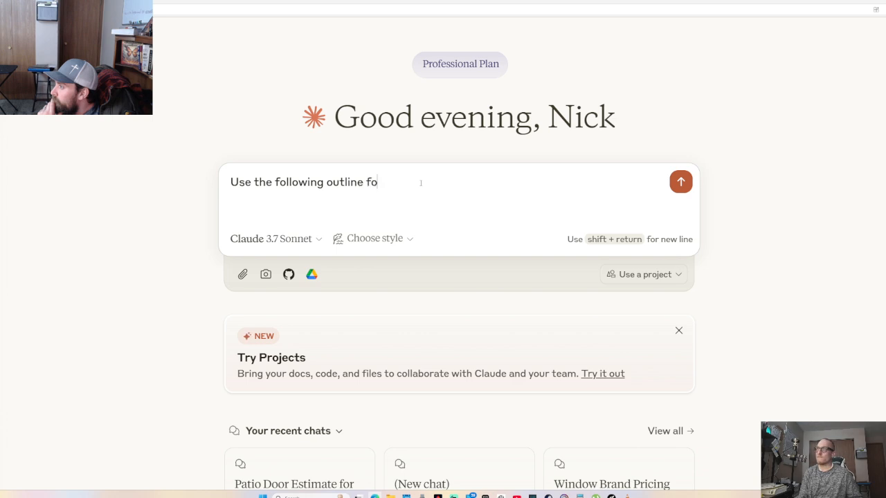
pyautogui.press('BackSpace')
pyautogui.press('BackSpace')
pyautogui.write('rit and Truth Awq')
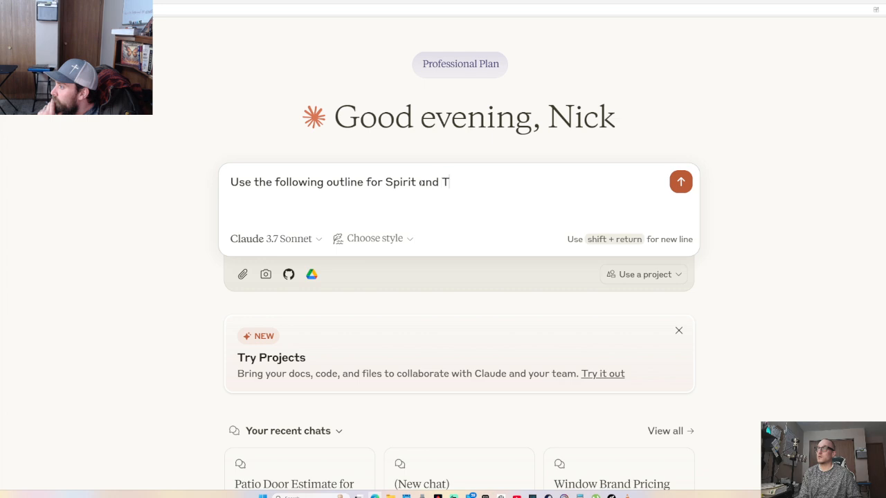
pyautogui.press('BackSpace')
pyautogui.write('ek')
pyautogui.press('BackSpace')
pyautogui.write('a')
pyautogui.press('BackSpace')
pyautogui.press('BackSpace')
pyautogui.write('akening')
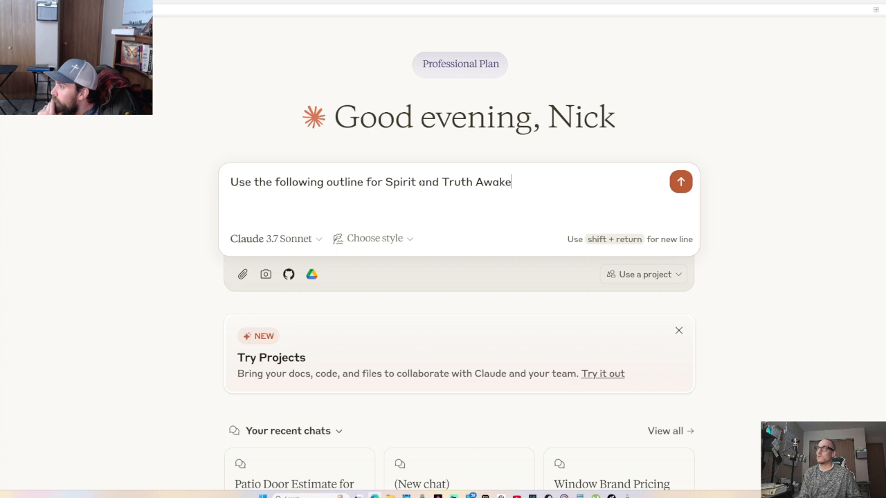
pyautogui.press('BackSpace')
pyautogui.press('BackSpace')
pyautogui.write('ng')
pyautogui.press('BackSpace')
pyautogui.write('g Social Media')
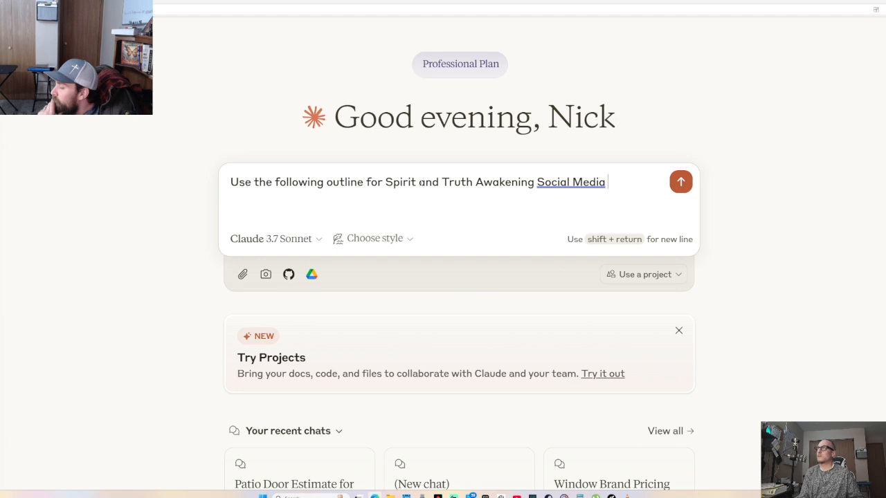
pyautogui.write(' Website ')
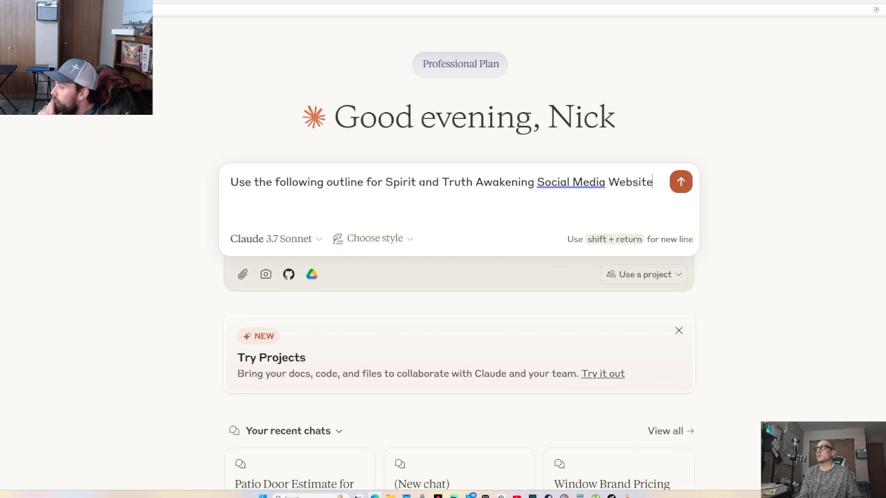
pyautogui.write('with t')
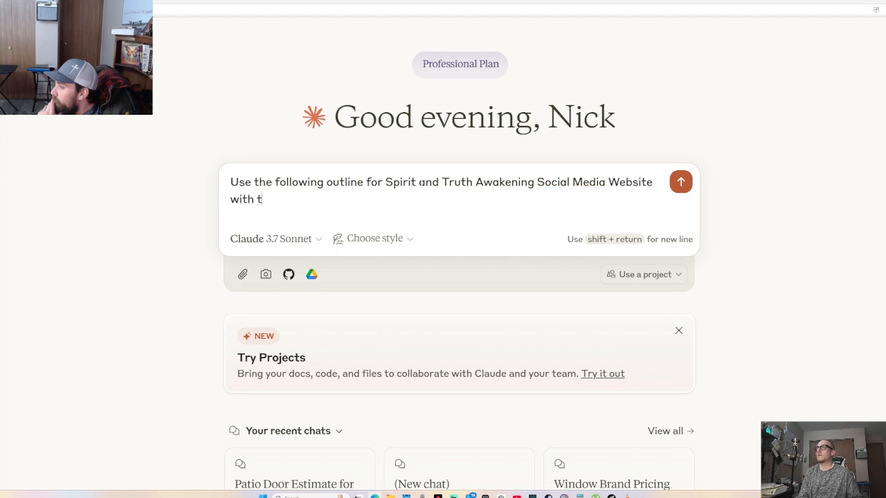
pyautogui.write('he following ')
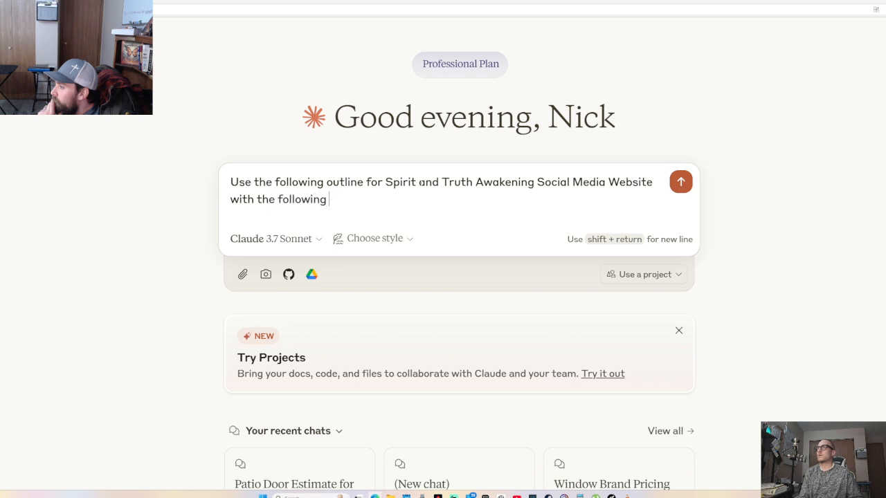
pyautogui.write('outline')
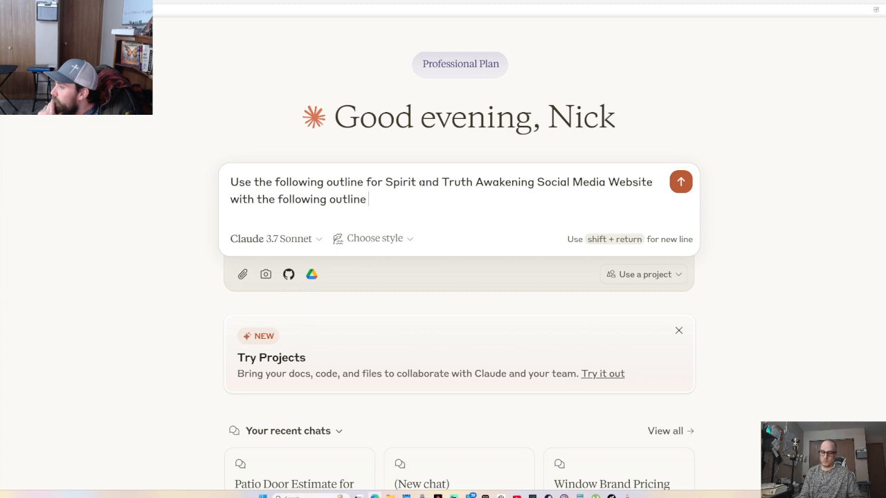
pyautogui.write(' ; generage')
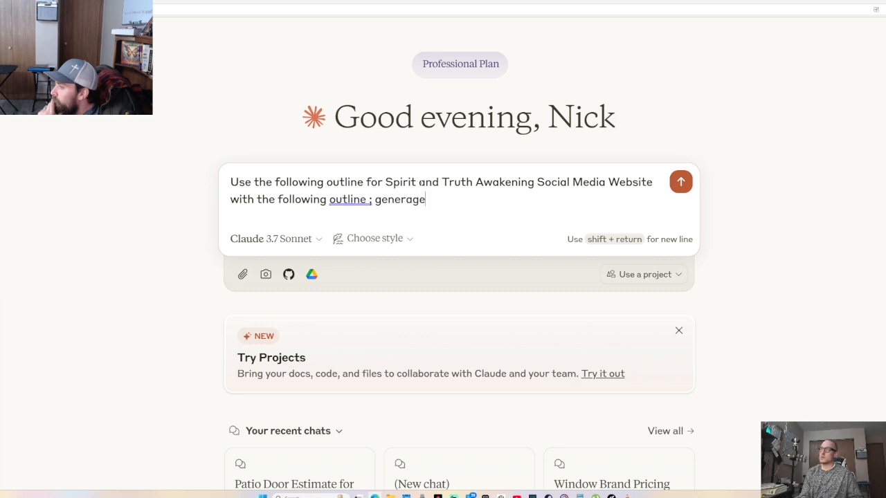
pyautogui.write(' t')
# Request a clean Christian, gold-accented, artistic, metaphysical themed home page, then paste the copied outline
pyautogui.press('BackSpace')
pyautogui.press('BackSpace')
pyautogui.press('BackSpace')
pyautogui.press('BackSpace')
pyautogui.write('te clean Chri')
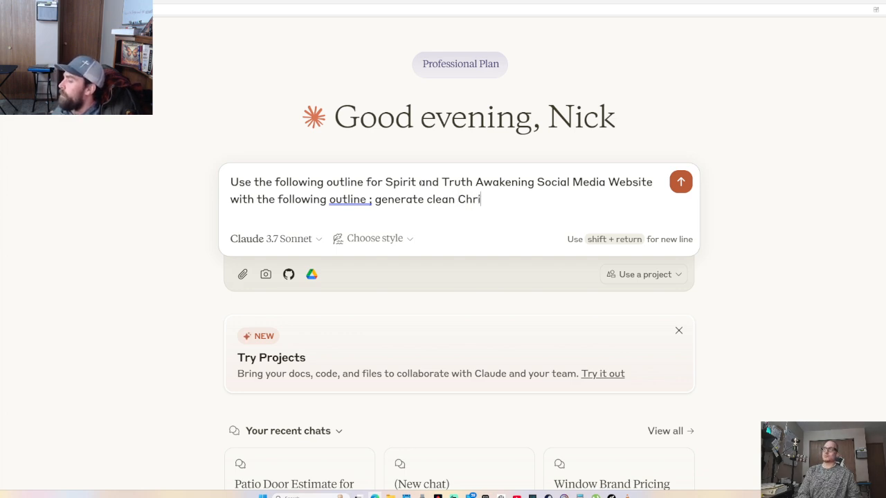
pyautogui.write('stian theme')
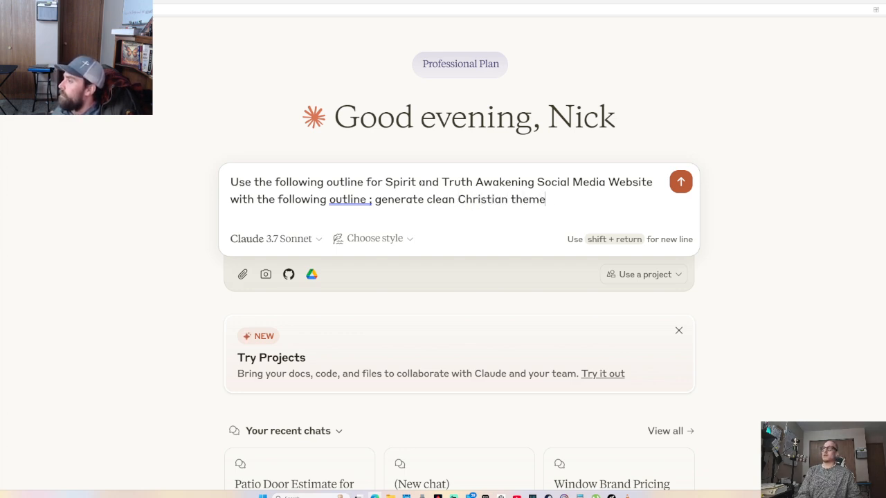
pyautogui.write('d Gol')
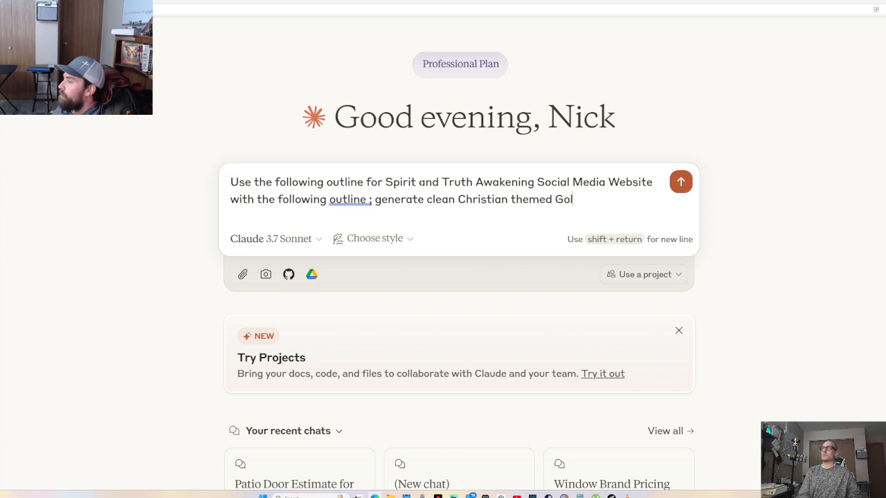
pyautogui.write('d accents')
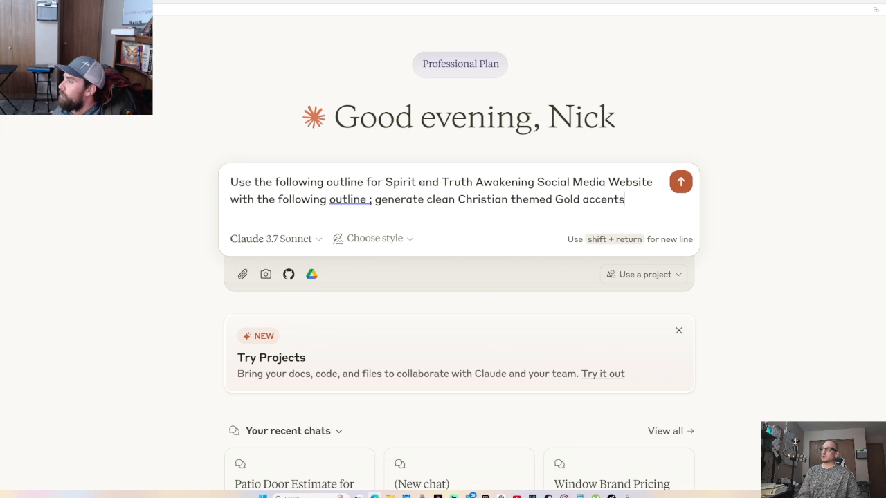
pyautogui.press('BackSpace')
pyautogui.write('ed artistic')
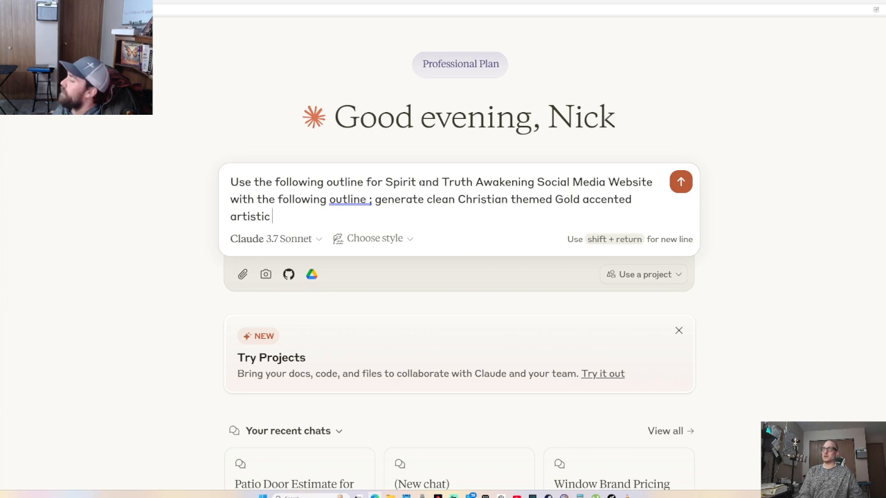
pyautogui.write('and')
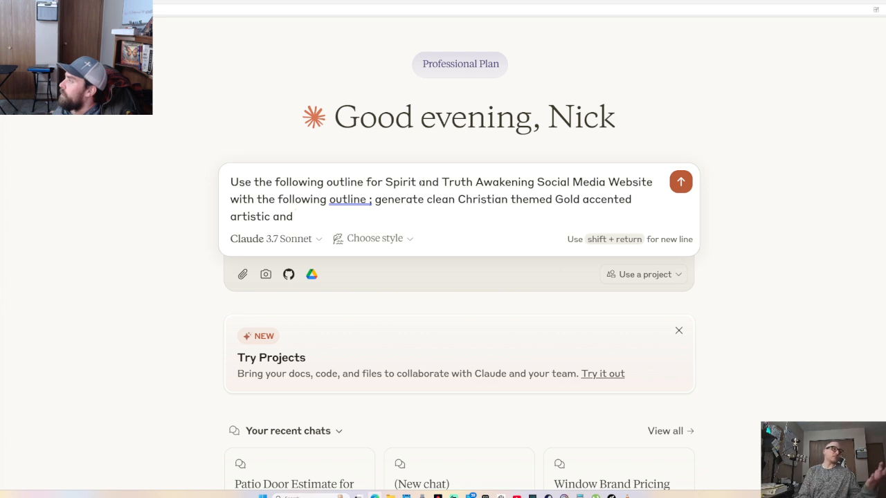
pyautogui.write('Metaphysical')
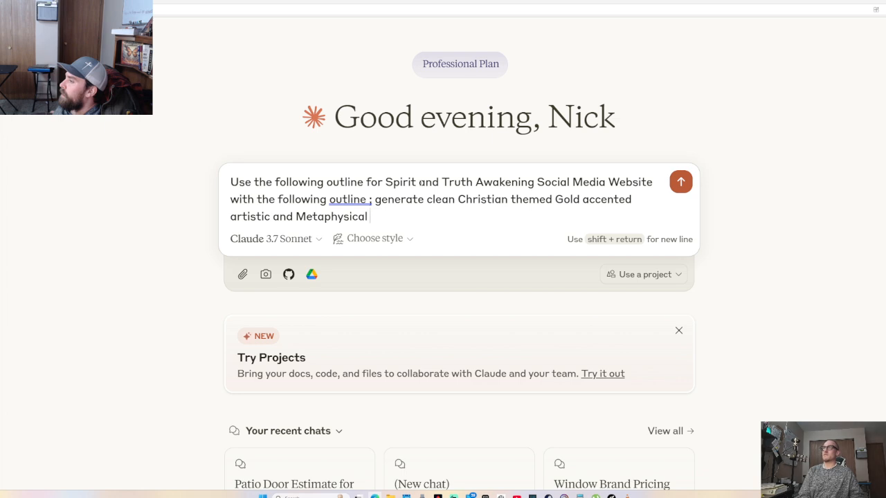
pyautogui.write(' themed')
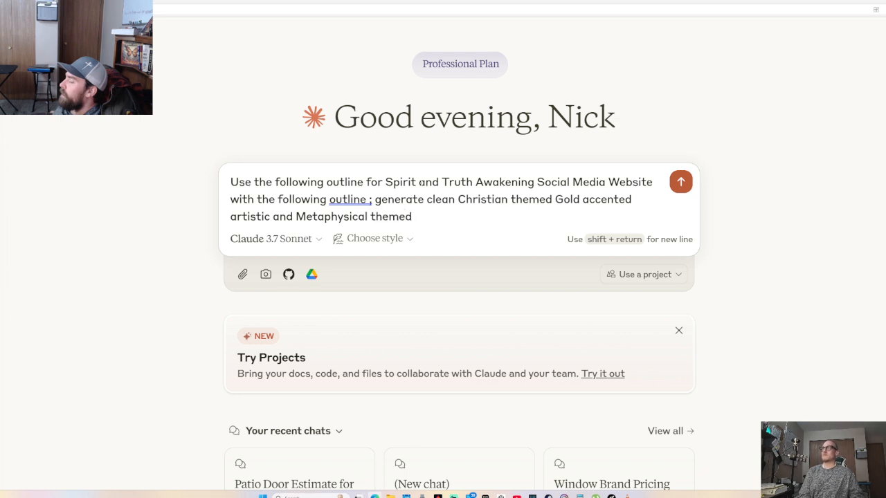
pyautogui.write(' home page')
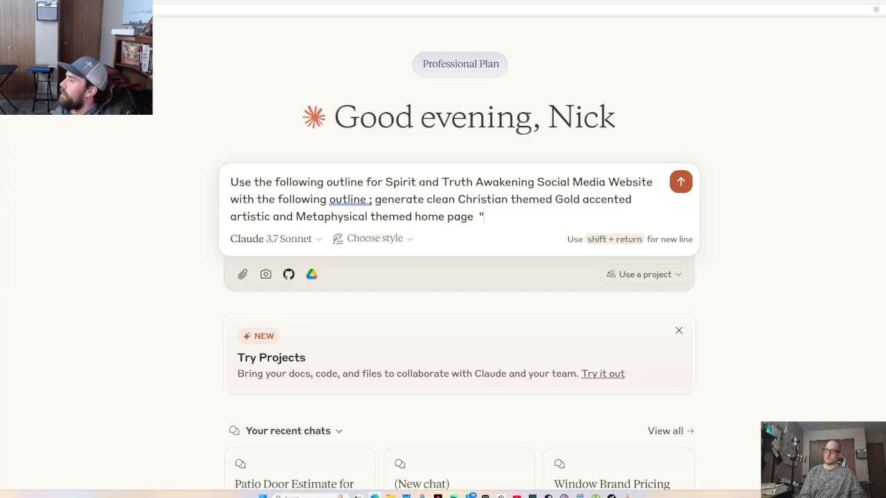
pyautogui.hotkey('ctrl', 'v')
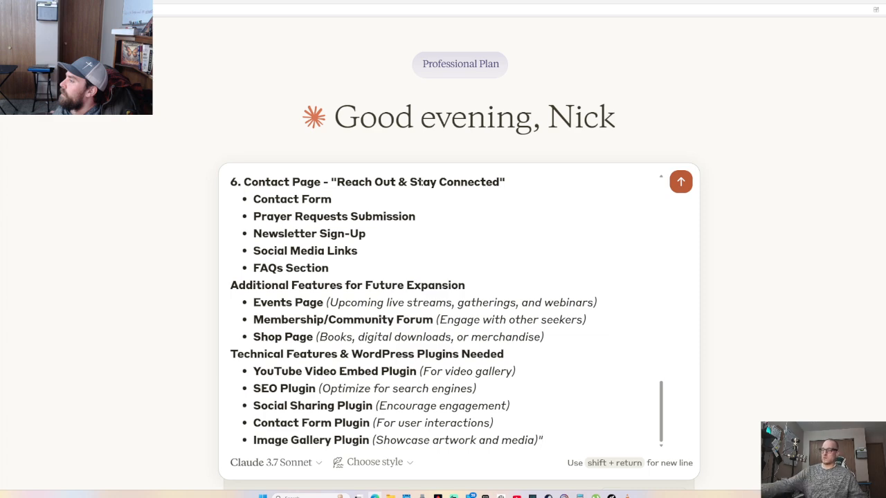
# Send the pasted website outline so Claude starts generating the home page design
pyautogui.press('Return')
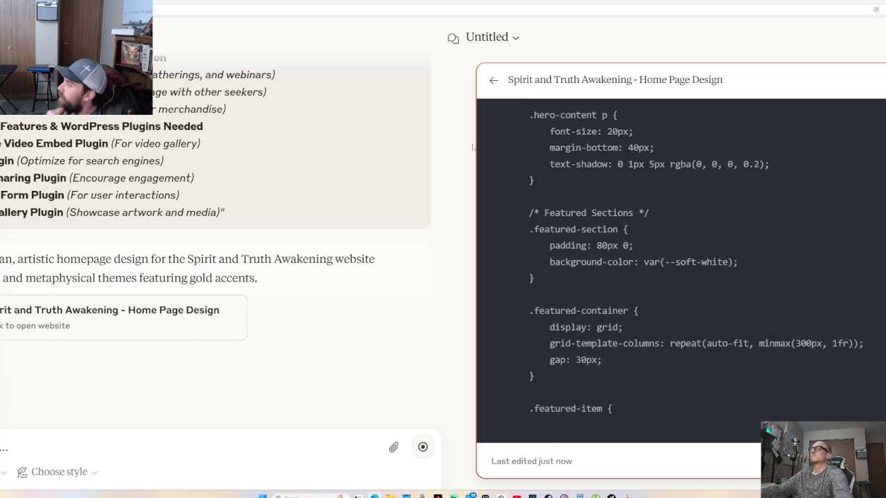
# Wait for Claude to finish the 'Spirit and Truth Awakening' home page artifact and show its preview
pyautogui.moveTo(2, 249)
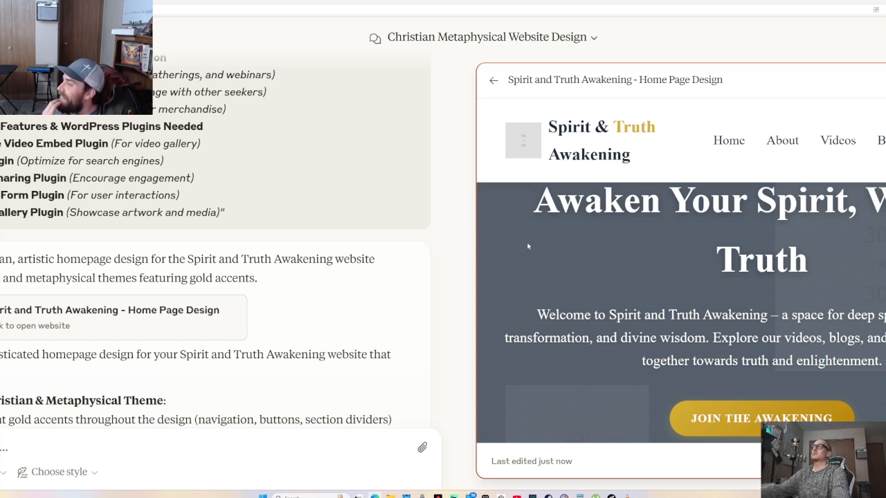
# Review the home page preview, show its HTML code, then go back to the WordPress editor
pyautogui.scroll(-2, 830, 269)
pyautogui.scroll(2, 842, 271)
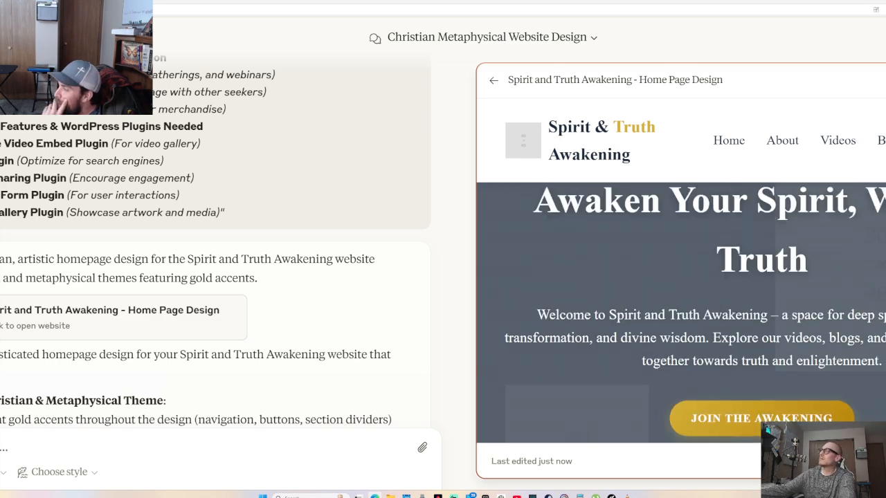
pyautogui.scroll(-5, 681, 312)
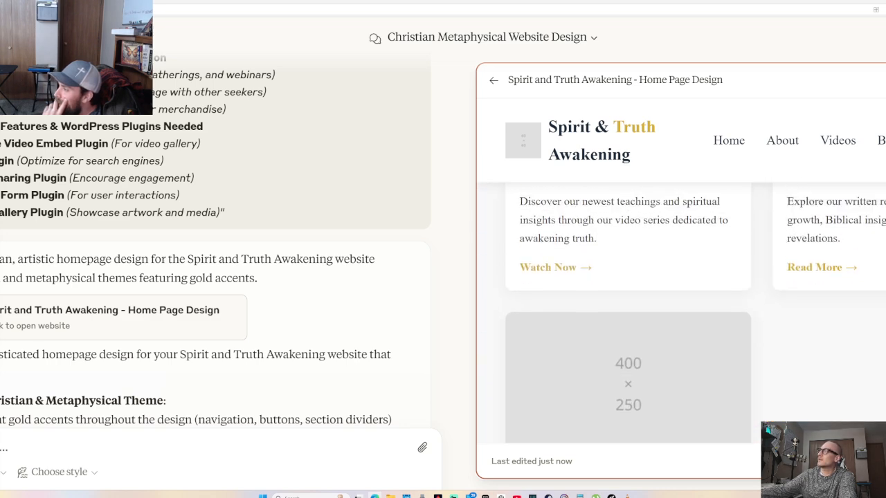
pyautogui.scroll(2, 628, 311)
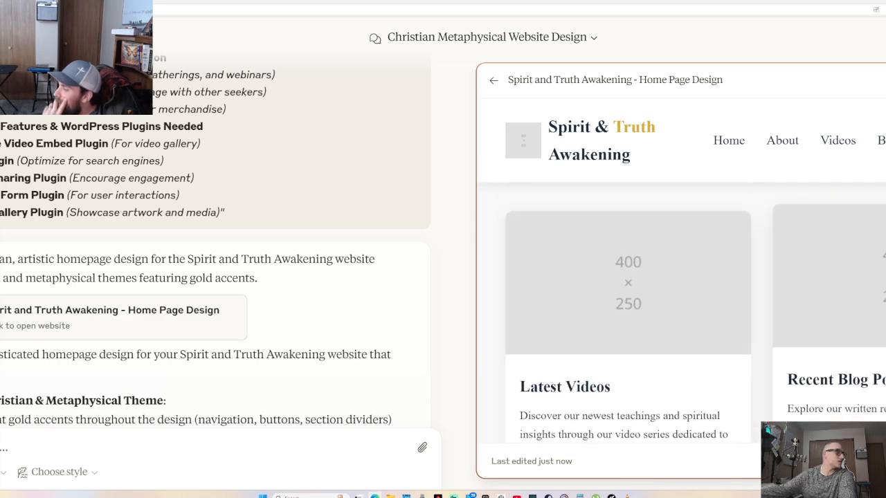
pyautogui.scroll(-6, 609, 348)
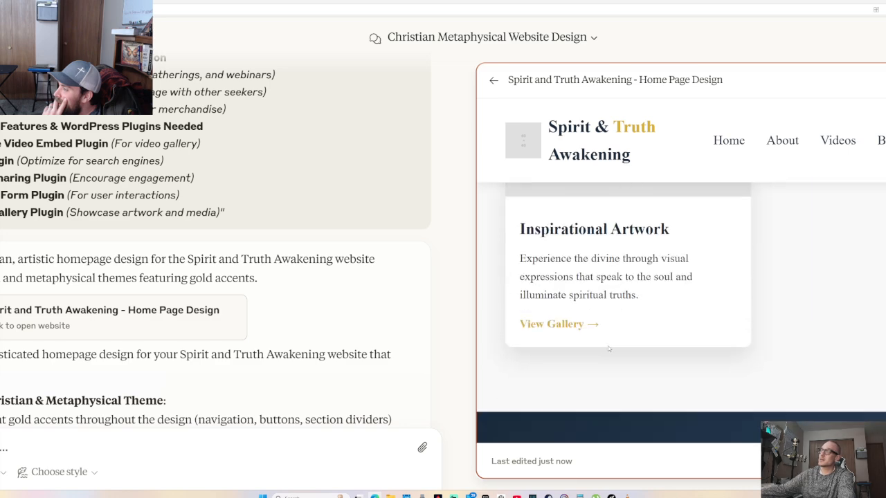
pyautogui.scroll(8, 609, 348)
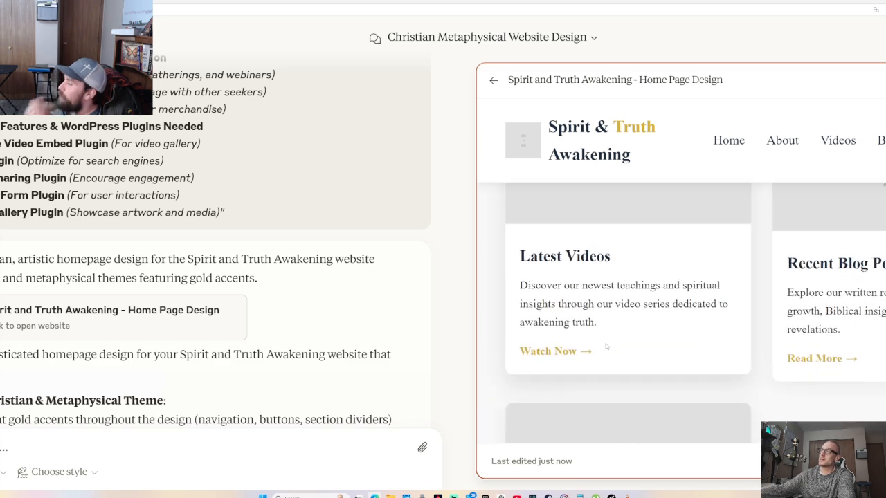
pyautogui.scroll(3, 606, 347)
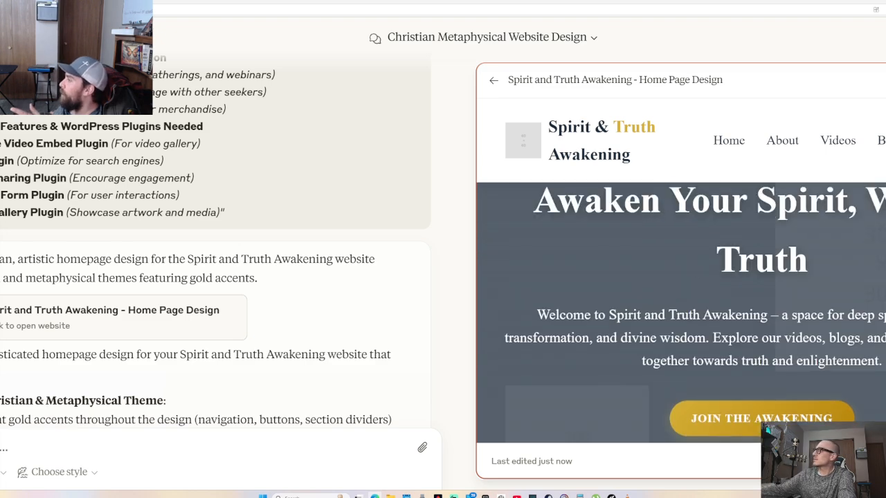
pyautogui.click(884, 80)
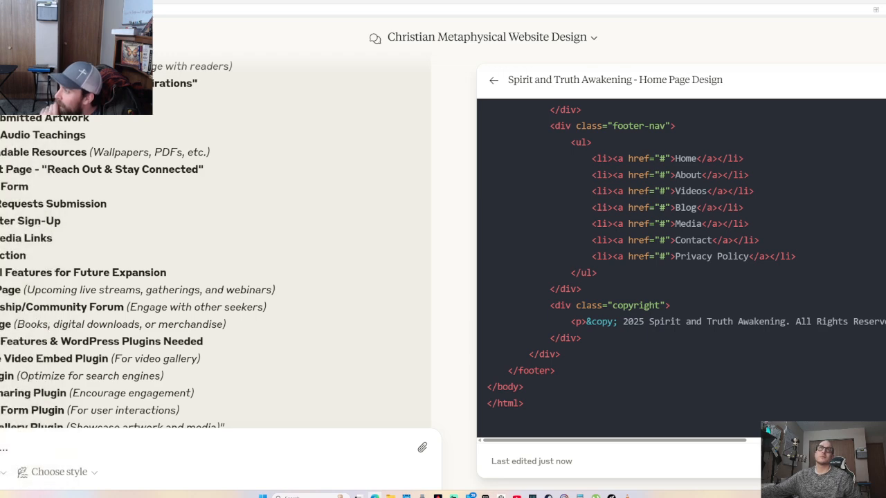
pyautogui.hotkey('ctrl', 'Tab')
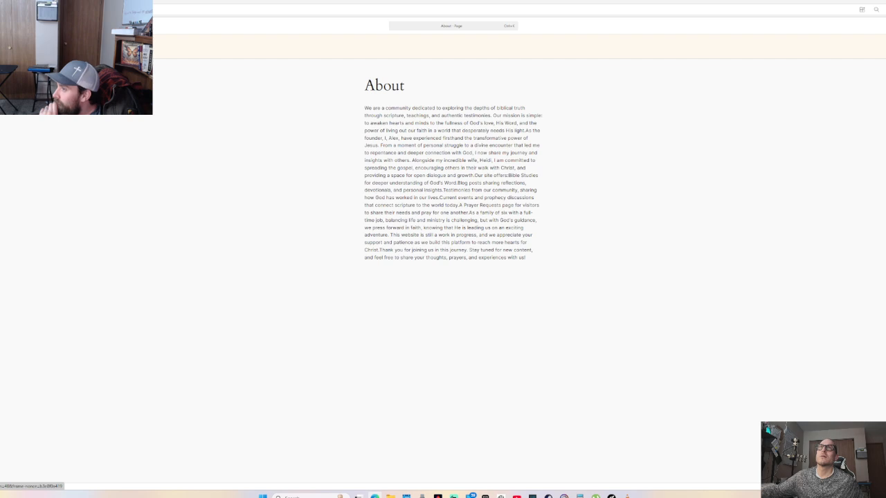
# Open the About page for editing from the WordPress Pages list
pyautogui.hotkey('alt', 'Left')
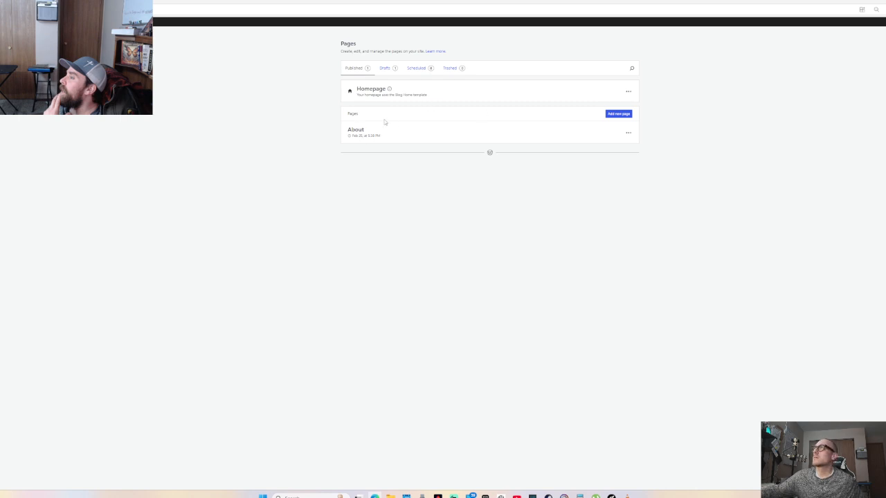
pyautogui.click(628, 133)
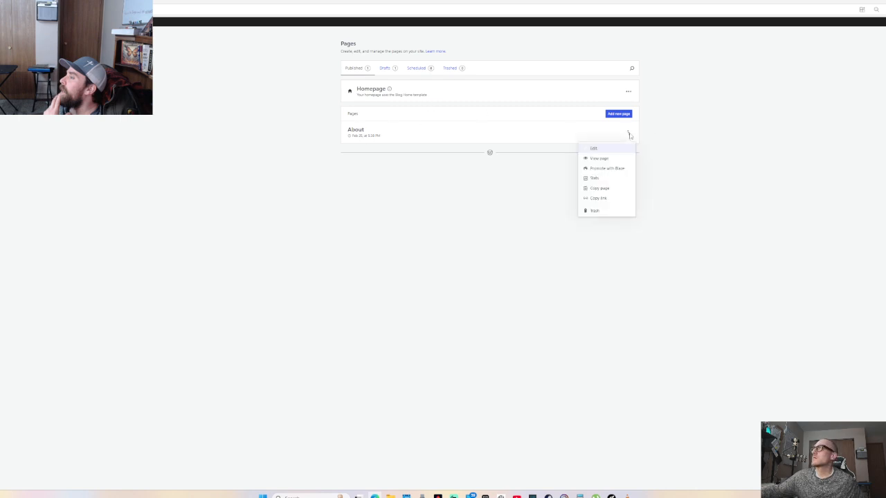
pyautogui.click(594, 149)
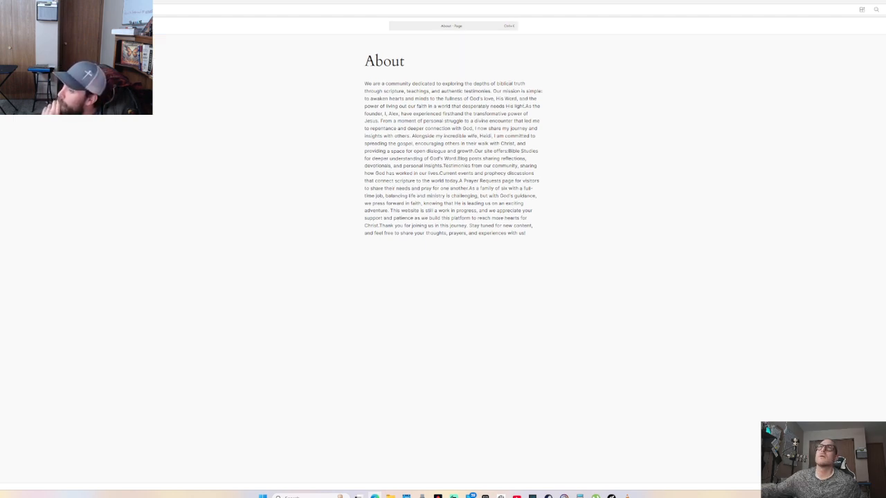
# Delete the About page's mission and founder paragraph and toggle the code editor
pyautogui.hotkey('shift', 'alt', 'o')
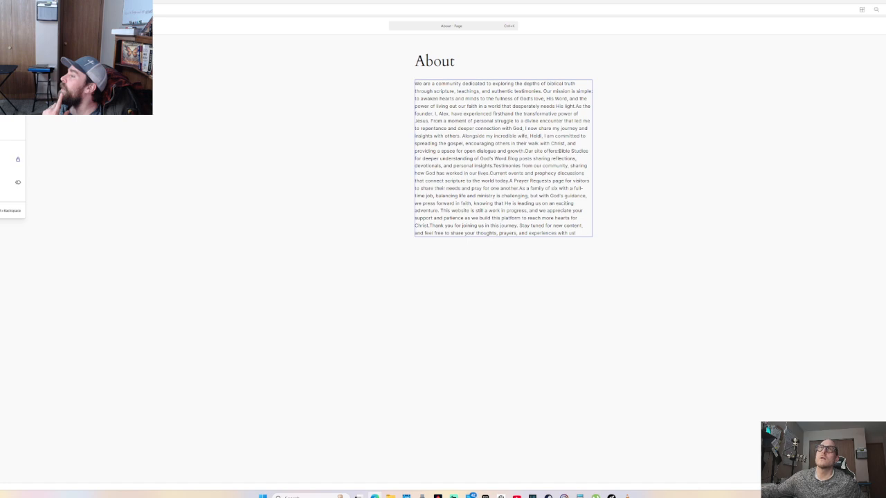
pyautogui.click(13, 211)
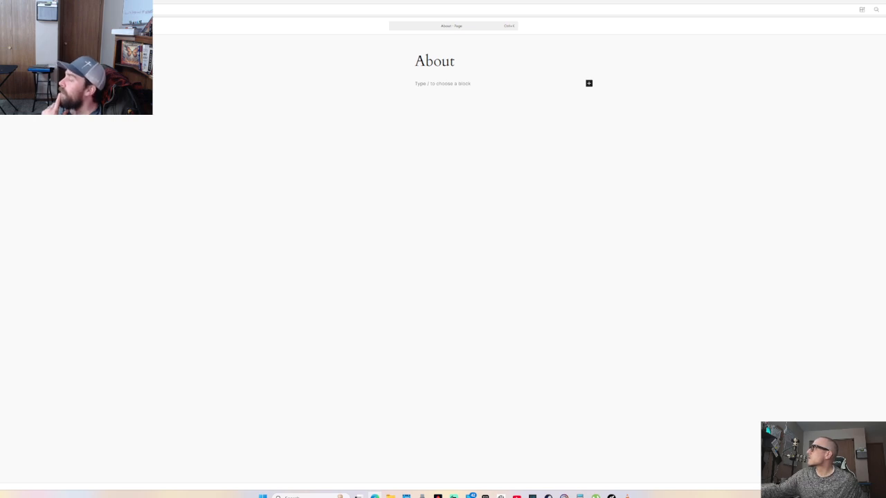
pyautogui.hotkey('ctrl', 'shift', 'alt', 'm')
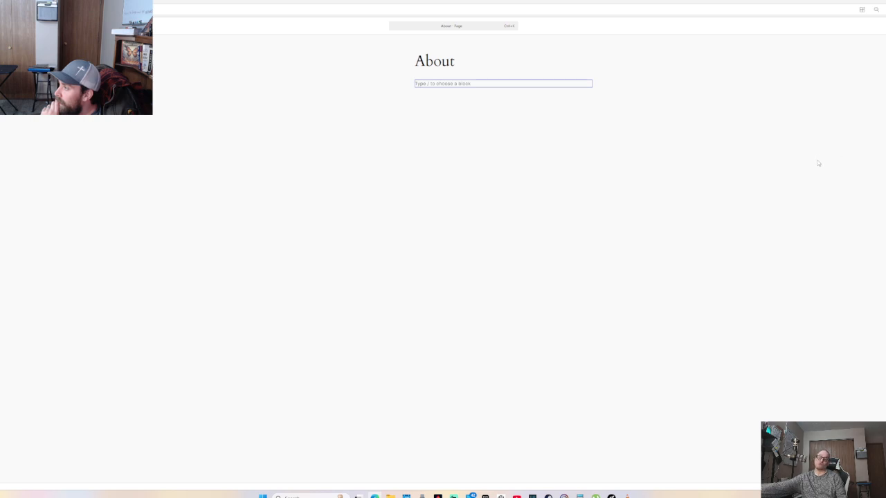
# Type and erase test text in the empty paragraph, then switch to raw HTML editing
pyautogui.click(429, 84)
pyautogui.write('gfhg')
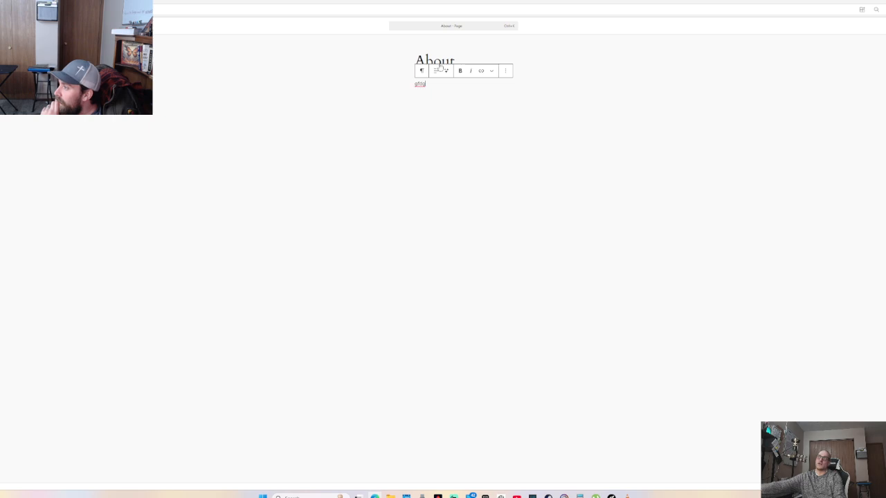
pyautogui.click(420, 74)
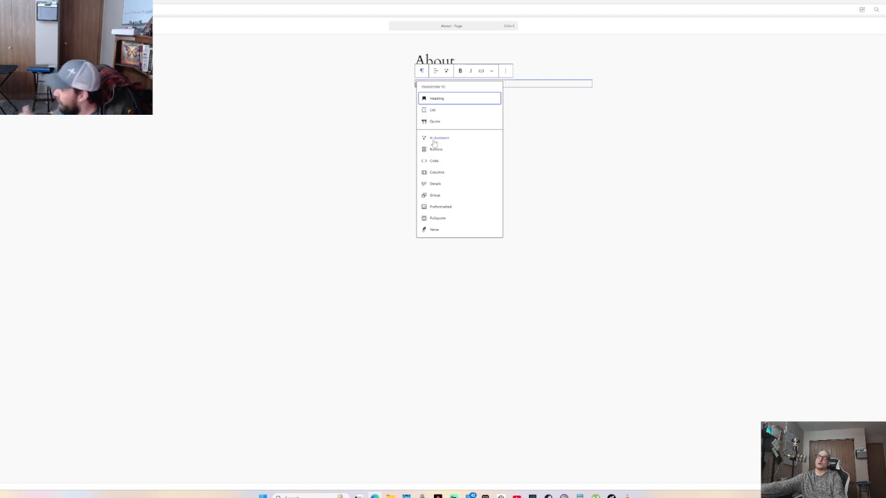
pyautogui.click(401, 81)
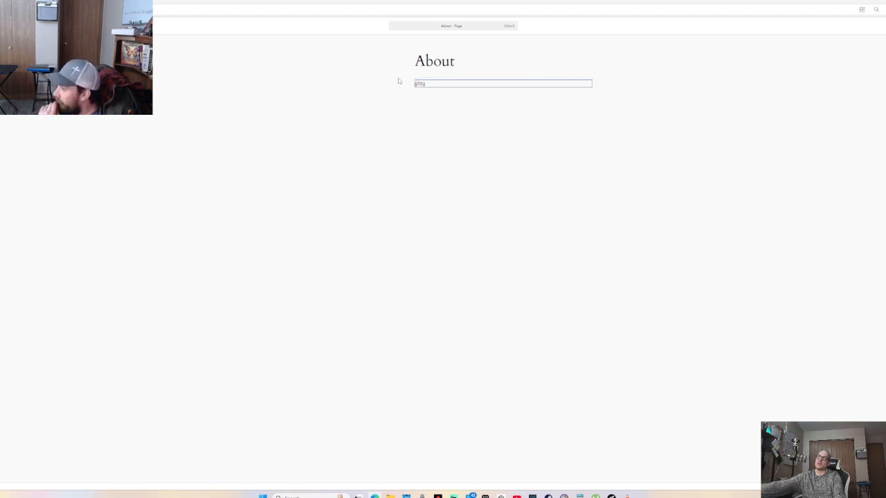
pyautogui.press('BackSpace')
pyautogui.press('BackSpace')
pyautogui.press('BackSpace')
pyautogui.press('BackSpace')
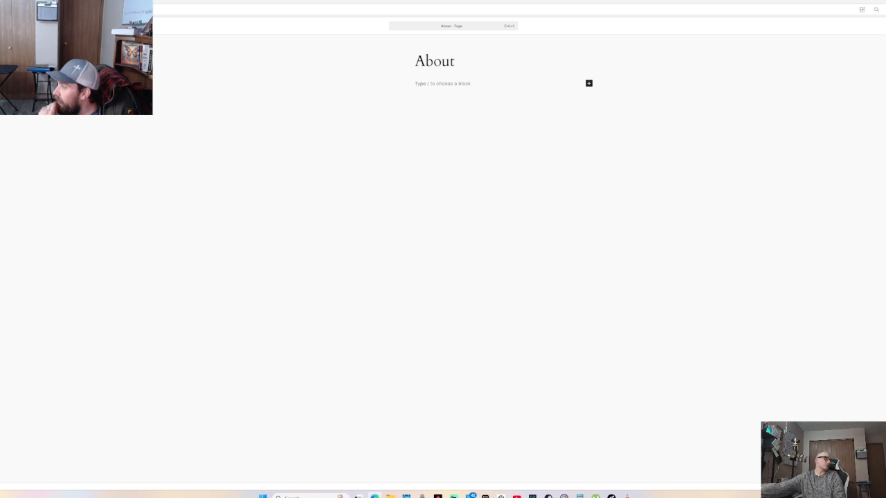
pyautogui.hotkey('ctrl', 'shift', 'alt', 'm')
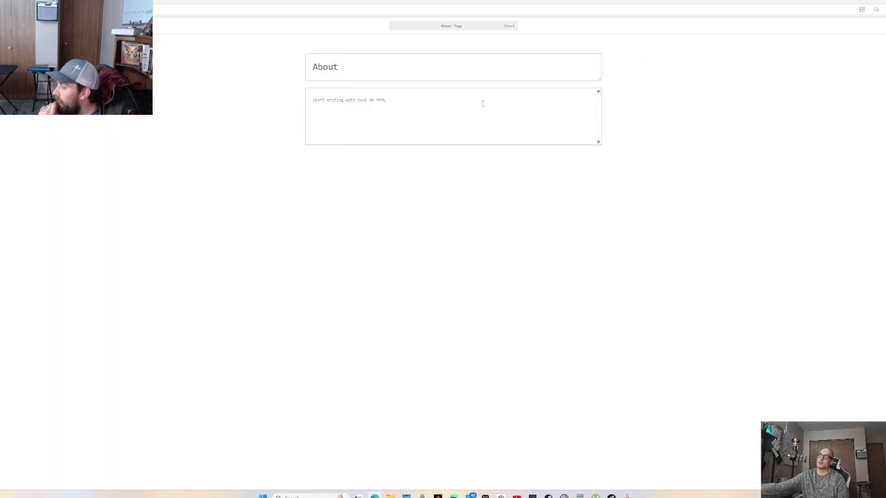
# Paste the Spirit and Truth Awakening home-page HTML into the code editor and return to the top
pyautogui.click(357, 100)
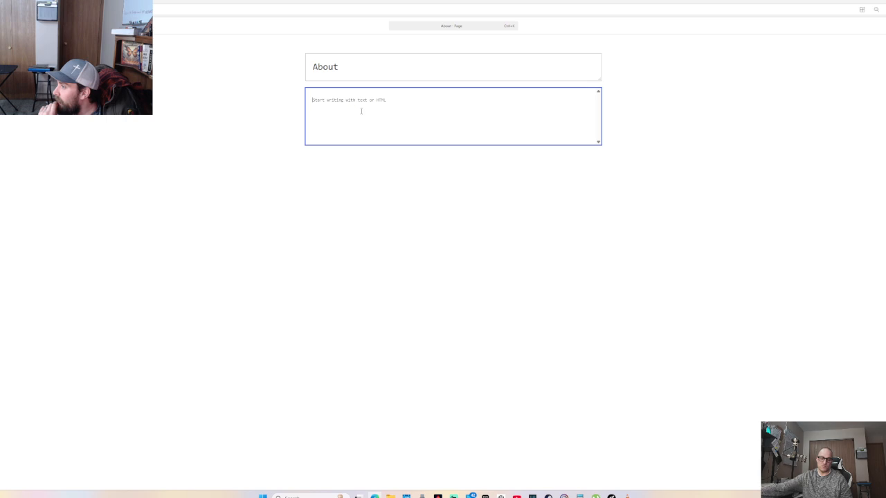
pyautogui.hotkey('ctrl', 'v')
pyautogui.scroll(10, 381, 135)
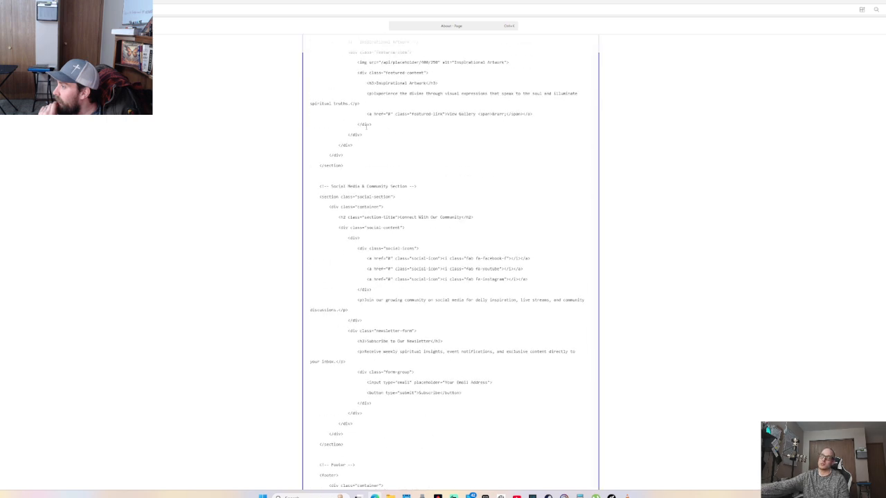
pyautogui.scroll(15, 399, 149)
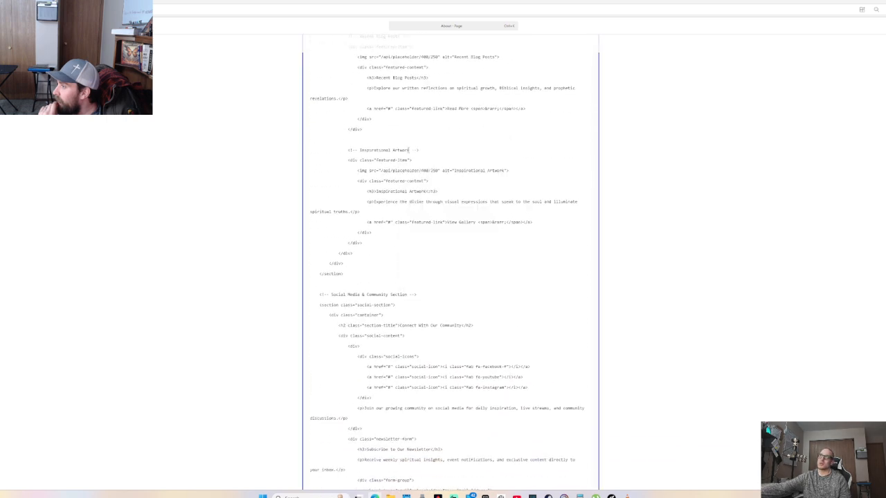
pyautogui.scroll(9, 528, 180)
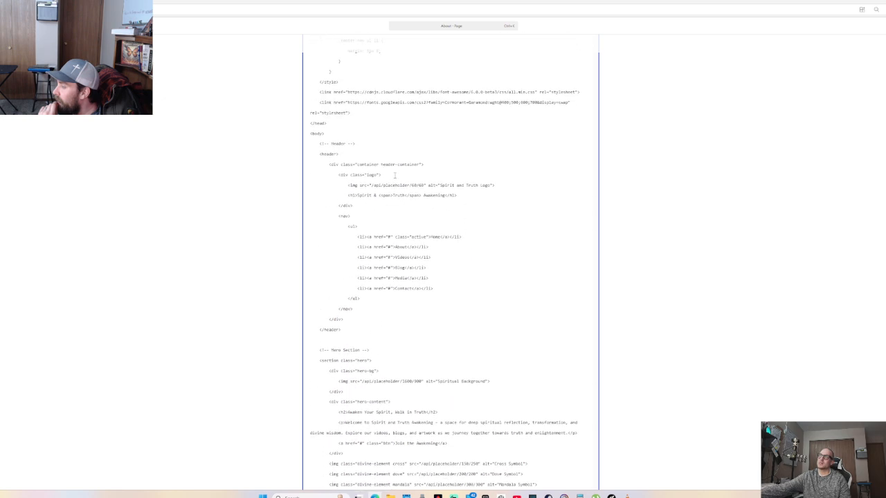
pyautogui.scroll(5, 367, 149)
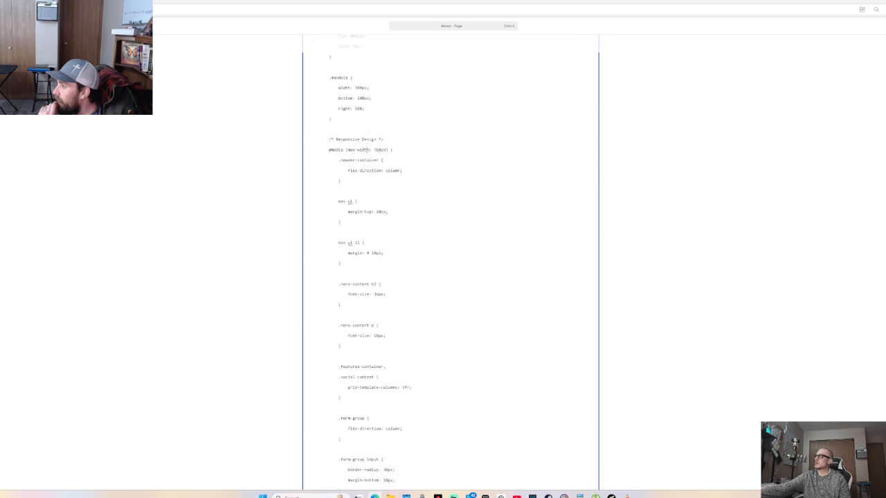
pyautogui.scroll(12, 329, 75)
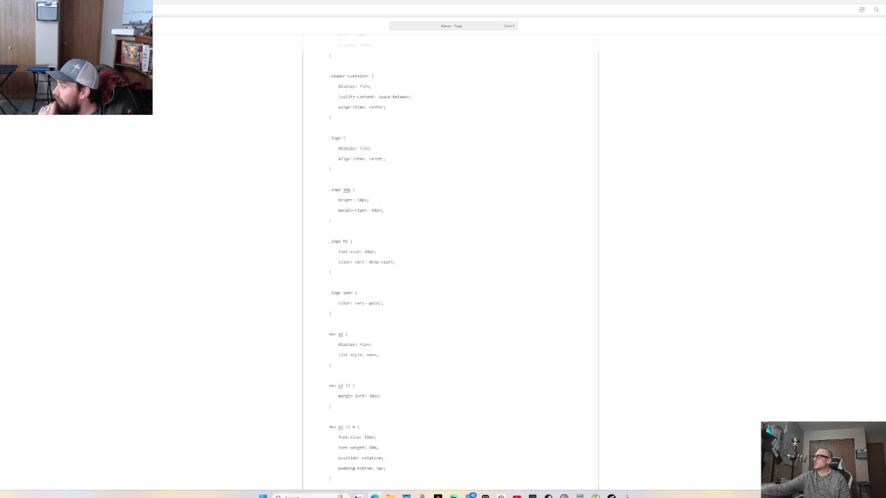
pyautogui.click(349, 68)
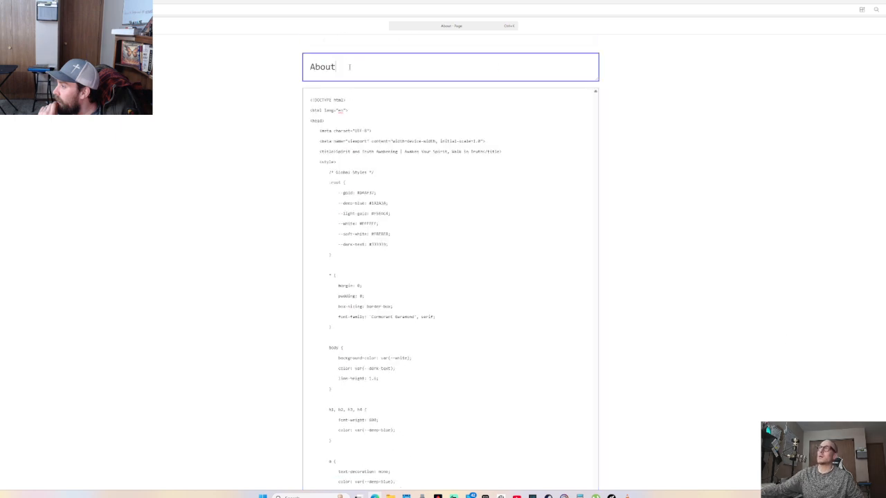
# Retitle the page 'Spirit and Truth Awakening - Unveiling Biblical Truth'
pyautogui.press('BackSpace')
pyautogui.press('BackSpace')
pyautogui.press('BackSpace')
pyautogui.press('BackSpace')
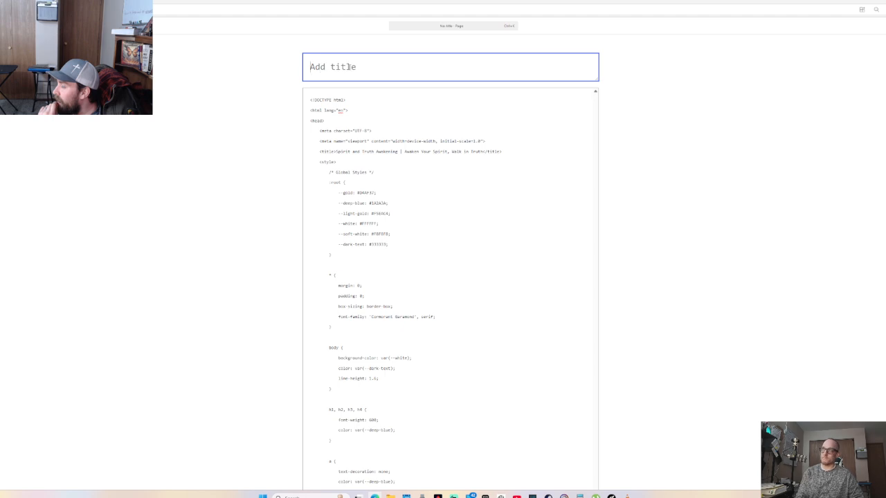
pyautogui.write('Spir')
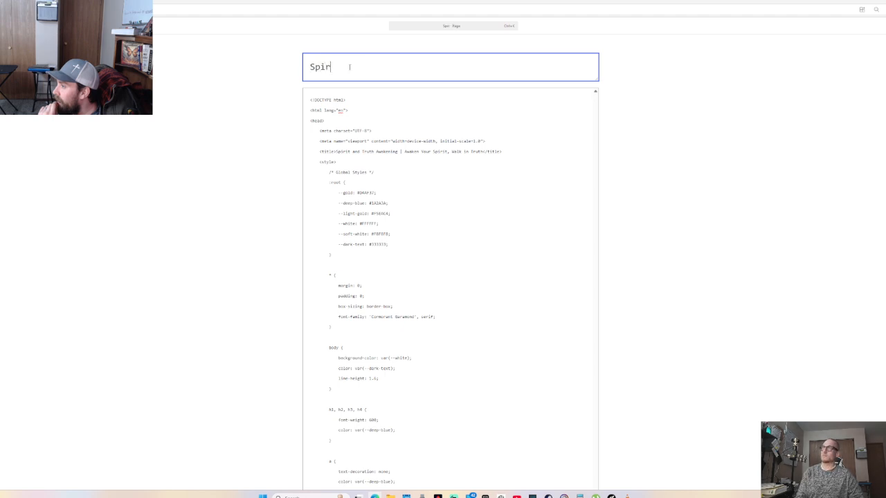
pyautogui.write('it and Tdu')
pyautogui.press('BackSpace')
pyautogui.press('BackSpace')
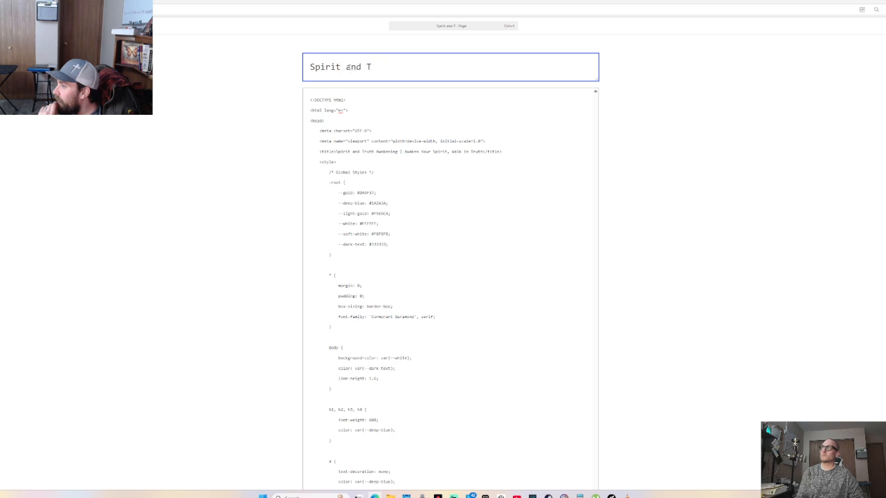
pyautogui.write('ruth Awak')
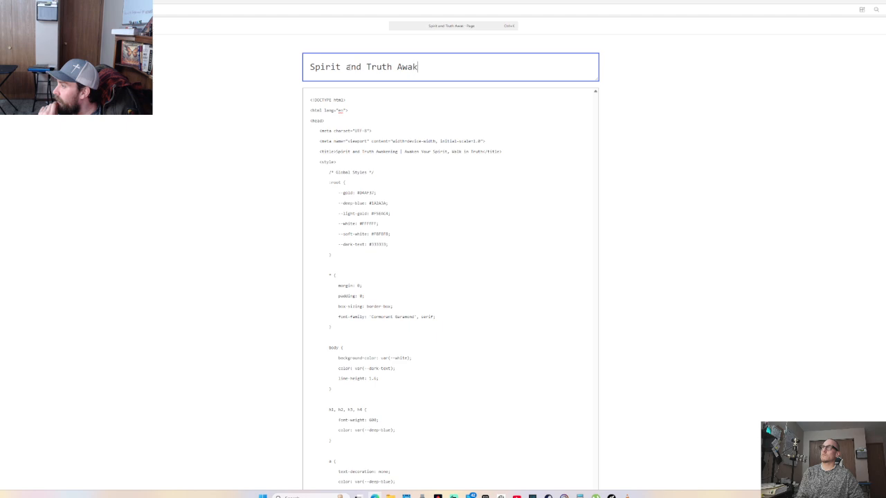
pyautogui.write('ening -')
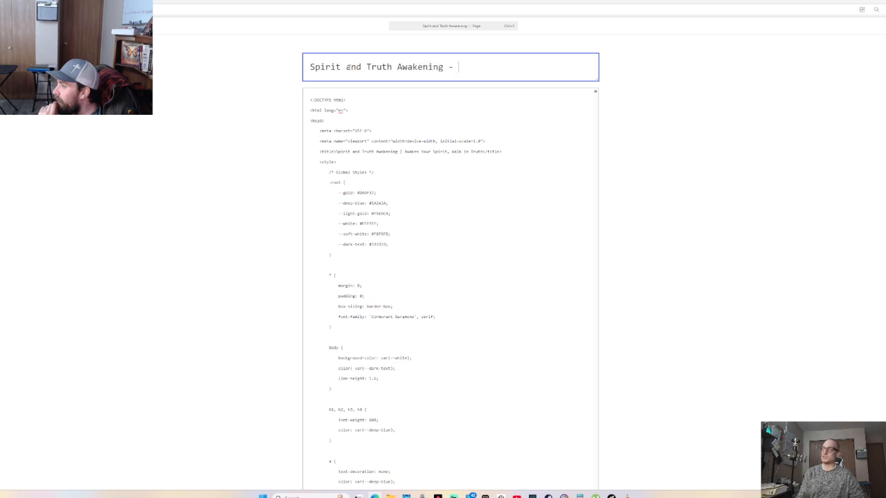
pyautogui.press('BackSpace')
pyautogui.press('BackSpace')
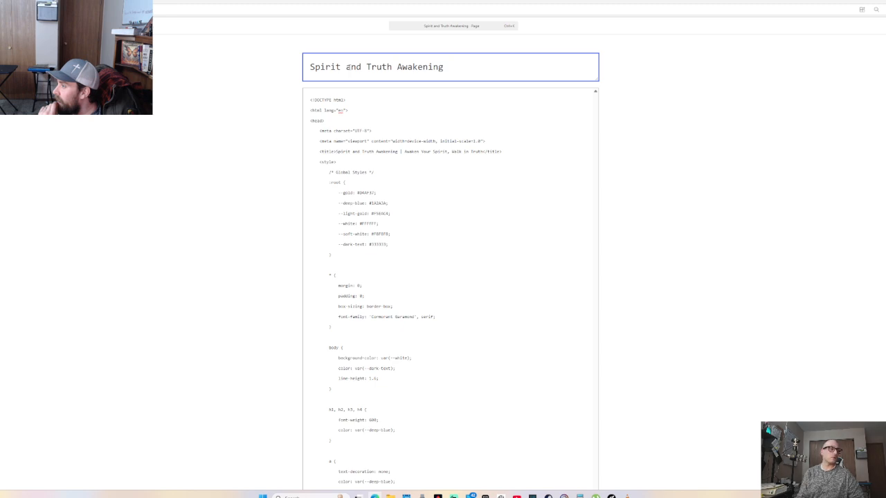
pyautogui.write('-')
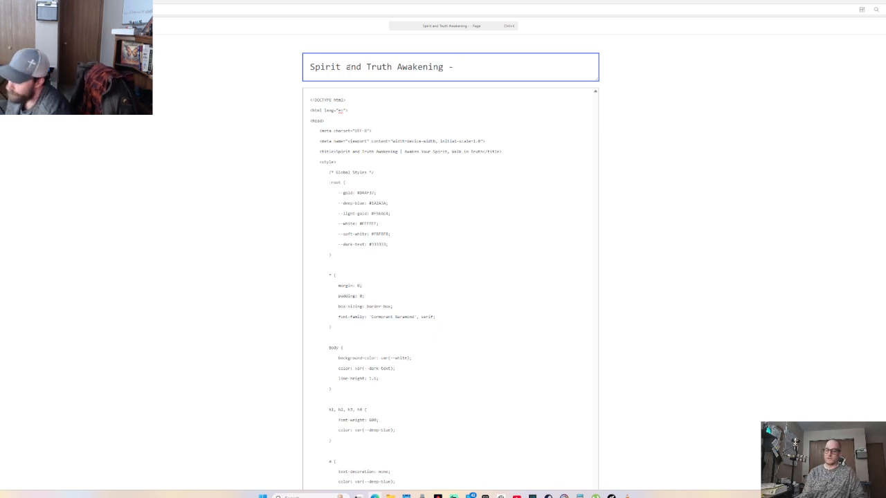
pyautogui.write('Unc')
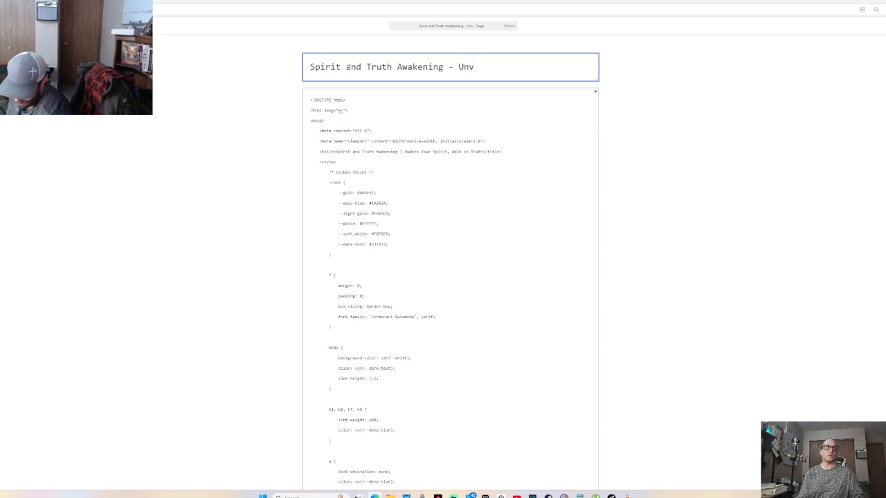
pyautogui.write('eil')
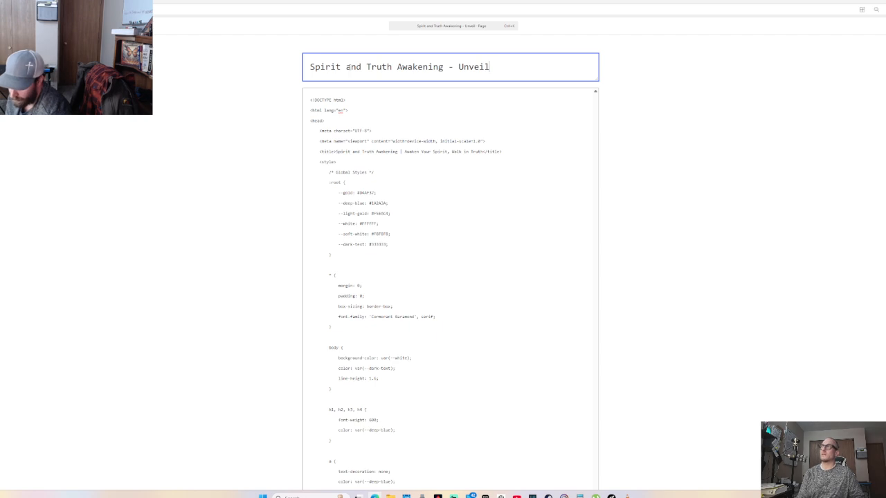
pyautogui.write('ing')
pyautogui.press('BackSpace')
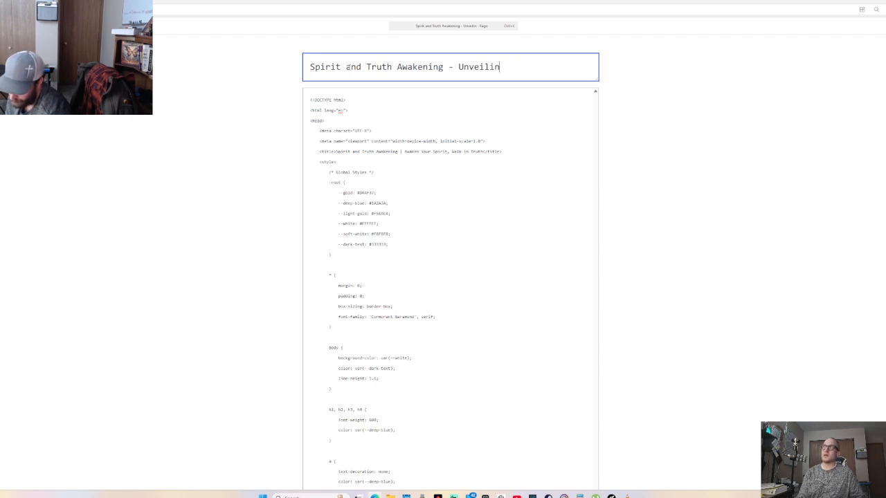
pyautogui.press('BackSpace')
pyautogui.press('BackSpace')
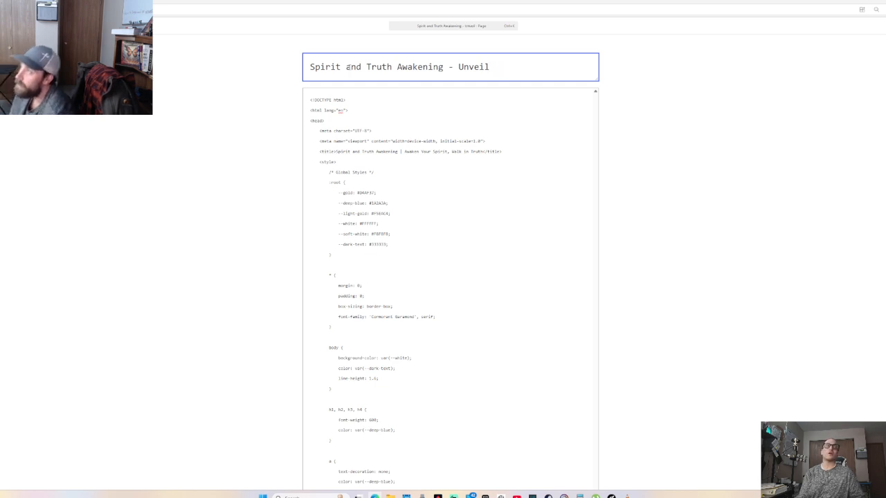
pyautogui.press('BackSpace')
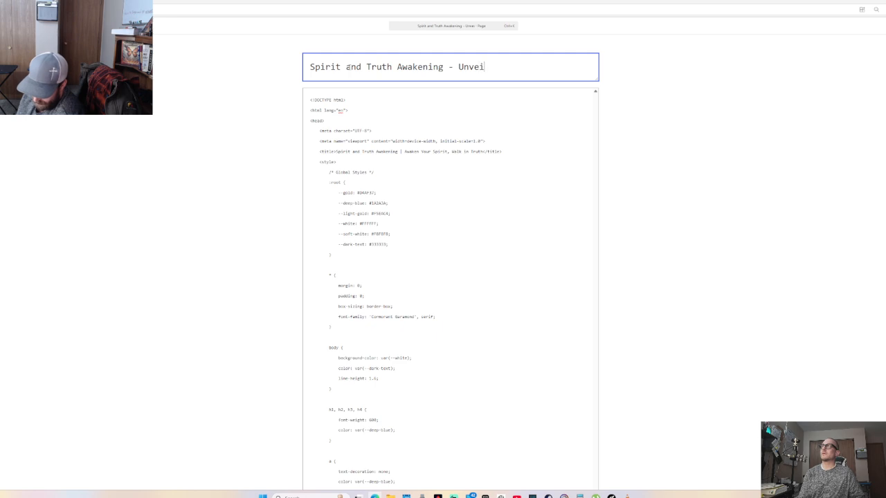
pyautogui.write('ling ')
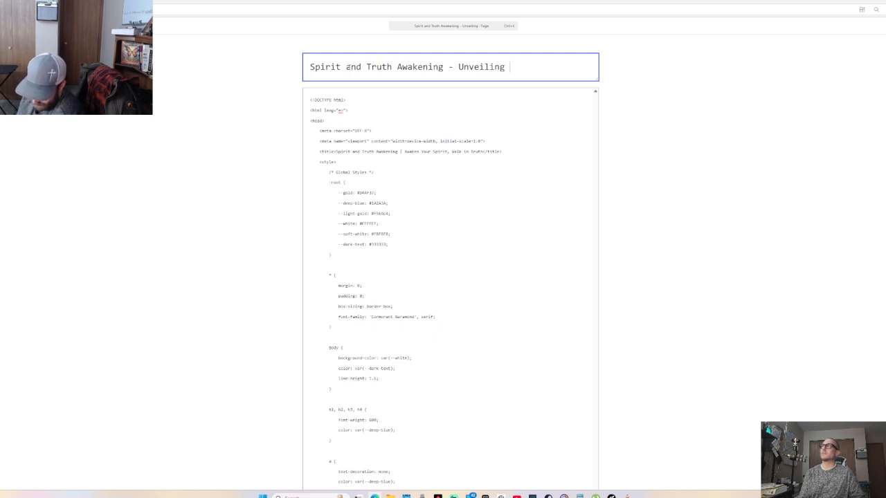
pyautogui.write('Bil')
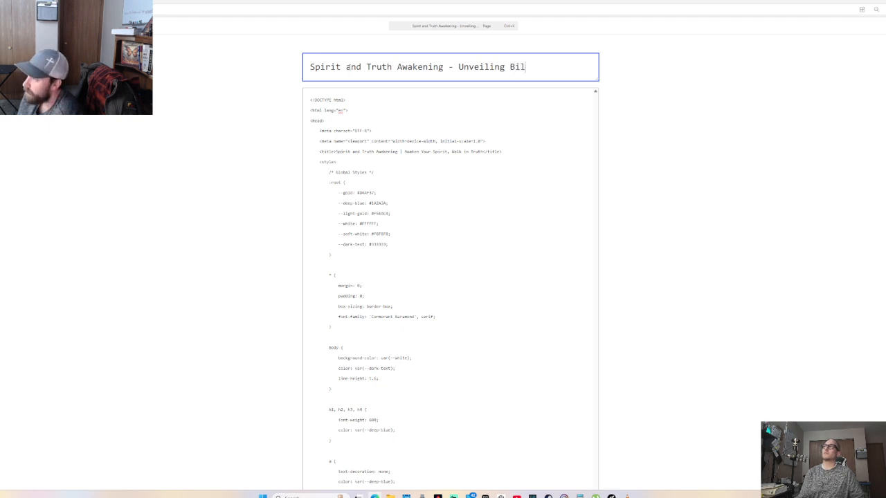
pyautogui.press('BackSpace')
pyautogui.write('blical')
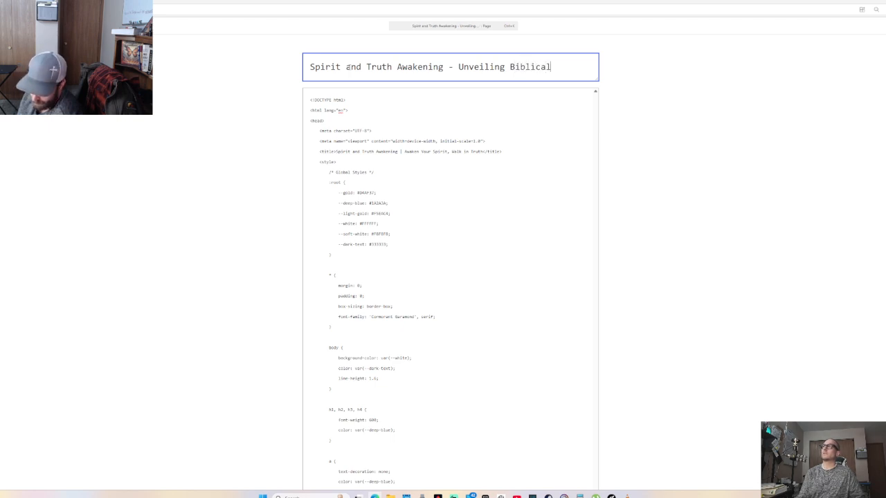
pyautogui.write(' Truth')
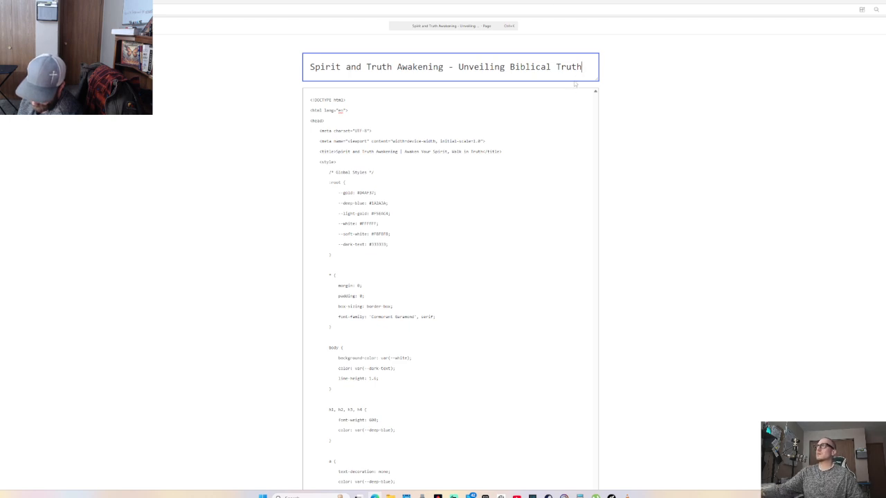
# Move into the page's HTML code area, then switch over to the Gmail inbox
pyautogui.click(477, 108)
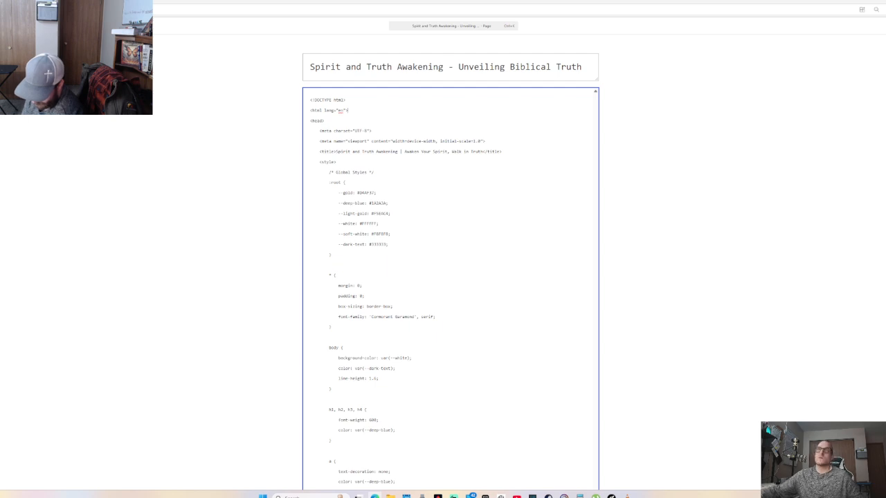
pyautogui.hotkey('alt', 'Tab')
pyautogui.hotkey('alt', 'Tab')
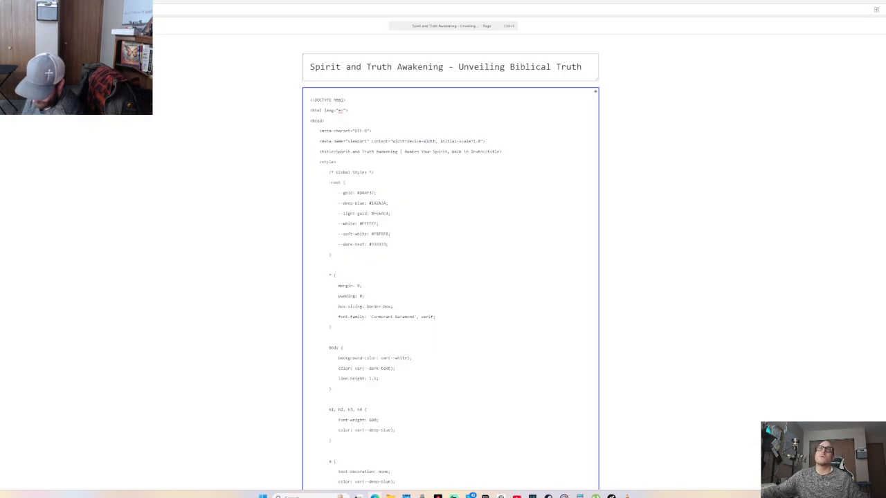
pyautogui.hotkey('ctrl', 'Tab')
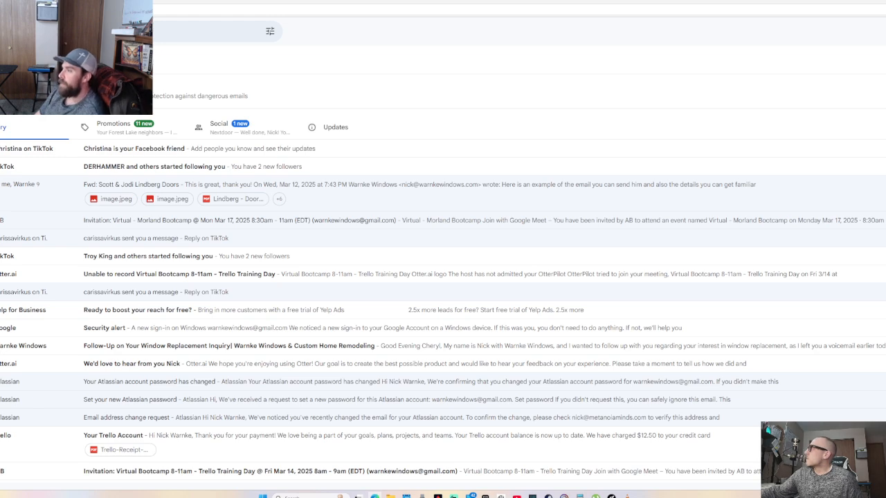
# Switch to the other Gmail account and open the email holding the site's text
pyautogui.click(885, 31)
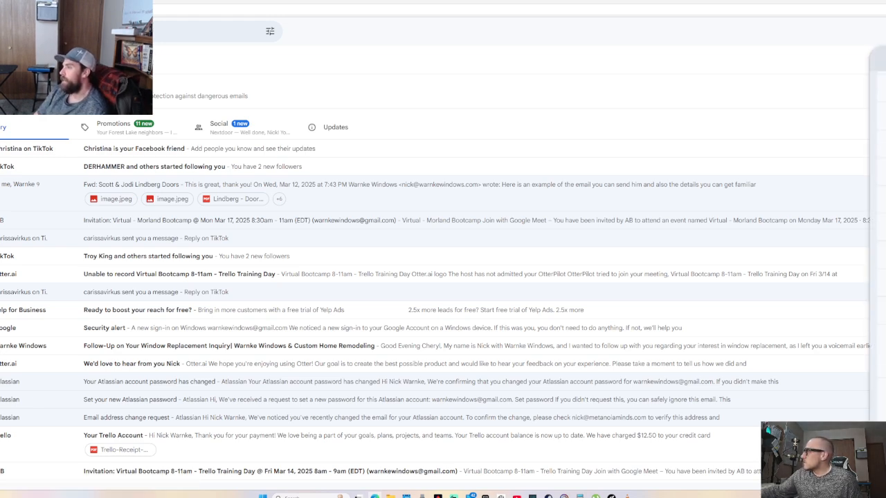
pyautogui.click(885, 209)
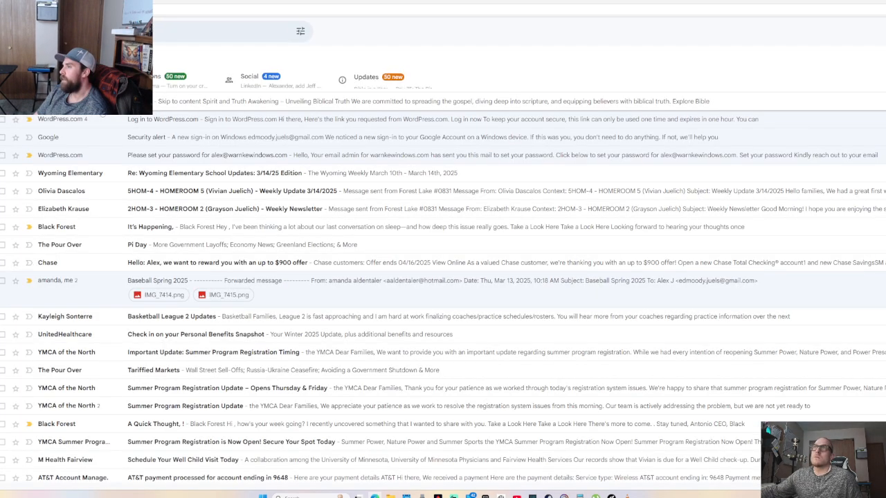
pyautogui.click(592, 134)
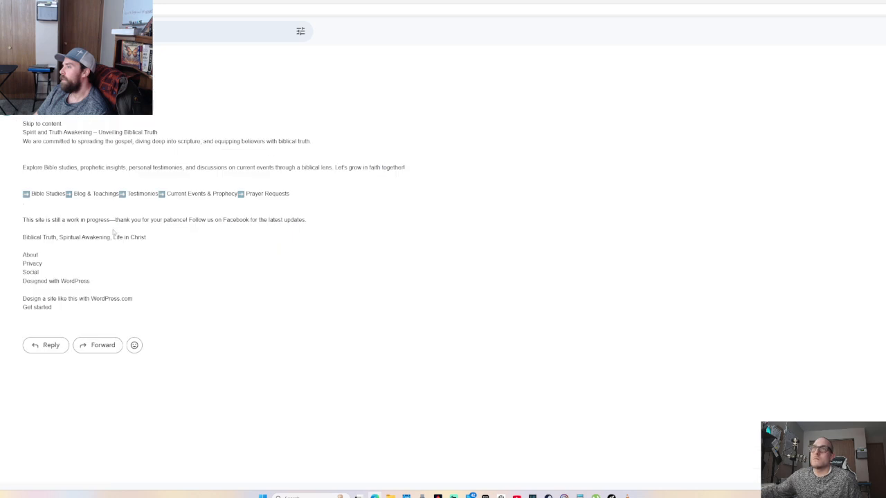
# Copy the email body from the site title through Life in Christ and return to Claude
pyautogui.moveTo(151, 240); pyautogui.dragTo(23, 133)
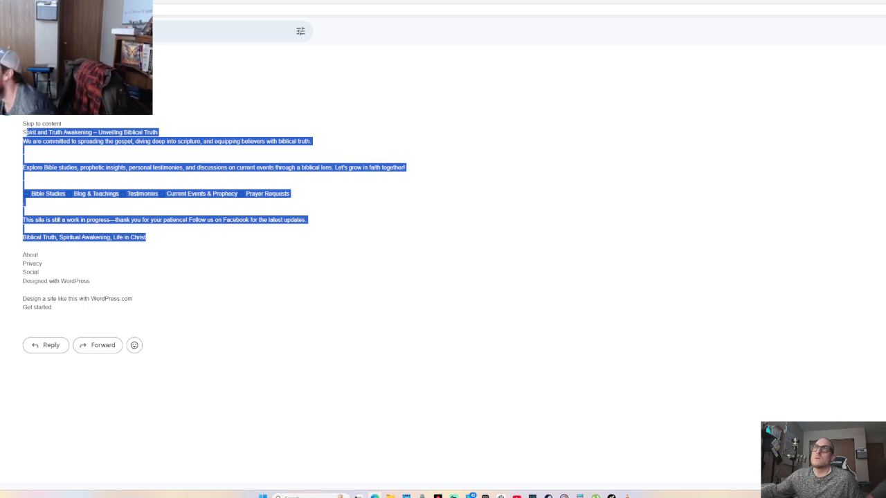
pyautogui.rightClick(63, 135)
pyautogui.click(79, 142)
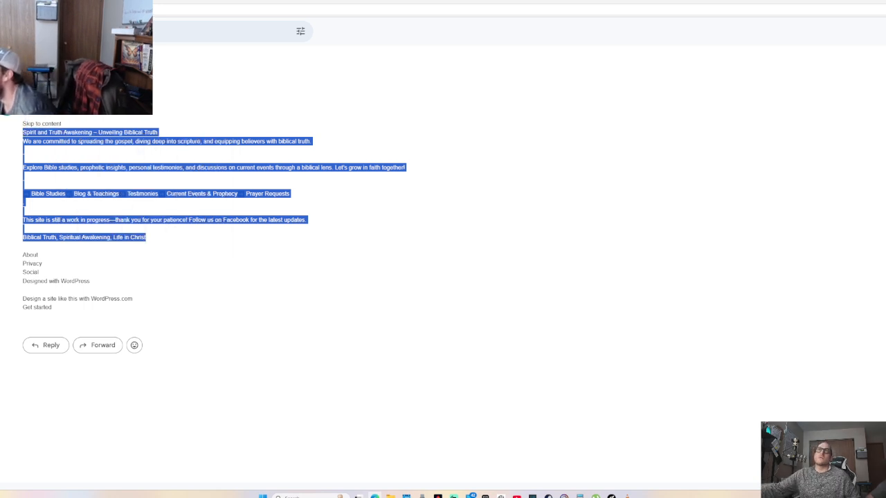
pyautogui.hotkey('ctrl', 'Tab')
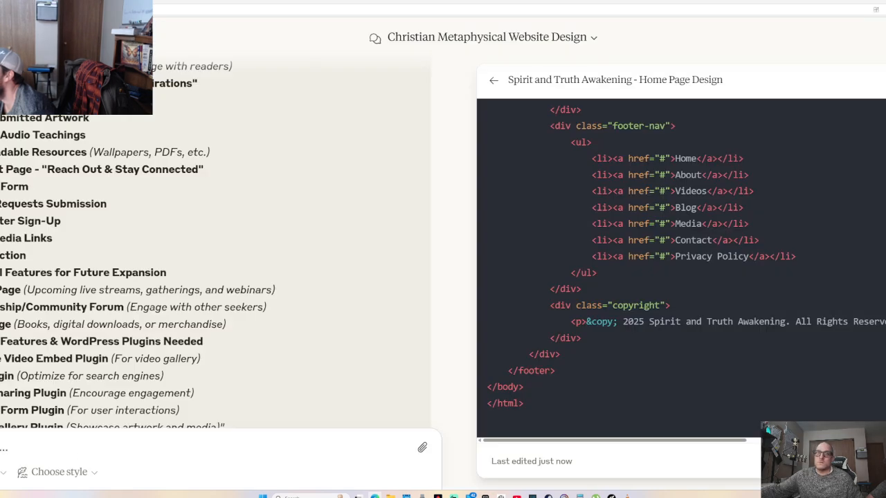
# Send Claude the copied site text under the prompt 'central theme for the website layout:'
pyautogui.hotkey('ctrl', 'v')
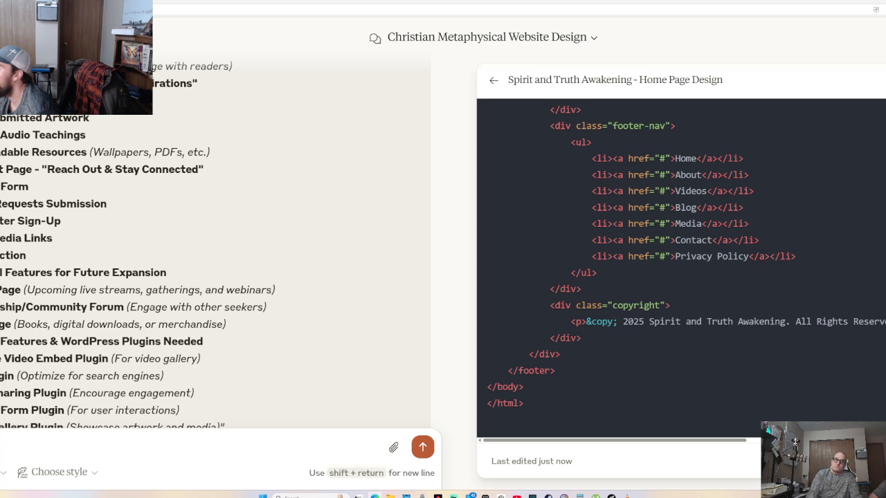
pyautogui.write('entral theme')
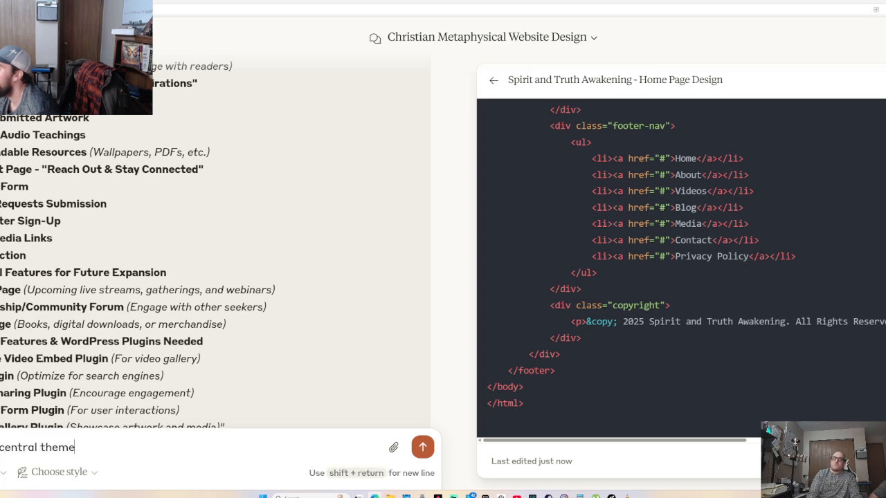
pyautogui.write(' for the ebsite')
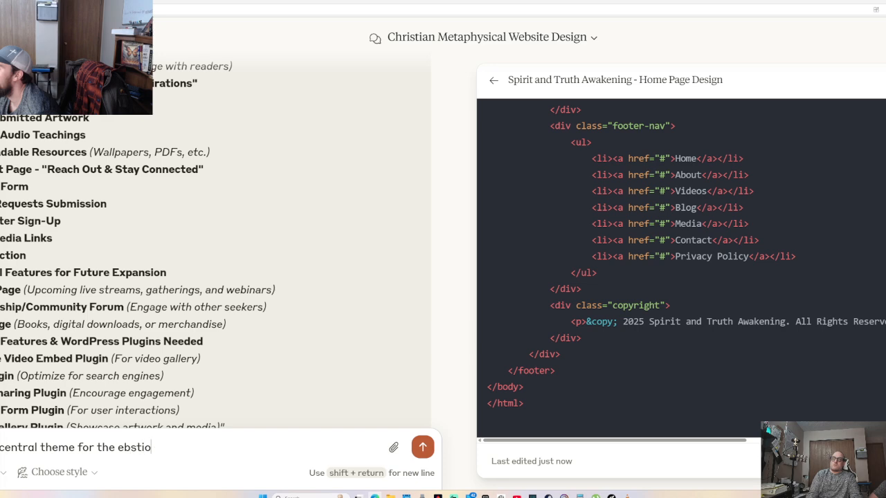
pyautogui.press('BackSpace')
pyautogui.press('BackSpace')
pyautogui.press('BackSpace')
pyautogui.press('BackSpace')
pyautogui.press('BackSpace')
pyautogui.press('BackSpace')
pyautogui.write('webbsit')
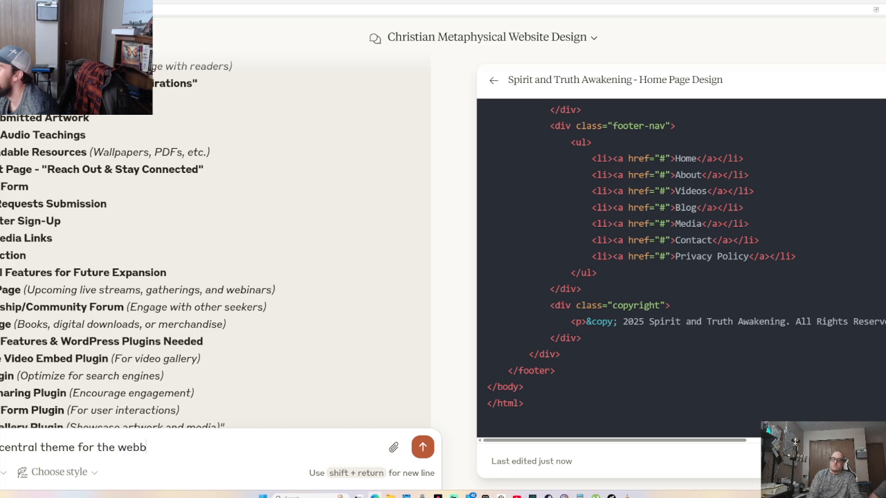
pyautogui.press('BackSpace')
pyautogui.press('BackSpace')
pyautogui.press('BackSpace')
pyautogui.press('BackSpace')
pyautogui.write('site')
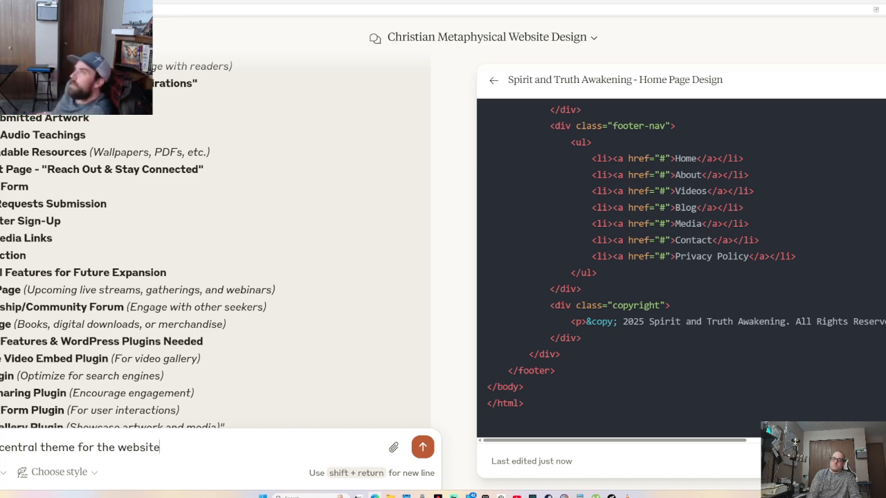
pyautogui.write(' layout:')
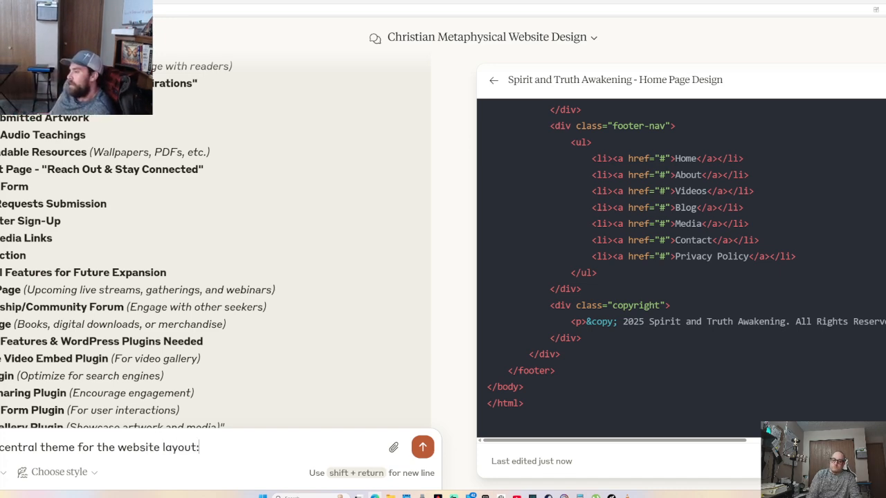
pyautogui.hotkey('ctrl', 'v')
pyautogui.press('Return')
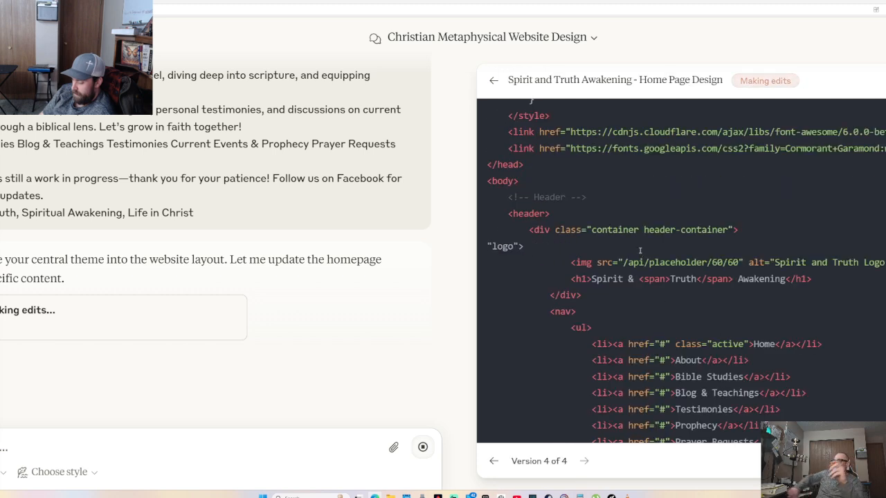
# Scroll through the rebuilt version 8 code with the 'Unveiling Biblical Truth' hero
pyautogui.scroll(4, 640, 251)
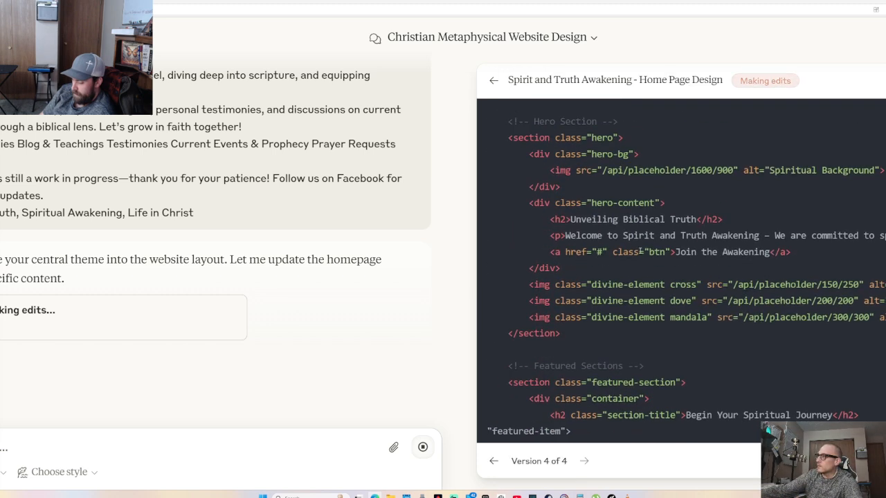
pyautogui.scroll(5, 634, 253)
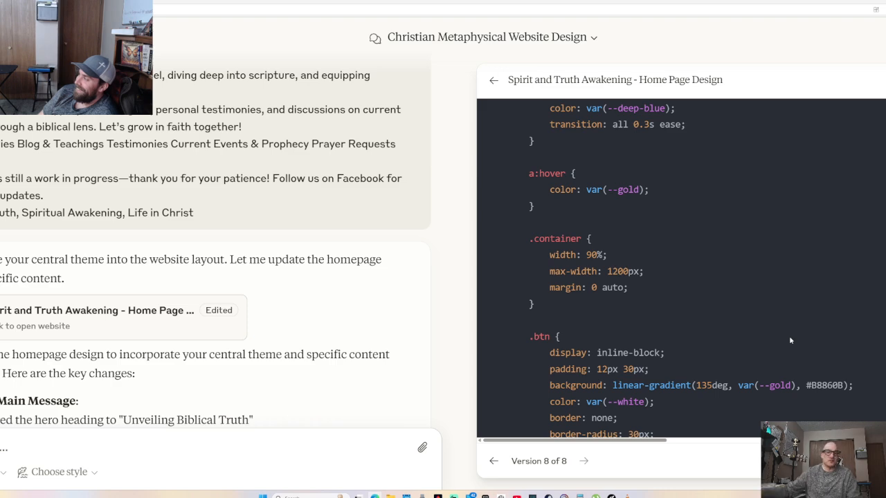
pyautogui.scroll(-1, 815, 380)
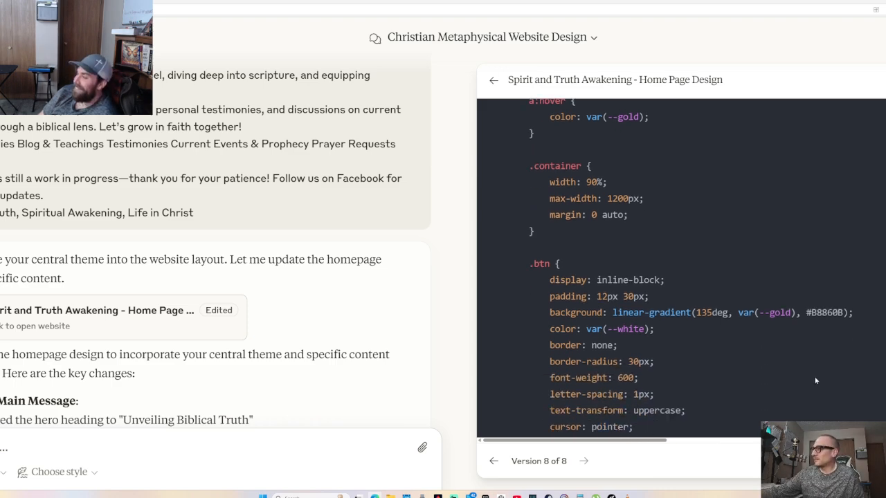
pyautogui.scroll(-7, 815, 380)
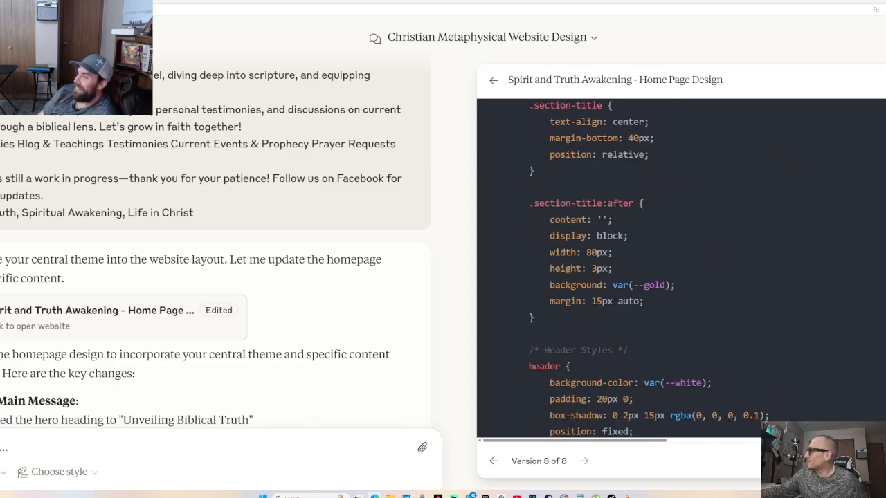
pyautogui.scroll(-8, 215, 277)
pyautogui.scroll(-1, 681, 268)
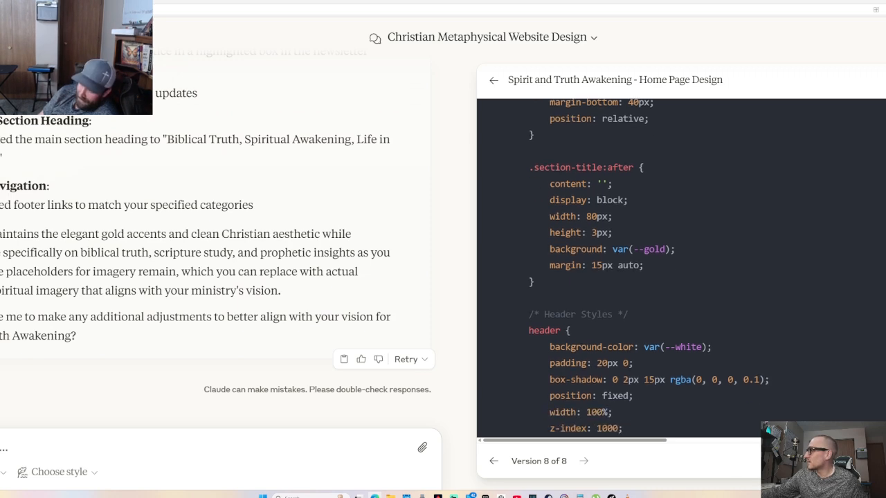
# Replace all the WordPress page's old code with Claude's new home-page code
pyautogui.moveTo(2, 298)
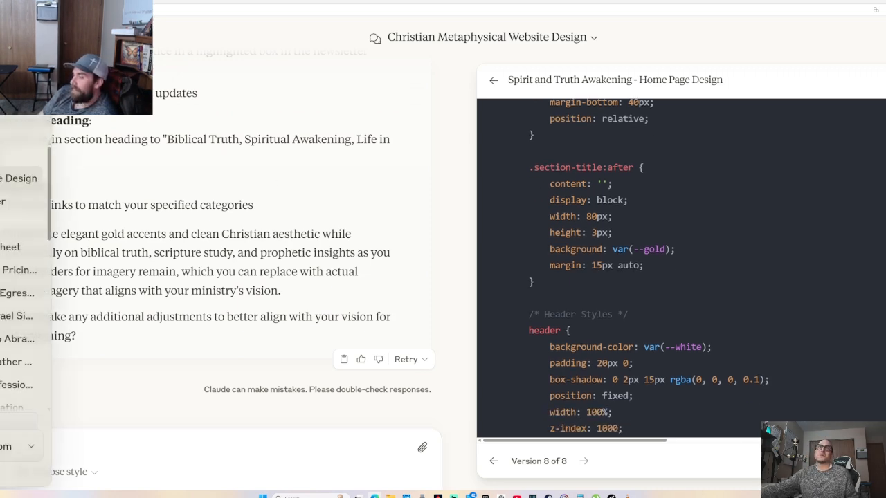
pyautogui.click(76, 2)
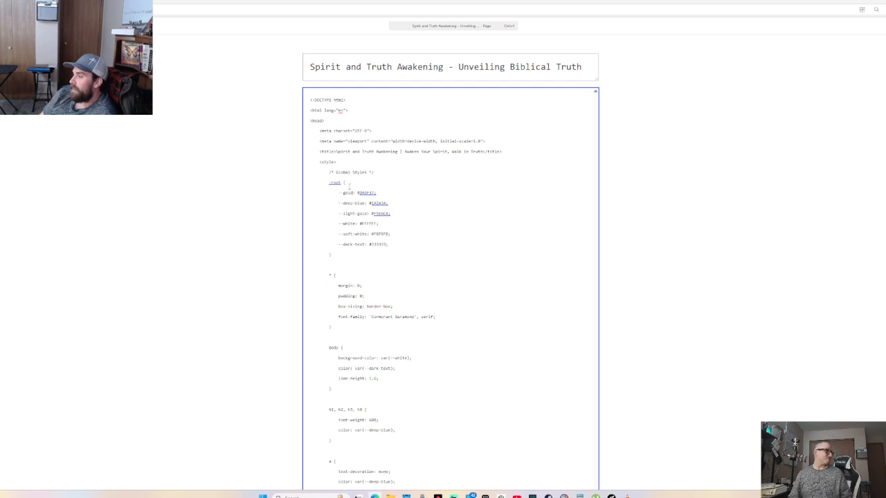
pyautogui.hotkey('ctrl', 'a')
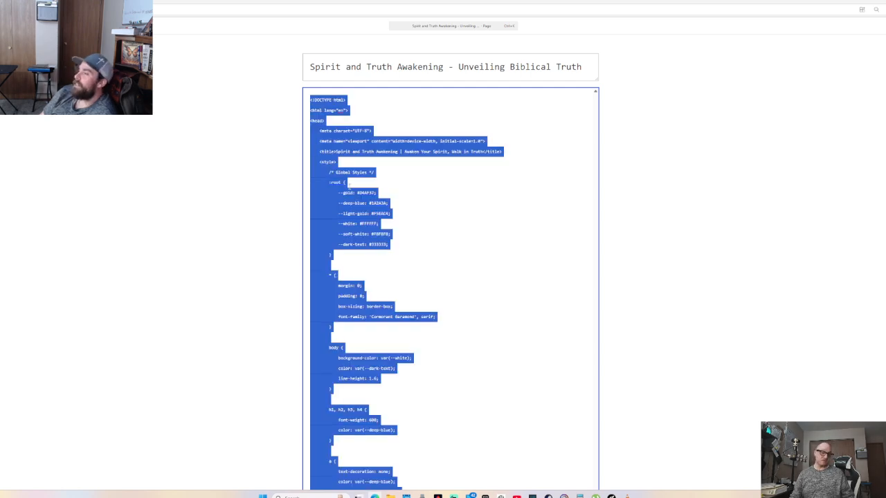
pyautogui.press('BackSpace')
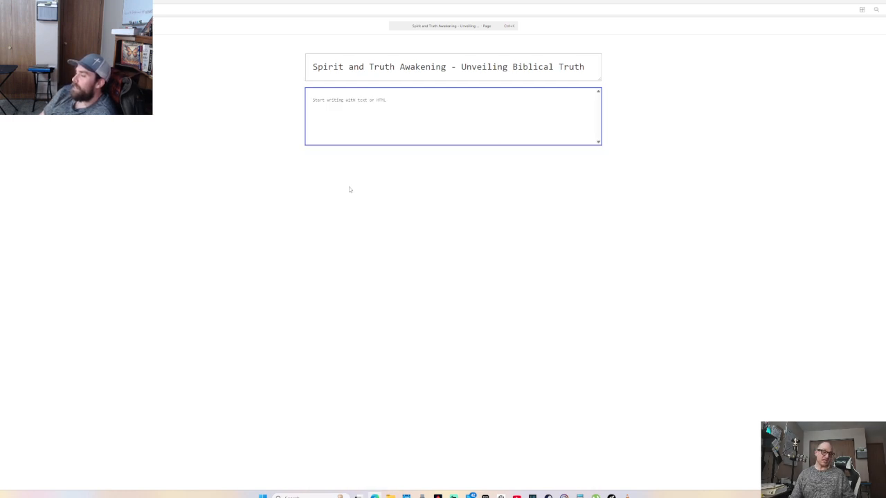
pyautogui.hotkey('ctrl', 'v')
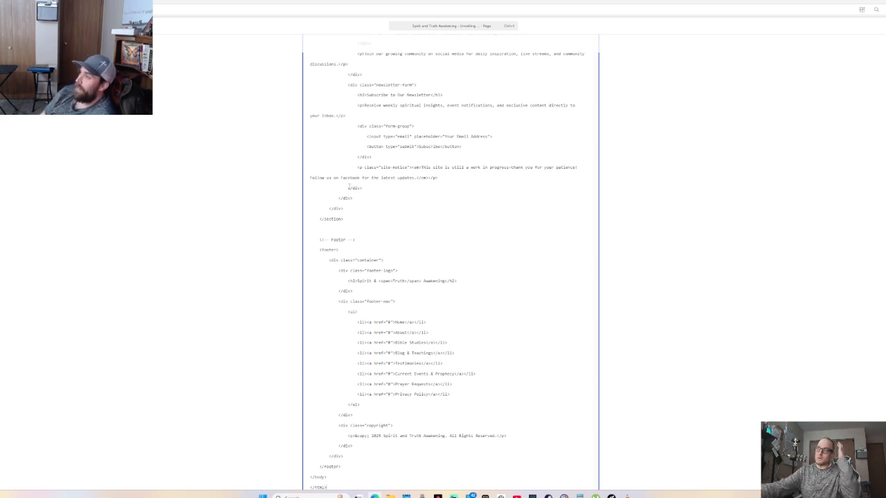
# Preview the page visually, checking the 'Unveiling Biblical Truth' hero, sections and footer
pyautogui.scroll(5, 408, 183)
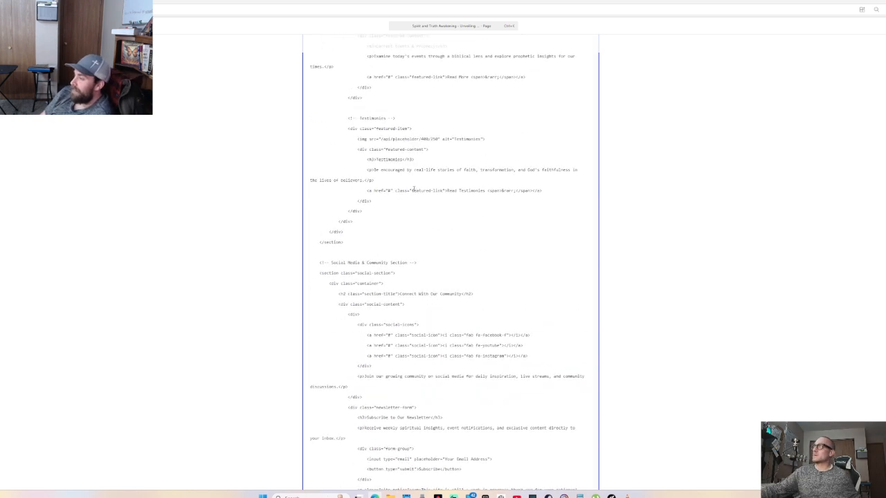
pyautogui.scroll(5, 414, 189)
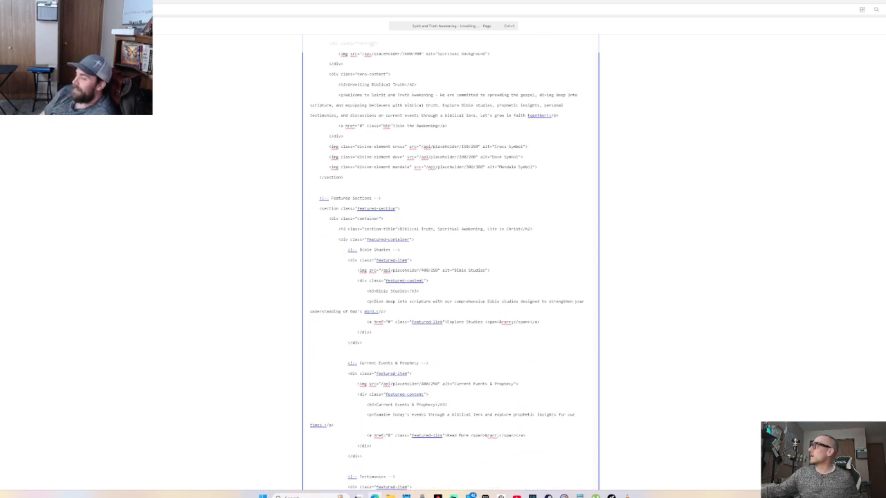
pyautogui.click(879, 43)
pyautogui.scroll(-4, 477, 212)
pyautogui.scroll(1, 477, 220)
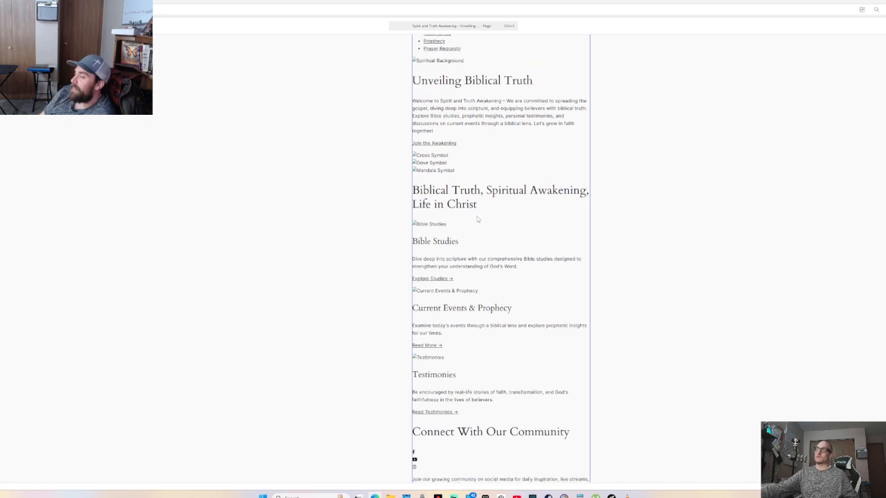
pyautogui.scroll(-6, 477, 219)
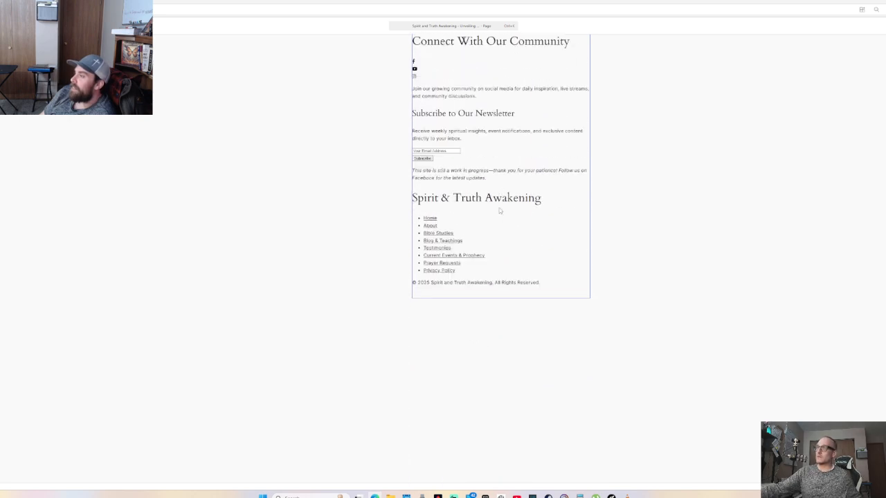
pyautogui.scroll(4, 500, 211)
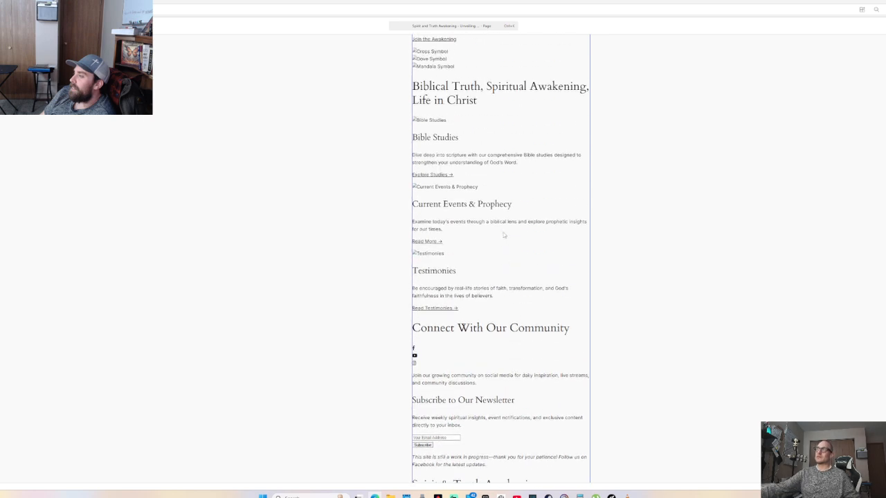
pyautogui.scroll(5, 504, 235)
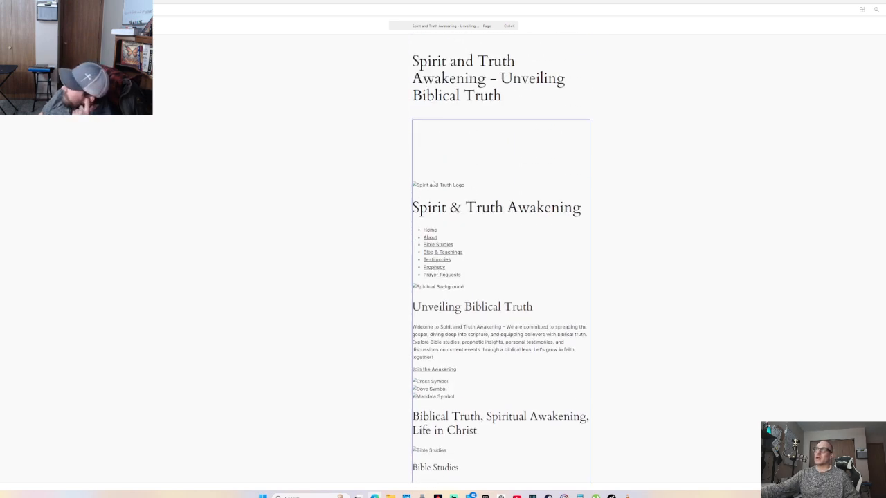
# Convert the pasted classic content into separate heading and HTML blocks
pyautogui.click(437, 187)
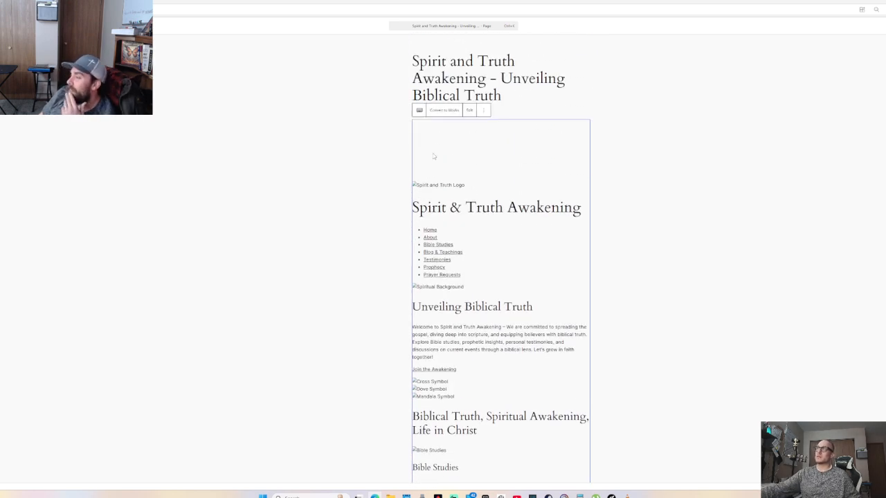
pyautogui.click(483, 110)
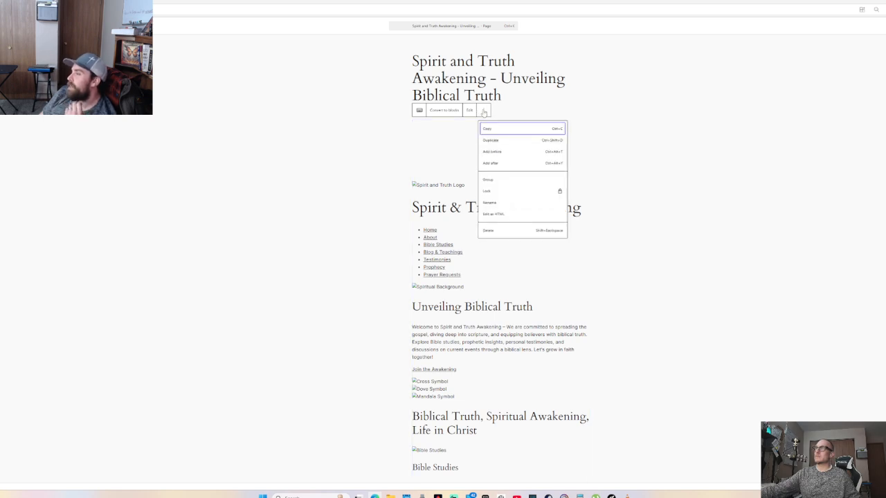
pyautogui.click(429, 137)
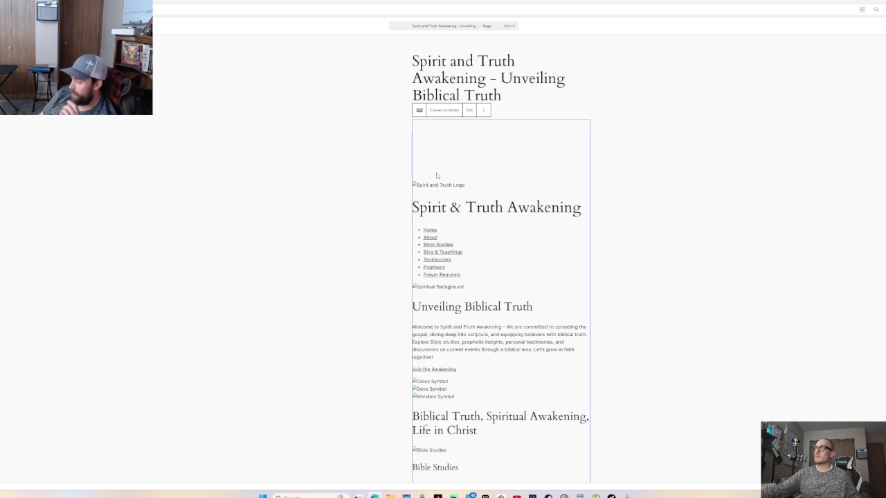
pyautogui.click(450, 111)
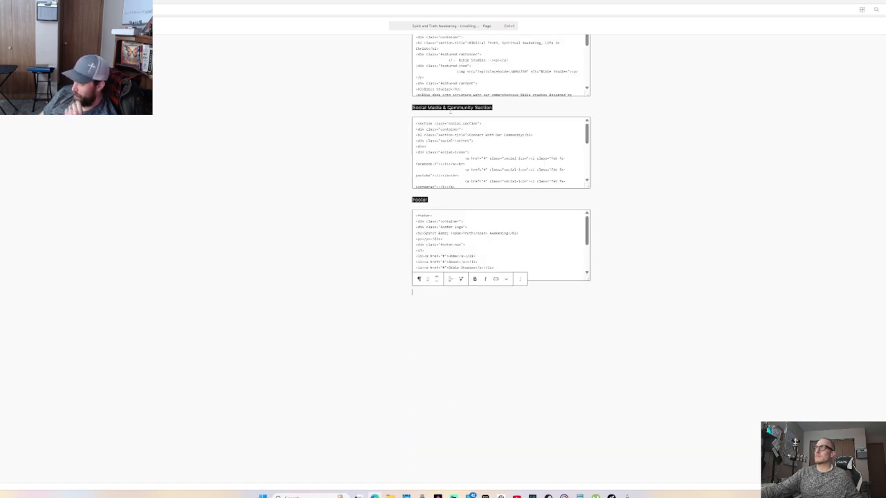
pyautogui.scroll(8, 455, 209)
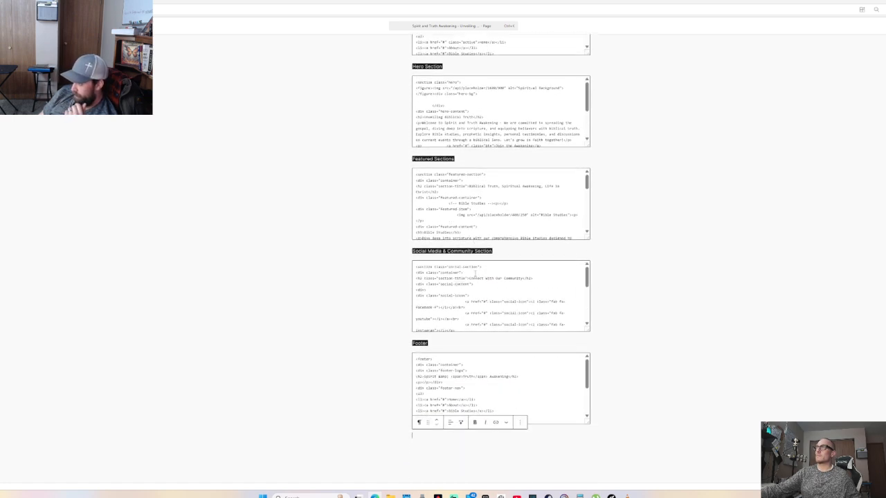
pyautogui.scroll(2, 479, 231)
pyautogui.scroll(-1, 476, 200)
# Transform the style-code HTML block into a Details block and keep it at the top
pyautogui.click(442, 139)
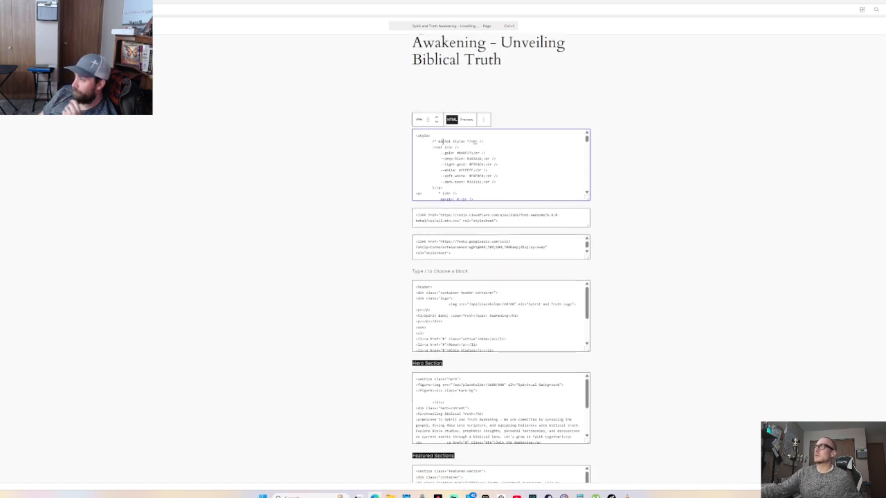
pyautogui.click(466, 120)
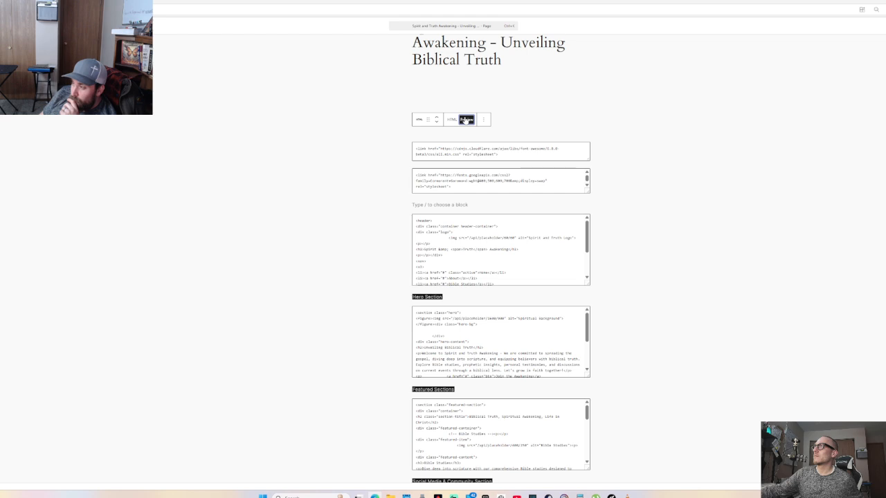
pyautogui.click(451, 120)
pyautogui.click(418, 120)
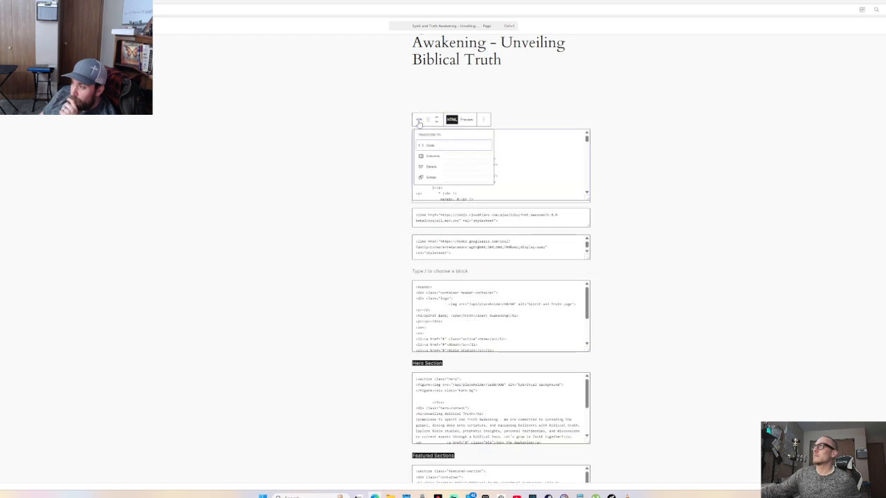
pyautogui.click(429, 170)
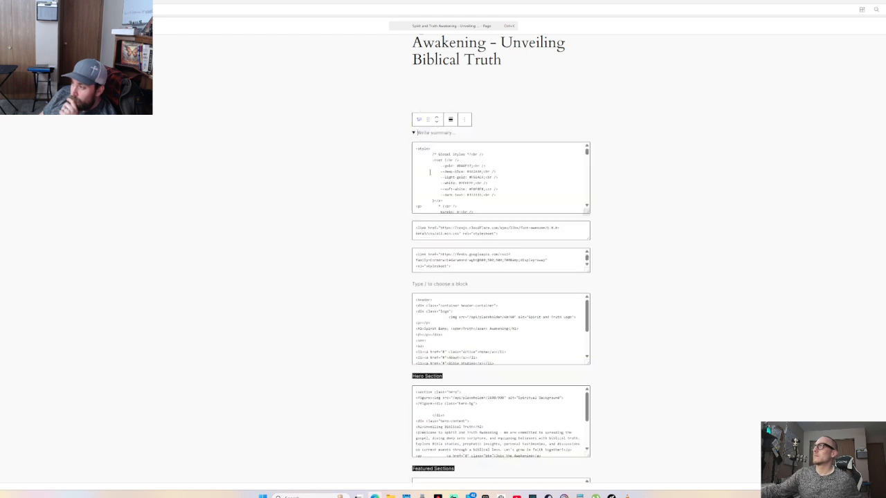
pyautogui.click(437, 122)
pyautogui.click(436, 117)
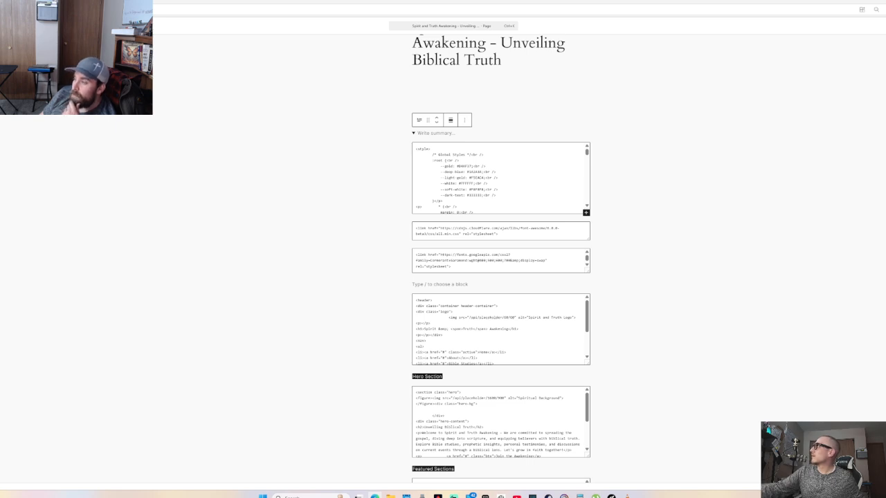
pyautogui.hotkey('ctrl', 'shift', ',')
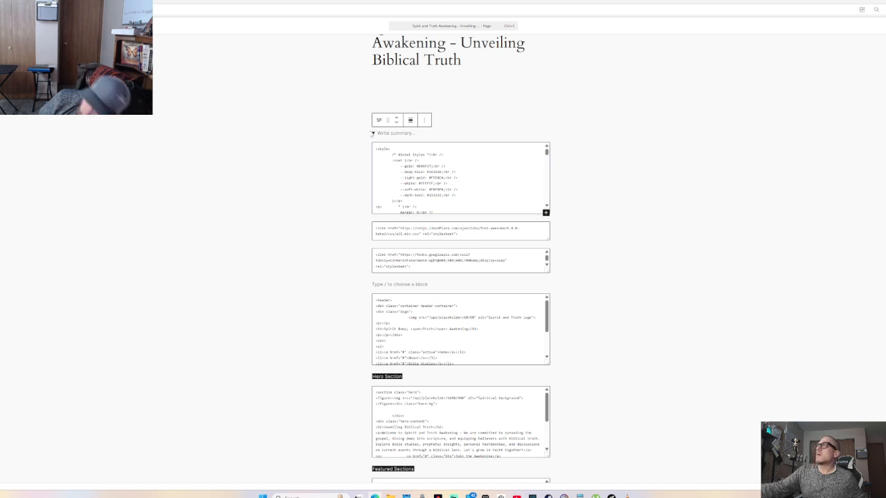
# Delete the blank space below the page title
pyautogui.click(370, 109)
pyautogui.click(396, 144)
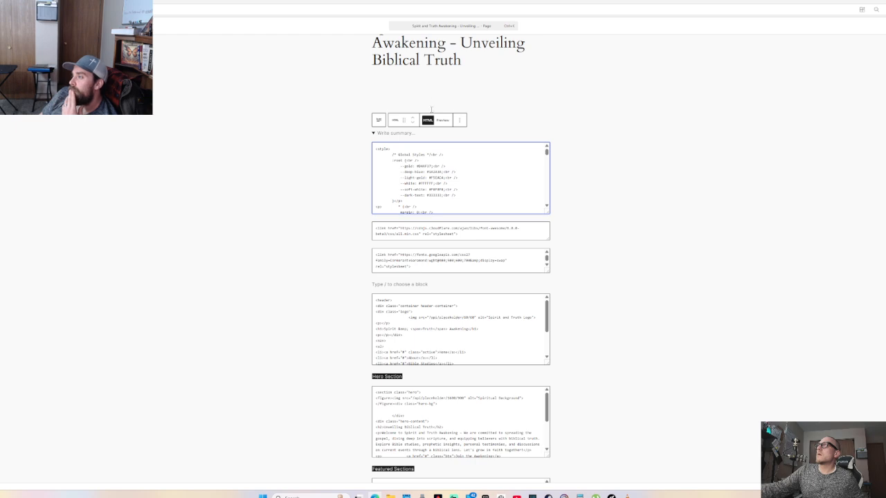
pyautogui.click(406, 84)
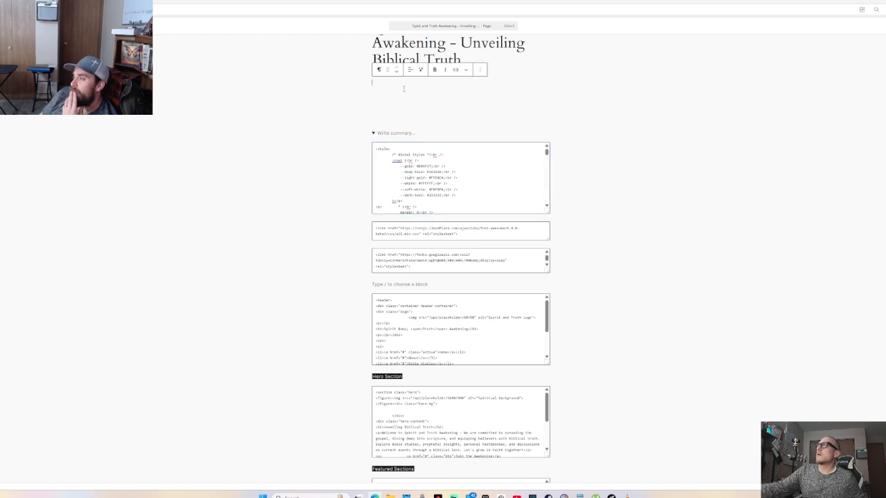
pyautogui.press('Delete')
pyautogui.press('Delete')
pyautogui.press('Delete')
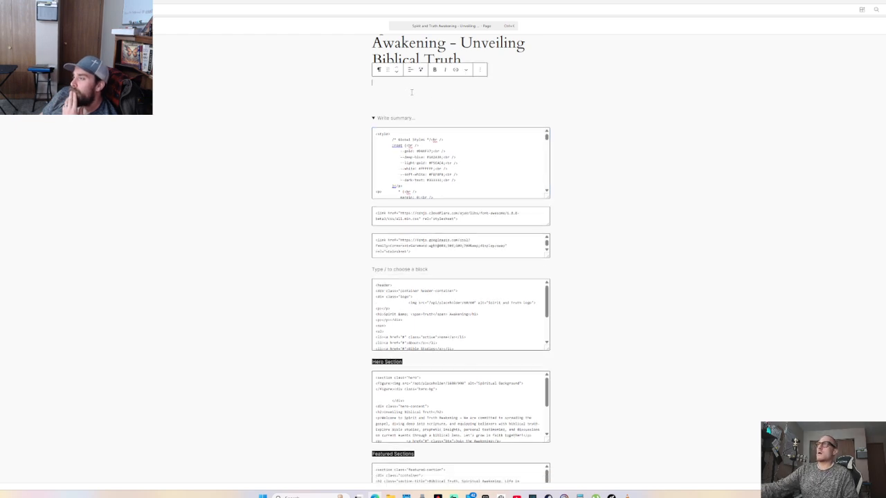
pyautogui.press('Delete')
pyautogui.press('Delete')
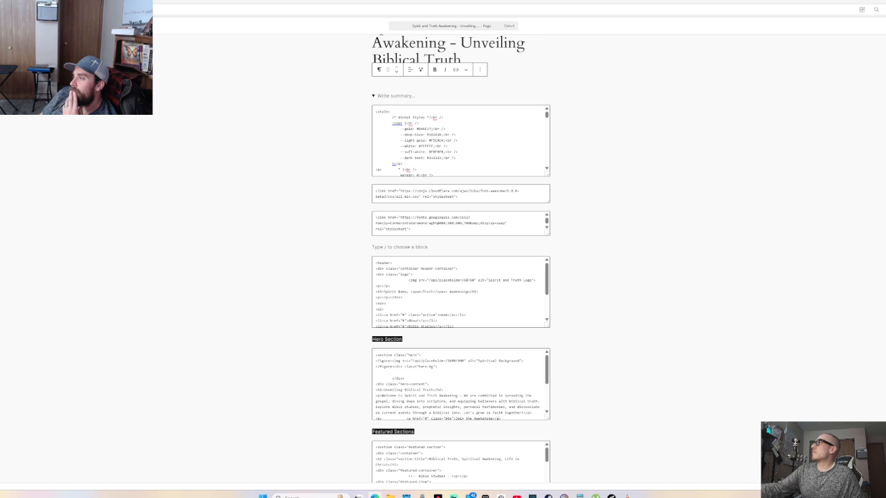
# Preview the page in a new tab and scroll through the raw CSS text it shows
pyautogui.hotkey('ctrl', 't')
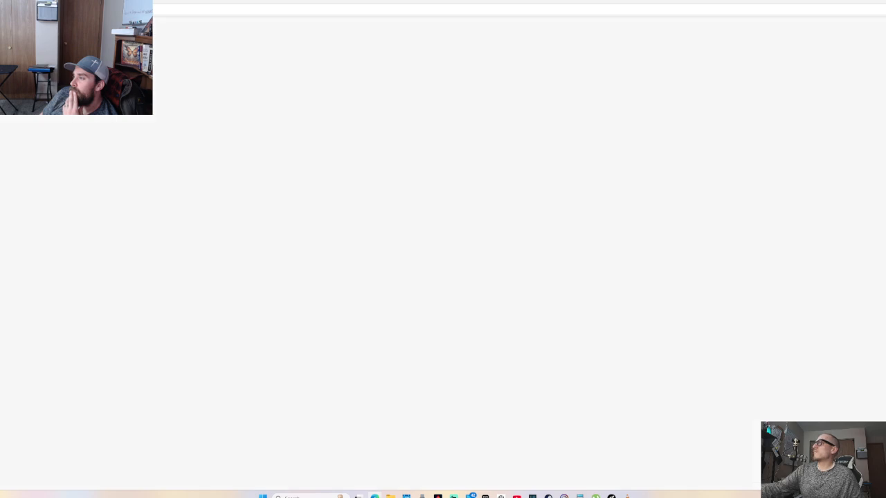
pyautogui.scroll(-6, 422, 228)
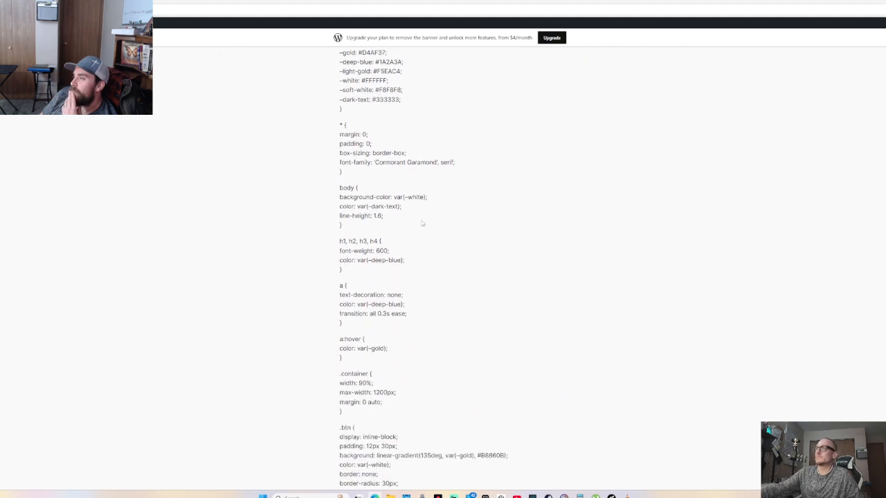
pyautogui.scroll(-5, 422, 225)
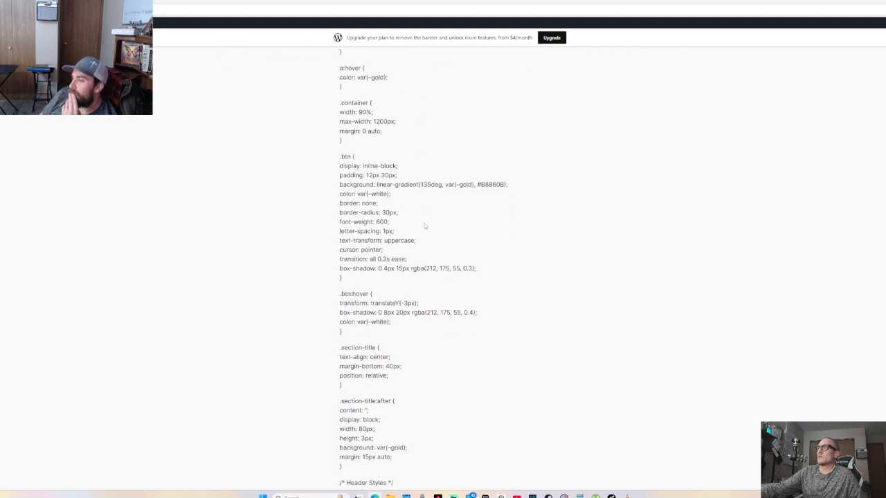
pyautogui.scroll(-3, 427, 241)
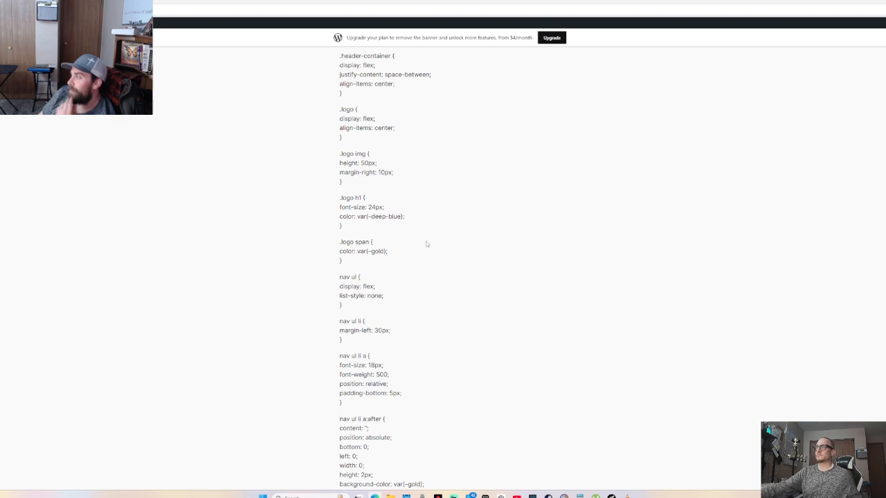
pyautogui.scroll(-2, 498, 197)
# Close the preview and return to the Claude chat
pyautogui.hotkey('ctrl', 'w')
pyautogui.hotkey('alt', 'Tab')
pyautogui.click(456, 222)
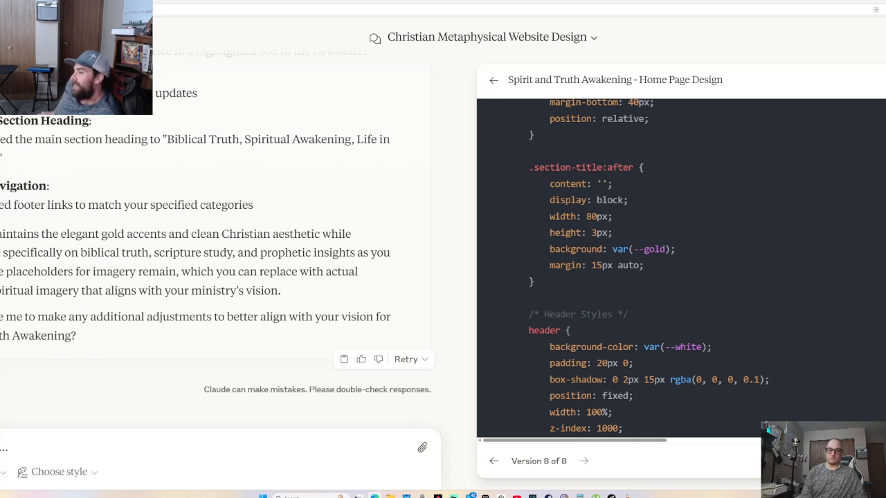
# Ask Claude for the home page code without CSS inside it, with the CSS given separately
pyautogui.write('i')
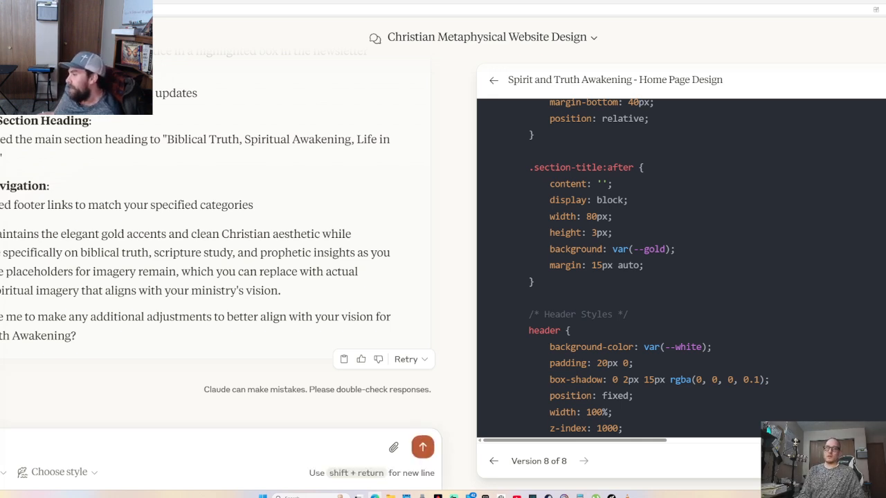
pyautogui.write(' without the ')
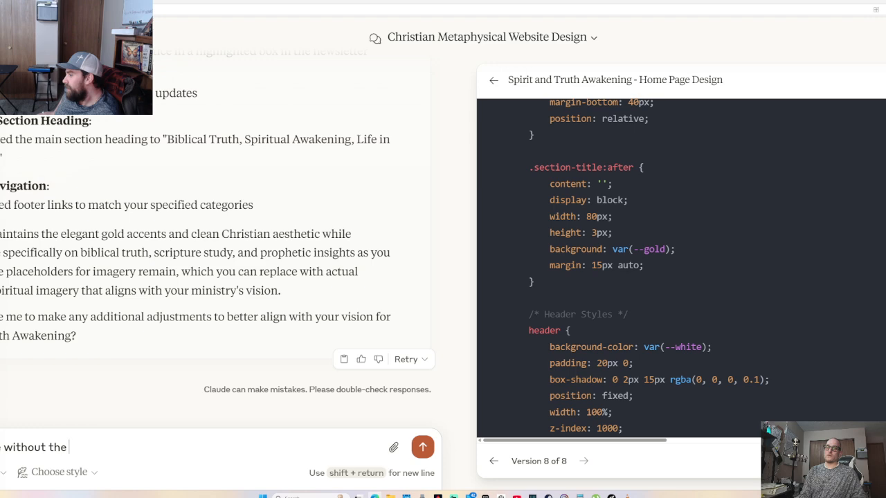
pyautogui.write('CSSS')
pyautogui.press('BackSpace')
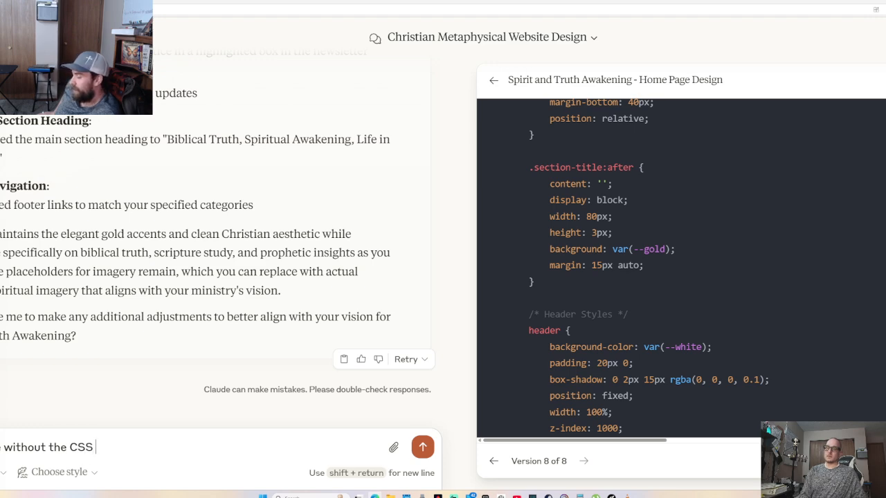
pyautogui.write('code in it, including the')
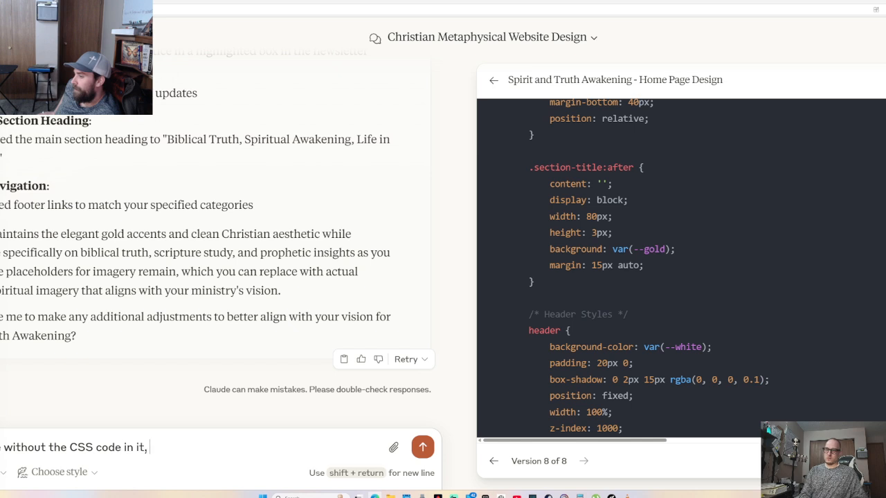
pyautogui.press('BackSpace')
pyautogui.press('BackSpace')
pyautogui.press('BackSpace')
pyautogui.press('BackSpace')
pyautogui.press('BackSpace')
pyautogui.press('BackSpace')
pyautogui.press('BackSpace')
pyautogui.write('e that s')
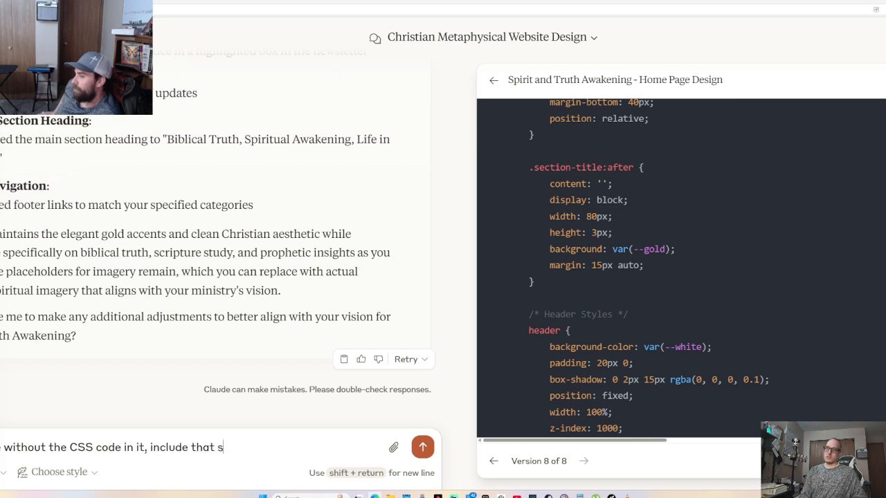
pyautogui.write('eperet')
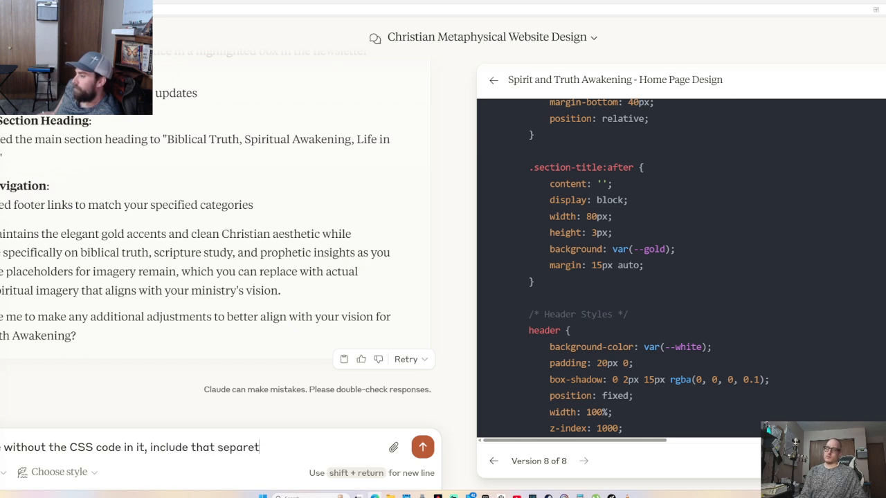
pyautogui.write('ly i')
pyautogui.press('BackSpace')
pyautogui.press('BackSpace')
pyautogui.press('Return')
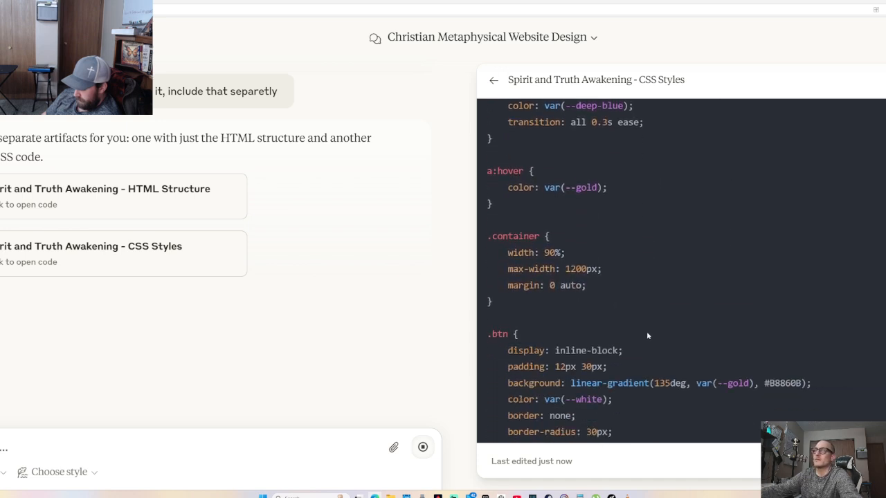
# Open Claude's HTML Structure artifact, then go back to the WordPress Edit Page window
pyautogui.click(197, 192)
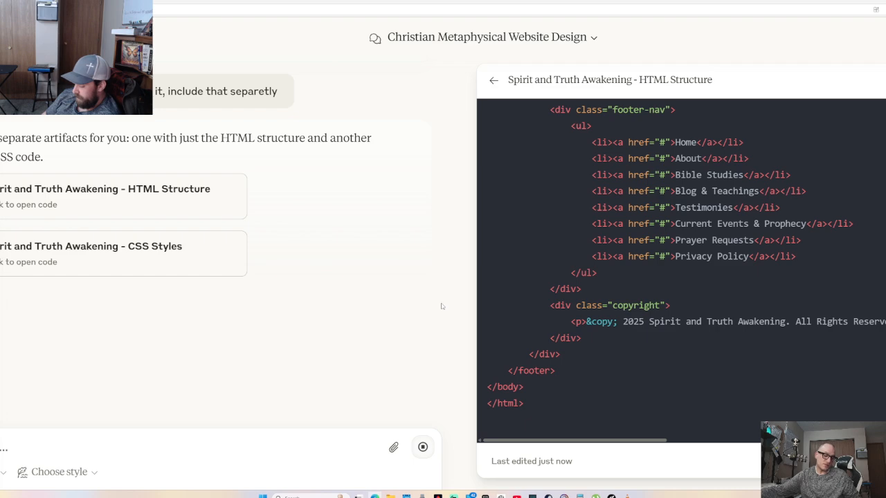
pyautogui.hotkey('alt', 'Tab')
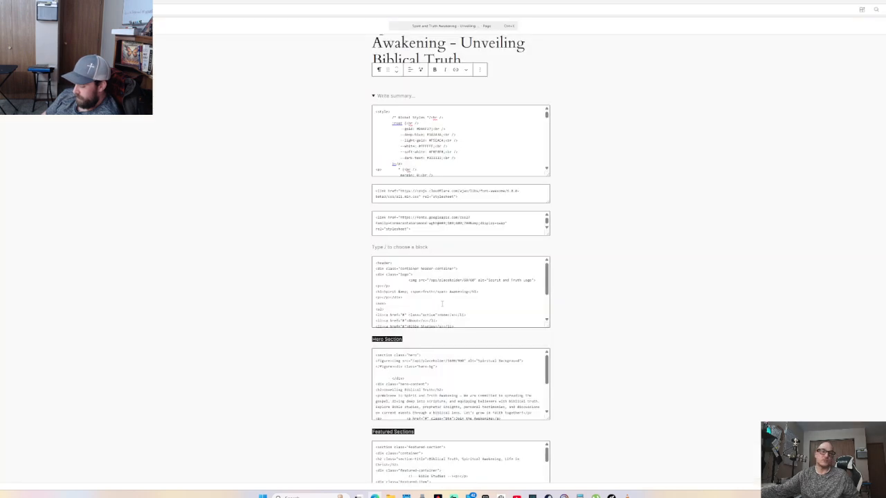
pyautogui.hotkey('alt', 'Tab')
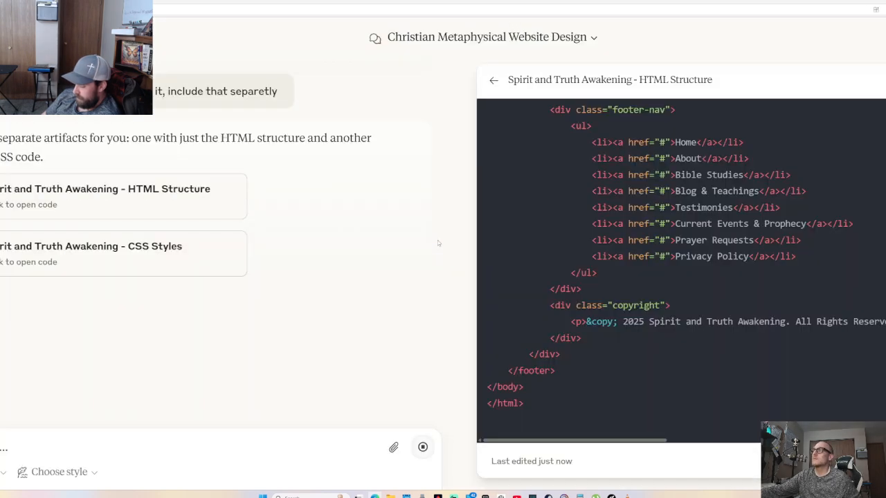
pyautogui.hotkey('alt', 'Tab')
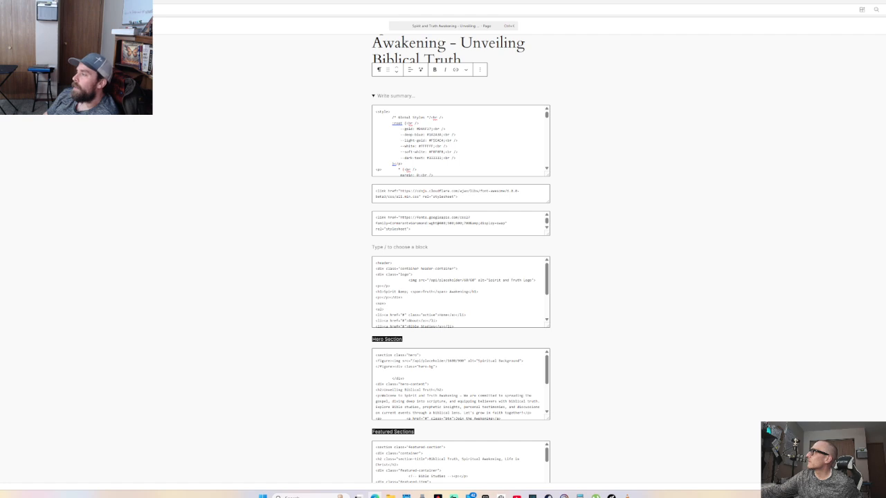
# In the Code editor, replace all page markup with the pasted home-page HTML and view the live page
pyautogui.hotkey('ctrl', 'shift', 'alt', 'm')
pyautogui.hotkey('ctrl', 'a')
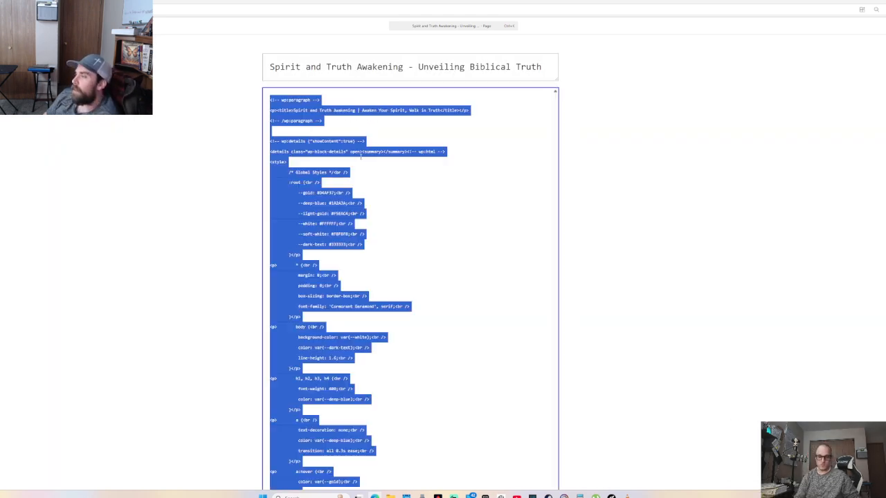
pyautogui.press('BackSpace')
pyautogui.hotkey('ctrl', 'v')
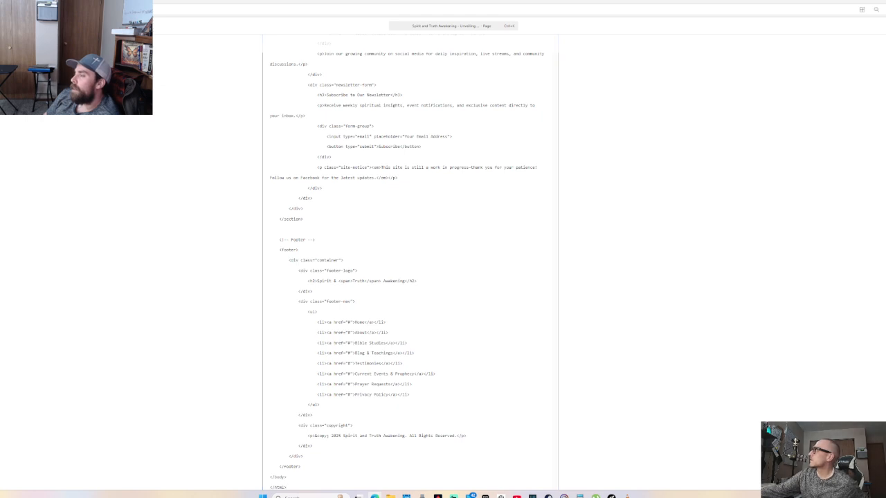
pyautogui.hotkey('ctrl', 'Tab')
pyautogui.scroll(-9, 516, 252)
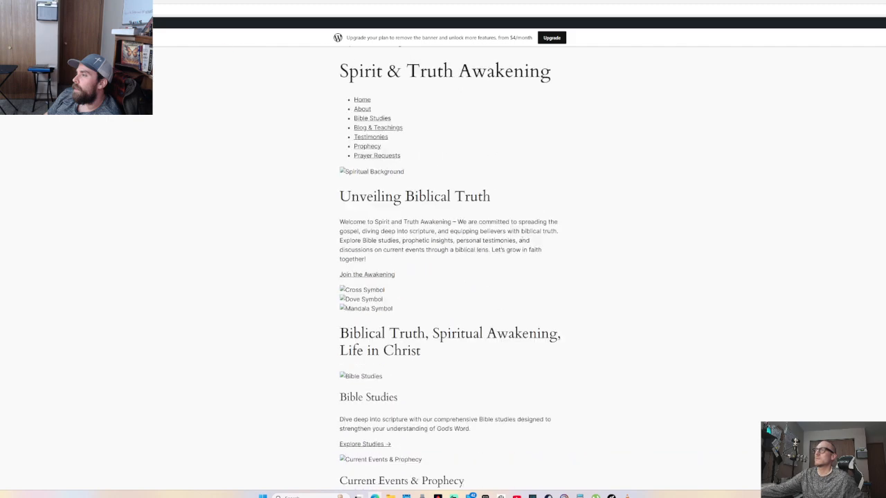
pyautogui.scroll(-5, 516, 253)
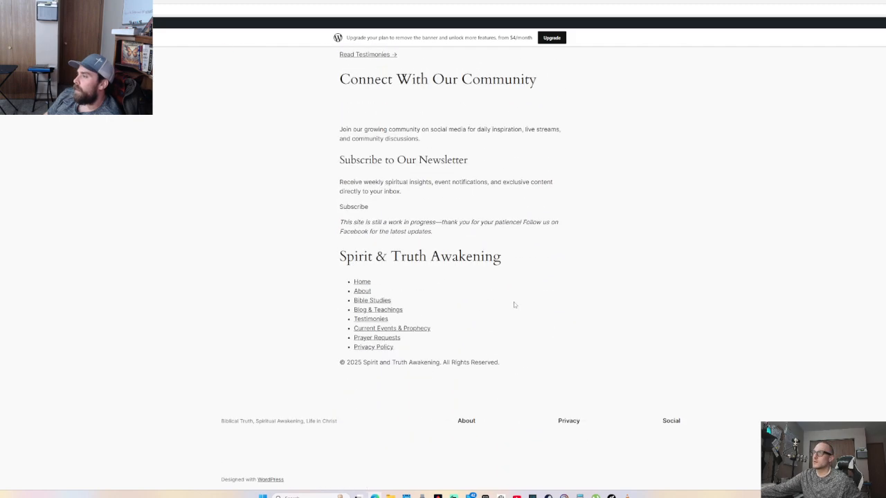
pyautogui.scroll(12, 408, 298)
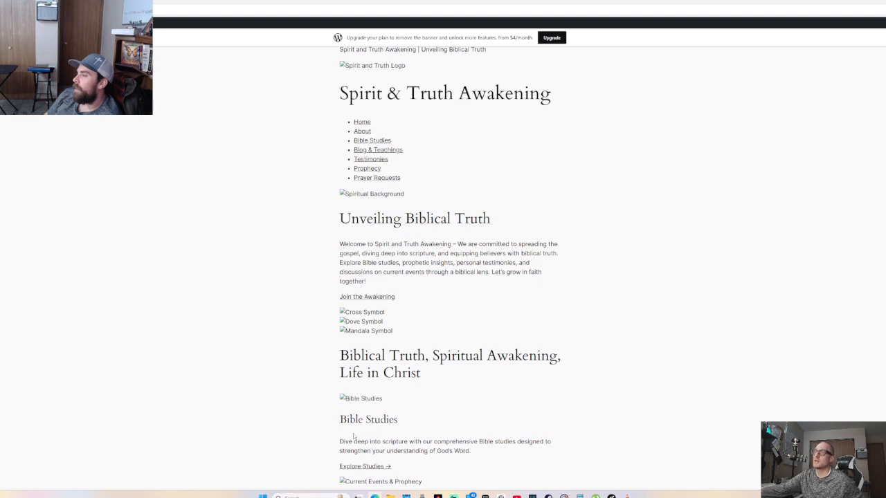
pyautogui.scroll(3, 346, 276)
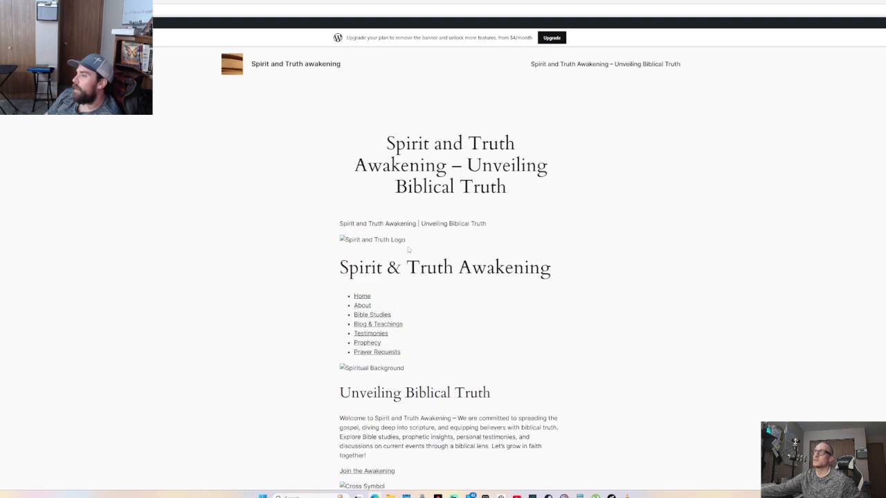
pyautogui.scroll(-4, 379, 407)
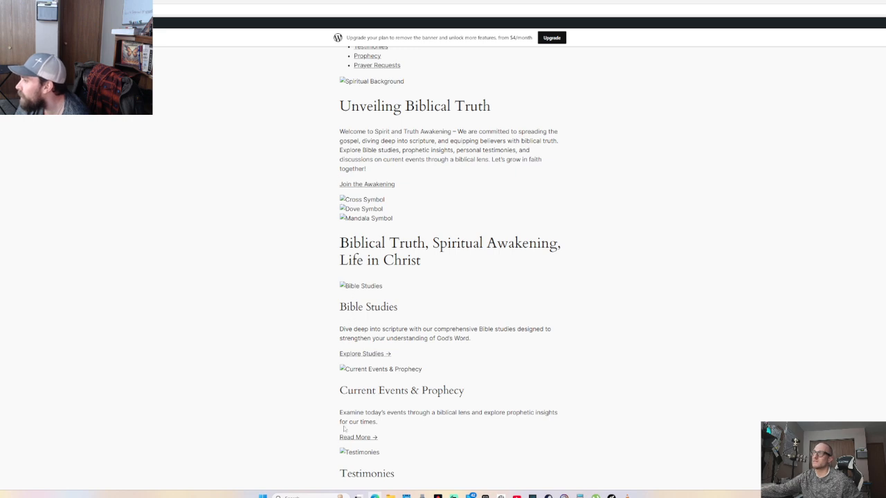
pyautogui.scroll(5, 400, 302)
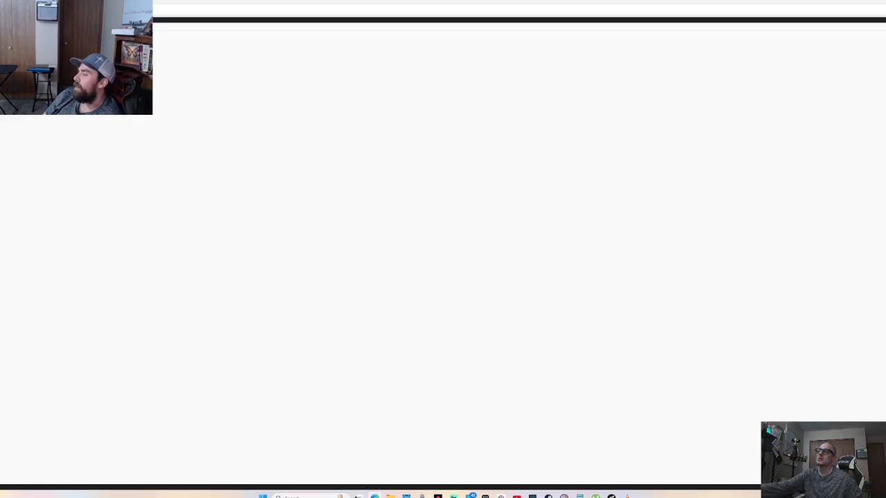
# Scroll up and down through the styled homepage preview to review its sections and images
pyautogui.scroll(-6, 549, 325)
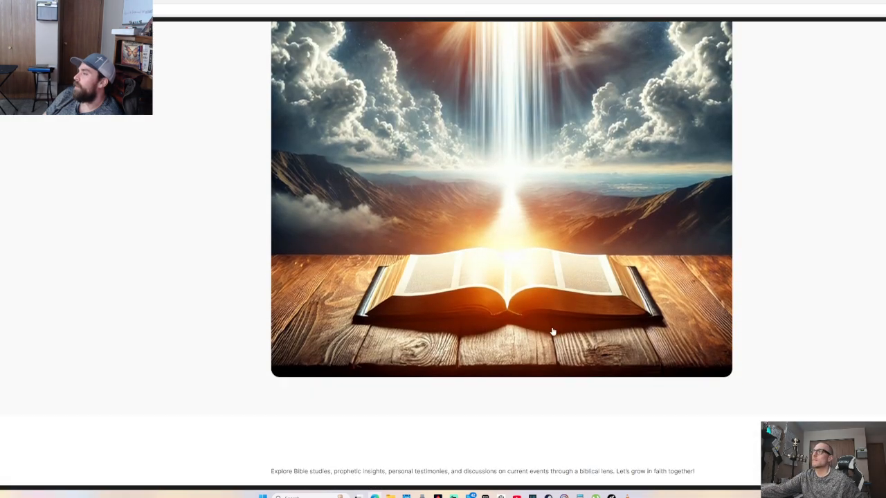
pyautogui.scroll(4, 579, 383)
pyautogui.scroll(2, 580, 384)
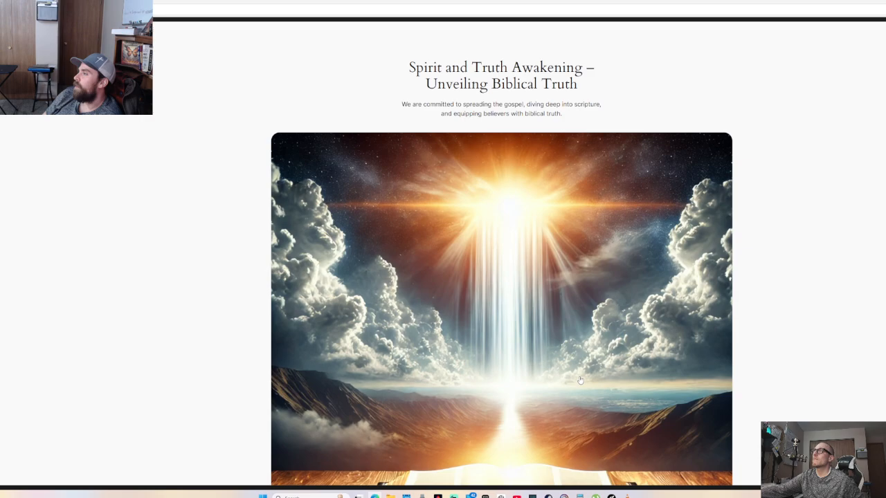
pyautogui.scroll(-10, 580, 379)
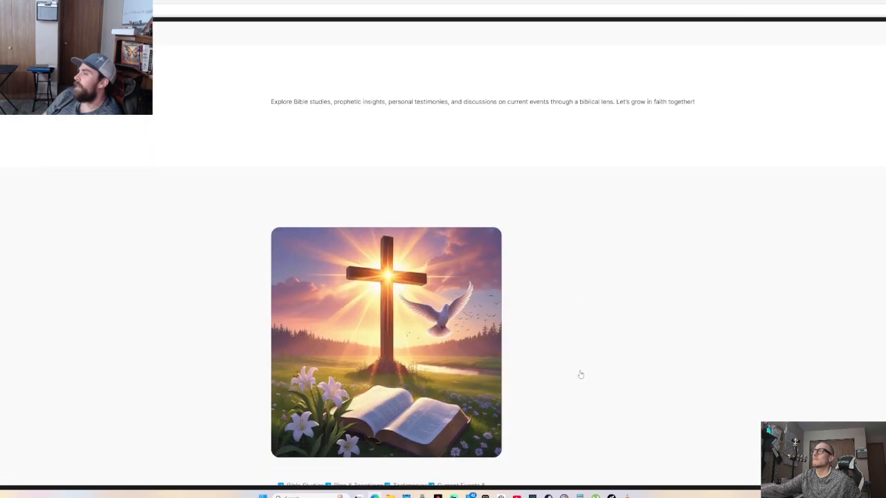
pyautogui.scroll(-4, 580, 374)
pyautogui.scroll(-3, 581, 374)
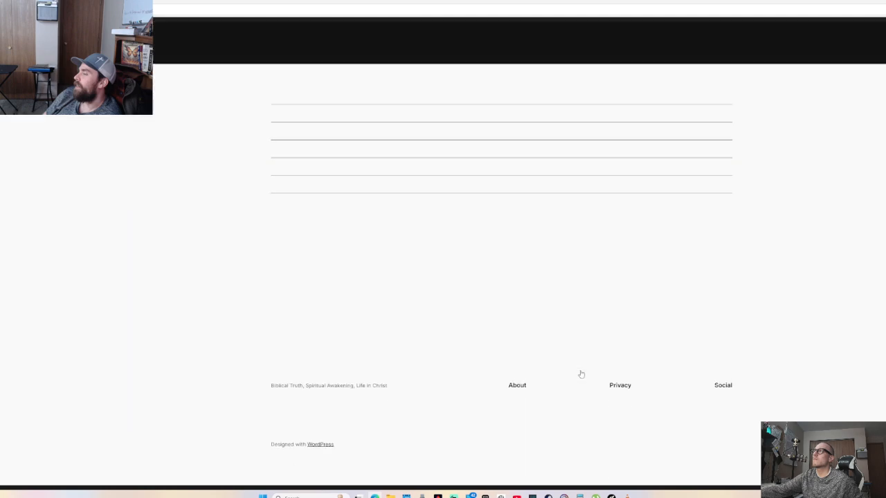
pyautogui.scroll(7, 581, 374)
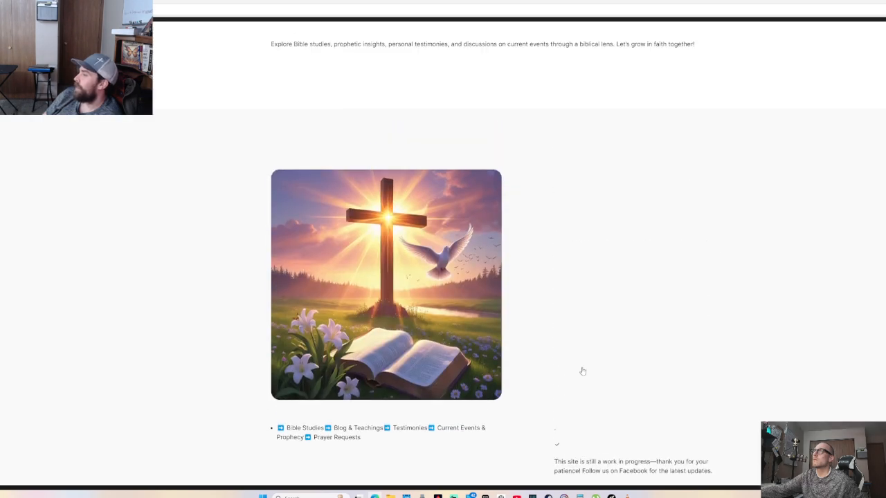
pyautogui.scroll(2, 583, 371)
pyautogui.scroll(7, 583, 372)
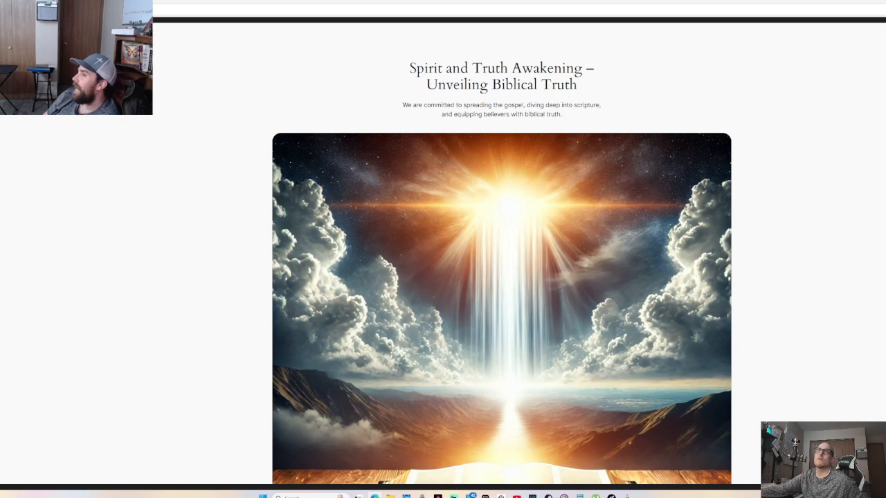
pyautogui.scroll(-3, 487, 168)
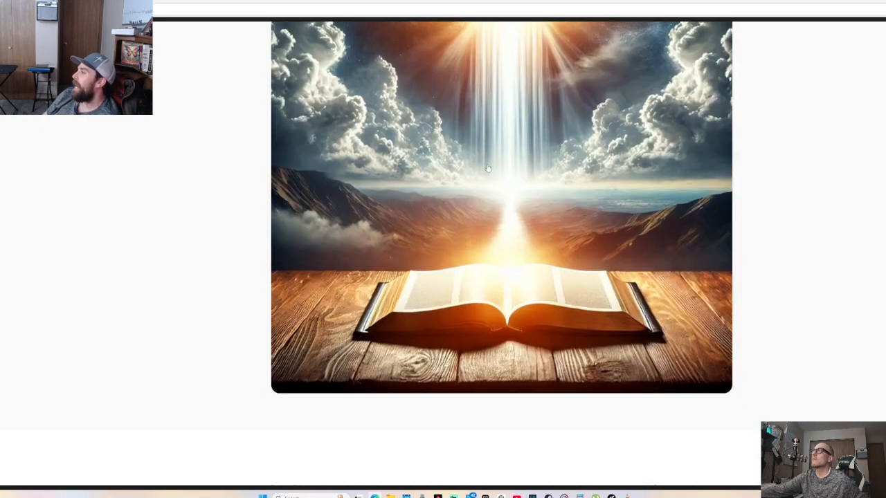
pyautogui.scroll(-6, 488, 168)
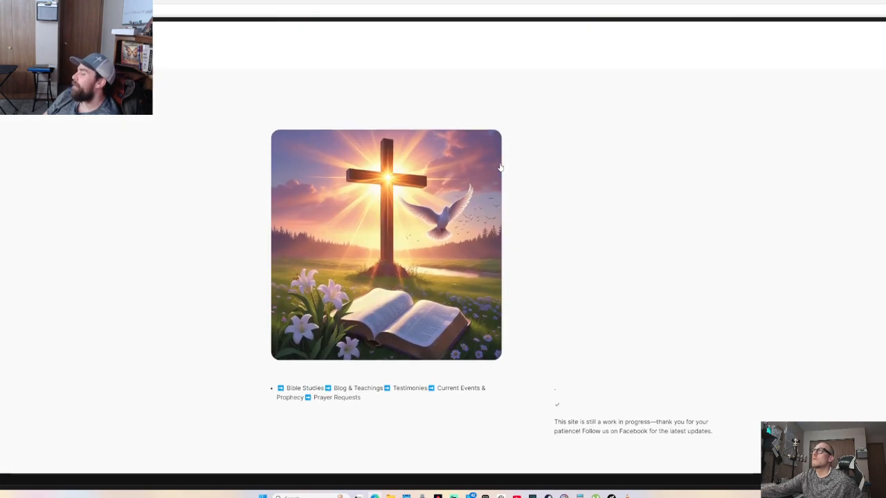
pyautogui.scroll(-3, 500, 167)
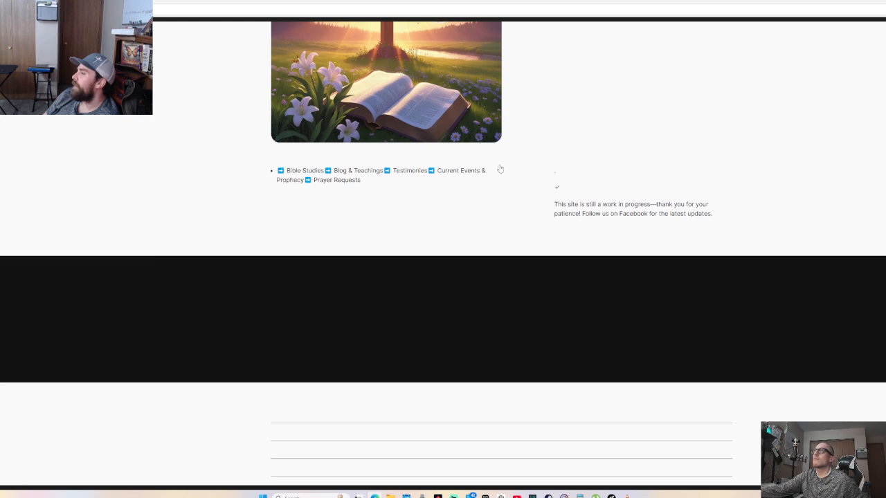
pyautogui.scroll(-3, 501, 168)
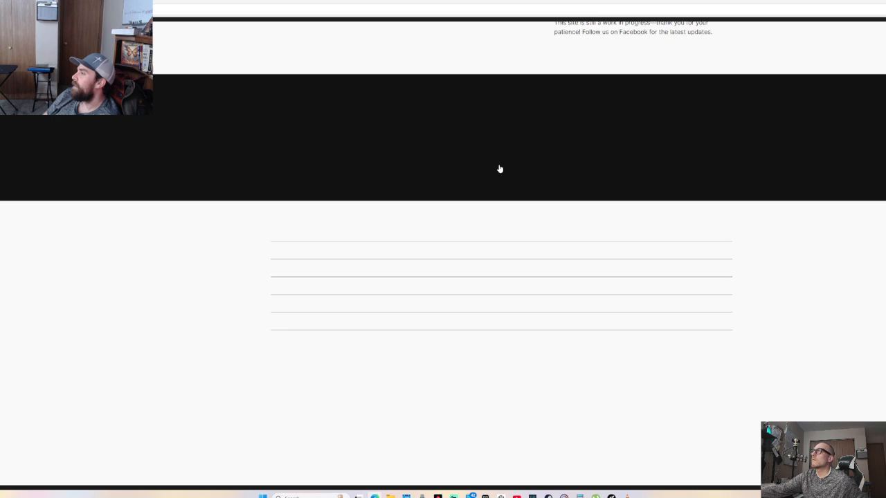
pyautogui.scroll(-3, 500, 169)
pyautogui.scroll(3, 500, 169)
pyautogui.scroll(-1, 499, 170)
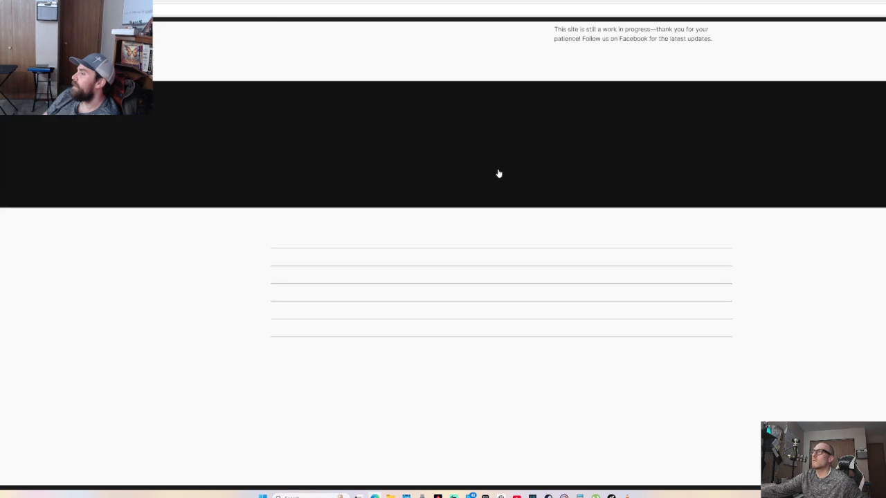
pyautogui.scroll(5, 498, 170)
pyautogui.scroll(5, 485, 168)
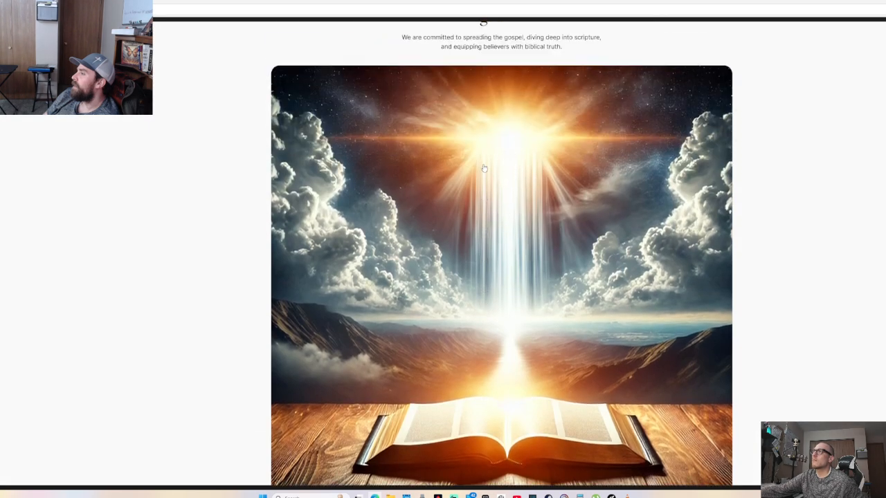
pyautogui.scroll(-1, 485, 168)
pyautogui.scroll(2, 485, 168)
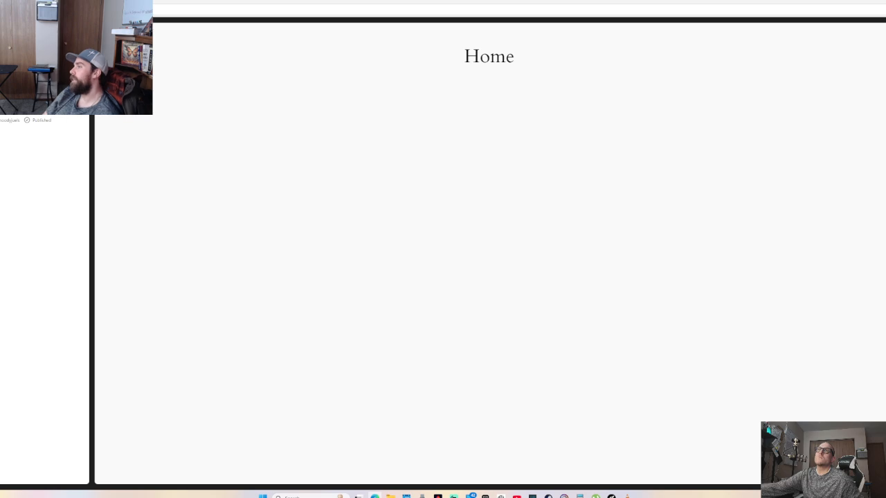
# Edit the empty Home page, return to the Visual editor, then move to the dashboard's Pages list
pyautogui.click(358, 123)
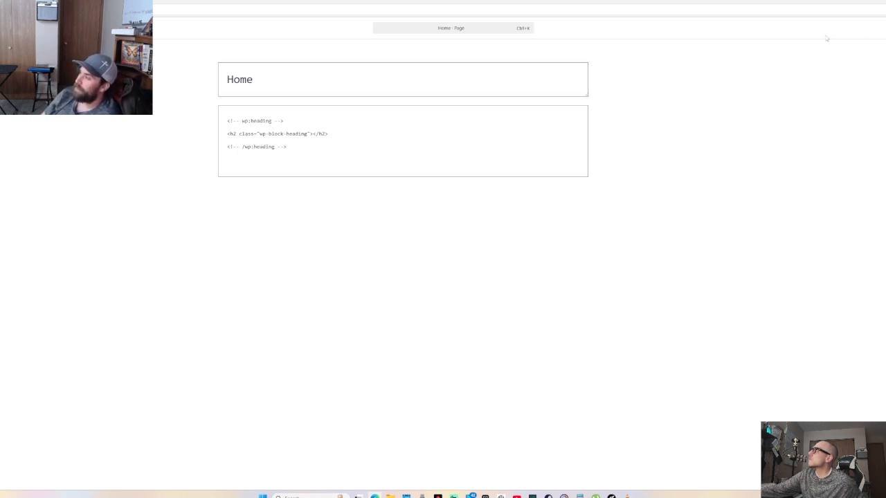
pyautogui.hotkey('ctrl', 'shift', 'alt', 'm')
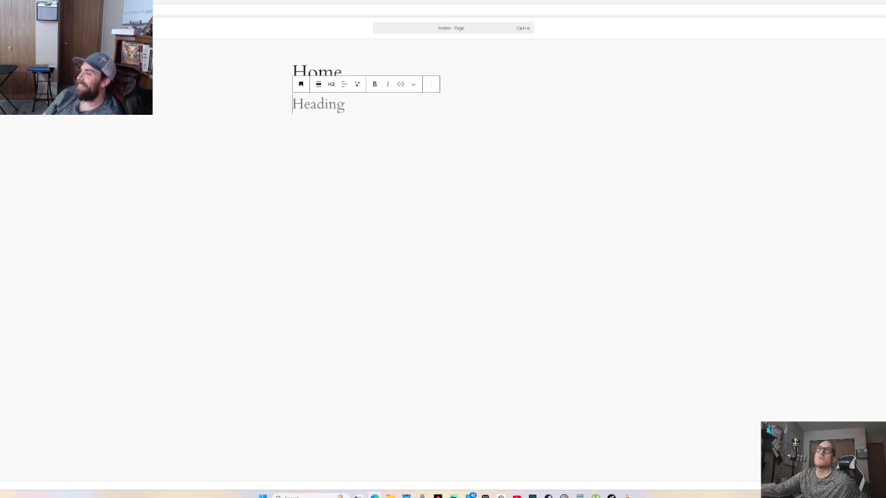
pyautogui.hotkey('ctrl', 'Tab')
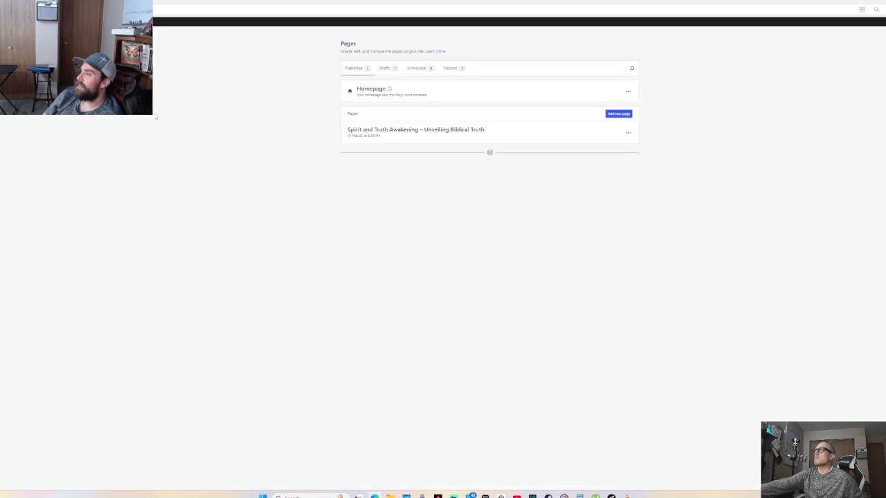
# Open the site's homepage and scroll through it
pyautogui.click(372, 90)
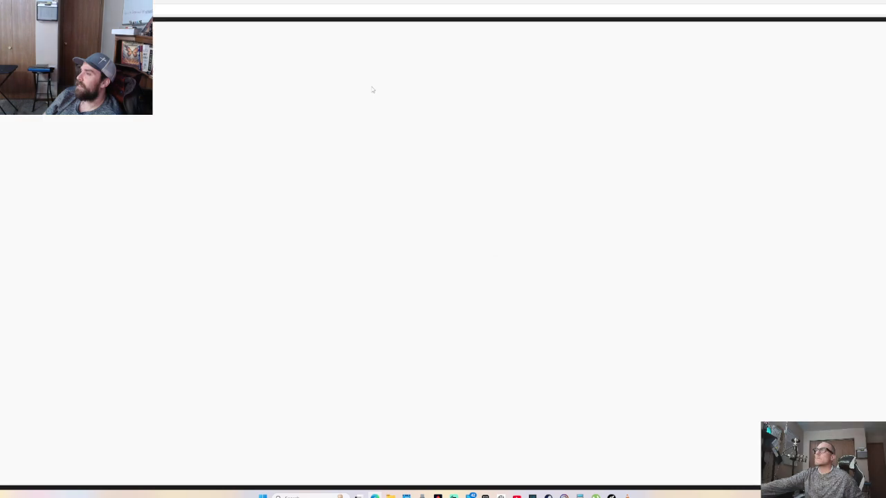
pyautogui.scroll(-8, 373, 92)
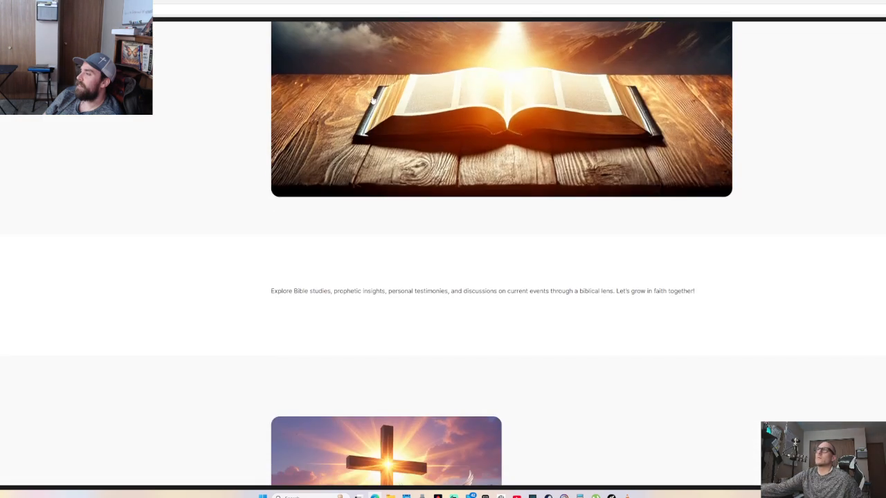
pyautogui.scroll(-3, 376, 92)
pyautogui.scroll(4, 375, 92)
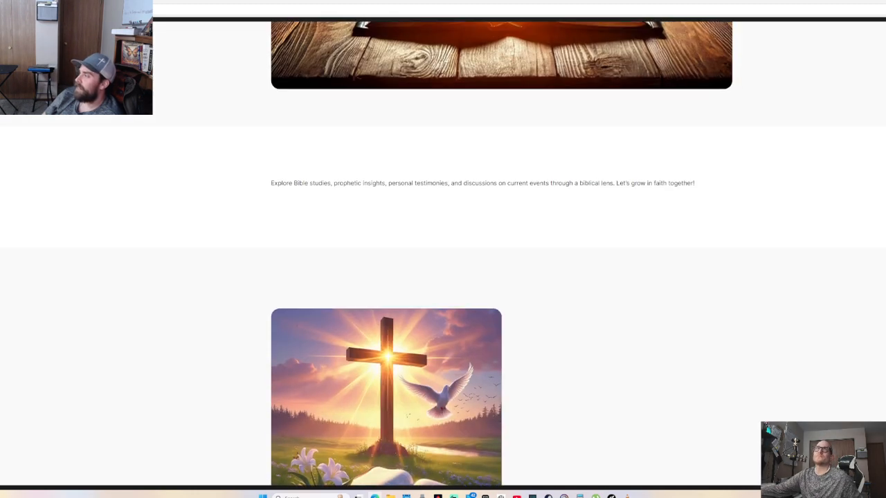
# Open Homepage and the Spirit and Truth Awakening page in new tabs, then edit the latter
pyautogui.click(9, 10)
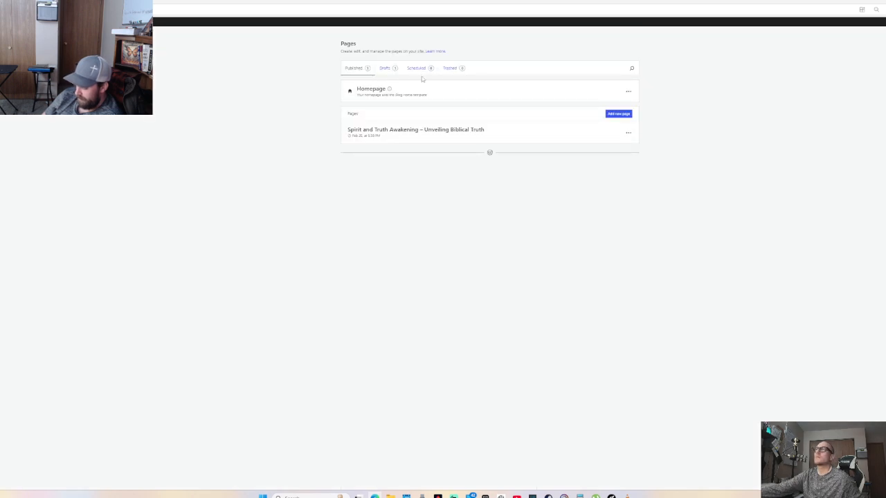
pyautogui.rightClick(368, 89)
pyautogui.click(398, 91)
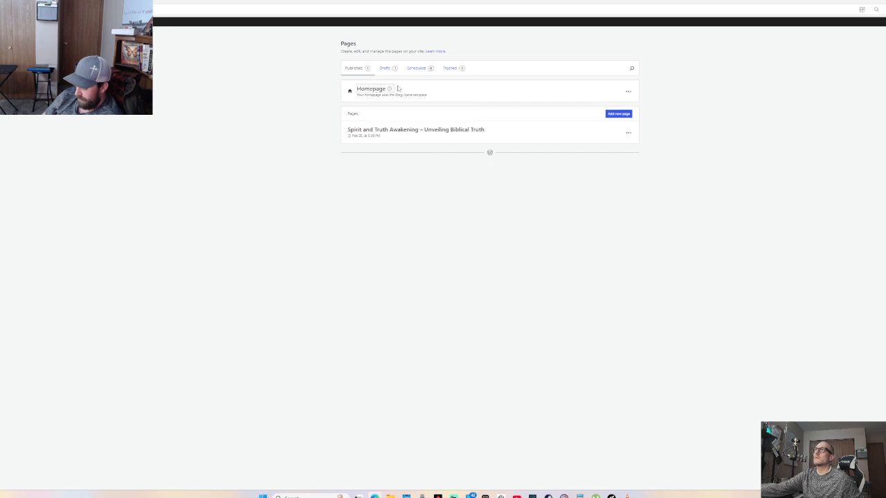
pyautogui.rightClick(364, 133)
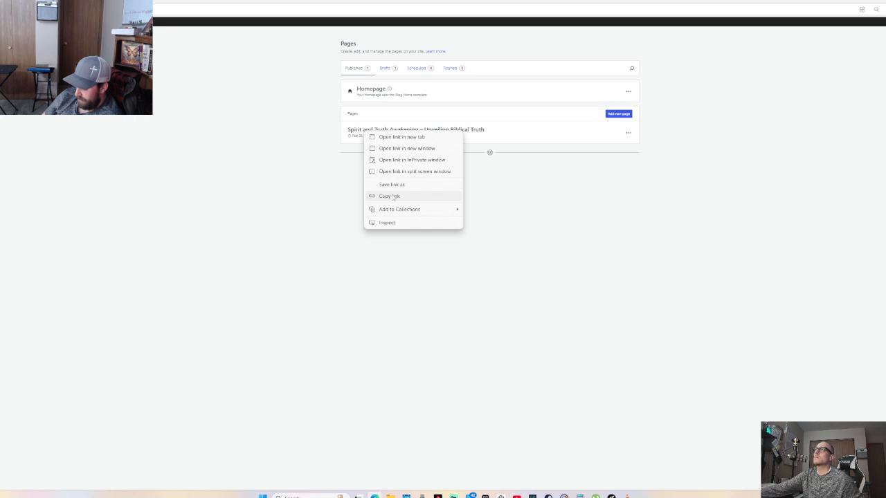
pyautogui.click(396, 138)
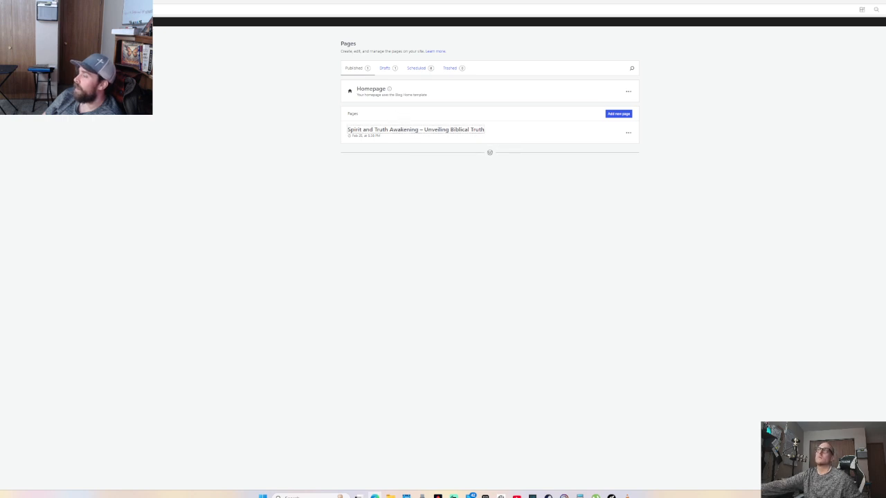
pyautogui.click(438, 131)
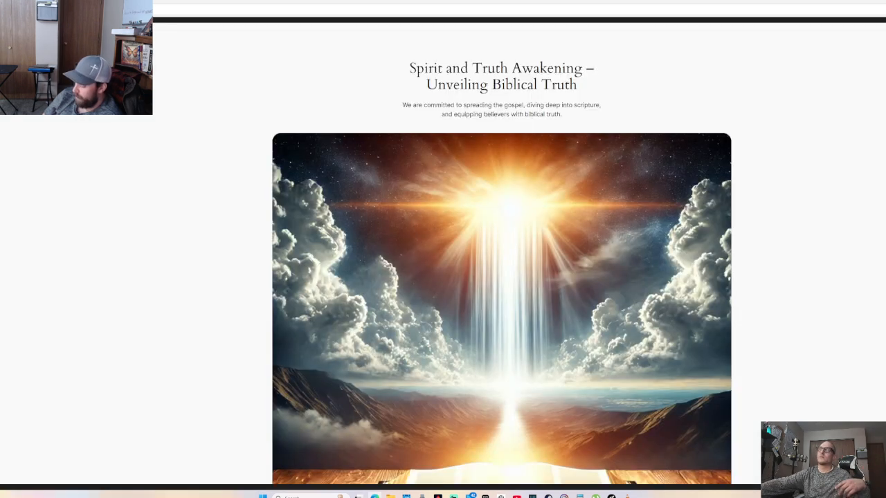
# Save the Blog Home template page as an HTML file
pyautogui.rightClick(467, 247)
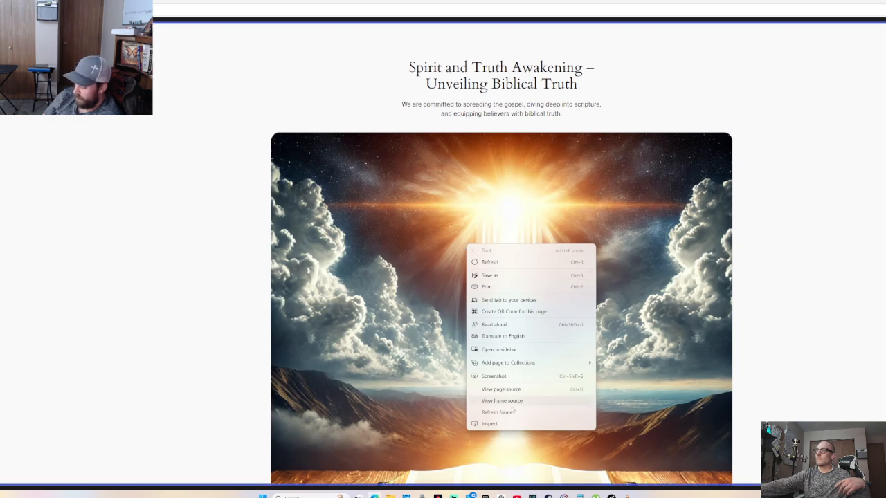
pyautogui.click(490, 276)
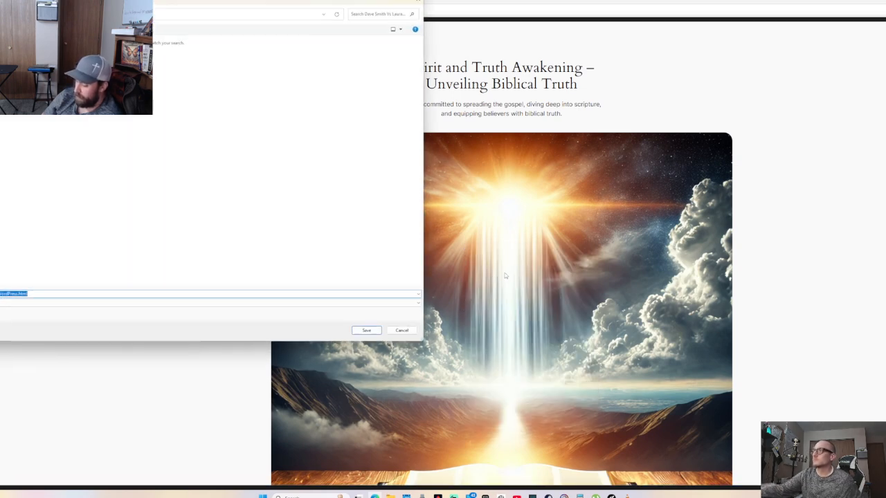
pyautogui.click(366, 335)
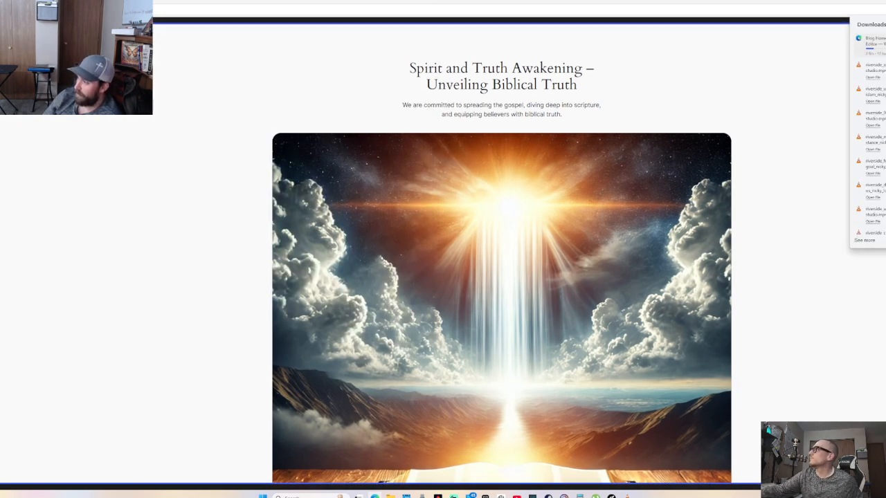
# Switch to the Spirit and Truth Awakening page editor tab
pyautogui.rightClick(461, 284)
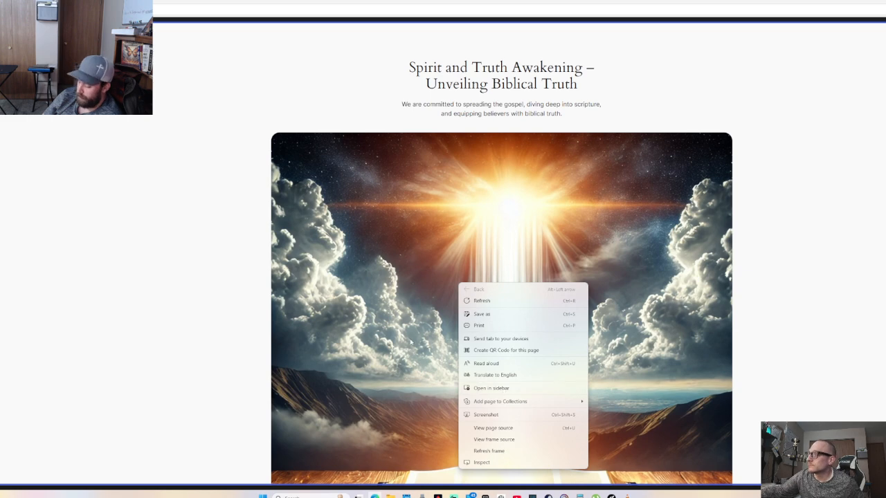
pyautogui.click(449, 322)
pyautogui.click(356, 352)
pyautogui.rightClick(356, 352)
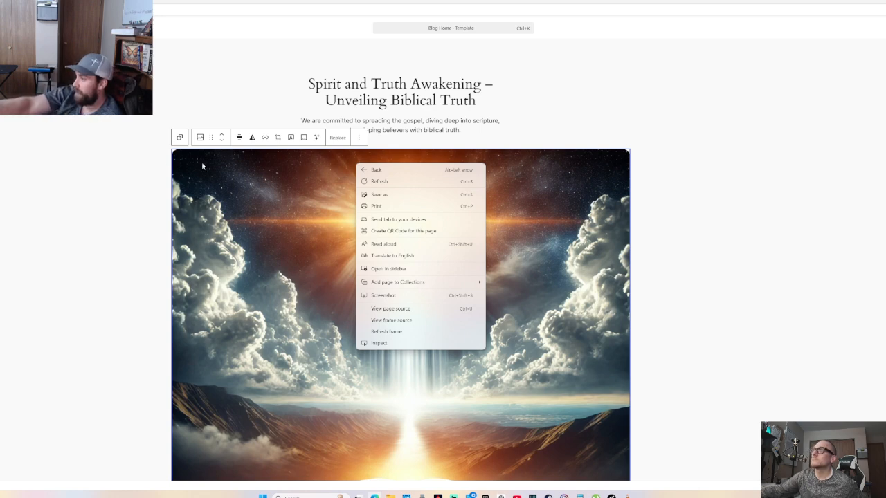
pyautogui.click(181, 138)
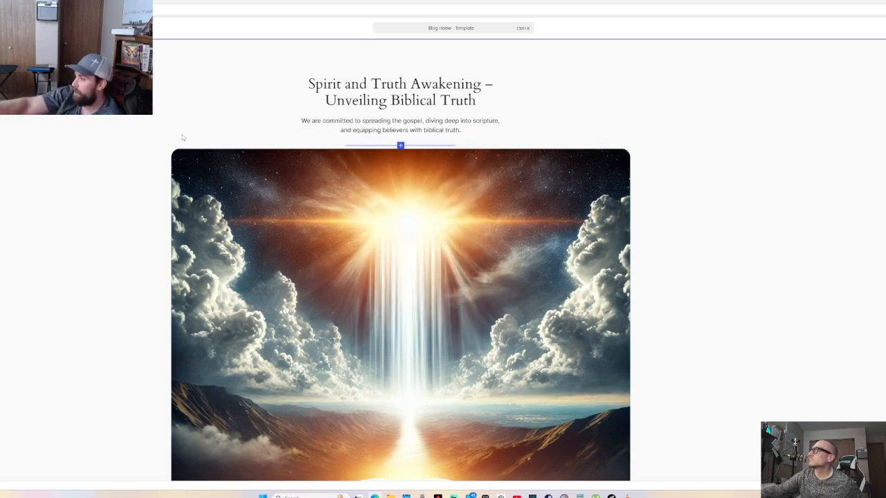
pyautogui.click(118, 2)
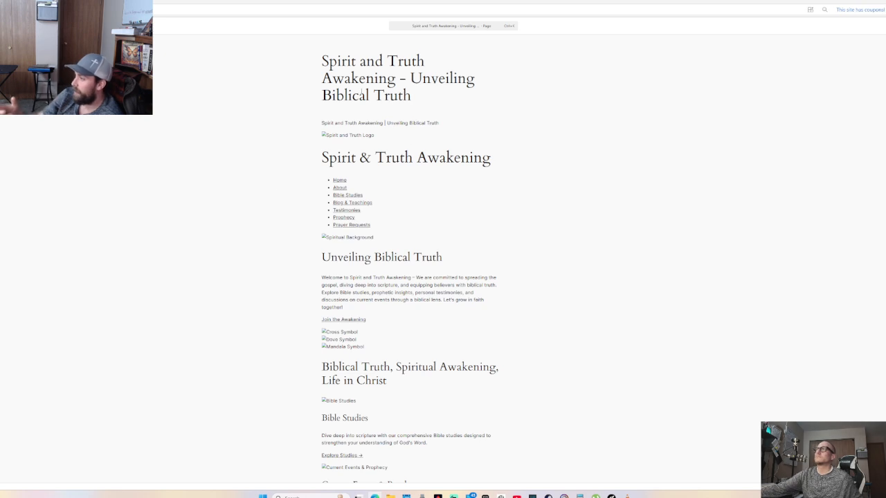
# Convert the classic content block to blocks, undo it, and stay in the editor
pyautogui.click(337, 142)
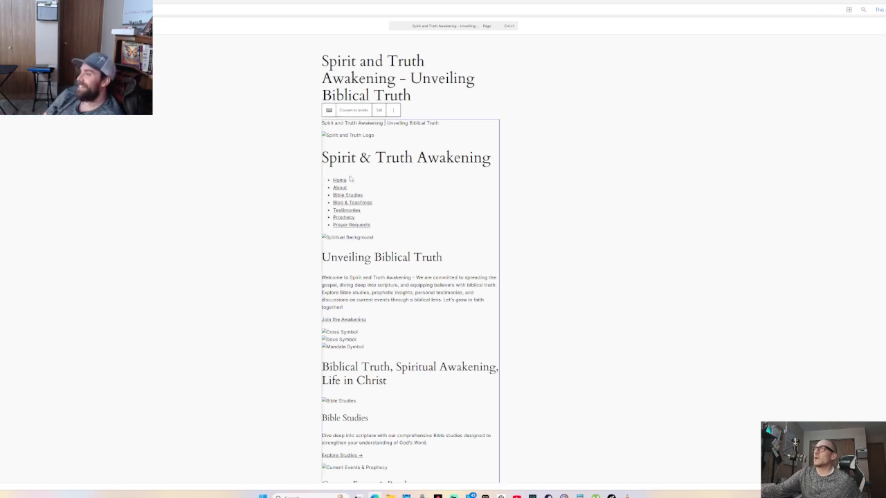
pyautogui.click(352, 110)
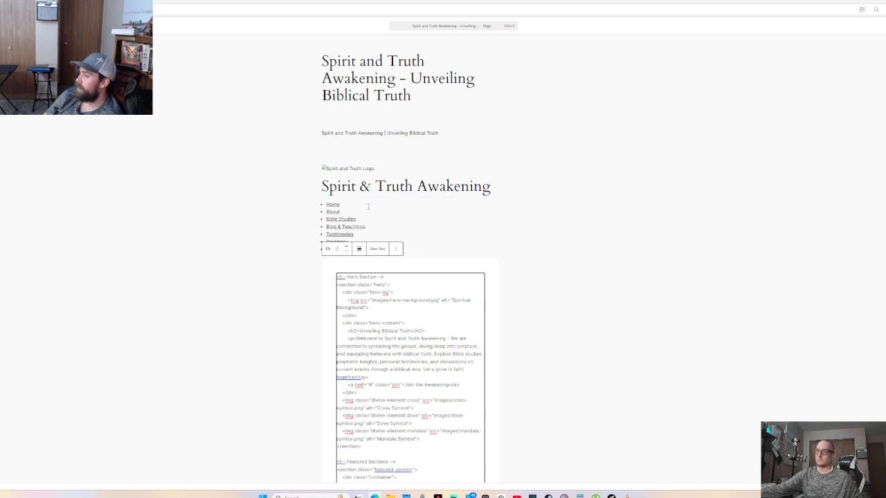
pyautogui.hotkey('ctrl', 'z')
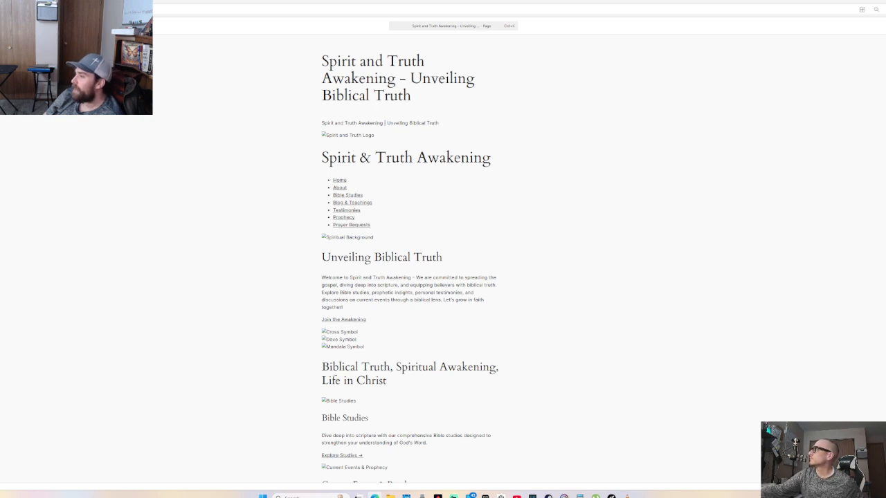
pyautogui.click(411, 380)
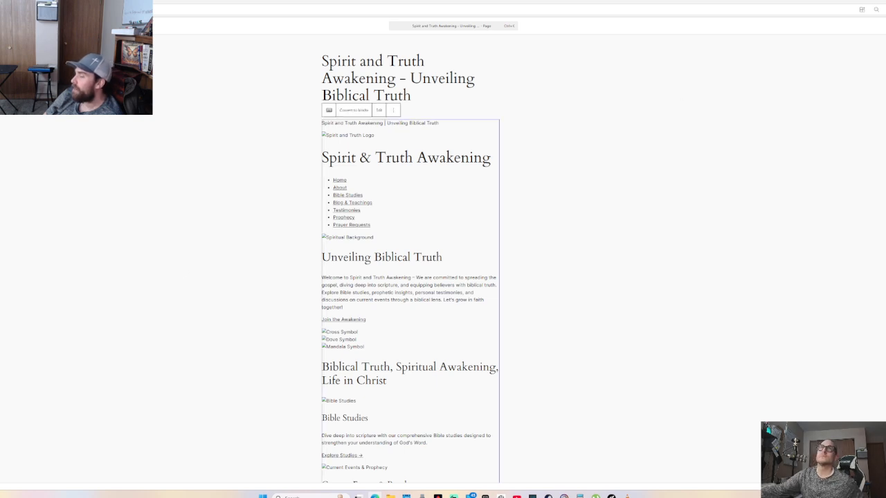
pyautogui.click(9, 25)
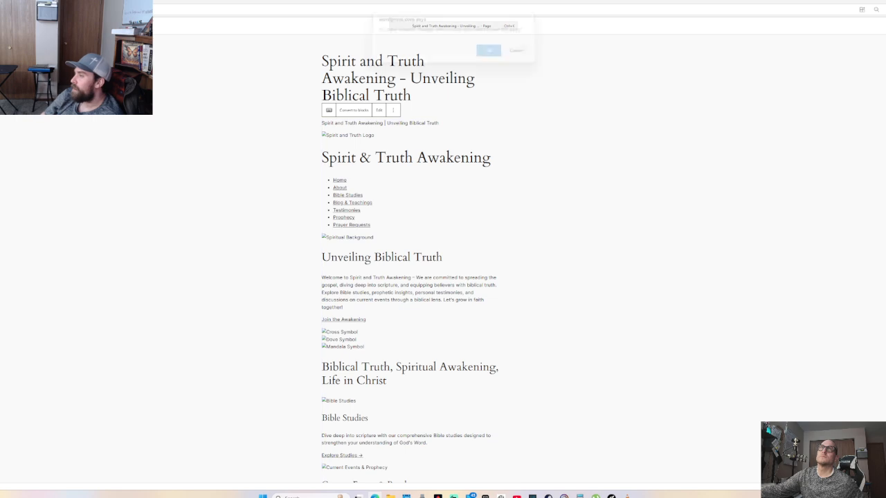
pyautogui.click(516, 55)
# Paste the HTML code below the title, undo the paste, then view the published page
pyautogui.scroll(-1, 429, 97)
pyautogui.click(434, 67)
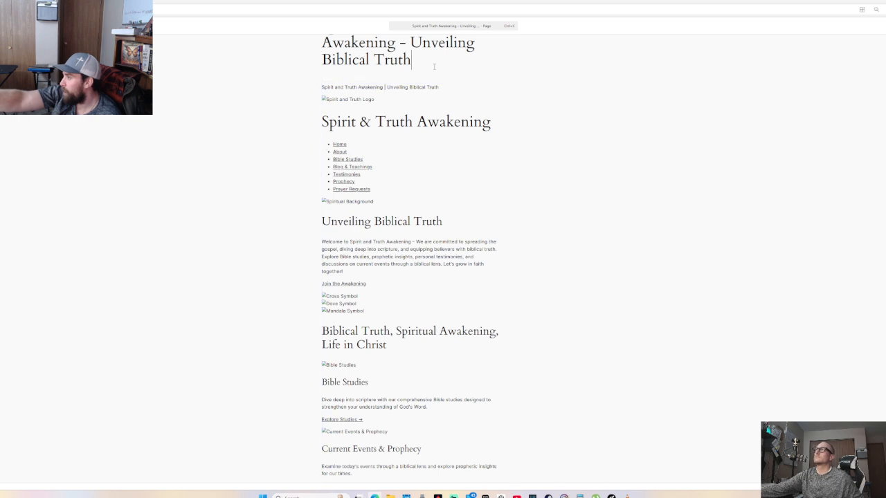
pyautogui.press('Return')
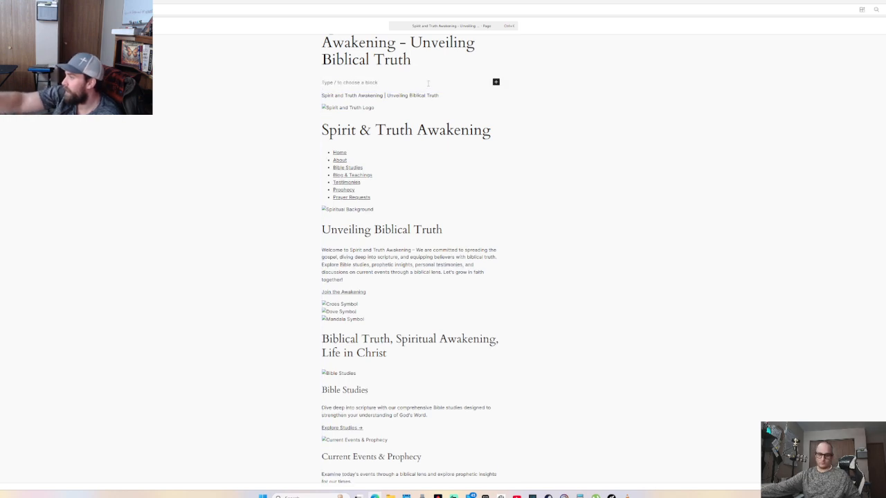
pyautogui.hotkey('ctrl', 'v')
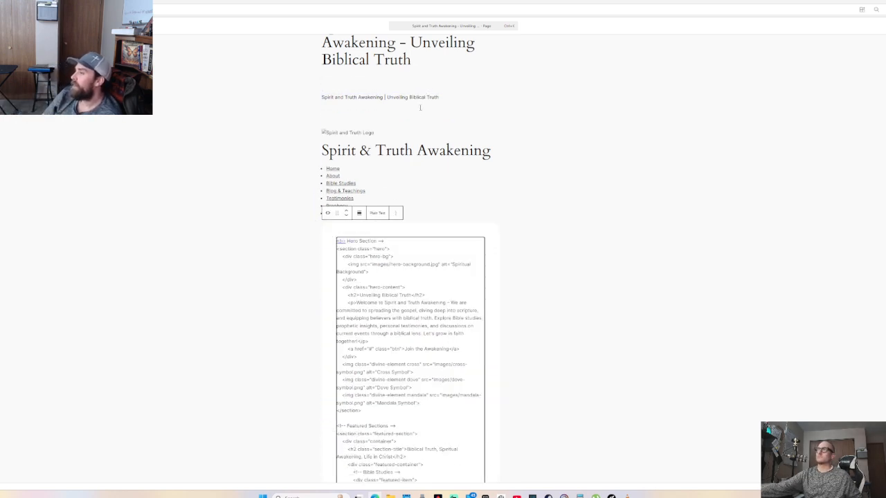
pyautogui.hotkey('ctrl', 'z')
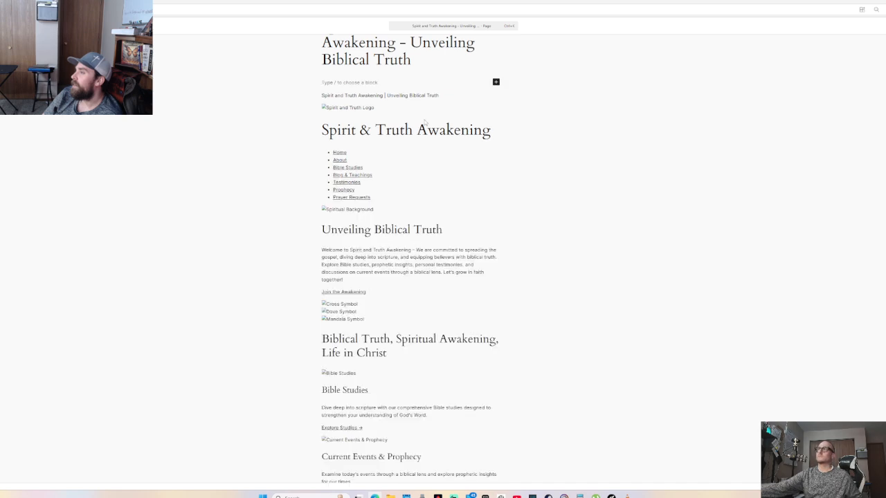
pyautogui.click(339, 108)
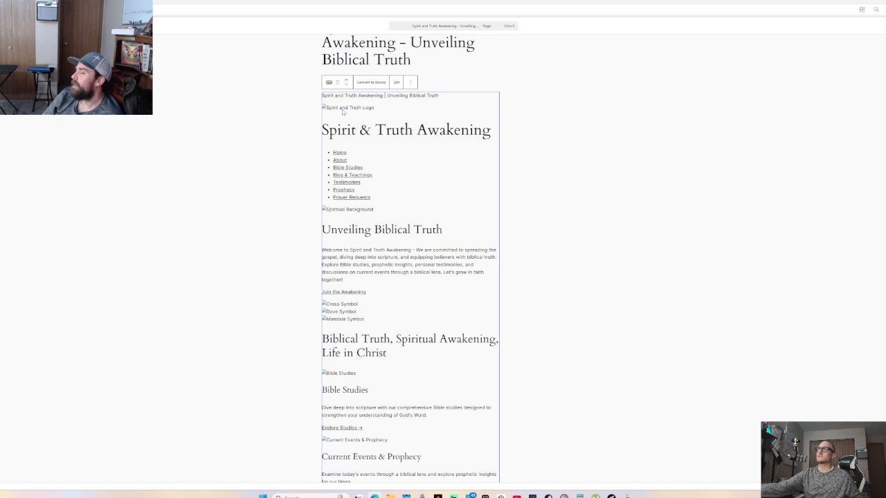
pyautogui.click(423, 81)
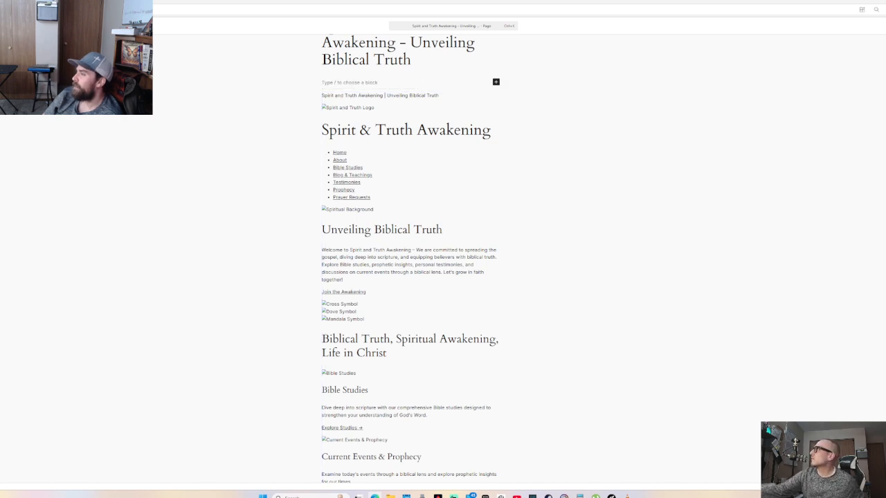
pyautogui.hotkey('ctrl', 'Tab')
# Scroll through the published page, then scroll down the Blog Home template's content
pyautogui.scroll(-2, 325, 228)
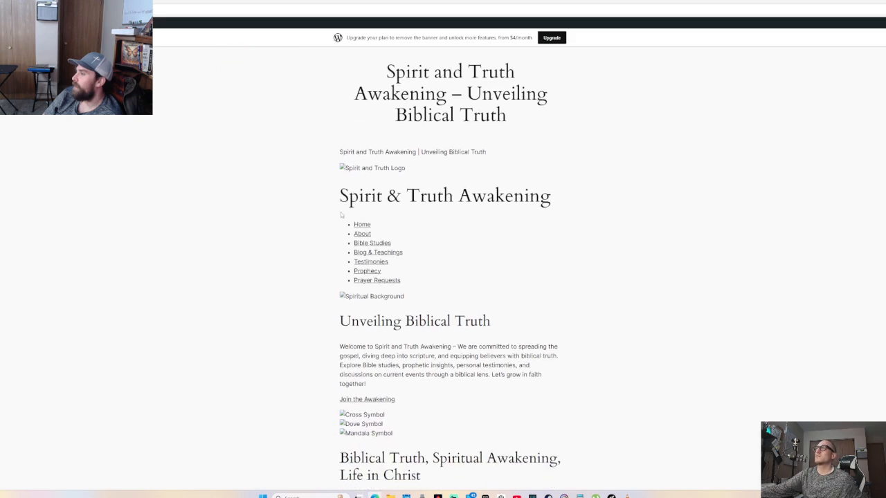
pyautogui.scroll(1, 332, 208)
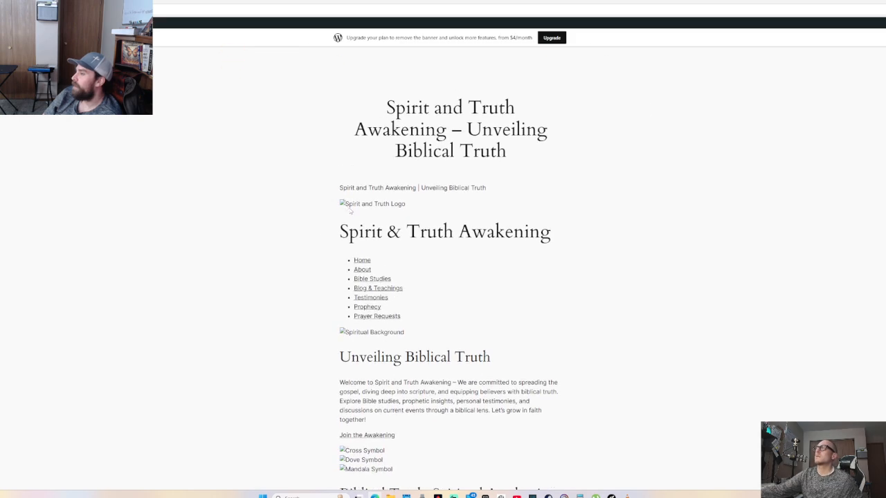
pyautogui.scroll(1, 351, 211)
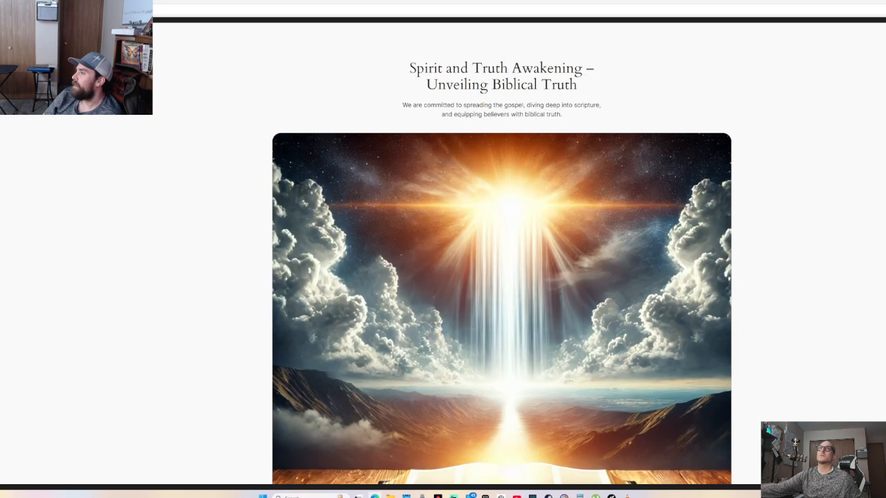
pyautogui.scroll(-5, 454, 228)
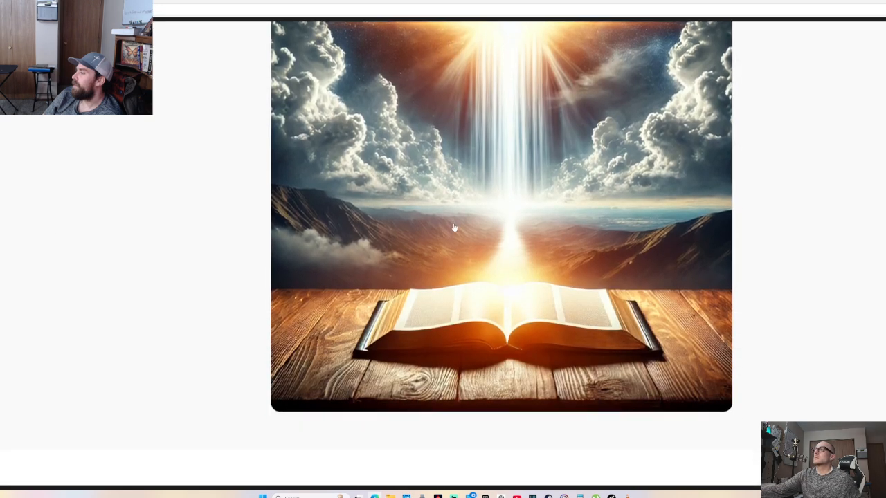
pyautogui.scroll(-5, 454, 229)
pyautogui.scroll(-10, 457, 228)
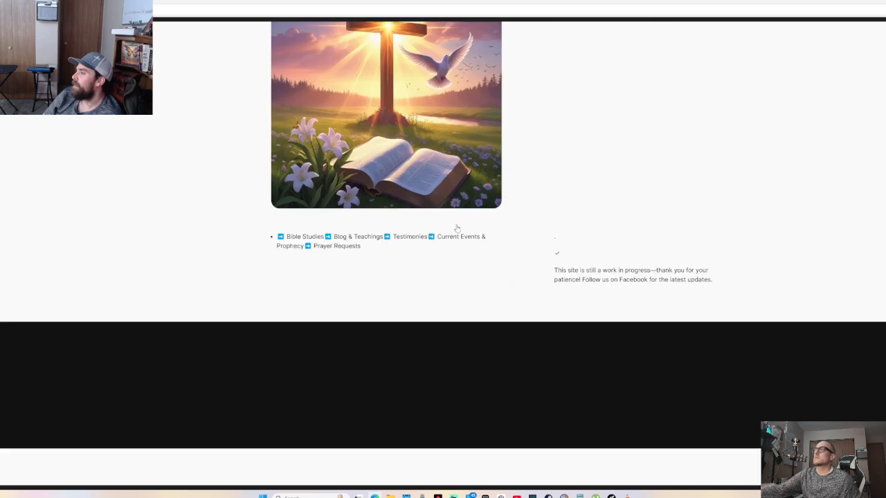
pyautogui.scroll(7, 391, 251)
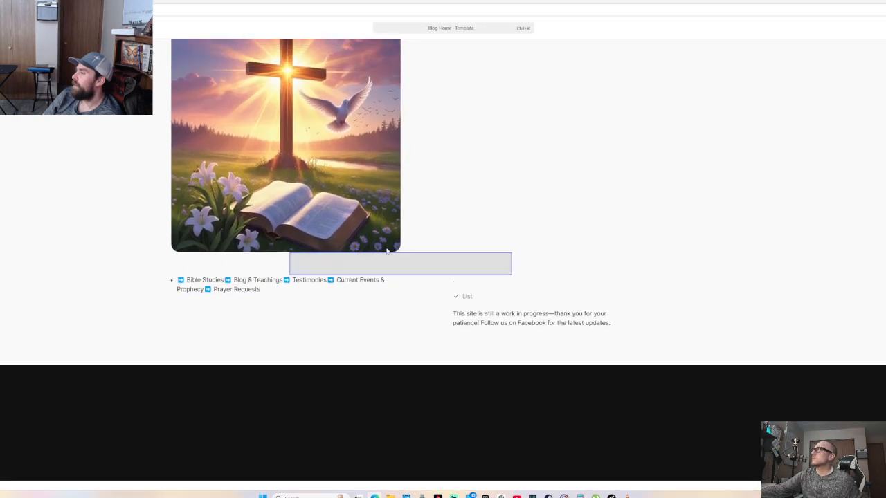
pyautogui.scroll(5, 390, 253)
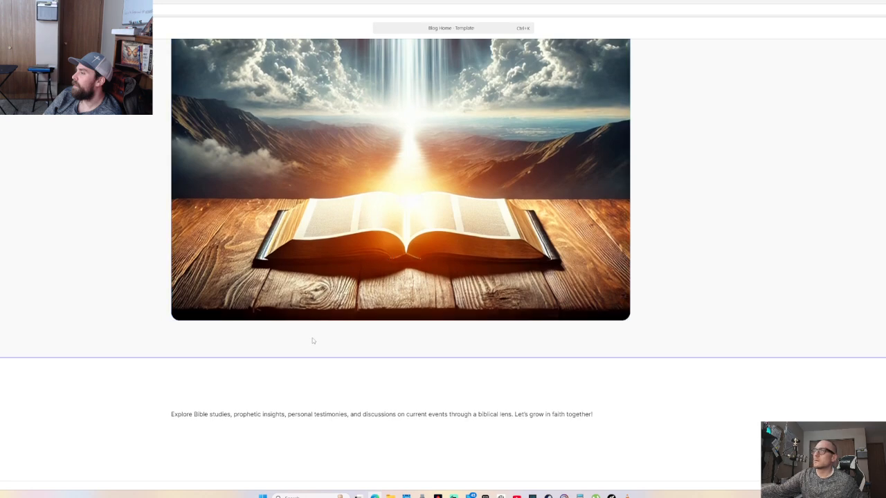
pyautogui.click(205, 413)
pyautogui.scroll(5, 349, 245)
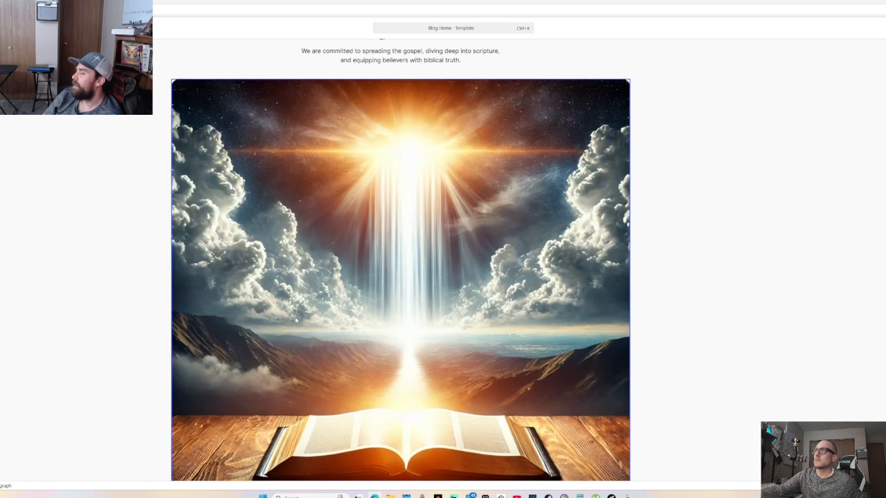
pyautogui.click(349, 246)
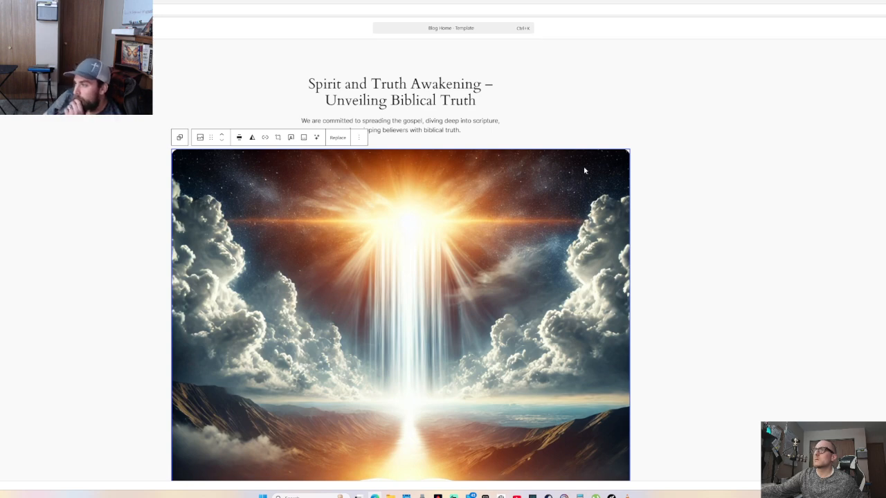
pyautogui.moveTo(628, 151); pyautogui.dragTo(607, 173)
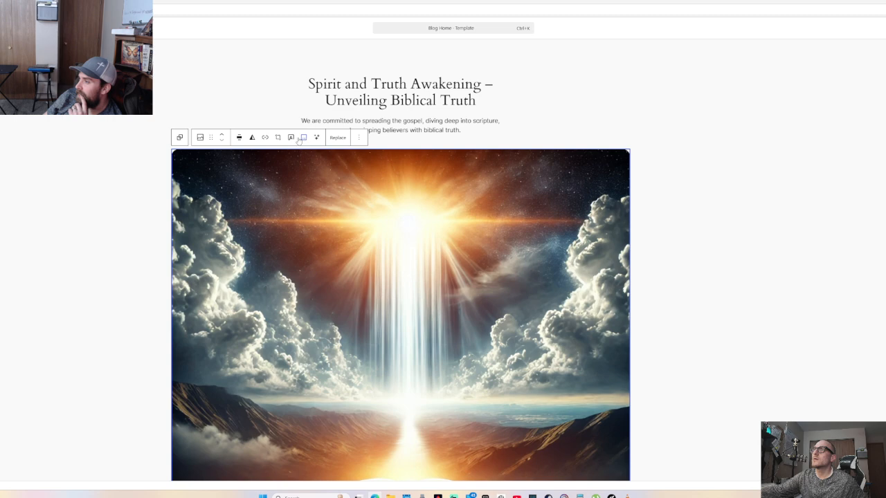
pyautogui.click(358, 138)
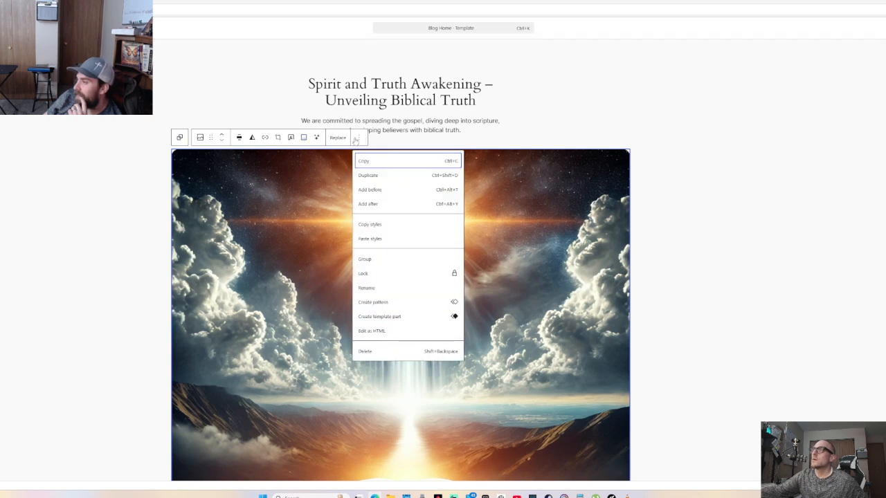
pyautogui.click(291, 137)
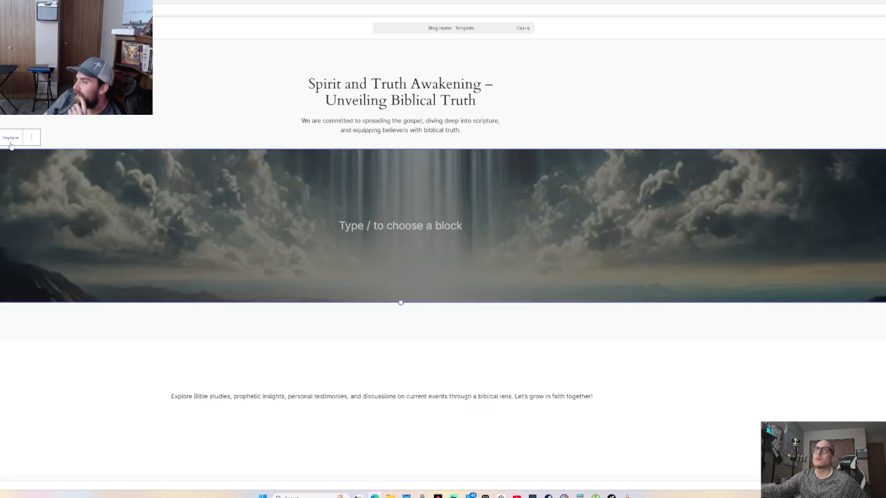
pyautogui.click(10, 138)
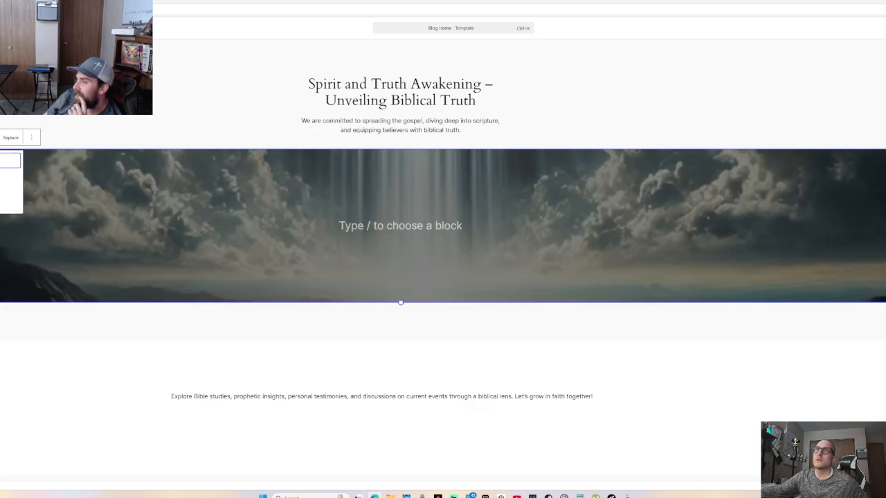
pyautogui.click(7, 189)
pyautogui.scroll(-6, 332, 233)
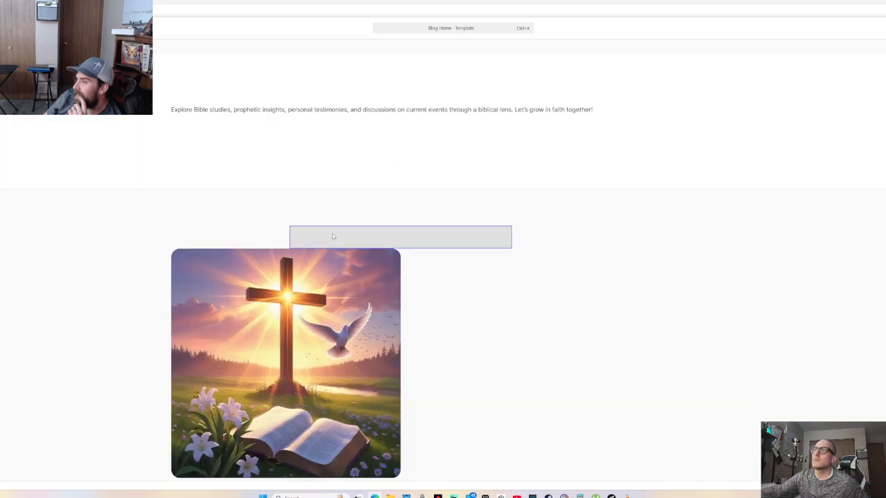
pyautogui.scroll(4, 320, 255)
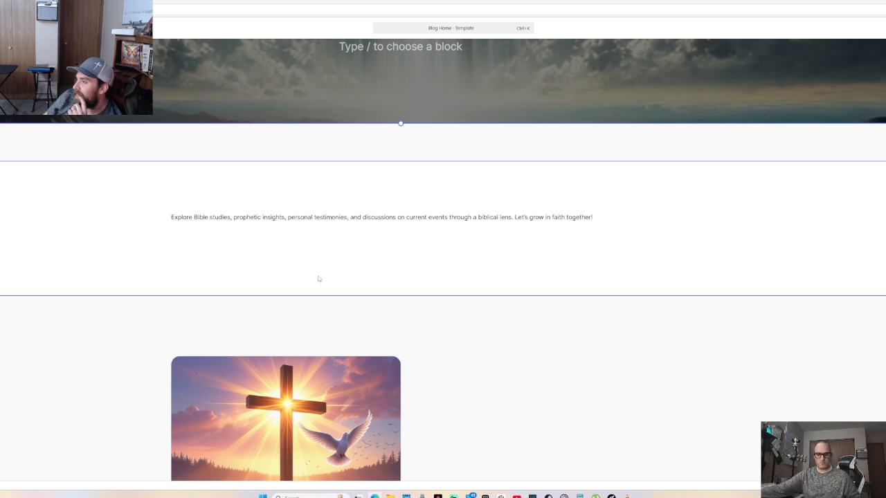
pyautogui.scroll(8, 400, 257)
pyautogui.click(399, 266)
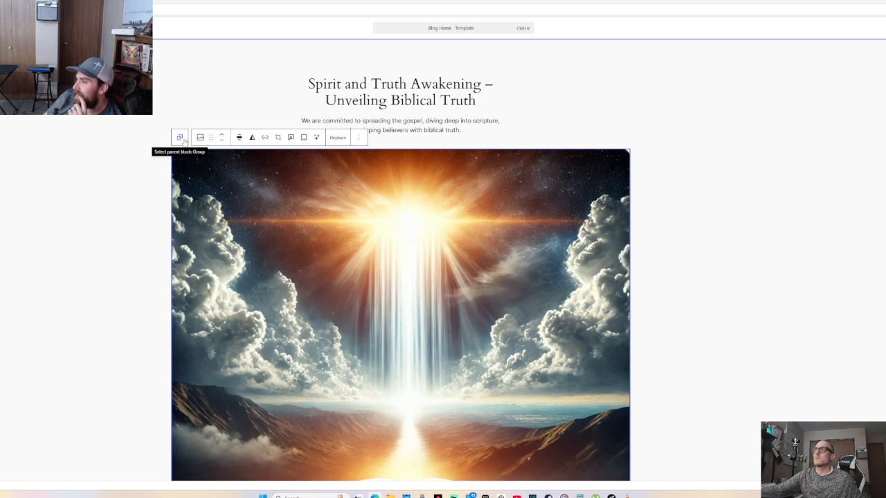
pyautogui.click(360, 139)
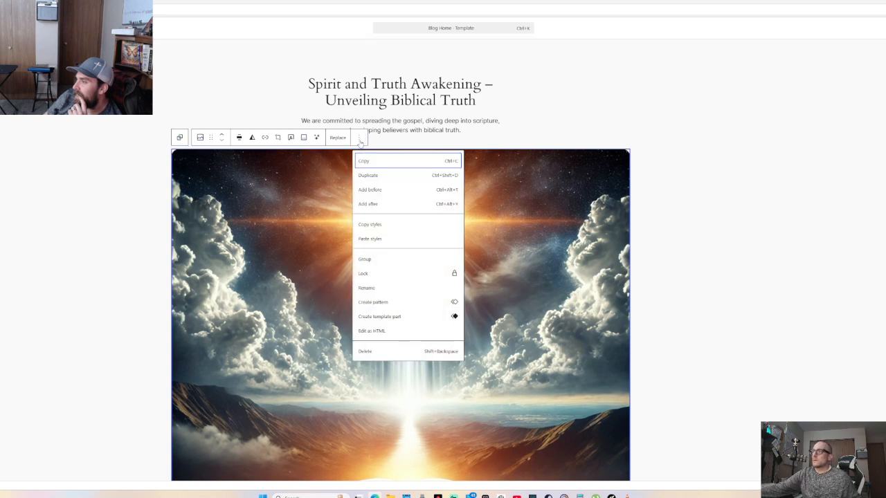
pyautogui.click(359, 141)
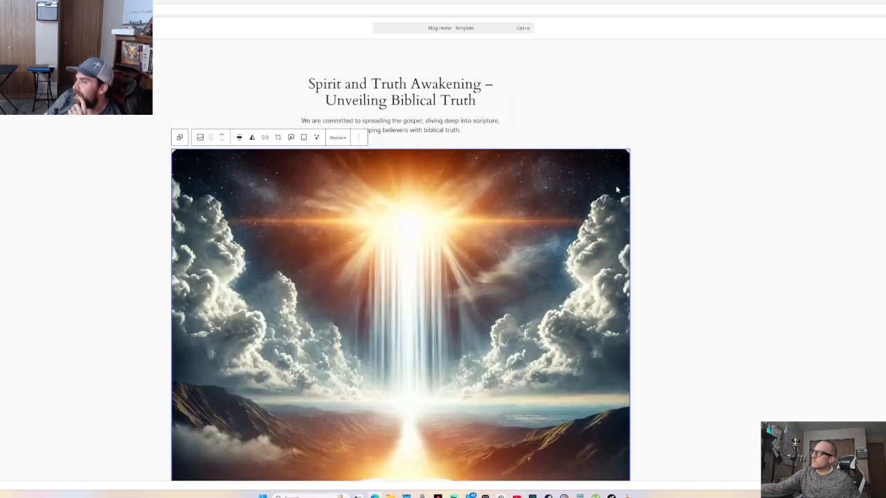
pyautogui.scroll(-7, 646, 245)
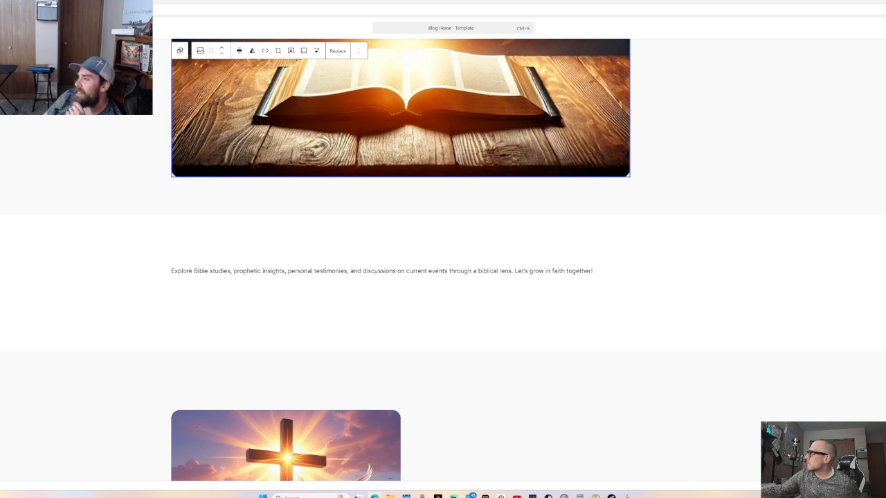
pyautogui.click(885, 129)
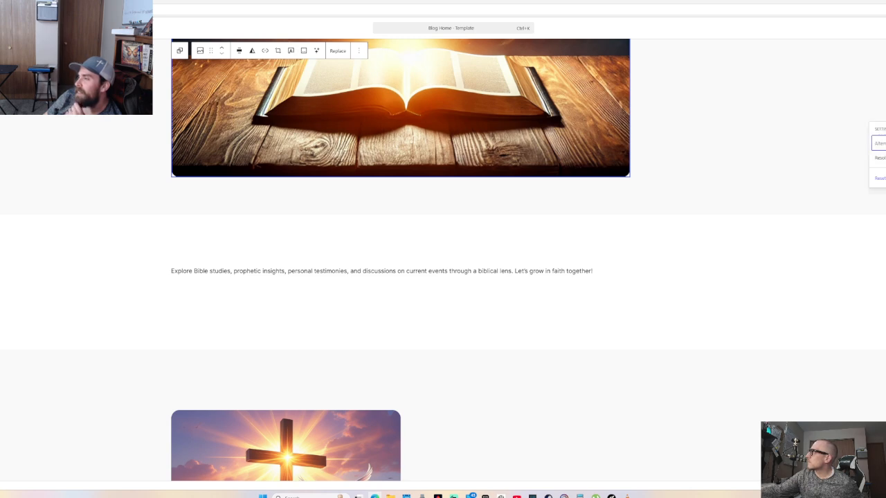
pyautogui.click(731, 93)
pyautogui.scroll(-2, 712, 240)
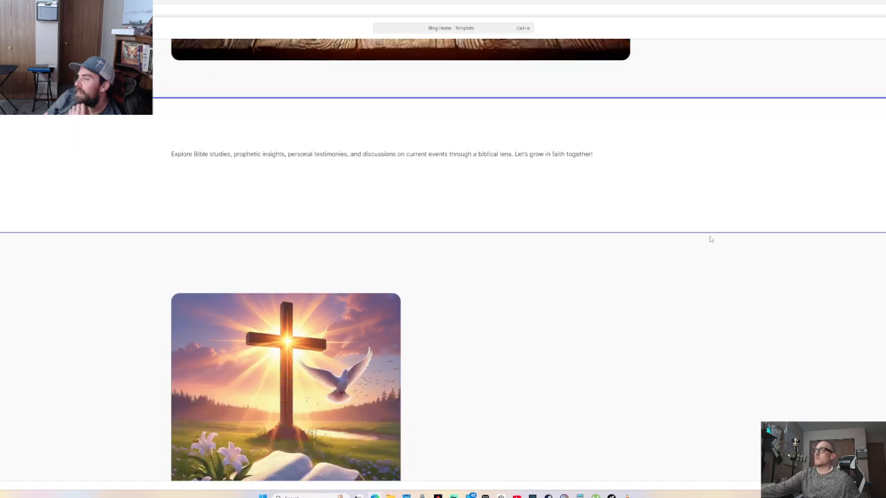
pyautogui.scroll(6, 712, 241)
pyautogui.scroll(2, 713, 243)
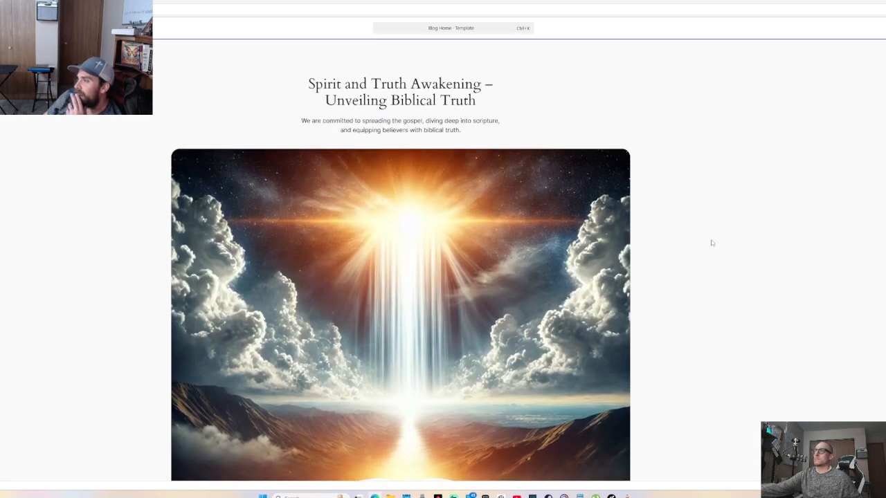
pyautogui.rightClick(391, 238)
pyautogui.rightClick(347, 233)
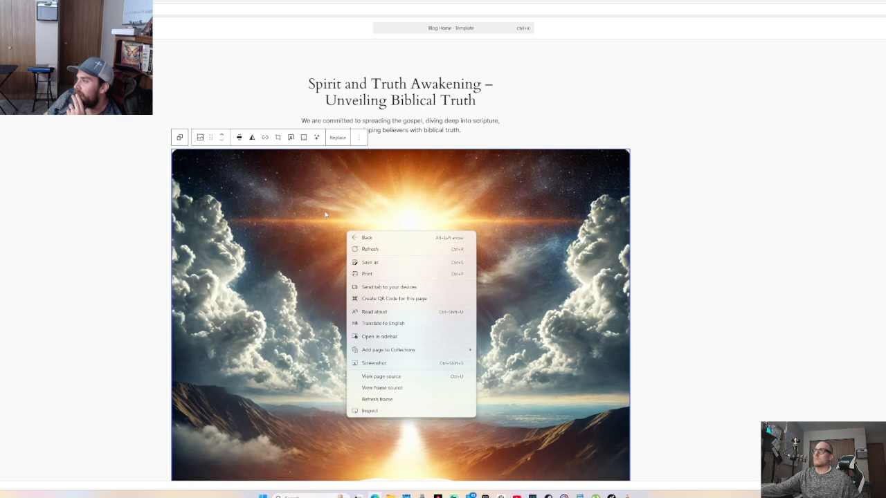
pyautogui.press('Escape')
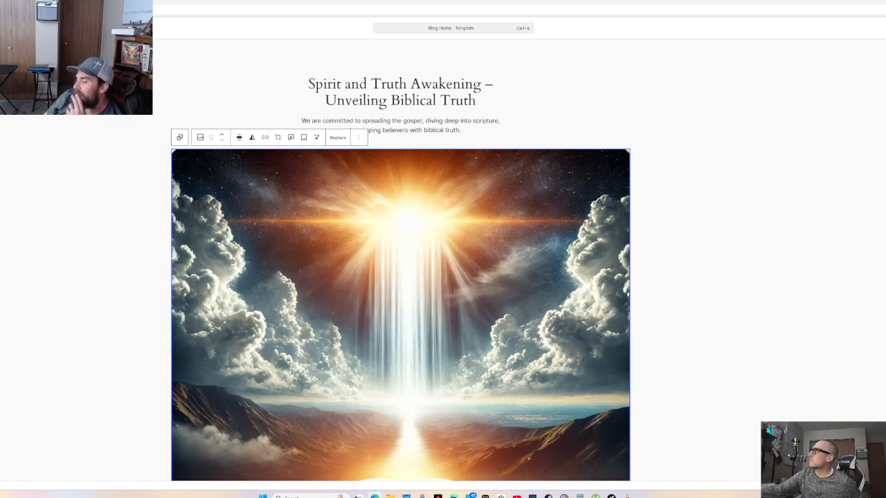
pyautogui.hotkey('ctrl', 'shift', '0')
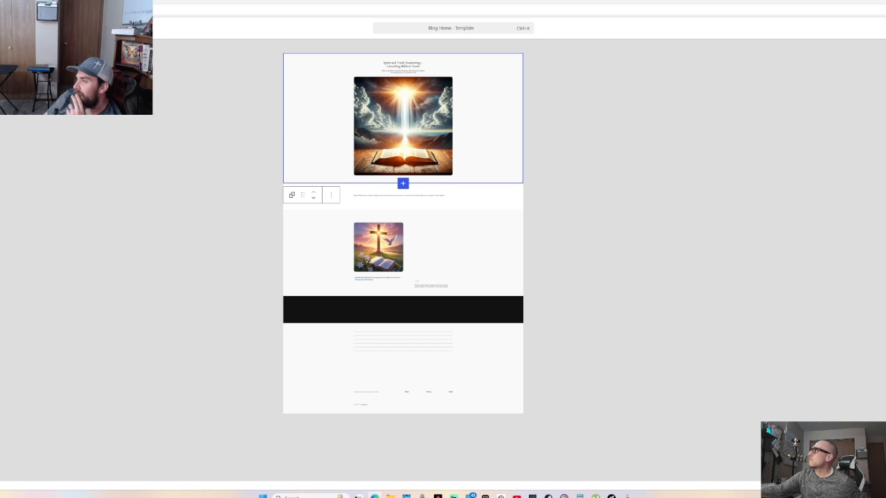
# Reset the zoom, show the Blog Home template as block markup, and select all of it
pyautogui.hotkey('ctrl', 'shift', '0')
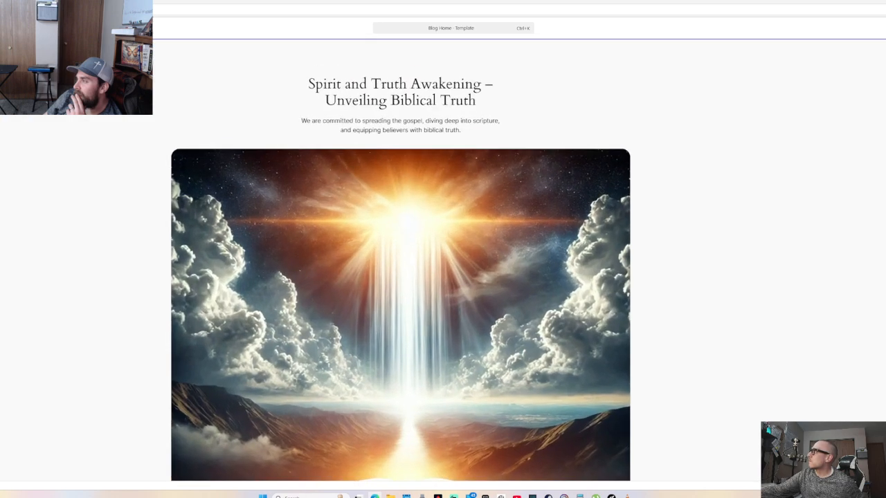
pyautogui.hotkey('ctrl', 'shift', 'alt', 'm')
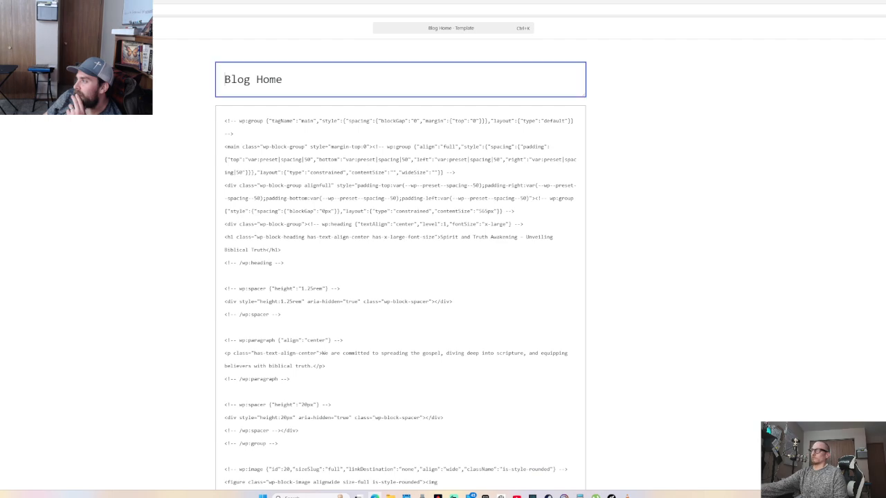
pyautogui.scroll(-15, 373, 88)
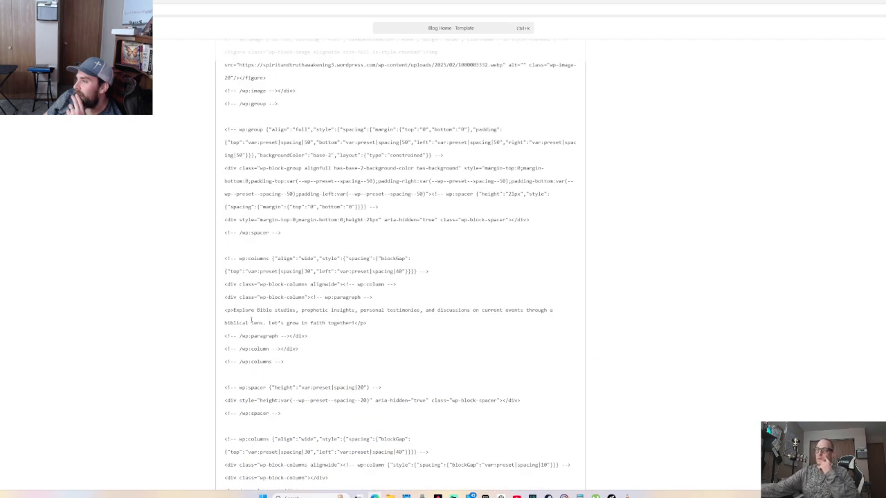
pyautogui.scroll(-5, 257, 330)
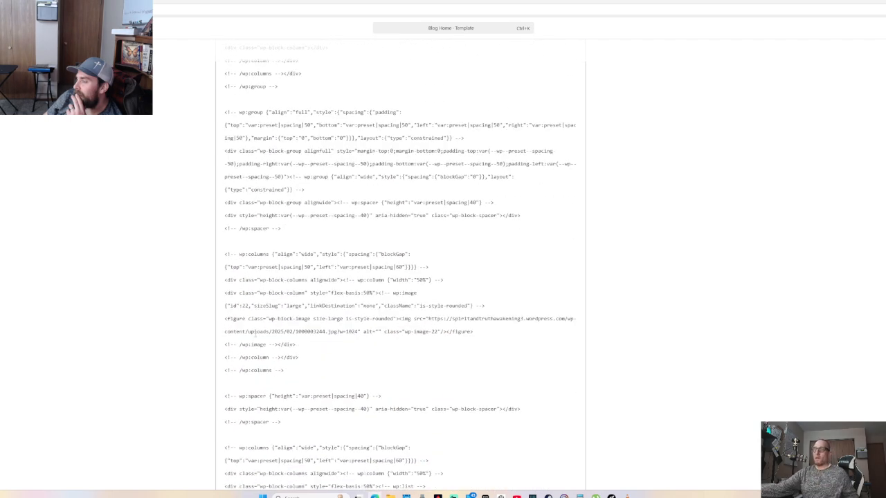
pyautogui.click(258, 341)
pyautogui.hotkey('ctrl', 'a')
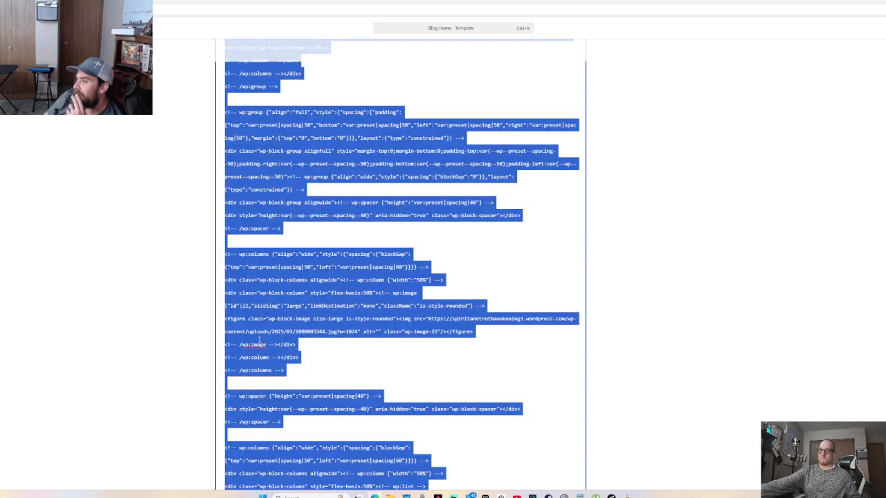
# Return the template to the visual view and switch over to the Claude chat
pyautogui.hotkey('ctrl', 'shift', 'alt', 'm')
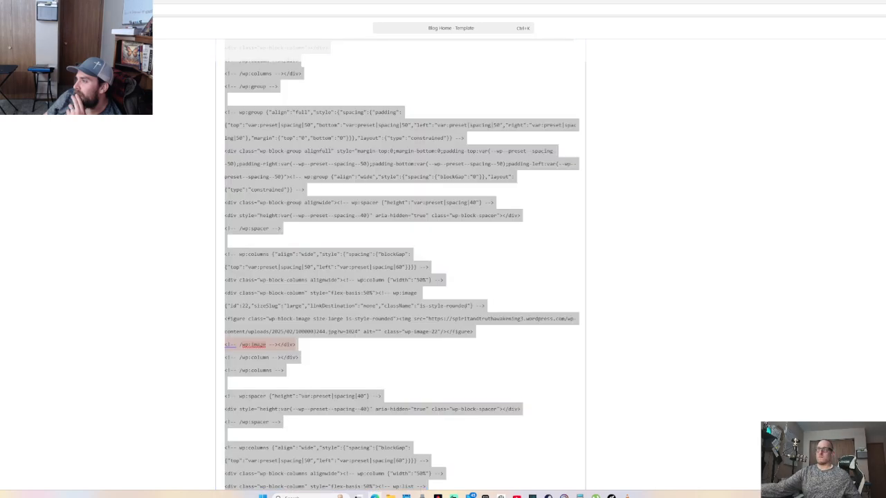
pyautogui.hotkey('alt', 'Tab')
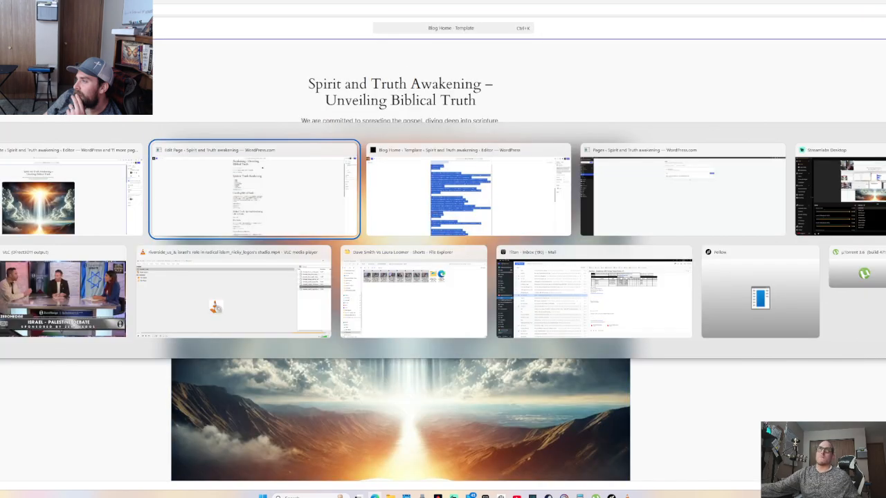
pyautogui.press('Tab')
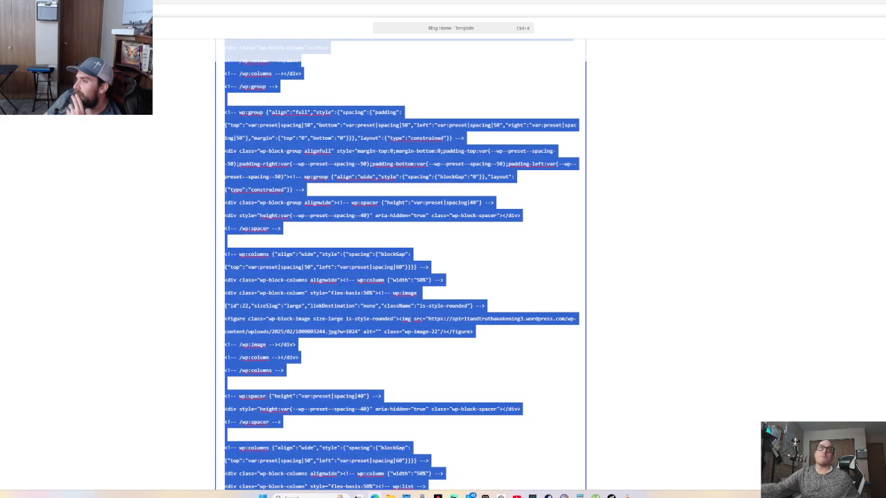
pyautogui.hotkey('alt', 'Tab')
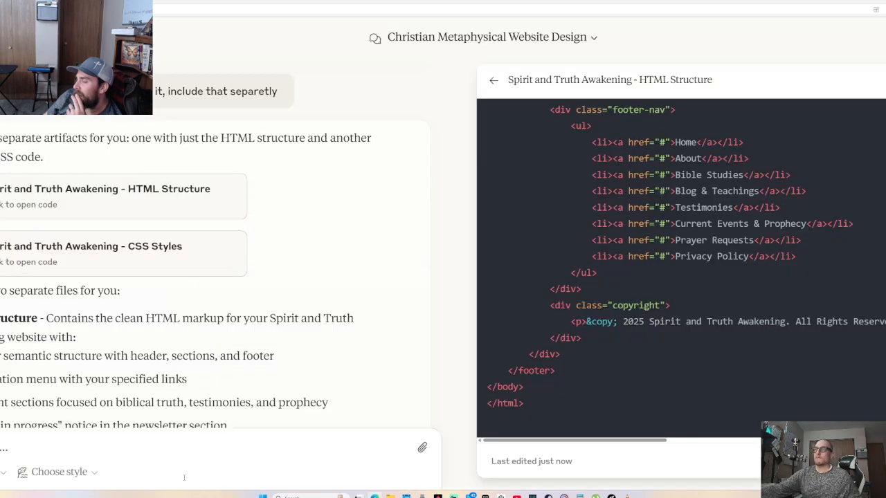
# Ask Claude to redo the Home page so everything looks clean and functions better
pyautogui.write('n')
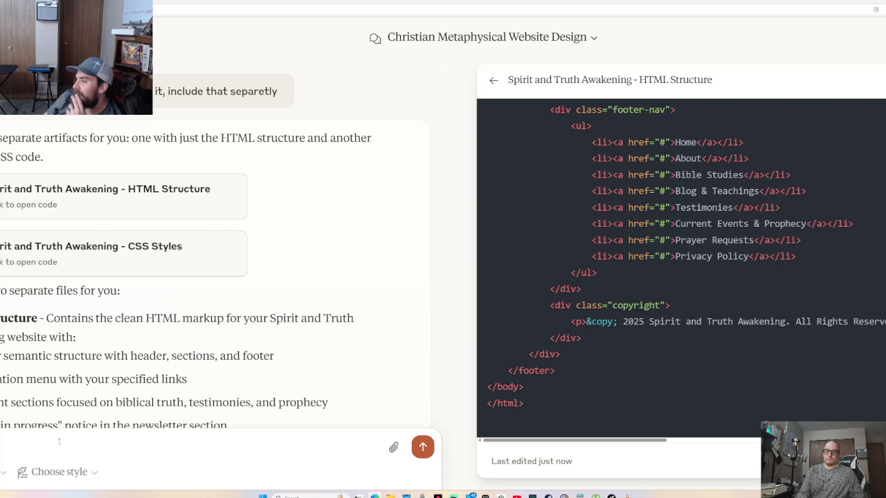
pyautogui.write(' H')
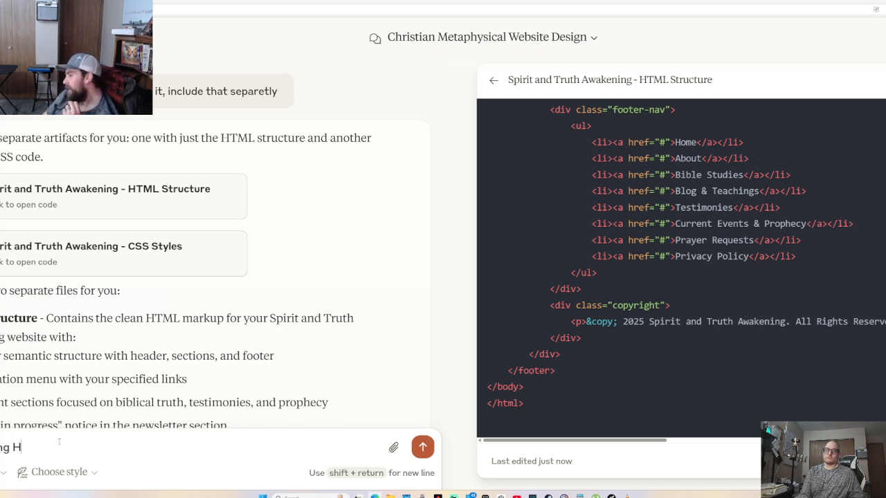
pyautogui.write('ome page so t')
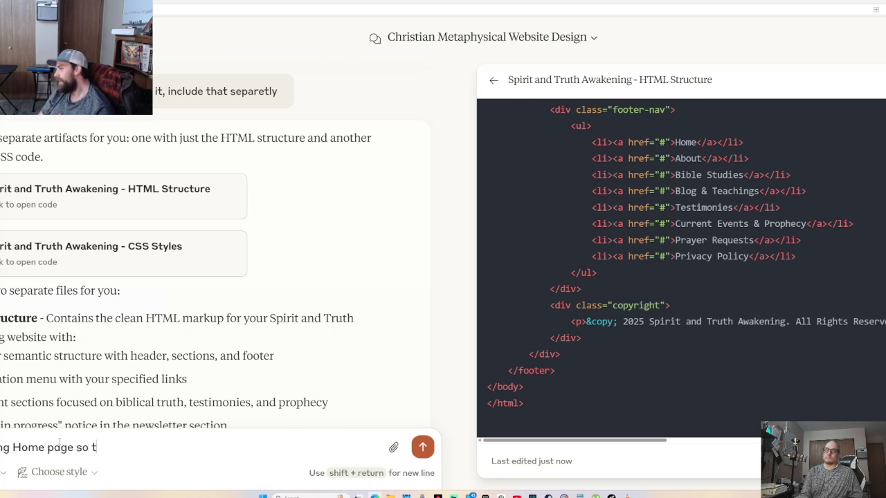
pyautogui.write('hat everything is lo')
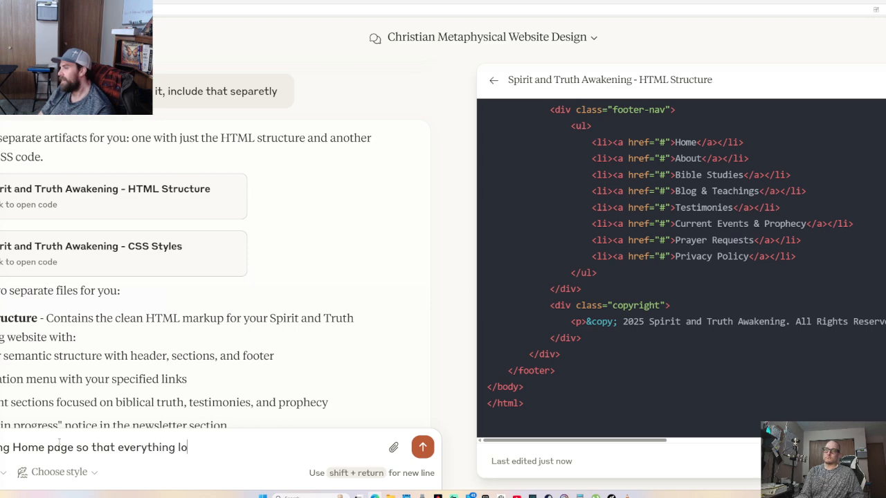
pyautogui.write('oks cle')
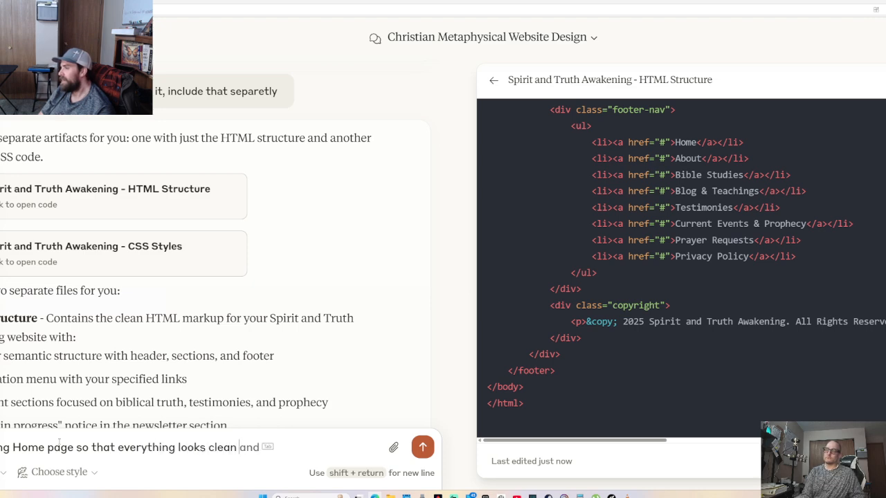
pyautogui.write('an')
pyautogui.press('Tab')
pyautogui.write('woe')
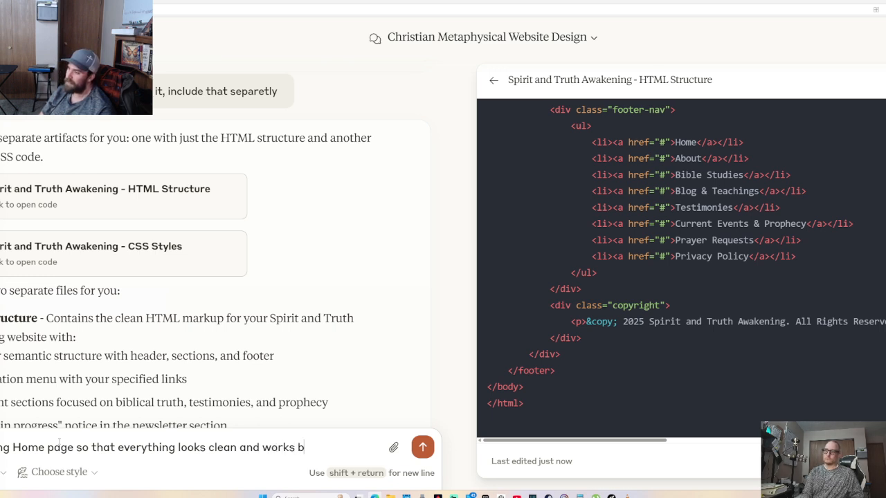
pyautogui.press('BackSpace')
pyautogui.press('BackSpace')
pyautogui.press('BackSpace')
pyautogui.press('BackSpace')
pyautogui.press('BackSpace')
pyautogui.press('BackSpace')
pyautogui.press('BackSpace')
pyautogui.press('BackSpace')
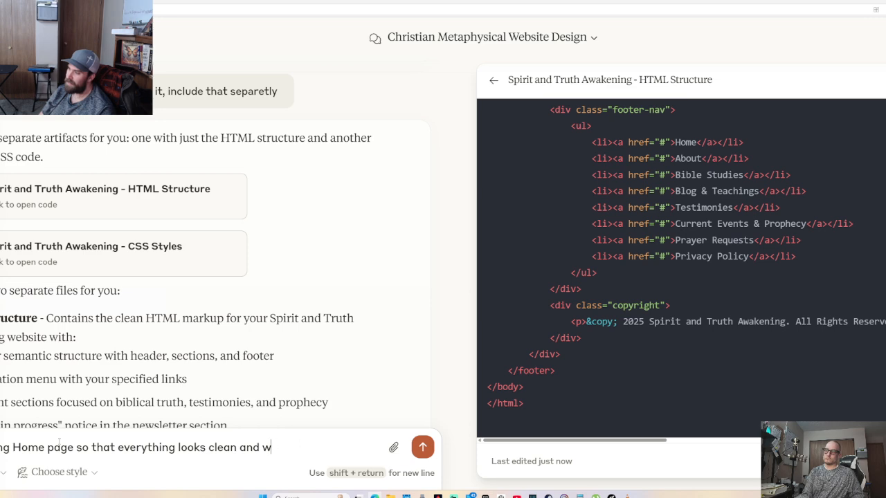
pyautogui.write('functions better :')
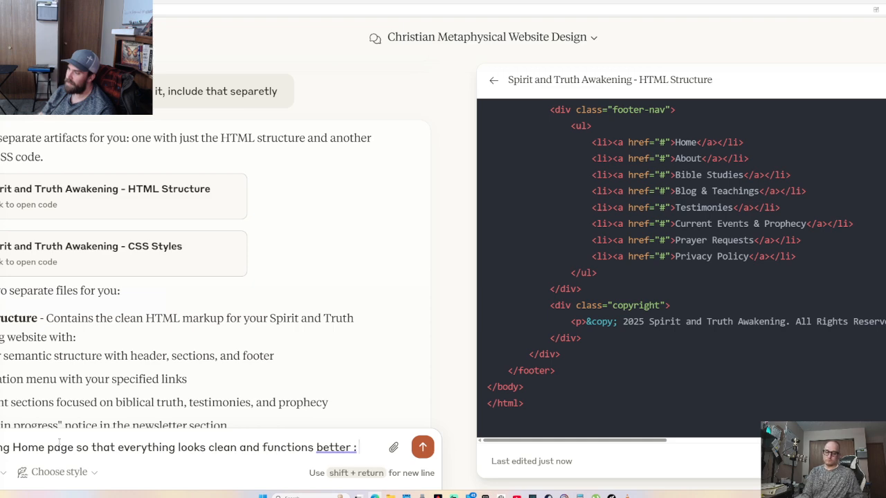
pyautogui.press('Return')
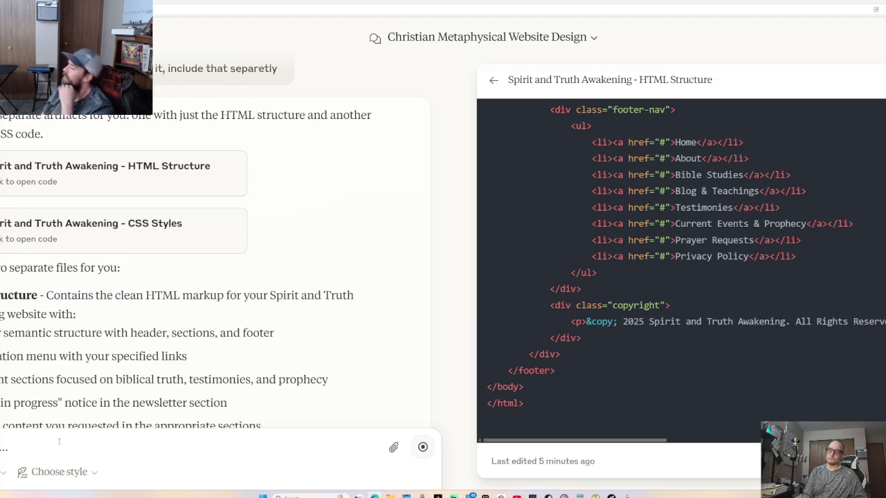
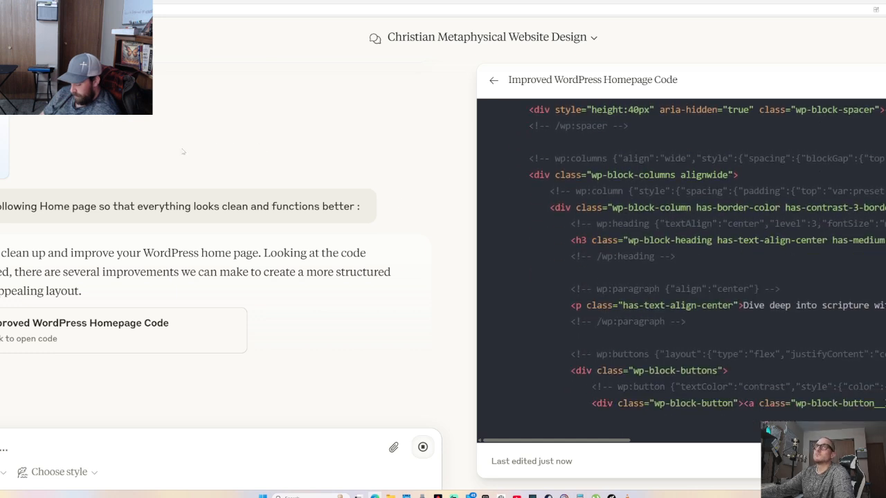
# Open the Claude chat page's HTML source and select all of its text
pyautogui.scroll(1, 78, 173)
pyautogui.scroll(15, 78, 173)
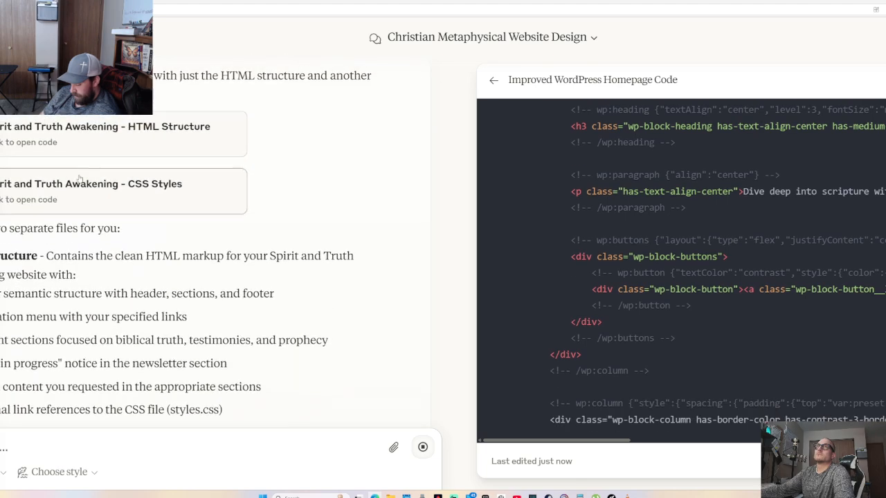
pyautogui.rightClick(86, 173)
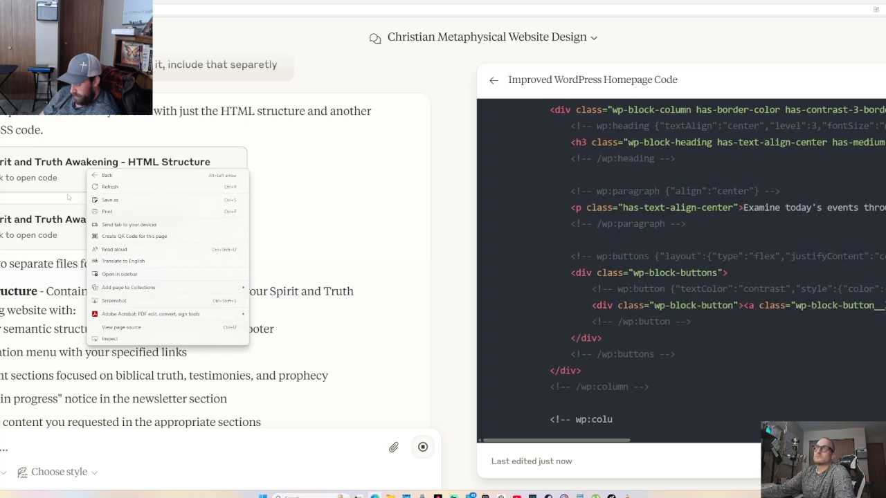
pyautogui.rightClick(4, 168)
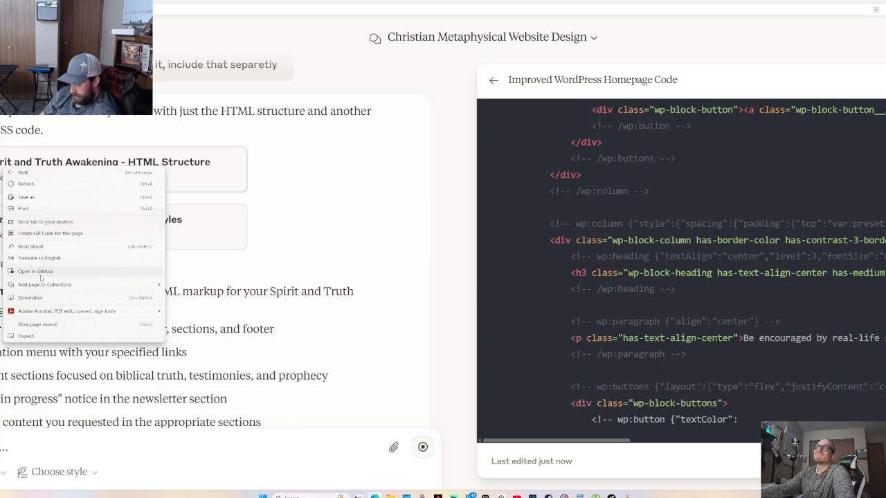
pyautogui.click(45, 337)
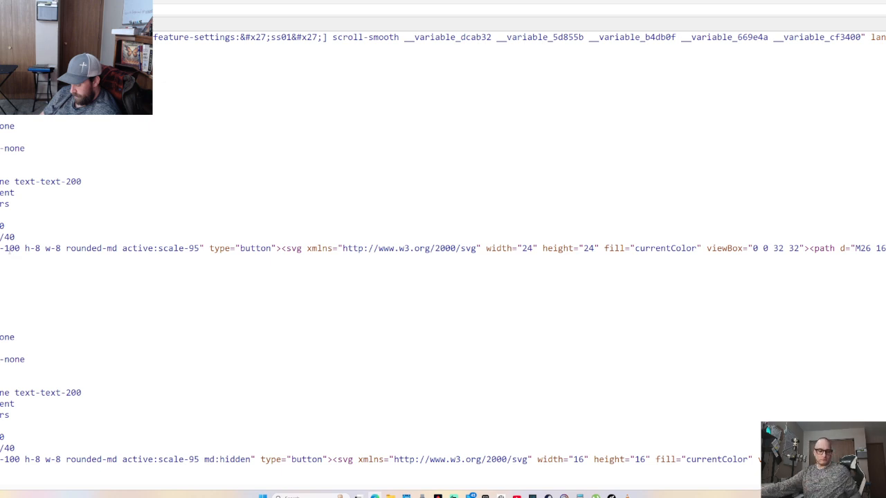
pyautogui.hotkey('ctrl', 'a')
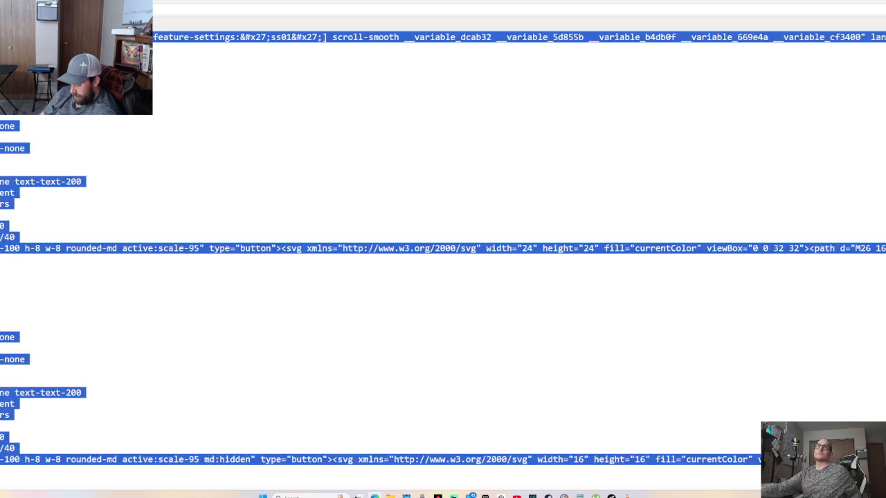
# Copy the selected source and return to the WordPress Blog Home template code editor
pyautogui.rightClick(2, 142)
pyautogui.click(10, 149)
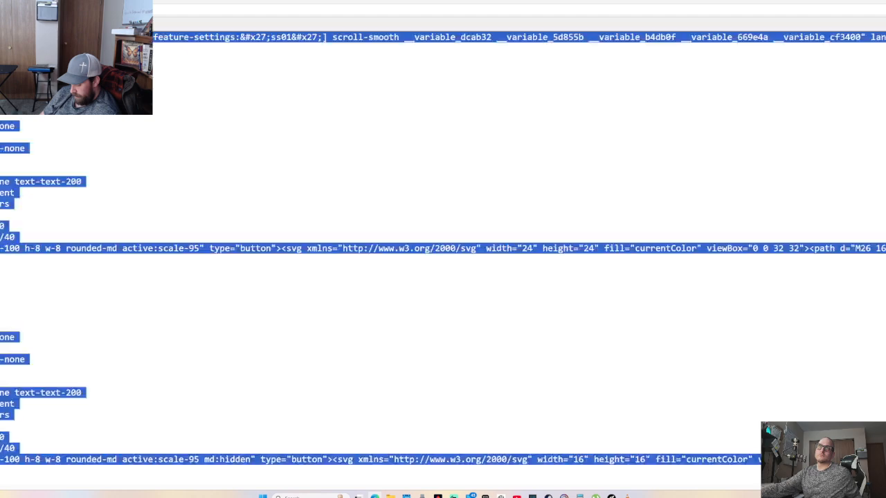
pyautogui.click(104, 2)
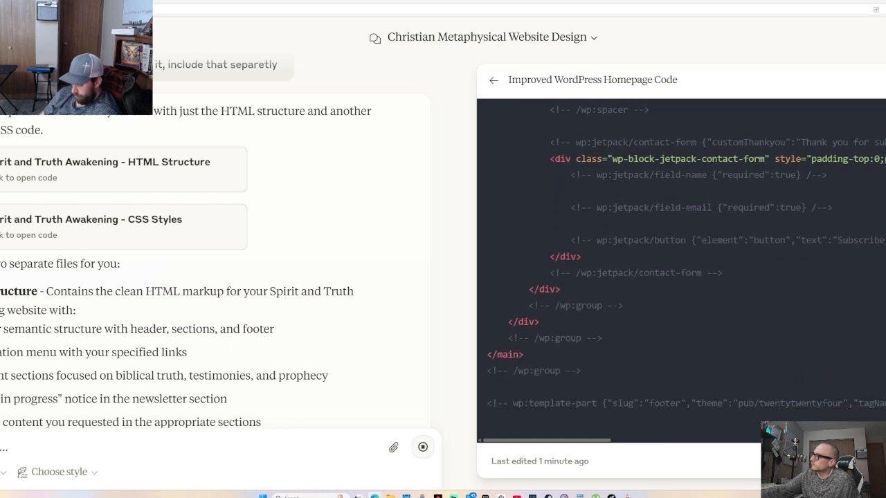
pyautogui.hotkey('ctrl', 'Tab')
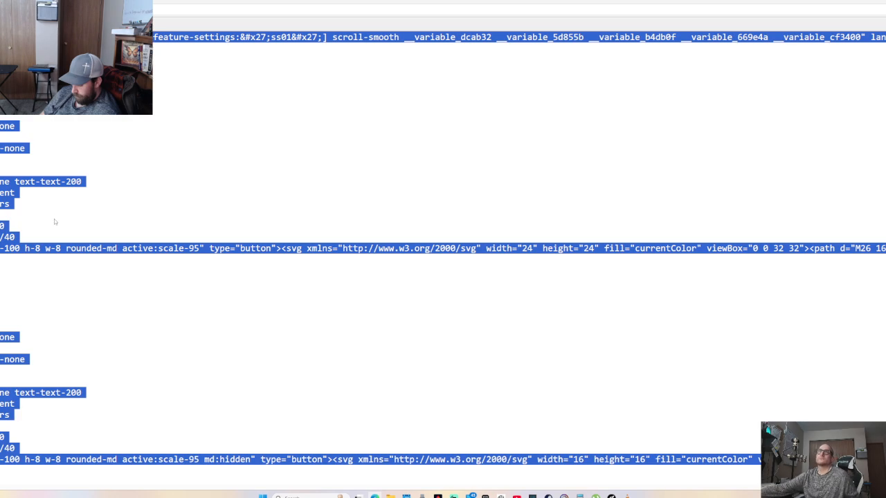
pyautogui.hotkey('alt', 'Tab')
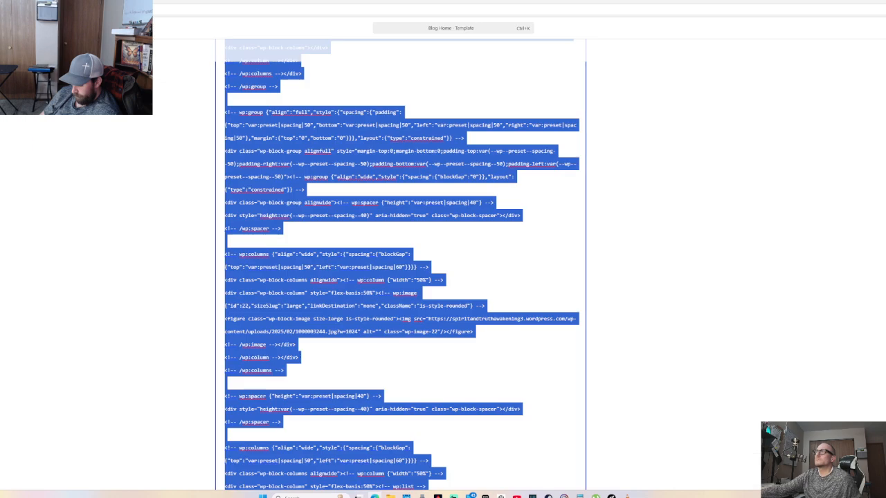
# Replace the Blog Home template code with the pasted Spirit and Truth Awakening homepage markup
pyautogui.press('BackSpace')
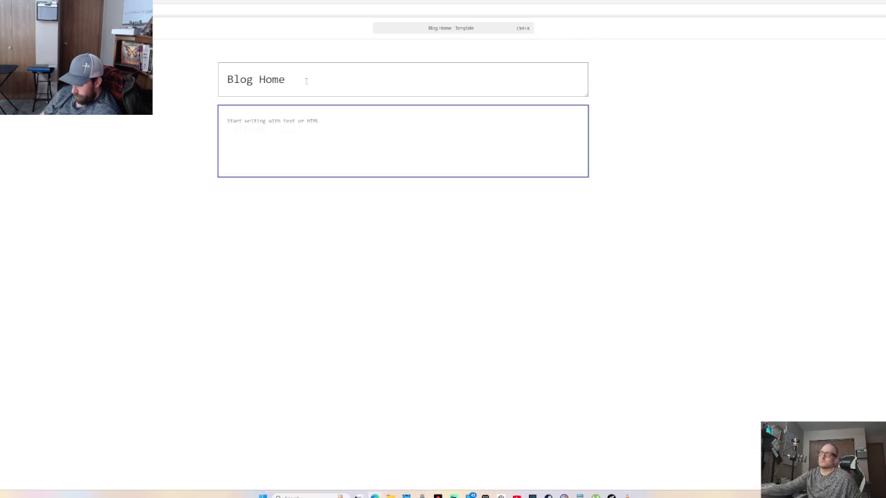
pyautogui.hotkey('ctrl', 'v')
pyautogui.scroll(15, 342, 162)
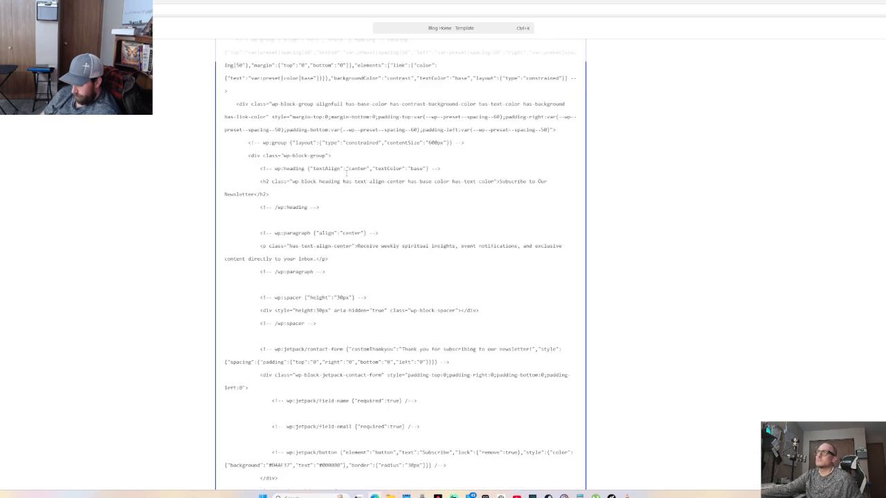
pyautogui.scroll(5, 342, 161)
pyautogui.scroll(-2, 341, 163)
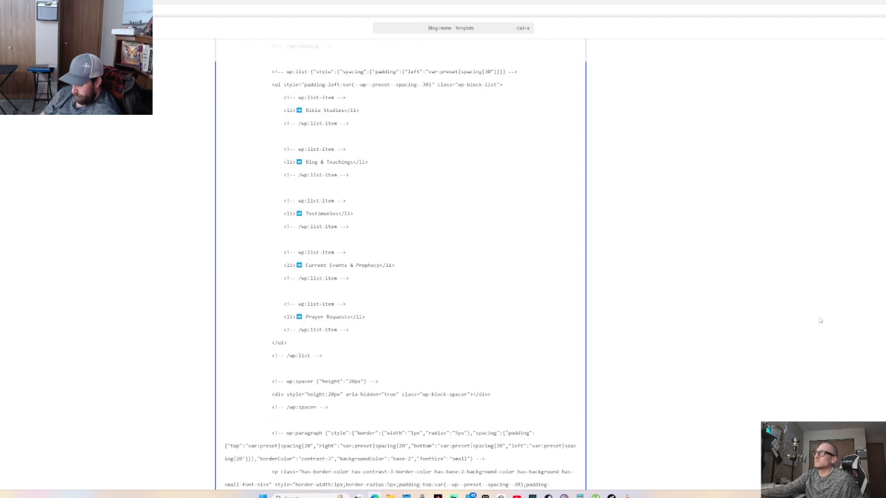
pyautogui.click(872, 28)
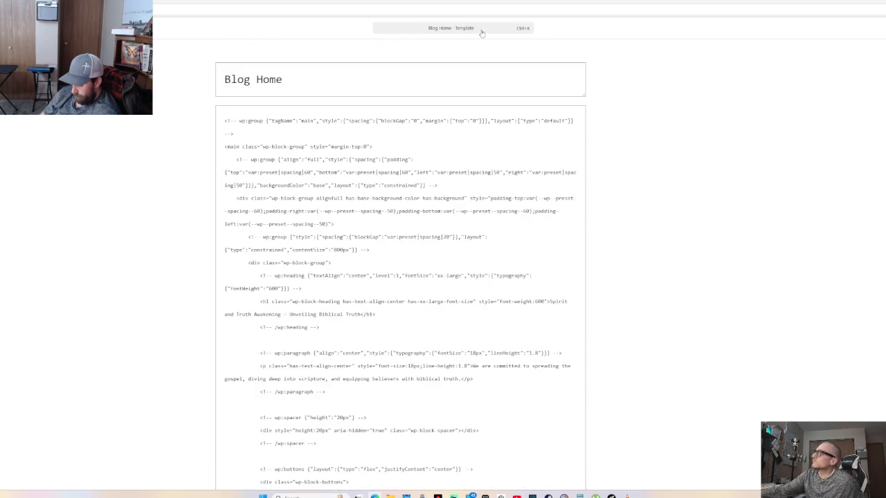
# Retitle the template 'Spirit & Truth Awakening' and switch to the rendered visual view
pyautogui.moveTo(283, 80); pyautogui.dragTo(197, 83)
pyautogui.write('S')
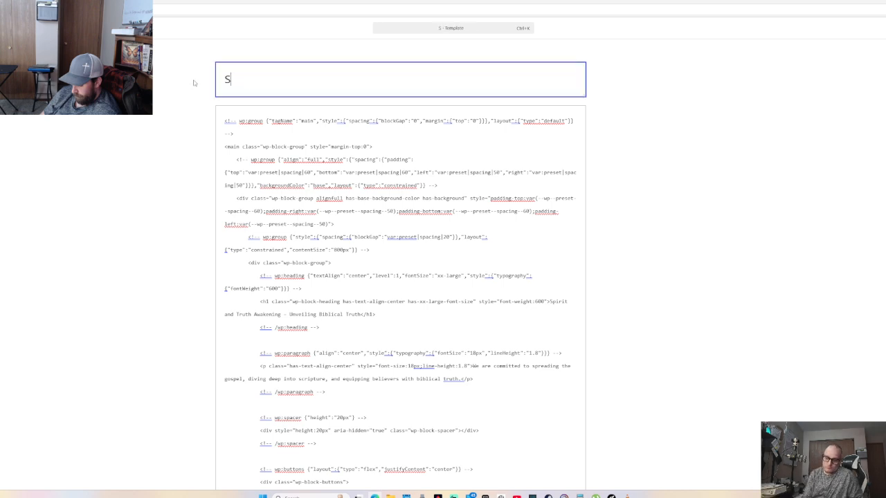
pyautogui.write('pio')
pyautogui.write('it ')
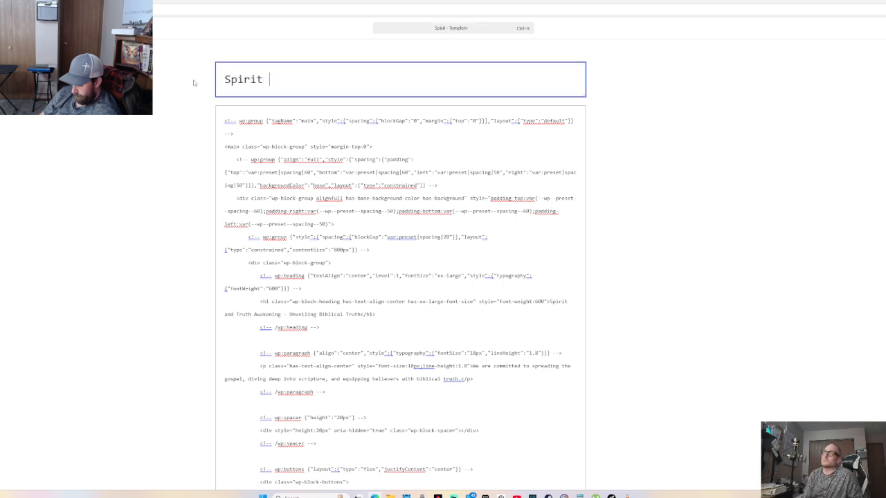
pyautogui.write('and Truth Aw')
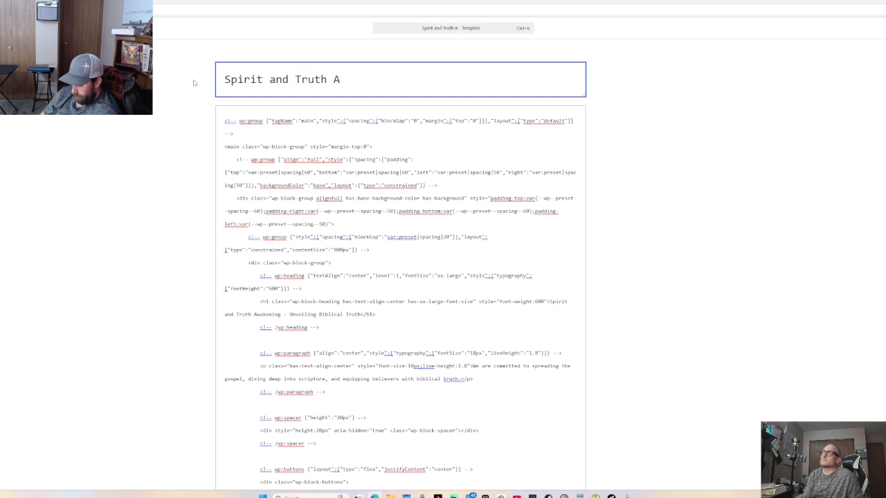
pyautogui.press('BackSpace')
pyautogui.press('BackSpace')
pyautogui.press('BackSpace')
pyautogui.press('BackSpace')
pyautogui.press('BackSpace')
pyautogui.press('BackSpace')
pyautogui.press('BackSpace')
pyautogui.press('BackSpace')
pyautogui.press('BackSpace')
pyautogui.press('BackSpace')
pyautogui.press('BackSpace')
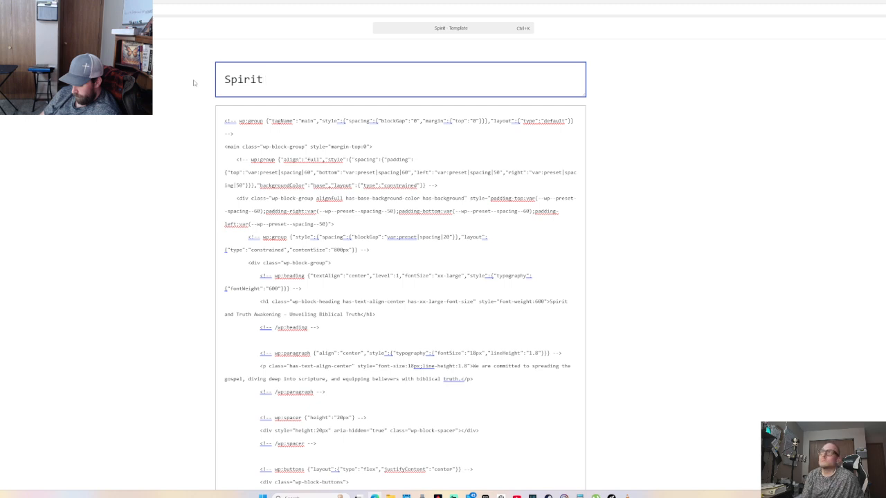
pyautogui.write('& ')
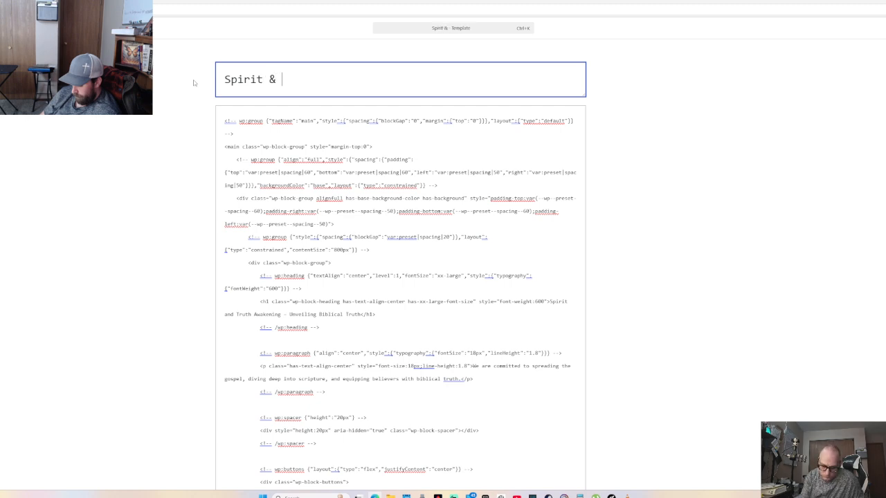
pyautogui.write('Truth Awake')
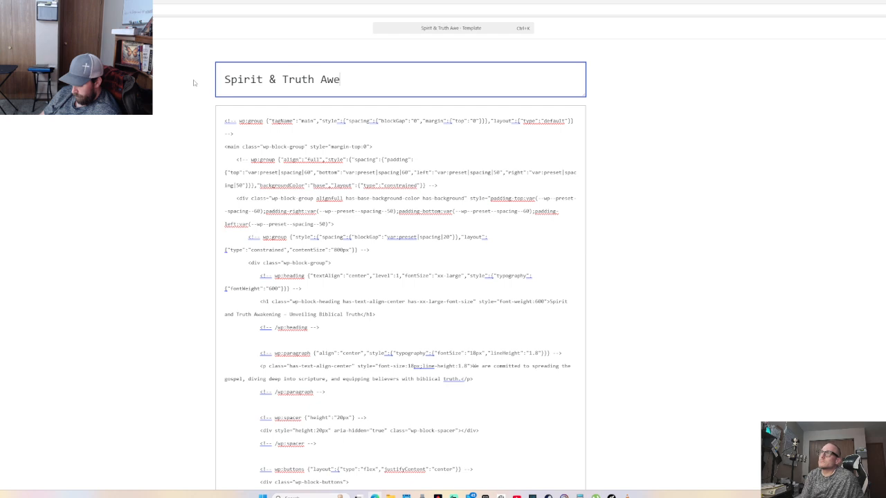
pyautogui.press('BackSpace')
pyautogui.write('akening ')
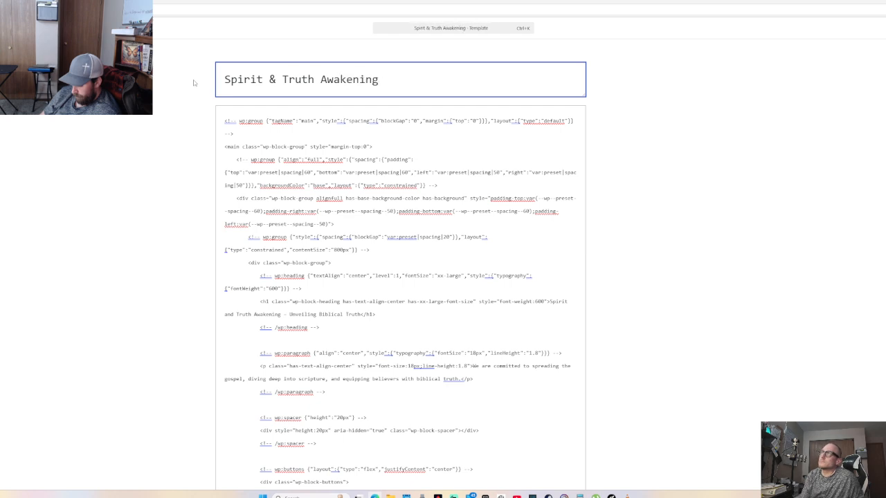
pyautogui.write('B')
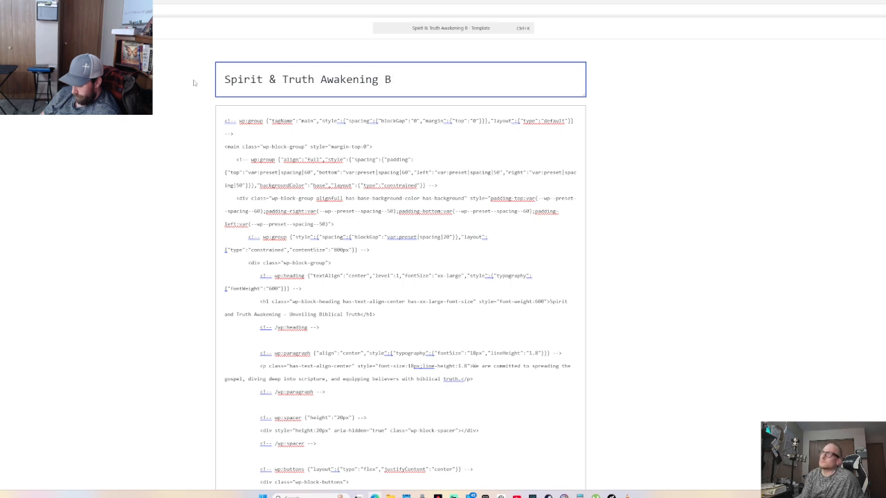
pyautogui.press('BackSpace')
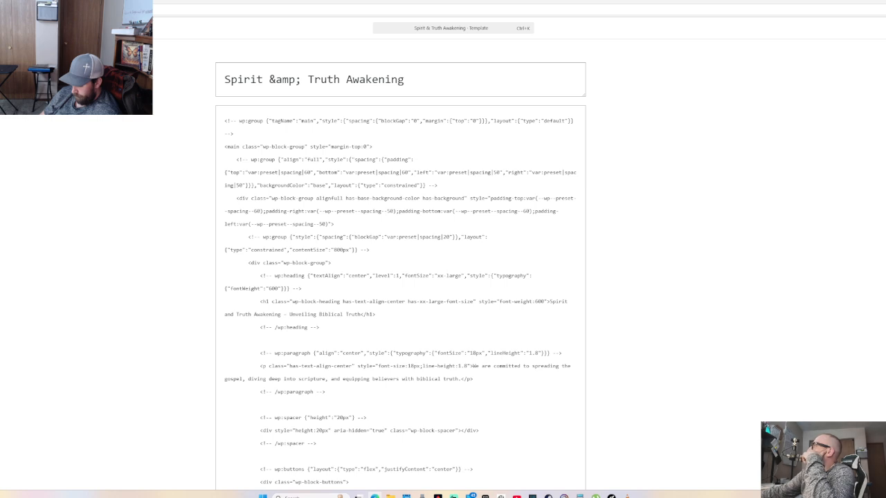
pyautogui.hotkey('ctrl', 'shift', 'alt', 'm')
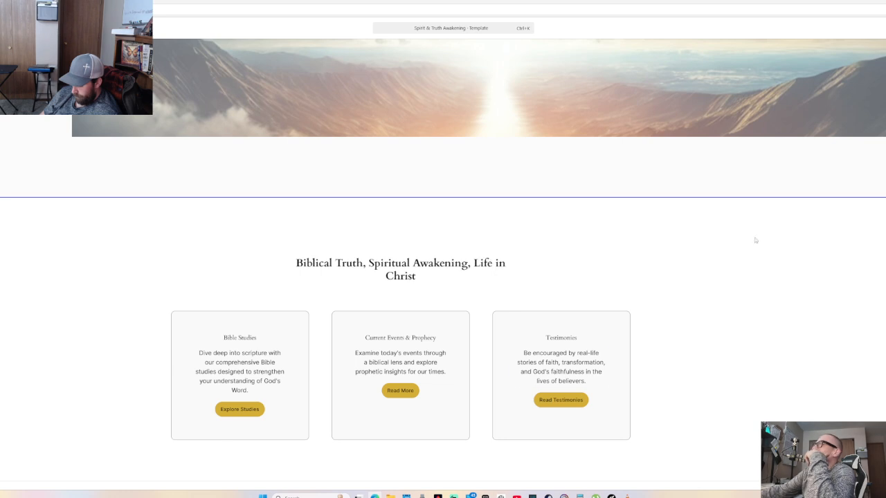
# Undo the last cover change so the cloud banner is full-width and darkened again
pyautogui.scroll(-8, 220, 201)
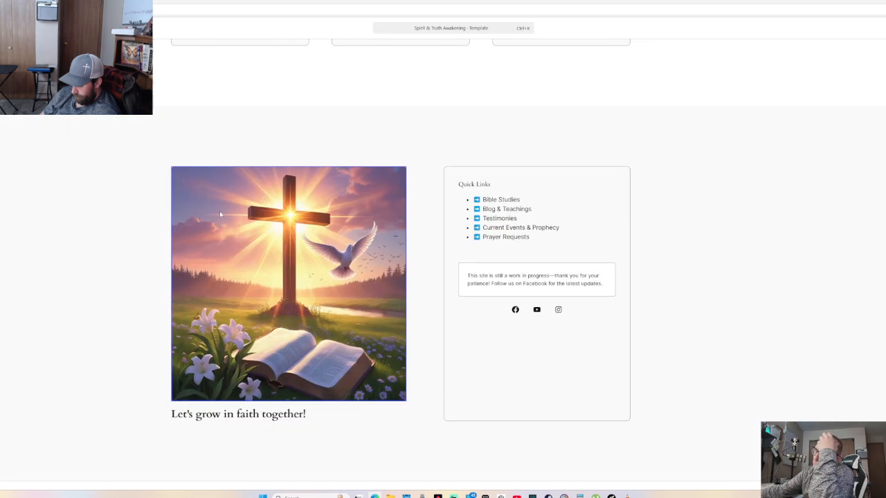
pyautogui.scroll(-2, 289, 311)
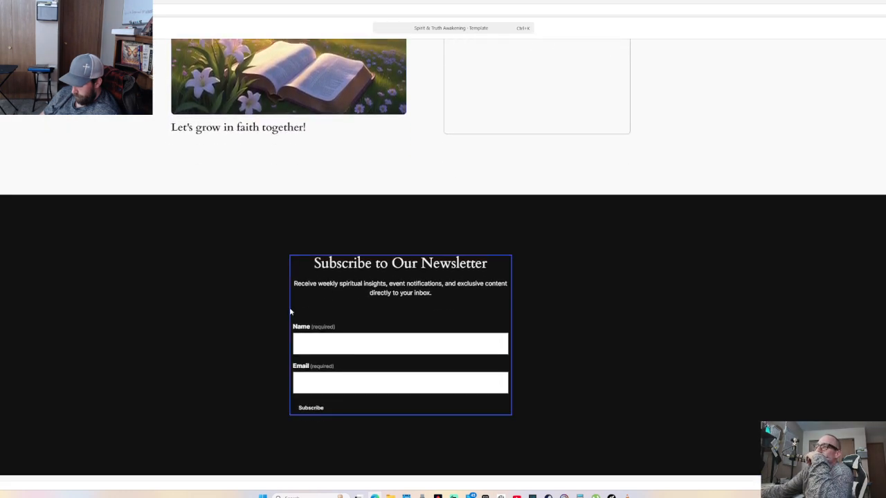
pyautogui.scroll(7, 292, 309)
pyautogui.scroll(7, 292, 309)
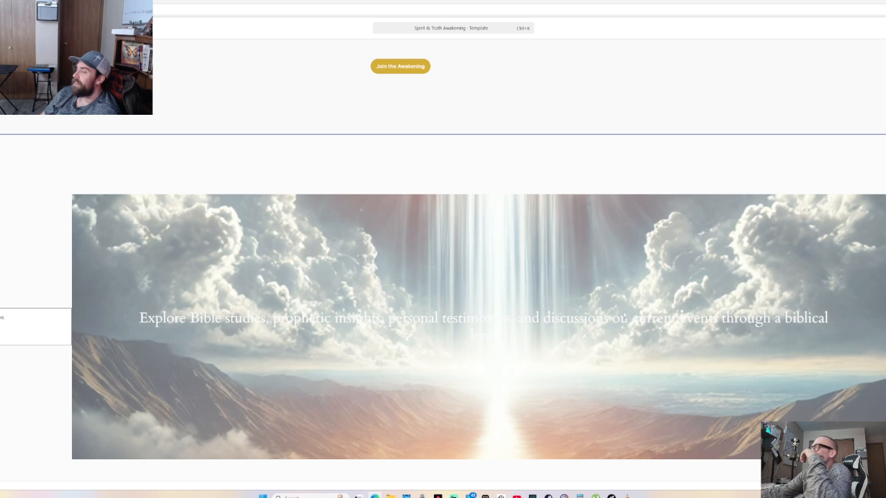
pyautogui.scroll(-3, 773, 313)
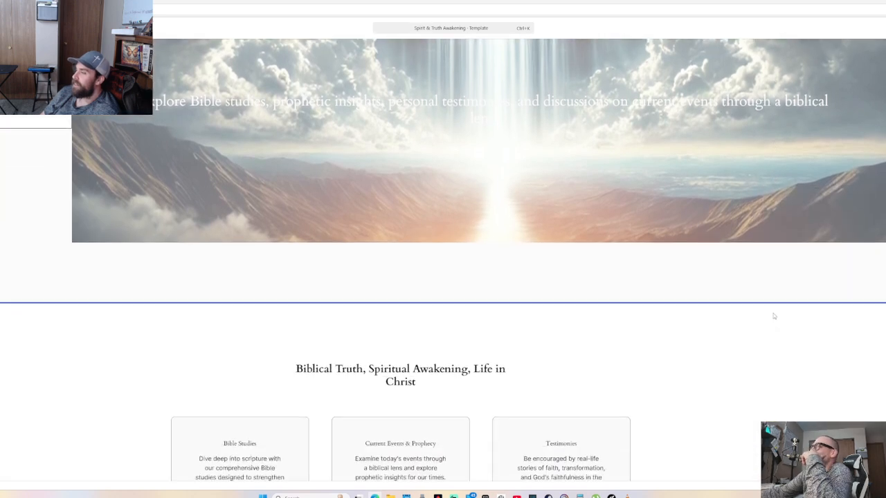
pyautogui.scroll(-3, 773, 315)
pyautogui.scroll(-6, 771, 316)
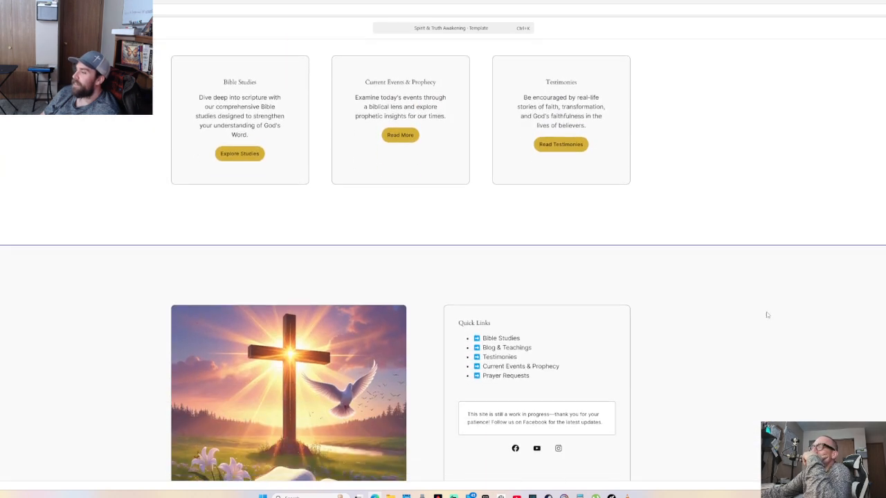
pyautogui.scroll(-3, 765, 313)
pyautogui.scroll(7, 765, 313)
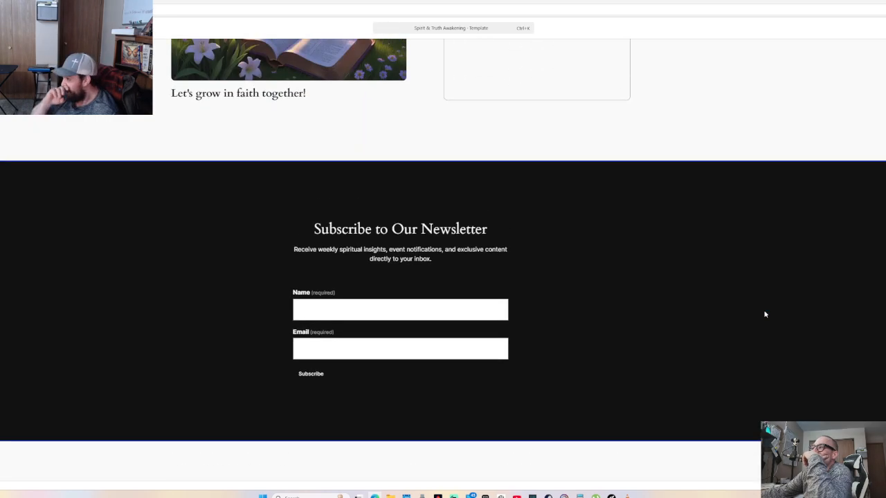
pyautogui.scroll(10, 765, 314)
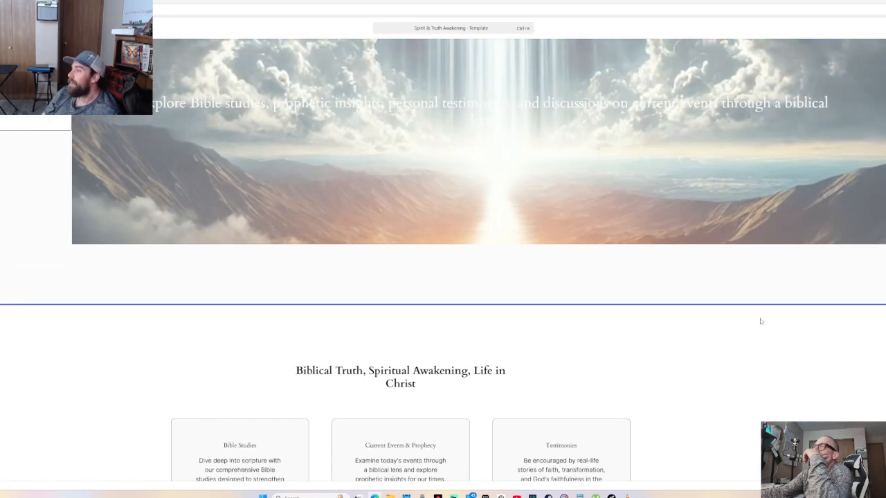
pyautogui.scroll(-5, 755, 325)
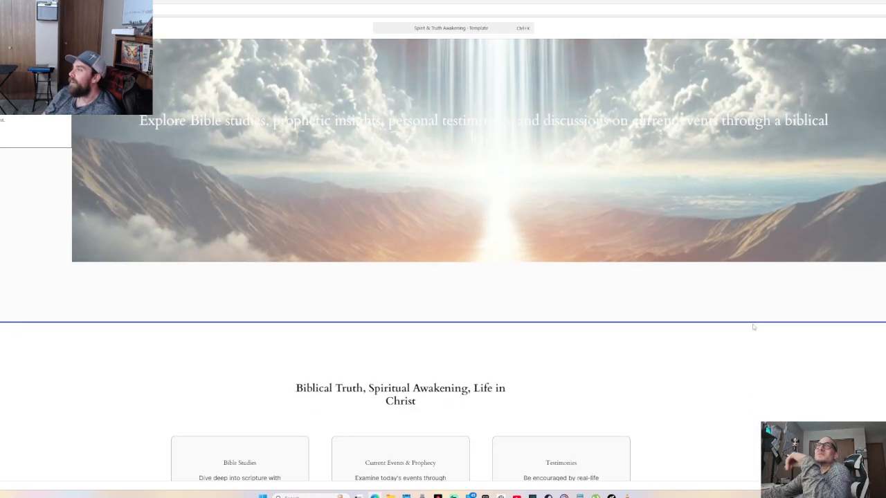
pyautogui.scroll(1, 753, 327)
pyautogui.hotkey('ctrl', 'z')
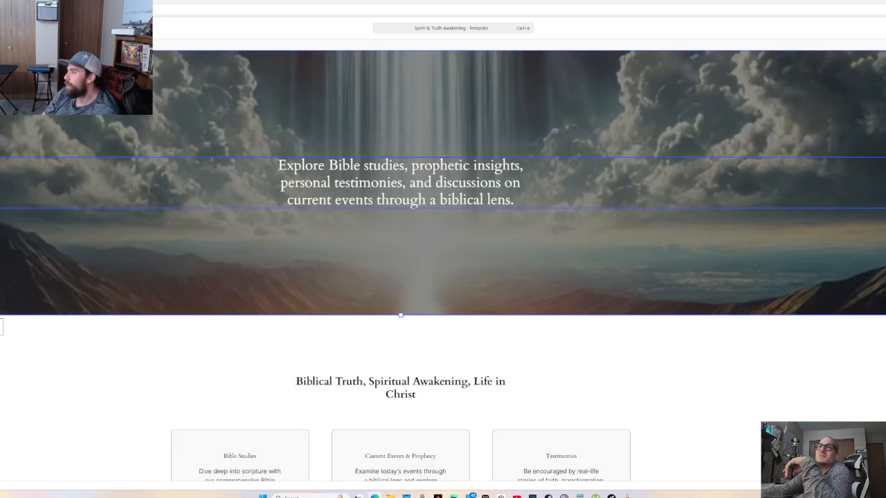
pyautogui.scroll(-1, 536, 270)
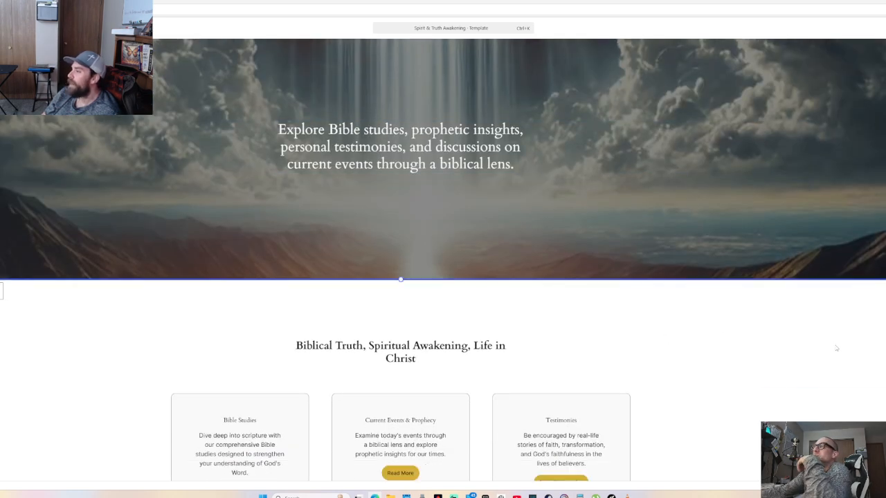
pyautogui.scroll(8, 839, 361)
pyautogui.scroll(-2, 838, 359)
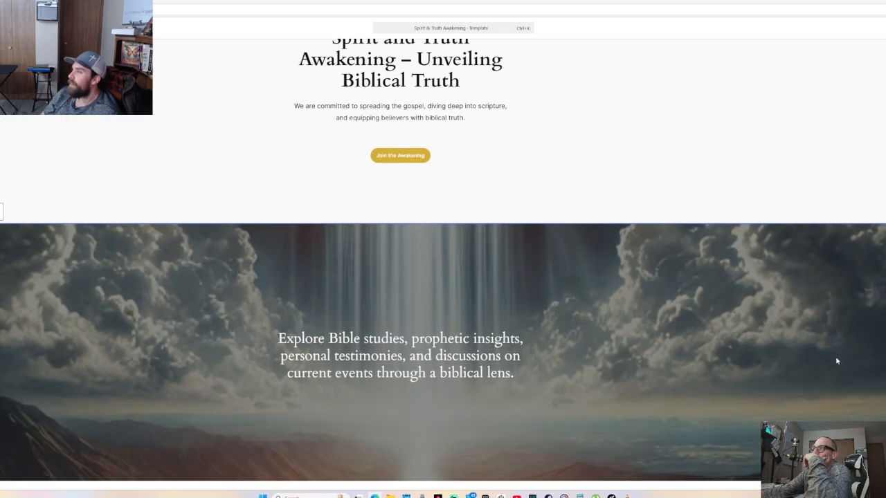
pyautogui.scroll(2, 836, 360)
pyautogui.scroll(-10, 836, 361)
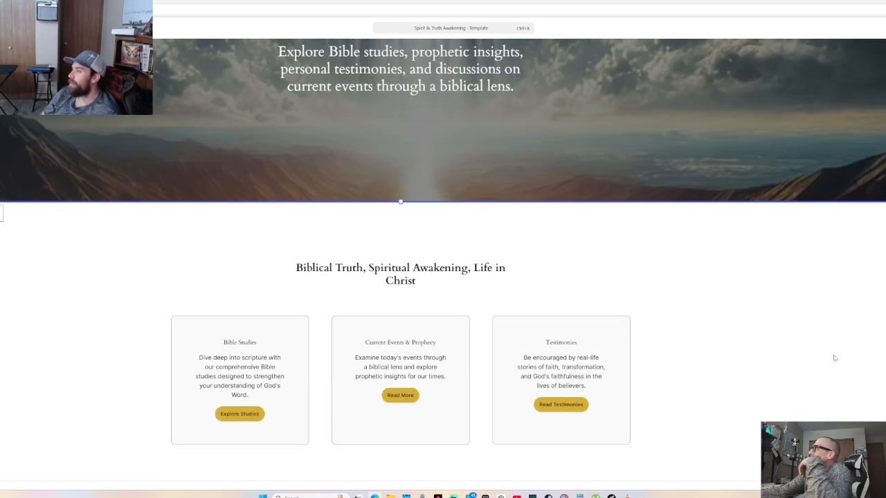
pyautogui.scroll(-2, 357, 365)
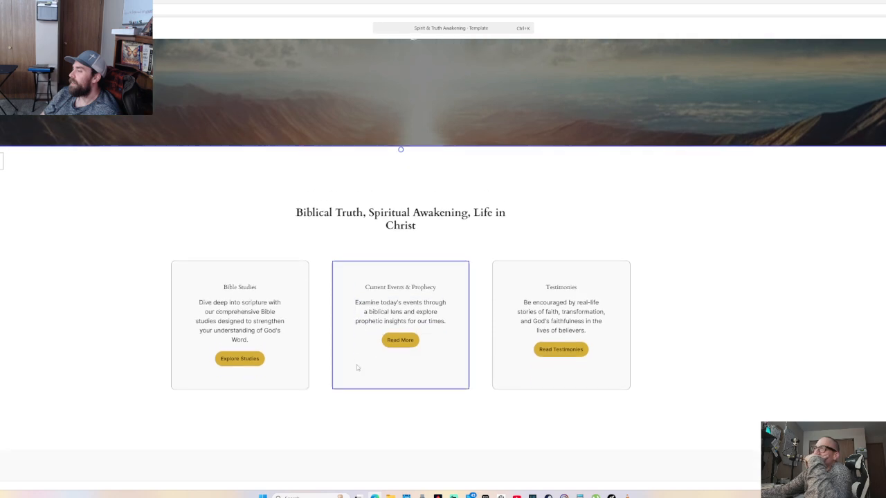
pyautogui.scroll(1, 356, 364)
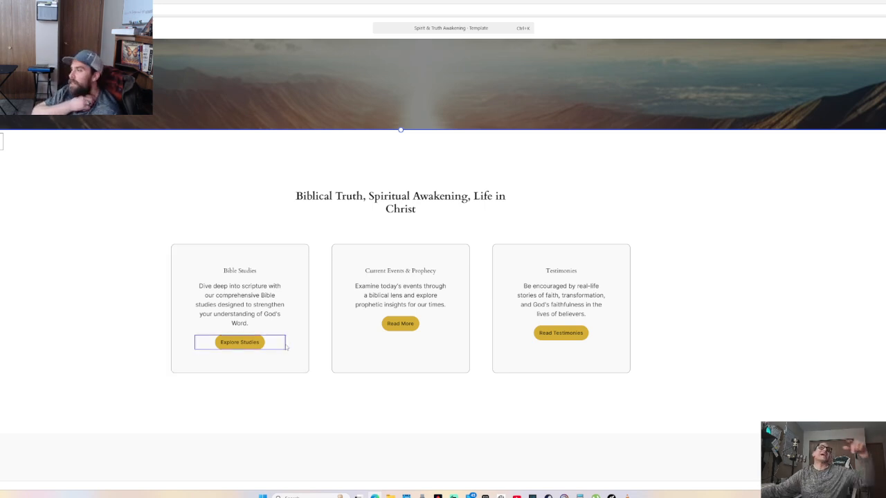
# Hide the Settings sidebar and scroll down to the Quick Links and social icons section
pyautogui.hotkey('ctrl', 'shift', ',')
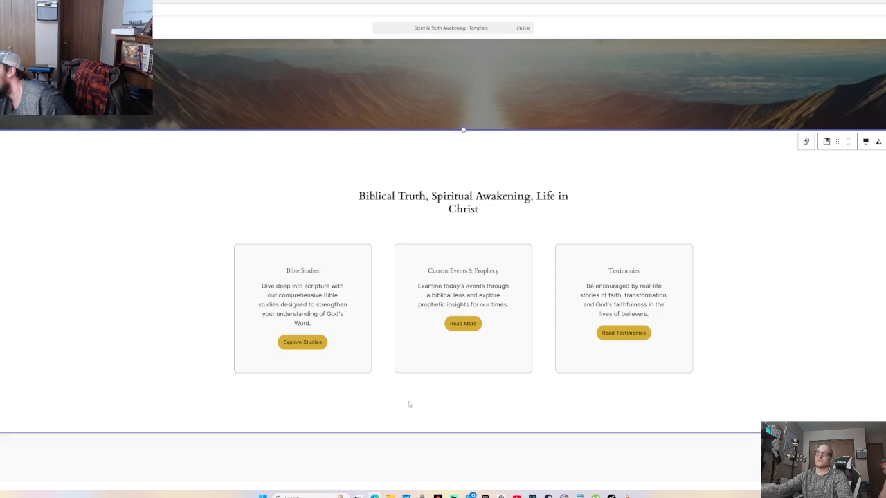
pyautogui.scroll(-3, 409, 402)
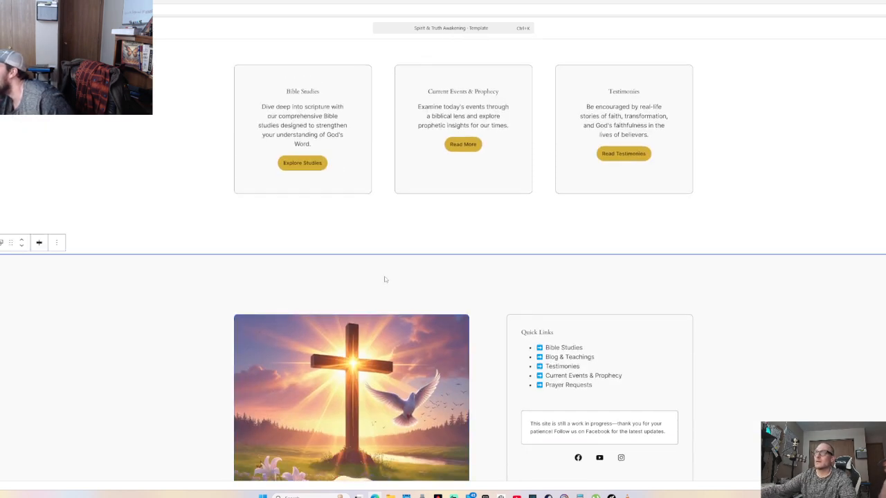
pyautogui.scroll(-6, 388, 280)
pyautogui.scroll(8, 405, 299)
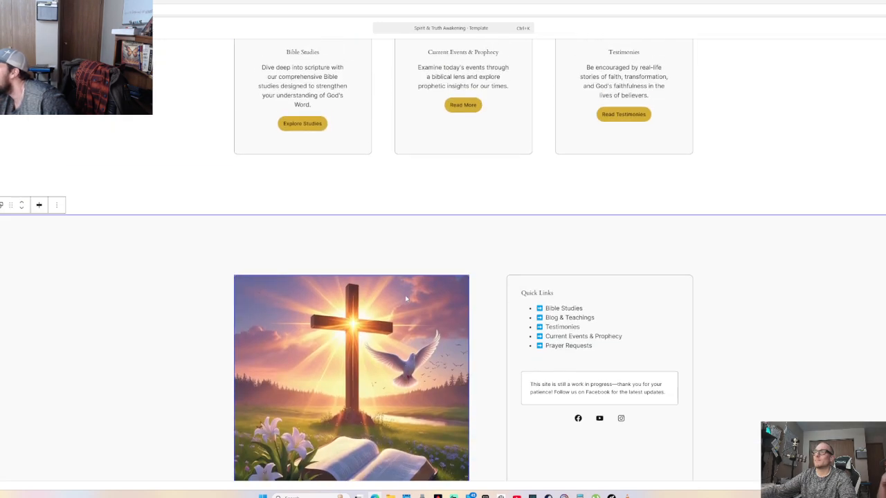
pyautogui.scroll(-6, 418, 277)
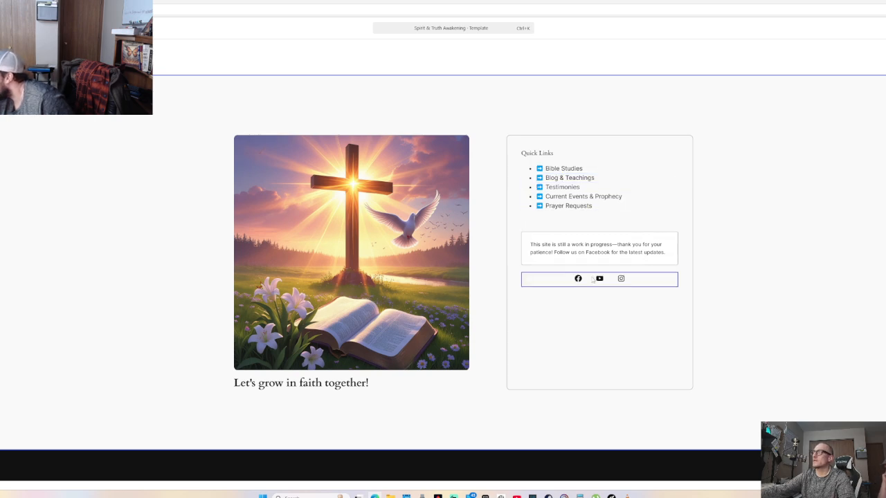
# Set the Facebook icon's link to the Spirit and Truth Awakening Facebook page
pyautogui.click(577, 279)
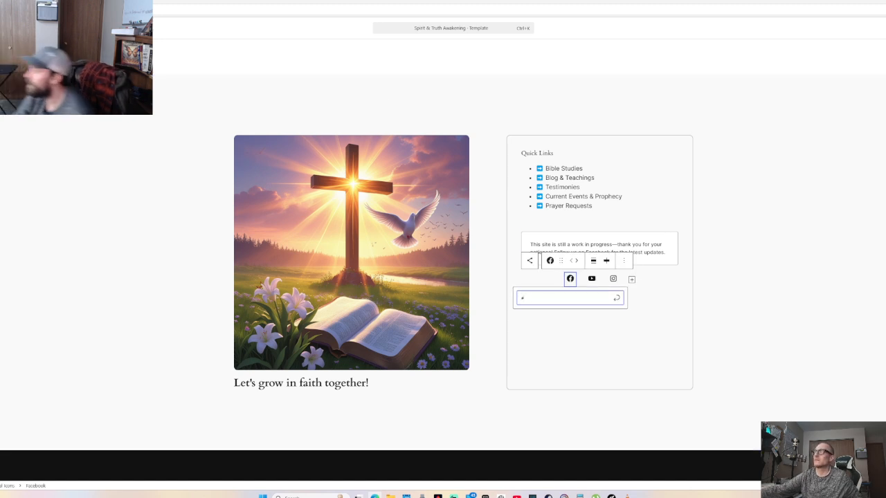
pyautogui.hotkey('ctrl', 'Tab')
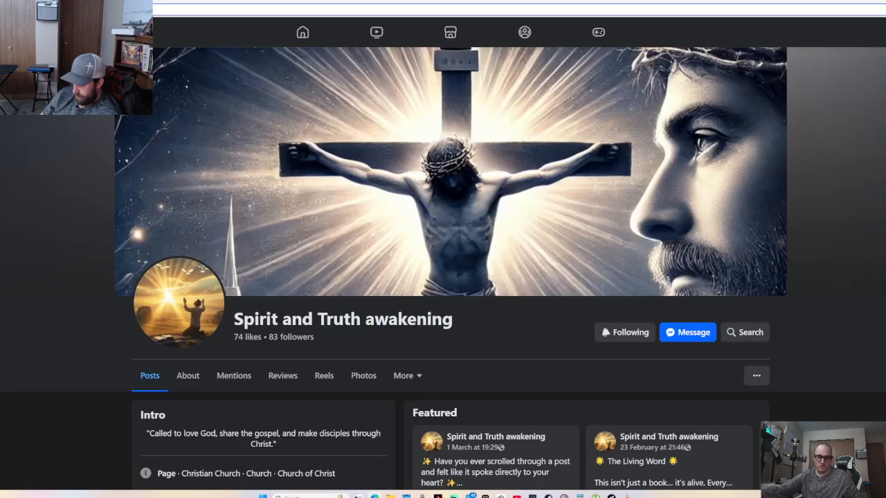
pyautogui.hotkey('ctrl', 'shift', 'Tab')
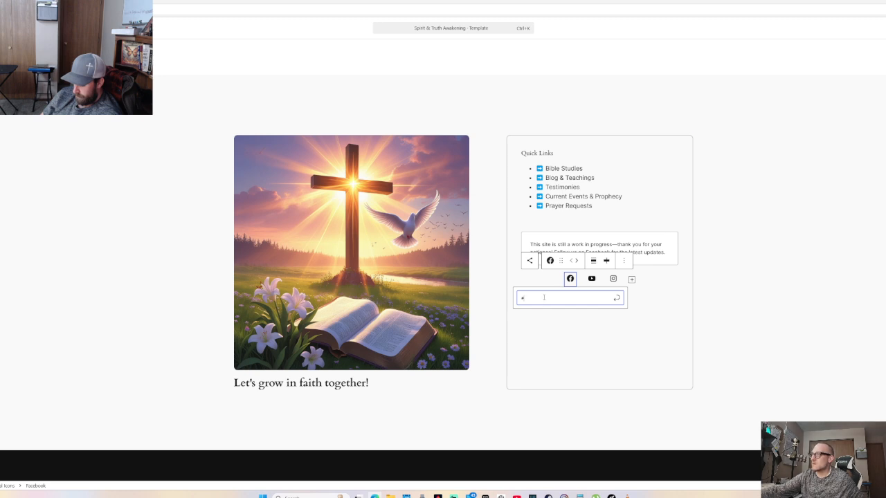
pyautogui.press('BackSpace')
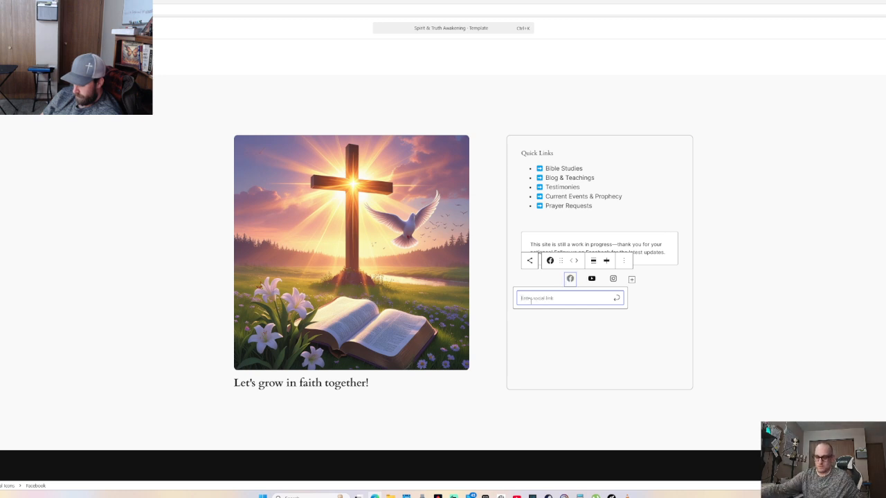
pyautogui.hotkey('ctrl', 'v')
pyautogui.press('Return')
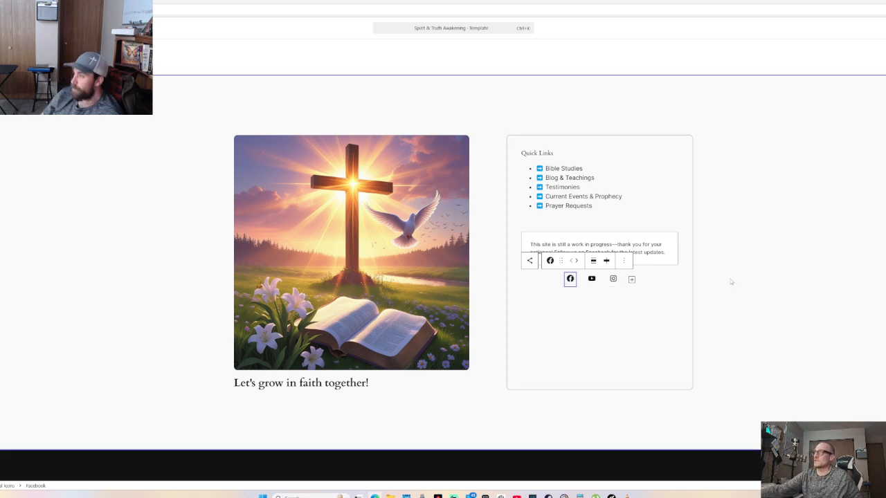
# Check the YouTube and Instagram icon links, then select the Quick Links panel
pyautogui.click(590, 280)
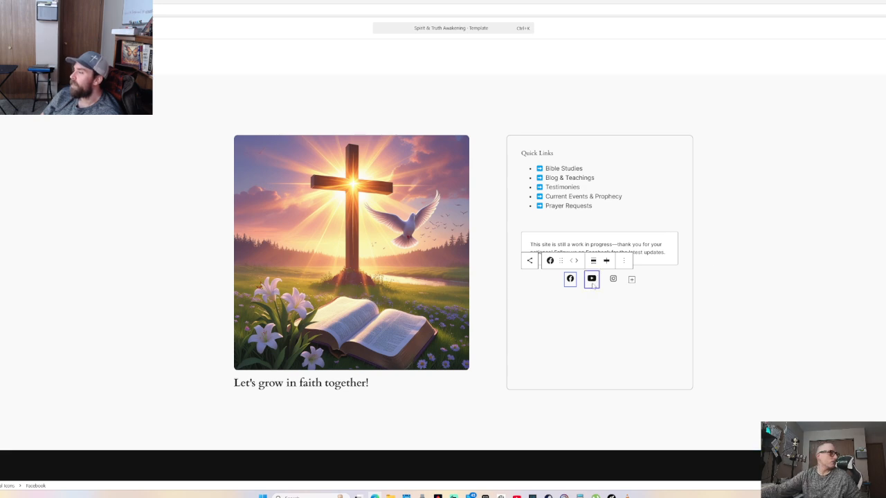
pyautogui.click(593, 284)
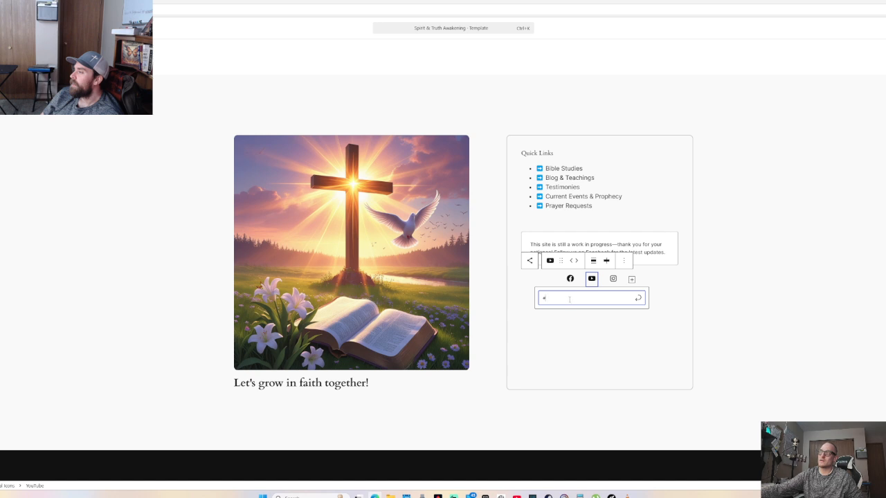
pyautogui.click(613, 278)
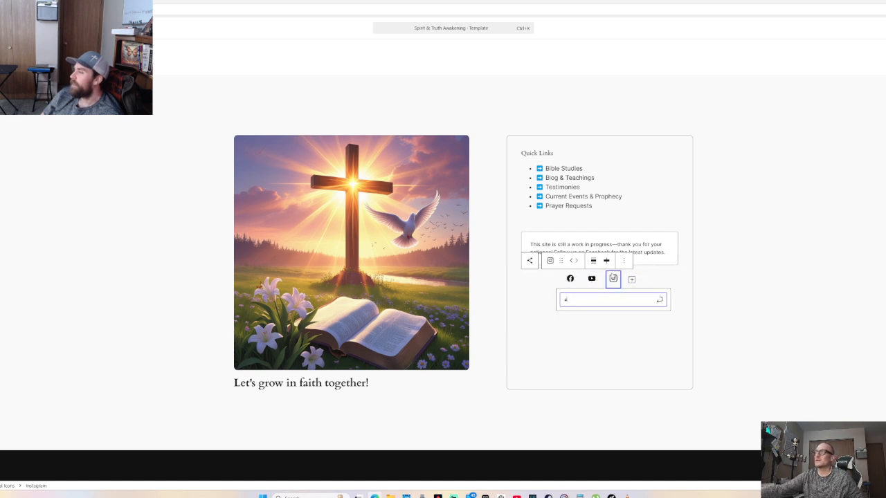
pyautogui.click(678, 196)
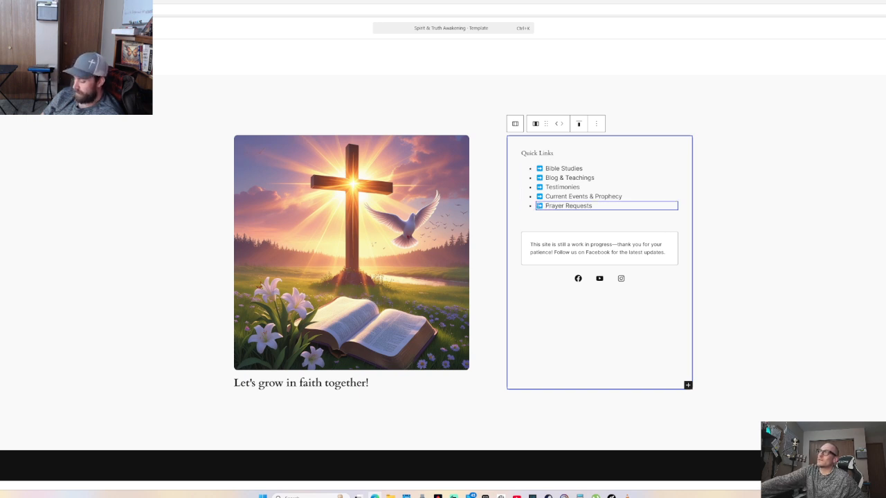
# Enter a contact e-mail address as a link on the Prayer Requests item
pyautogui.click(567, 206)
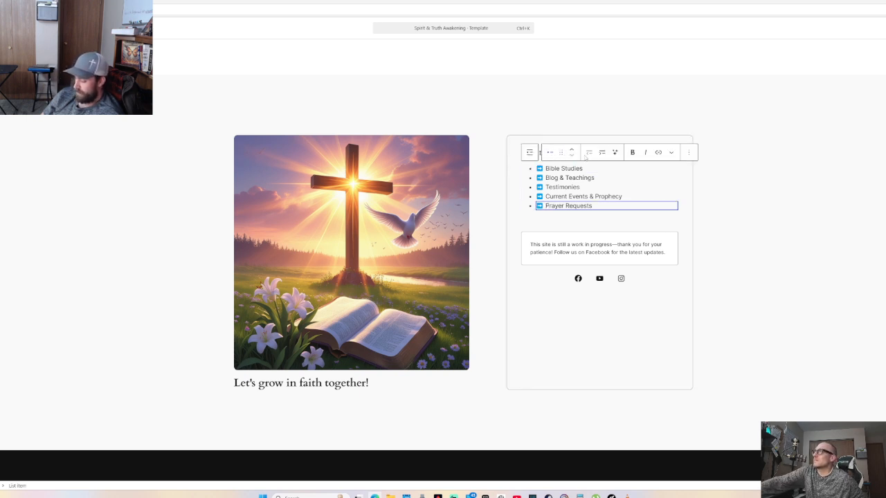
pyautogui.click(658, 152)
pyautogui.write('a')
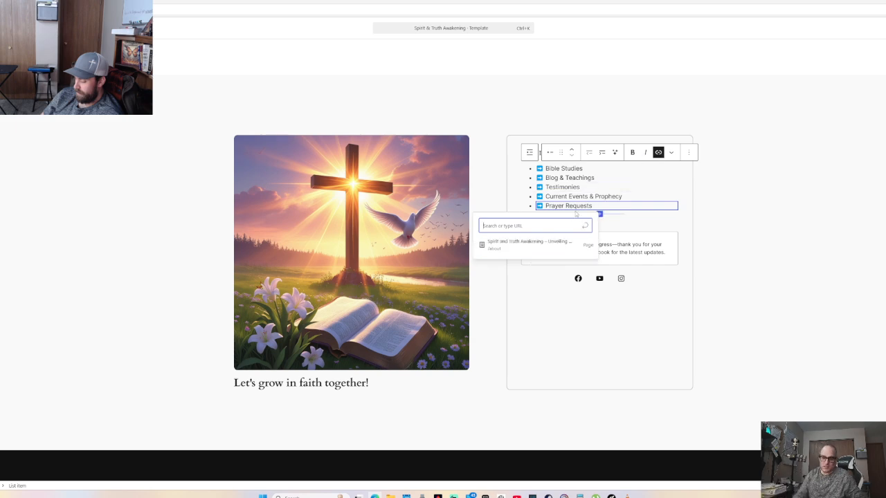
pyautogui.write('d')
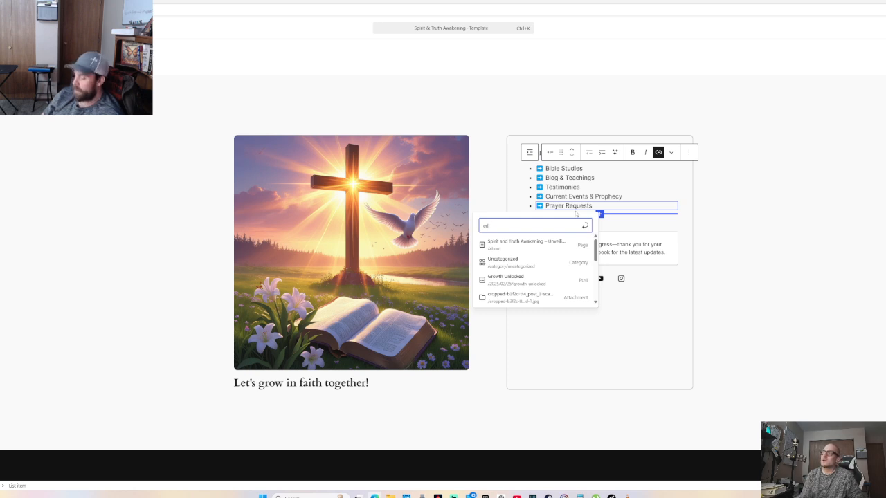
pyautogui.press('BackSpace')
pyautogui.press('BackSpace')
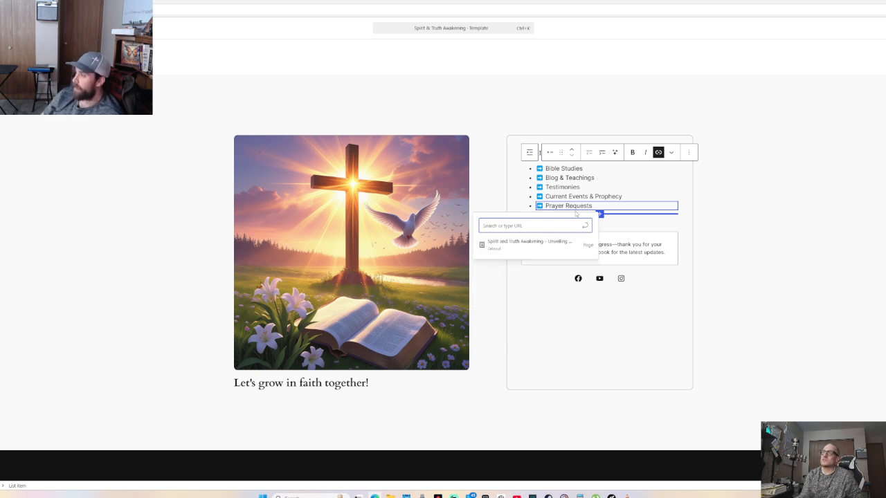
pyautogui.write('a')
pyautogui.press('BackSpace')
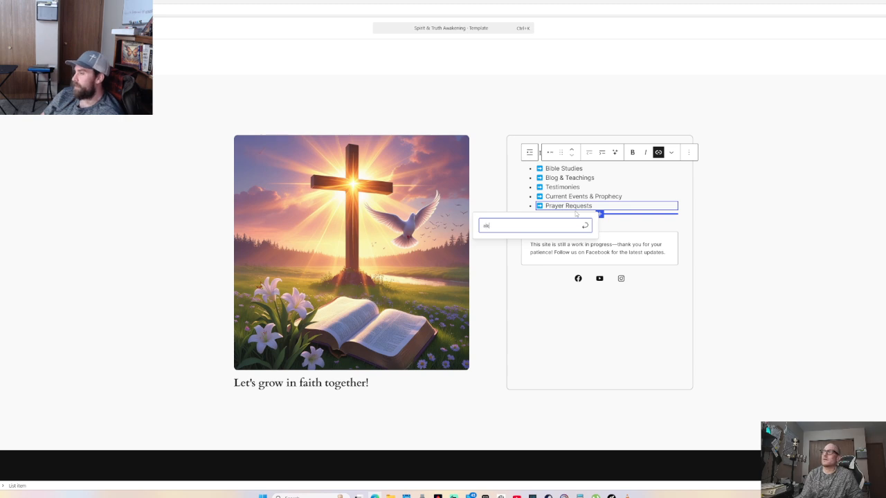
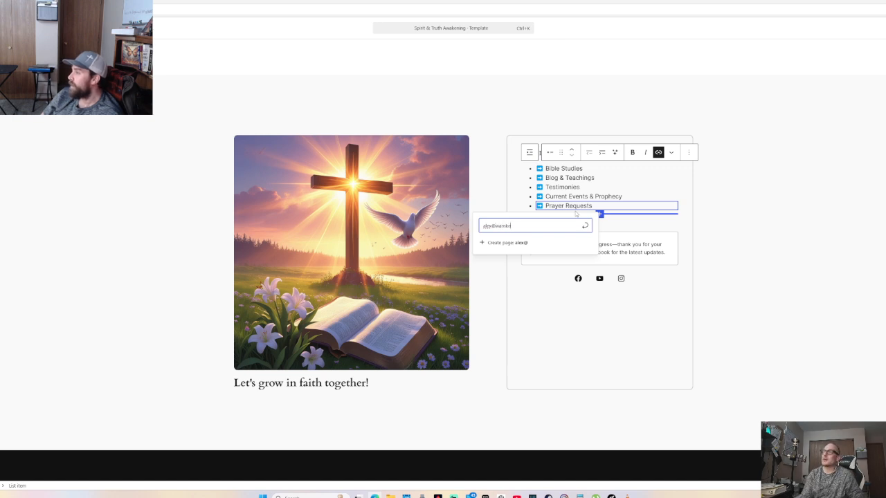
pyautogui.press('Return')
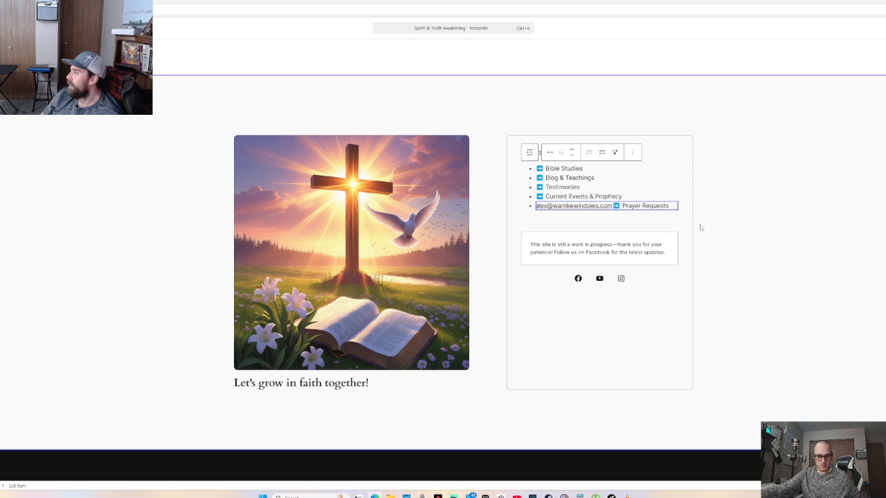
# Undo the stray e-mail text added to the Prayer Requests item
pyautogui.hotkey('ctrl', 'z')
pyautogui.click(580, 219)
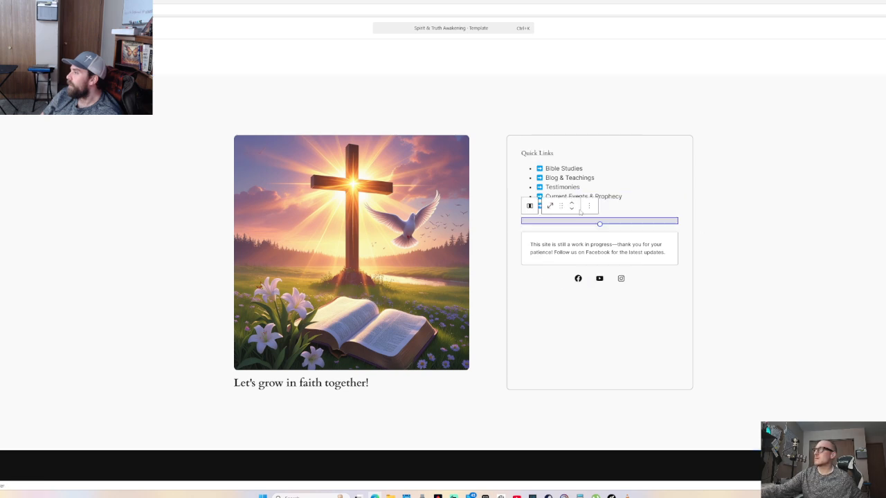
pyautogui.click(589, 206)
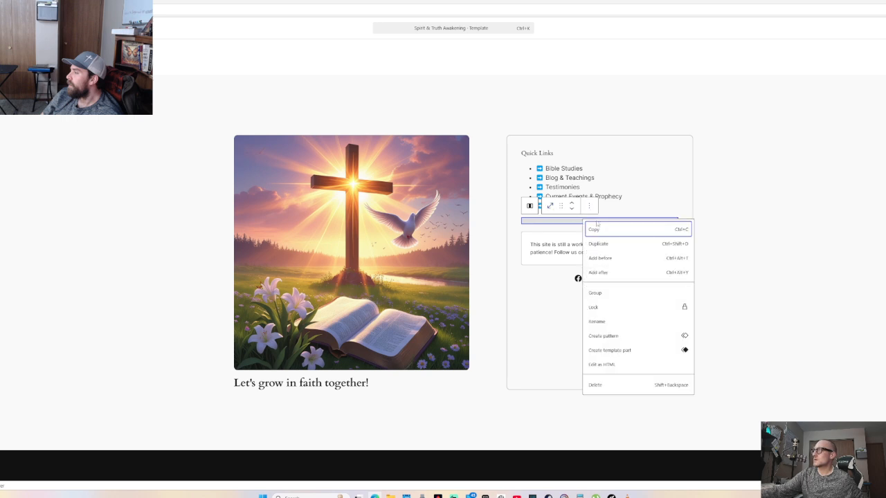
pyautogui.click(589, 208)
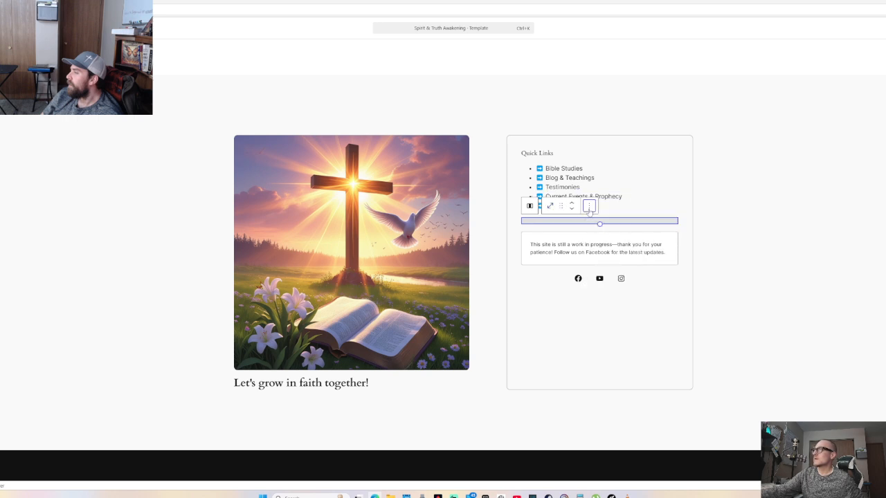
# Highlight the Prayer Requests text and paste the Facebook profile address as its link
pyautogui.click(648, 205)
pyautogui.moveTo(604, 206); pyautogui.dragTo(534, 206)
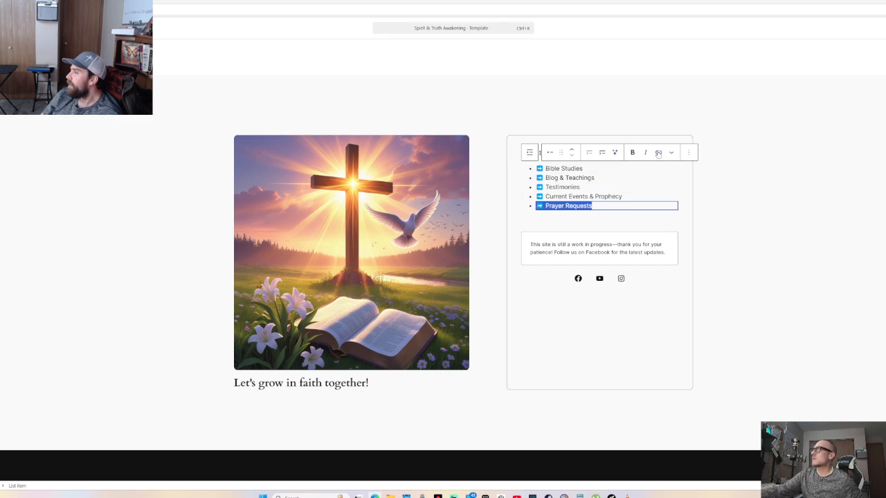
pyautogui.hotkey('ctrl', 'k')
pyautogui.hotkey('ctrl', 'v')
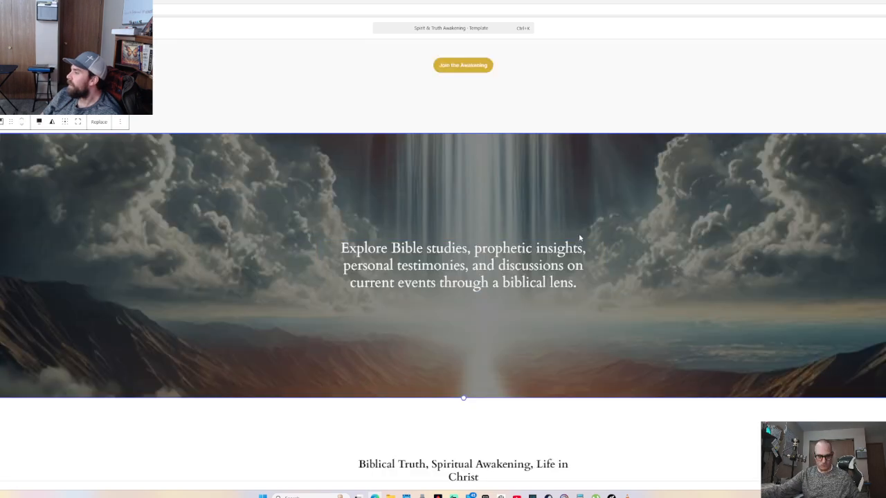
# Link the Prayer Requests text to the contact's e-mail address
pyautogui.scroll(-6, 578, 235)
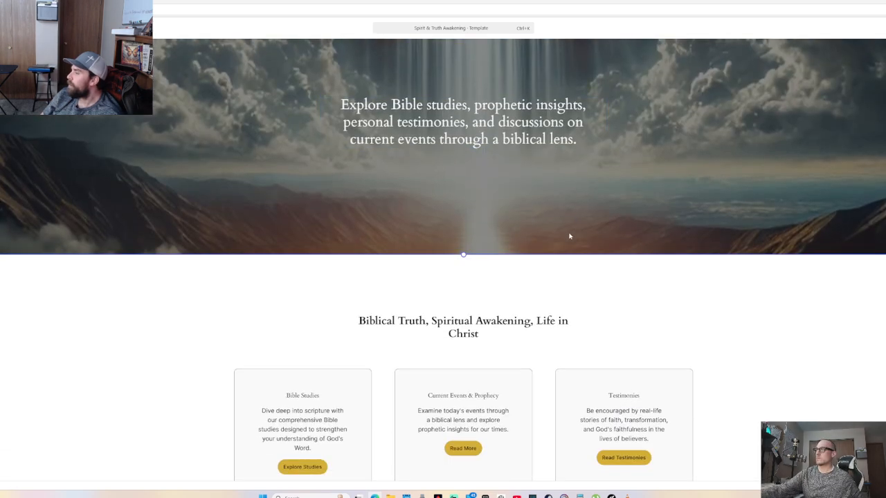
pyautogui.scroll(-2, 574, 337)
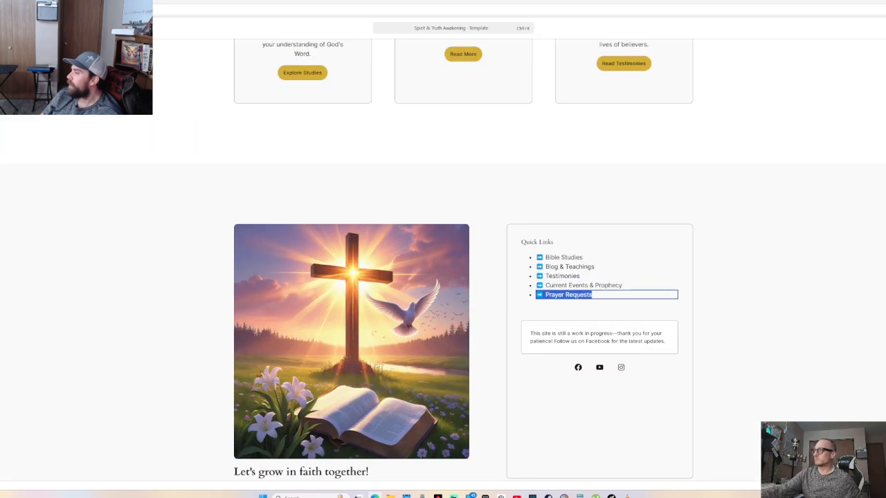
pyautogui.click(588, 295)
pyautogui.hotkey('ctrl', 'k')
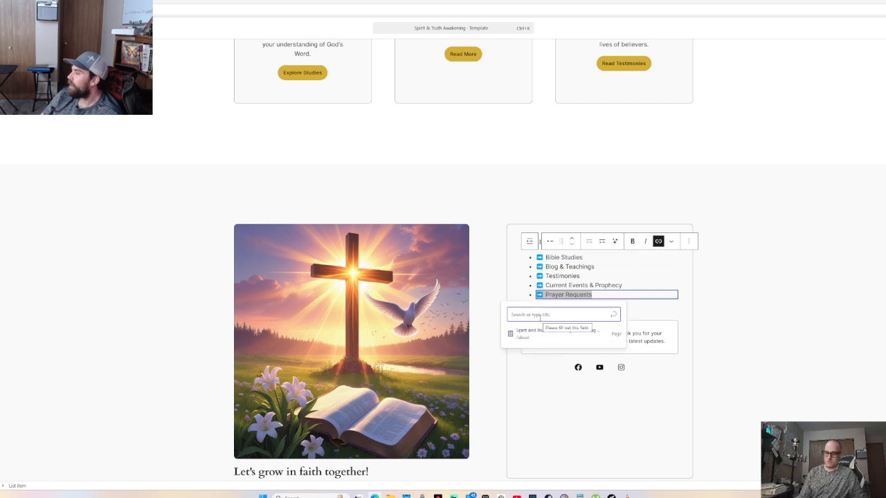
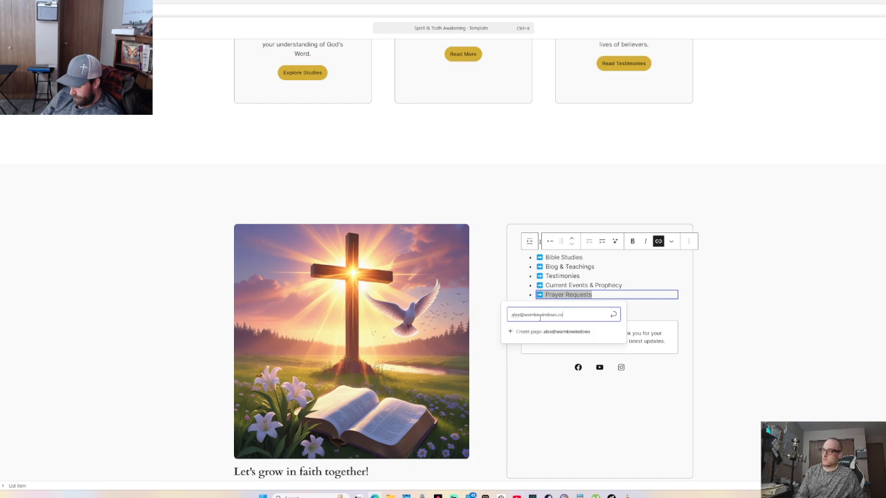
pyautogui.press('Return')
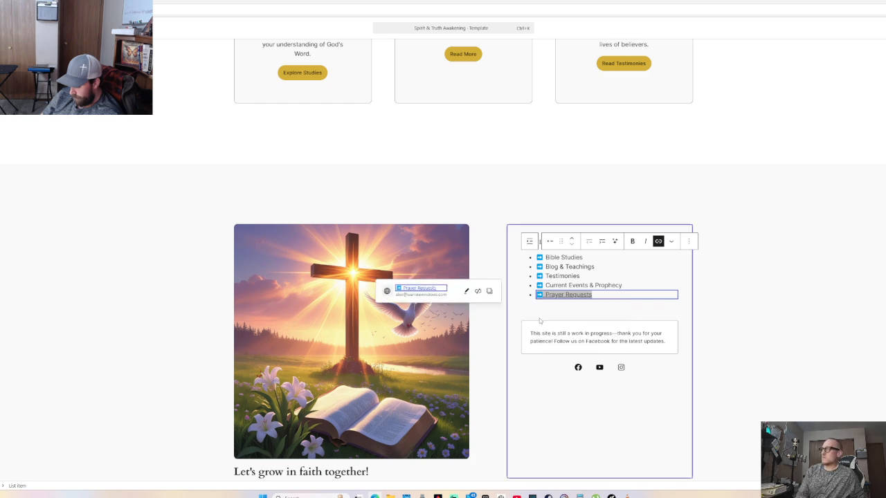
pyautogui.click(718, 297)
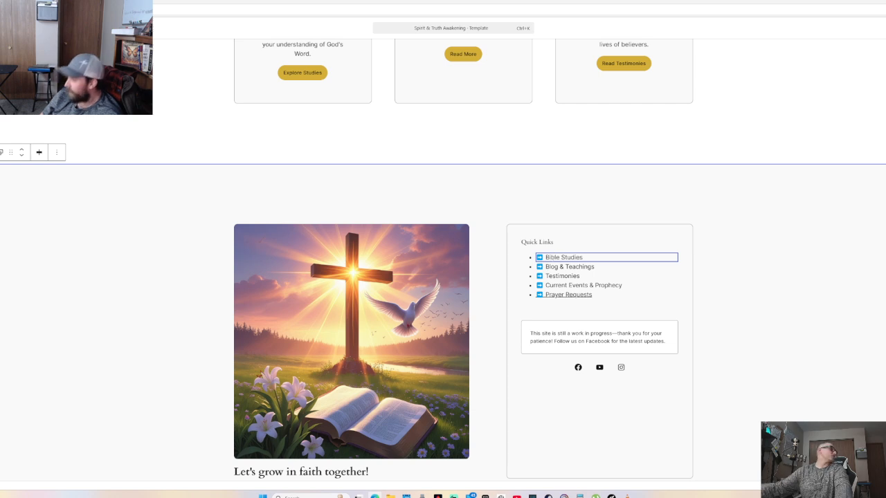
pyautogui.scroll(4, 538, 172)
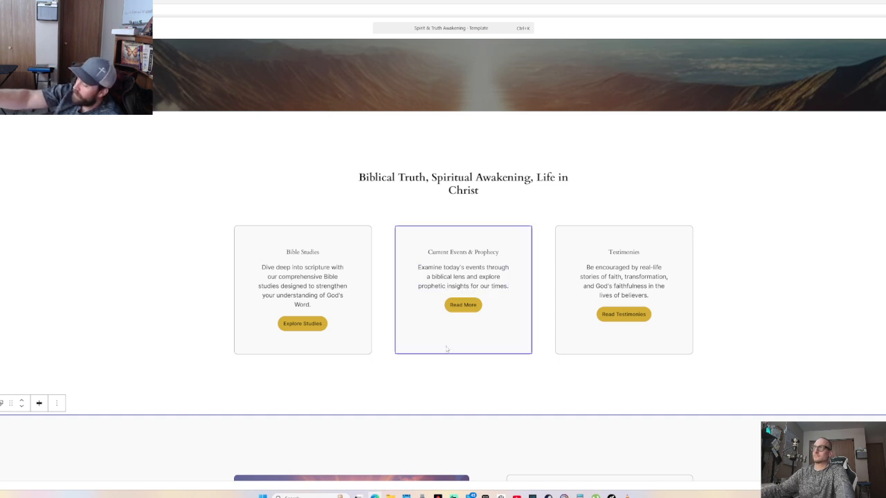
pyautogui.scroll(-5, 446, 349)
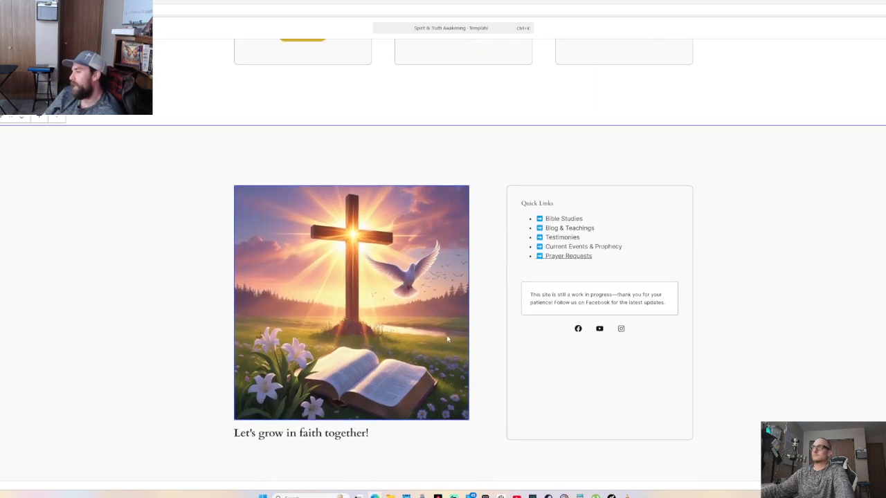
pyautogui.scroll(3, 448, 338)
pyautogui.click(472, 197)
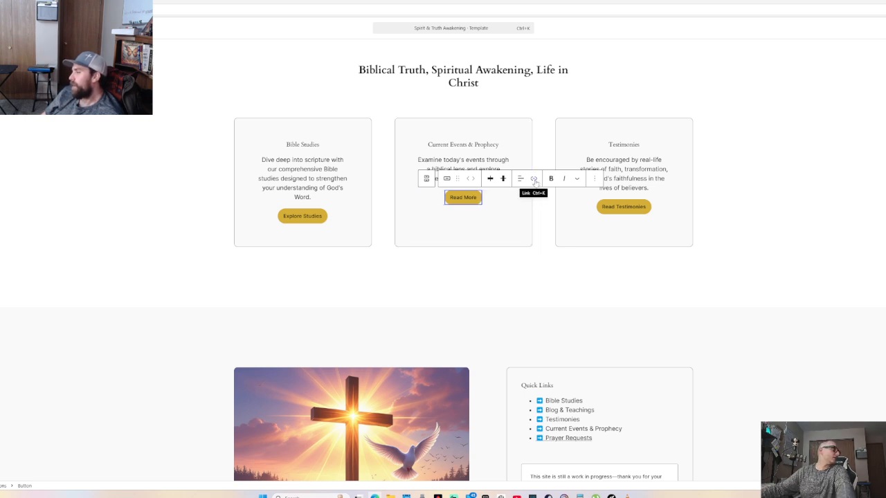
pyautogui.click(534, 180)
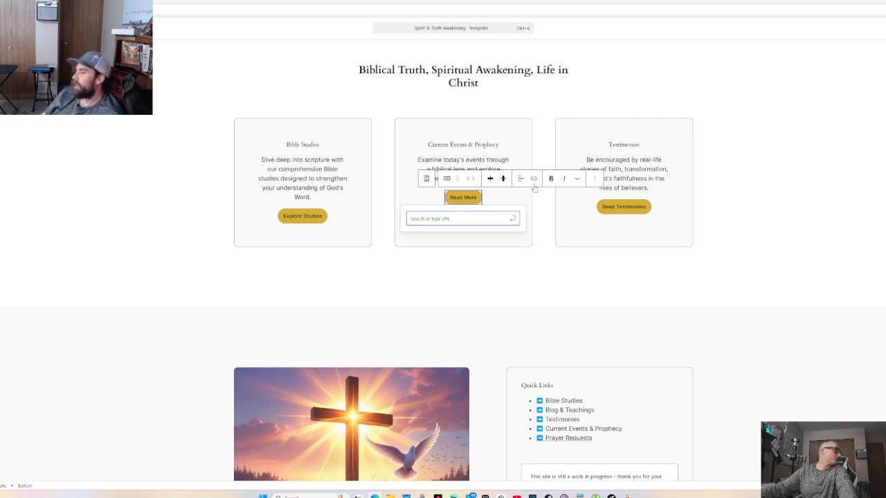
pyautogui.click(538, 235)
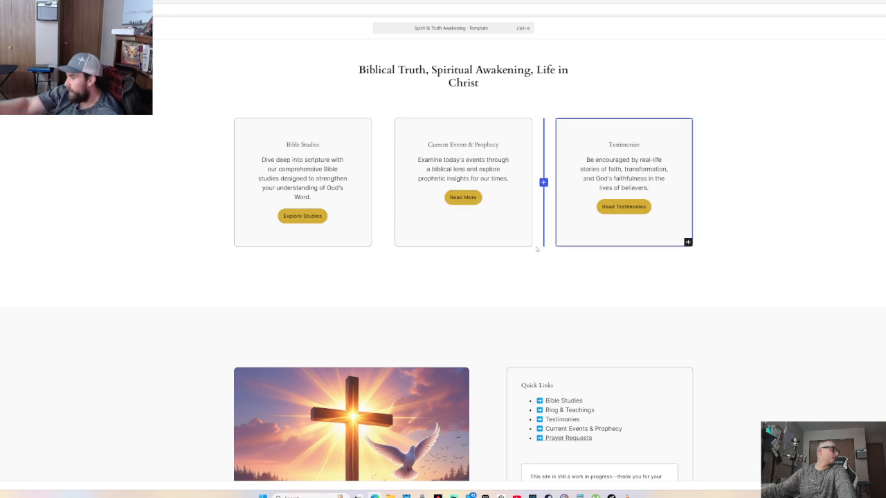
pyautogui.click(463, 197)
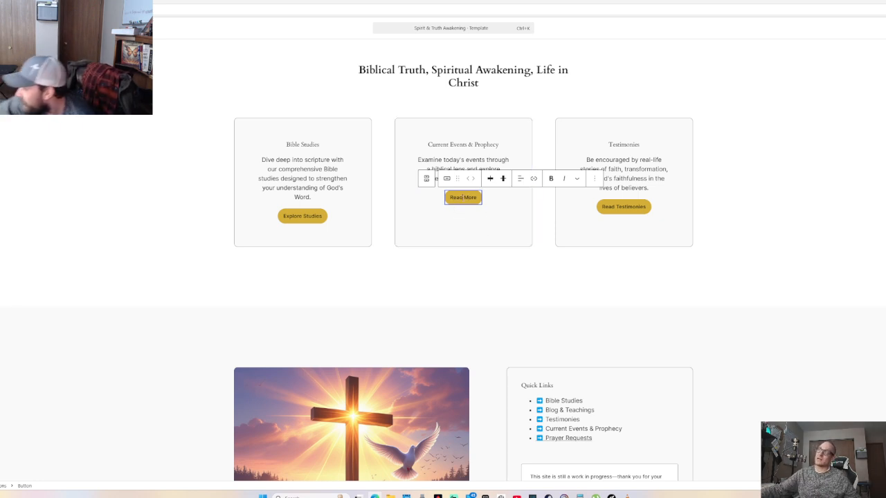
pyautogui.click(534, 180)
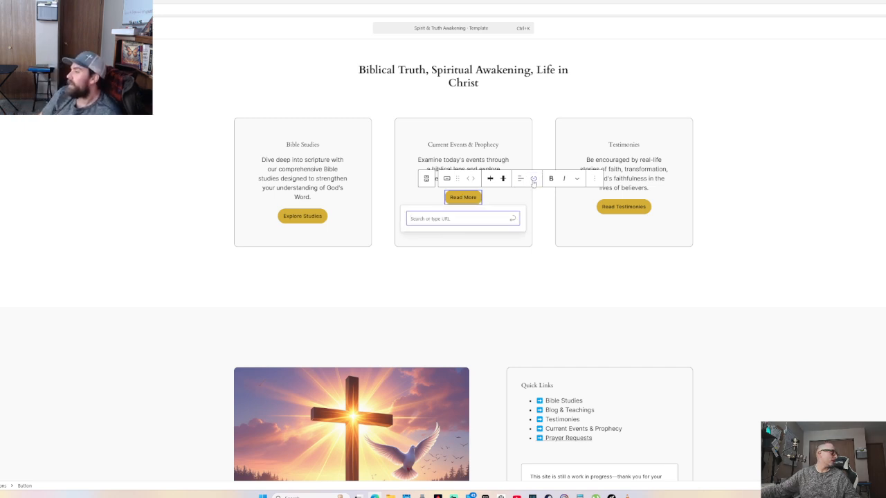
pyautogui.click(644, 207)
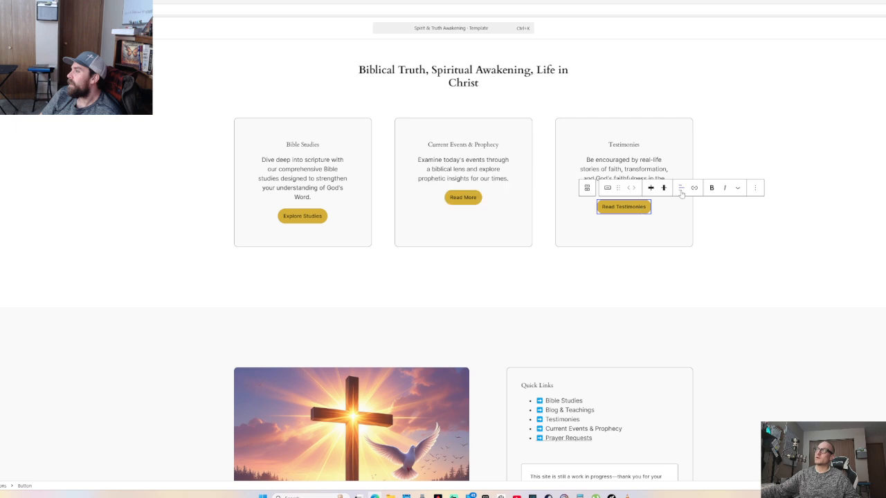
pyautogui.click(302, 216)
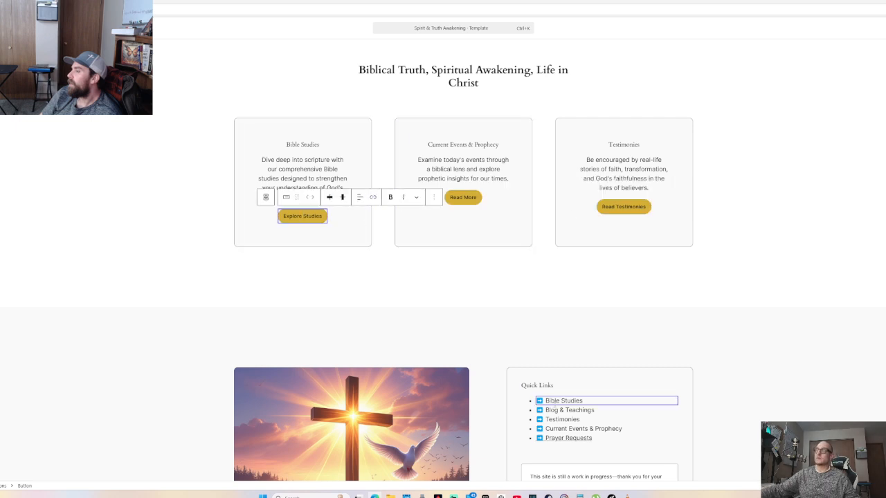
pyautogui.scroll(2, 551, 409)
pyautogui.scroll(-1, 552, 411)
pyautogui.scroll(-2, 552, 410)
pyautogui.click(551, 365)
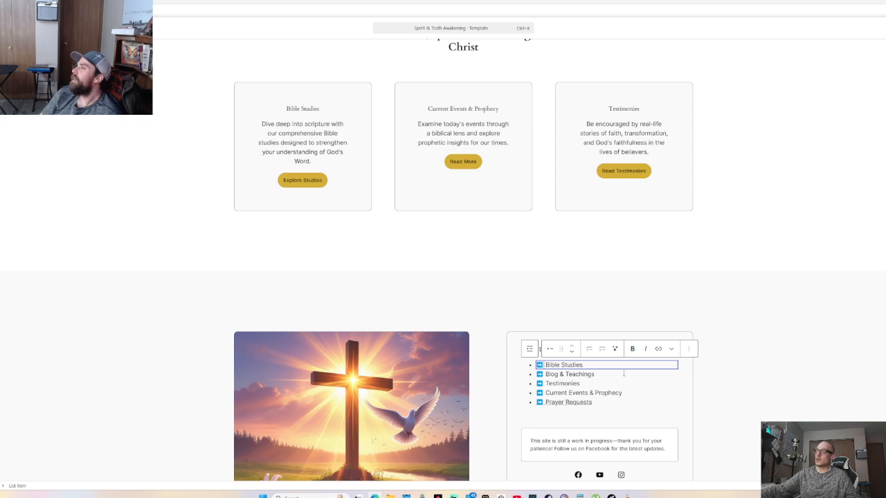
pyautogui.scroll(-6, 583, 394)
pyautogui.scroll(9, 582, 221)
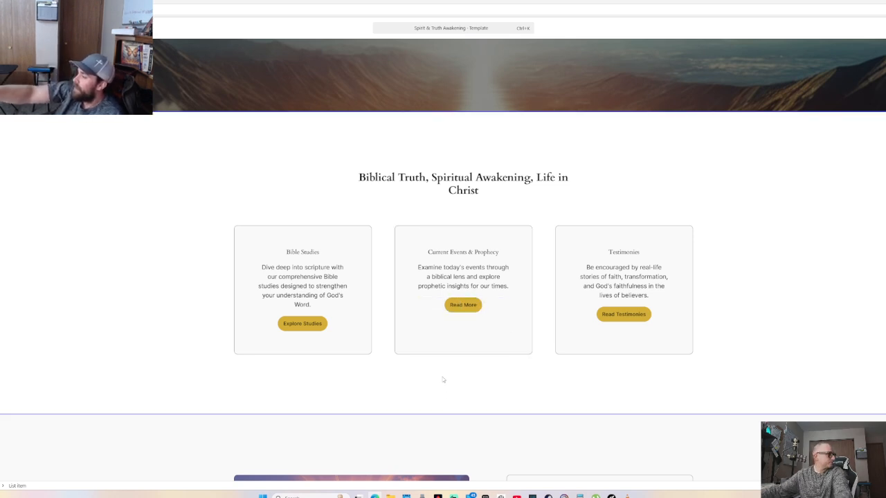
pyautogui.scroll(-5, 443, 374)
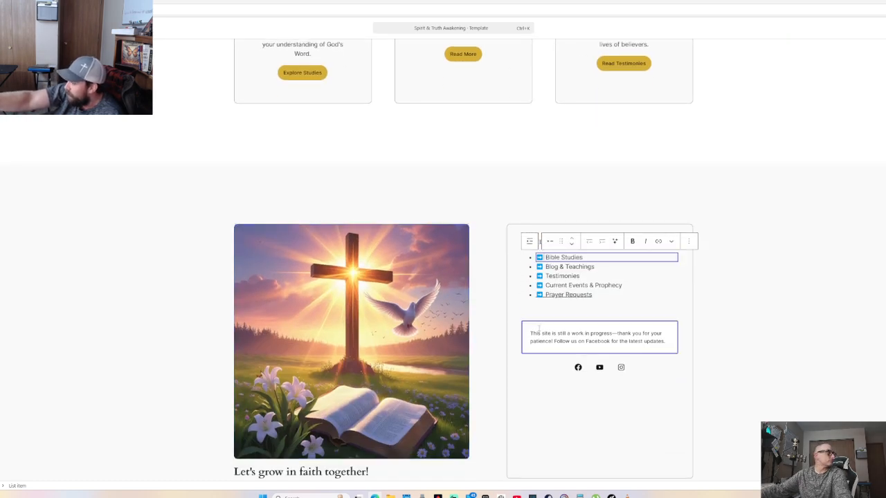
pyautogui.scroll(5, 463, 255)
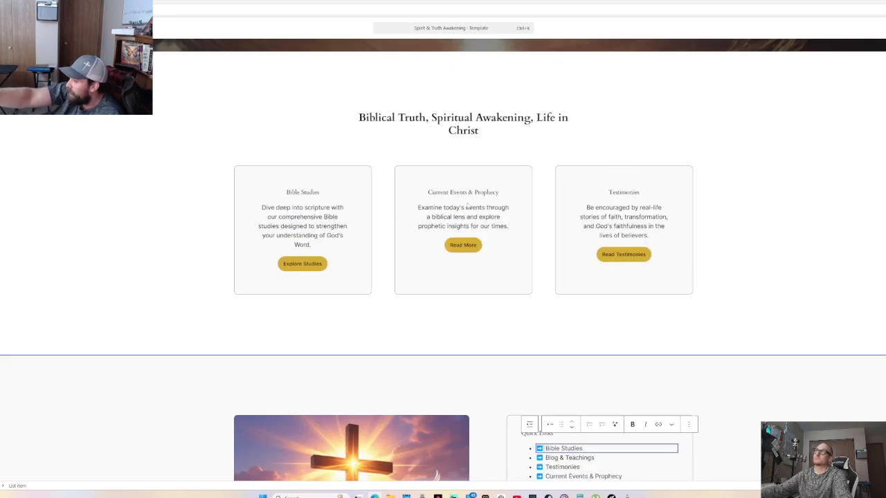
pyautogui.scroll(-2, 463, 255)
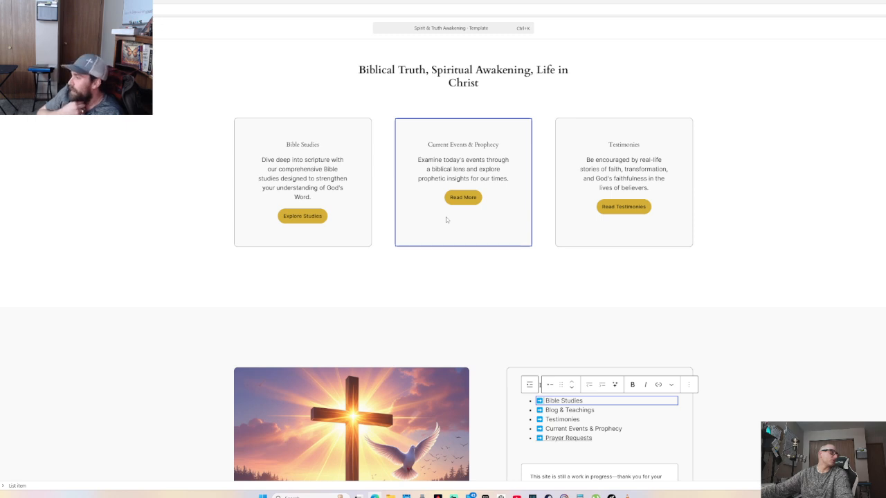
pyautogui.moveTo(381, 161)
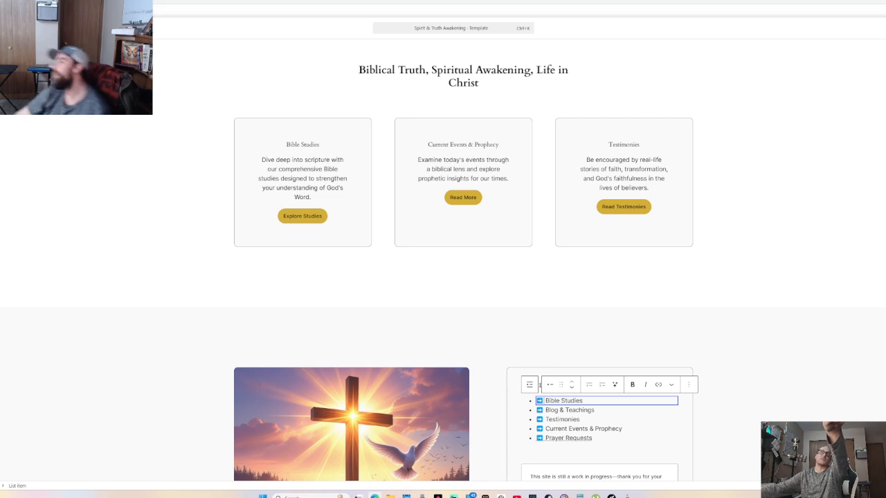
pyautogui.click(277, 9)
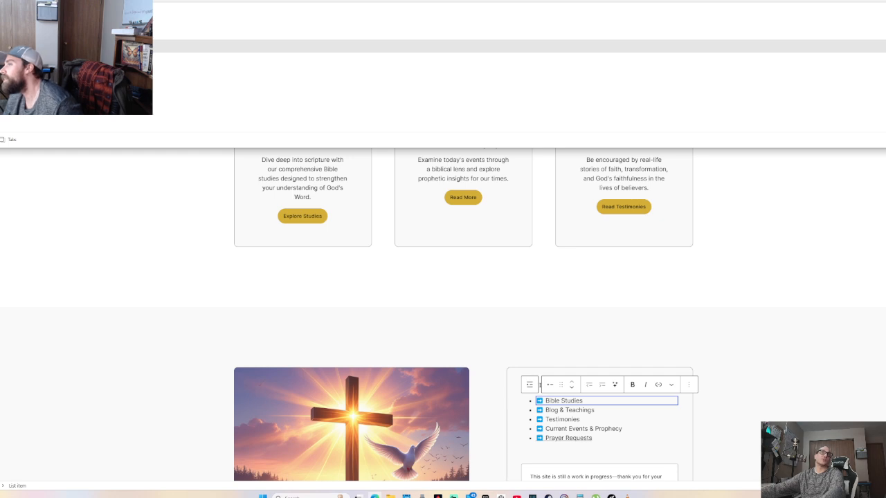
pyautogui.click(463, 197)
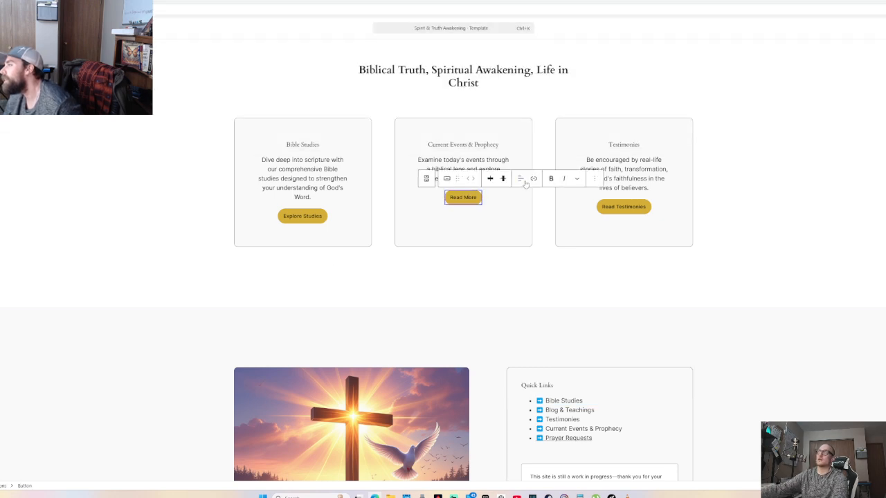
pyautogui.click(533, 178)
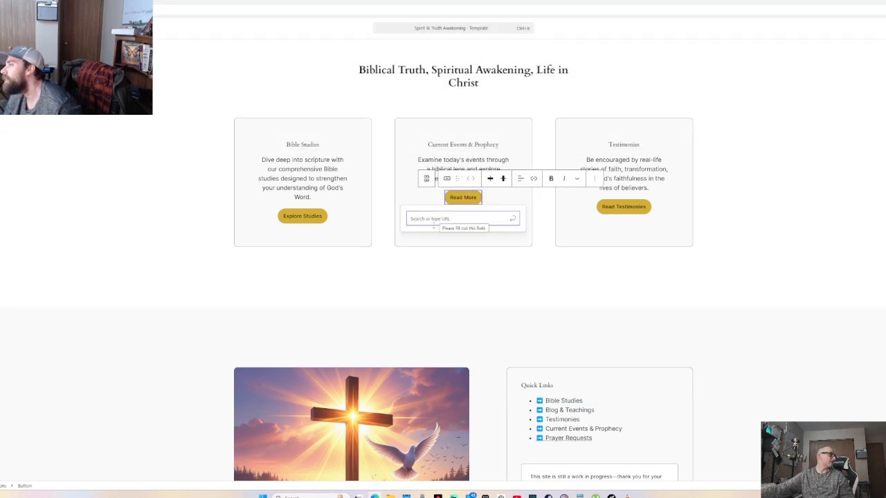
pyautogui.click(419, 310)
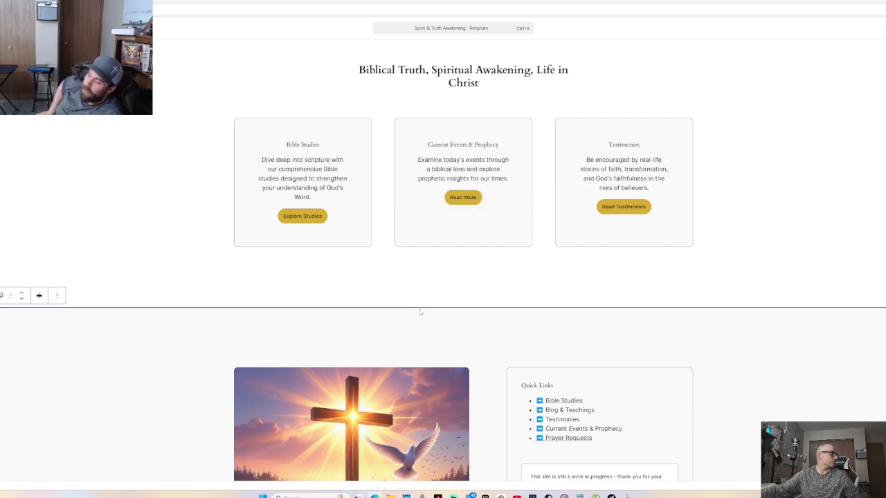
pyautogui.scroll(-5, 419, 309)
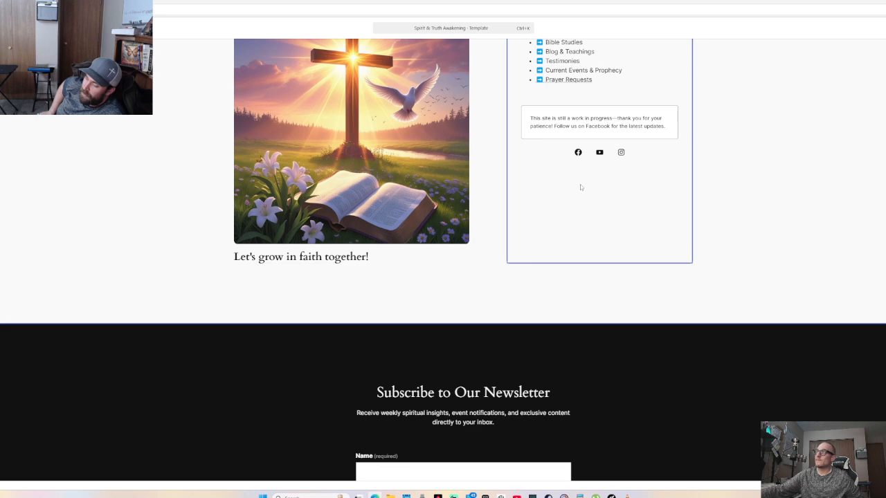
# Paste the ministry's Facebook profile URL as the Facebook icon's link and confirm it
pyautogui.click(578, 151)
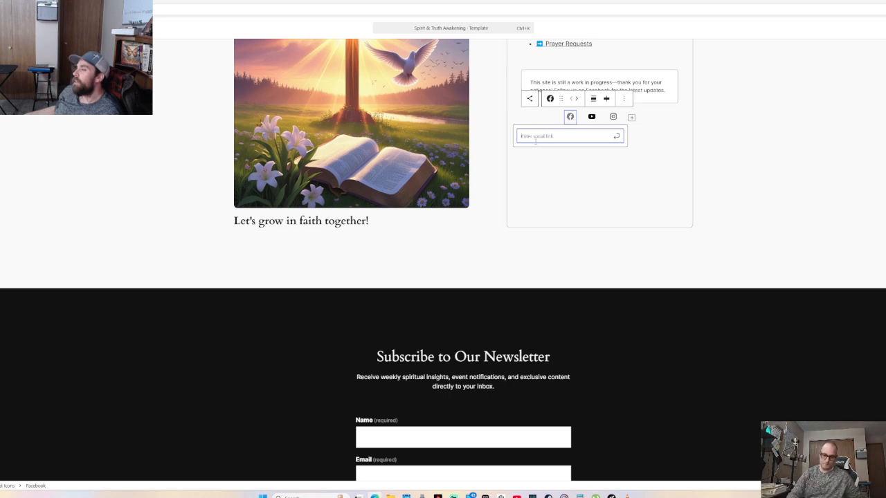
pyautogui.hotkey('ctrl', 'v')
pyautogui.press('Return')
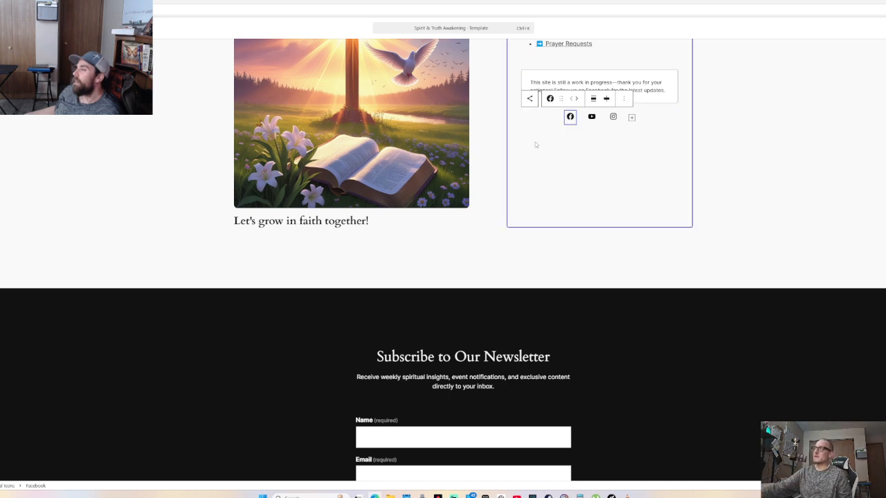
pyautogui.click(571, 116)
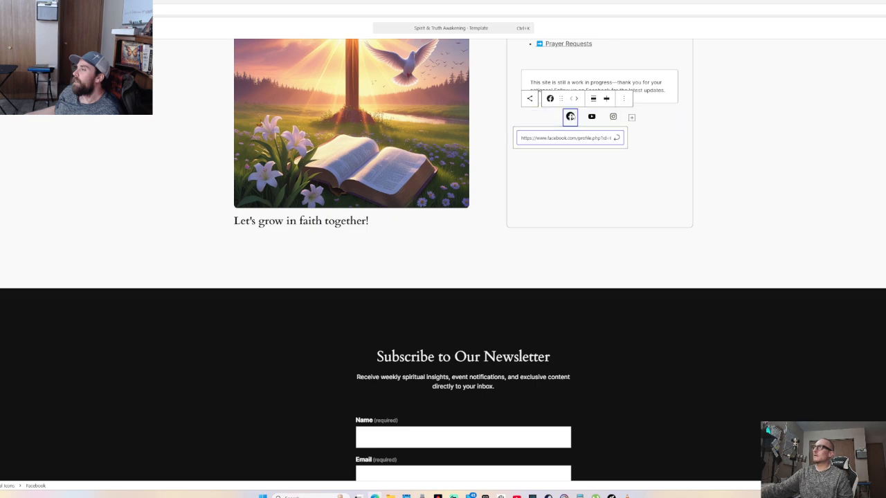
pyautogui.press('Return')
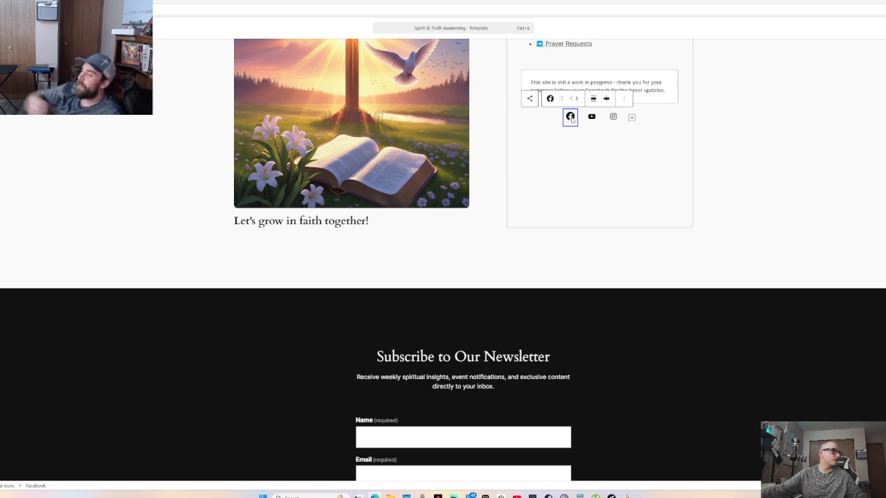
pyautogui.scroll(4, 555, 197)
# Scroll to the clouds Cover banner below the hero section and select it
pyautogui.scroll(10, 556, 198)
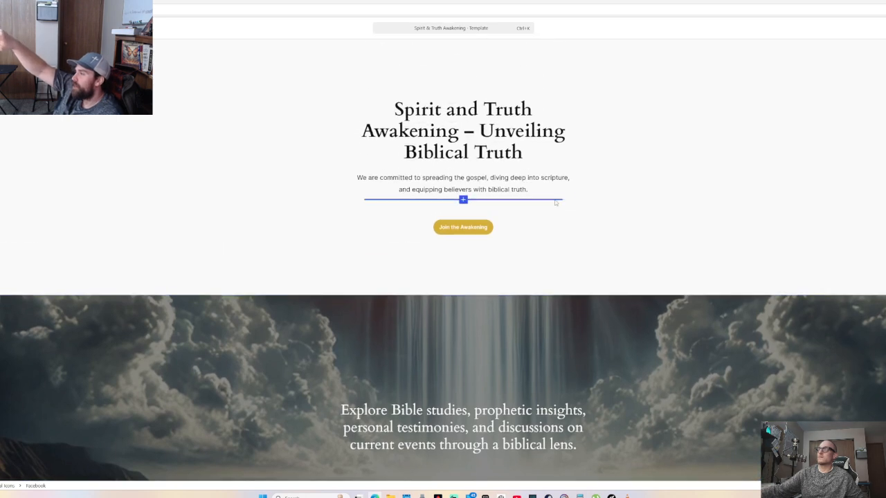
pyautogui.scroll(-2, 577, 208)
pyautogui.scroll(-2, 580, 233)
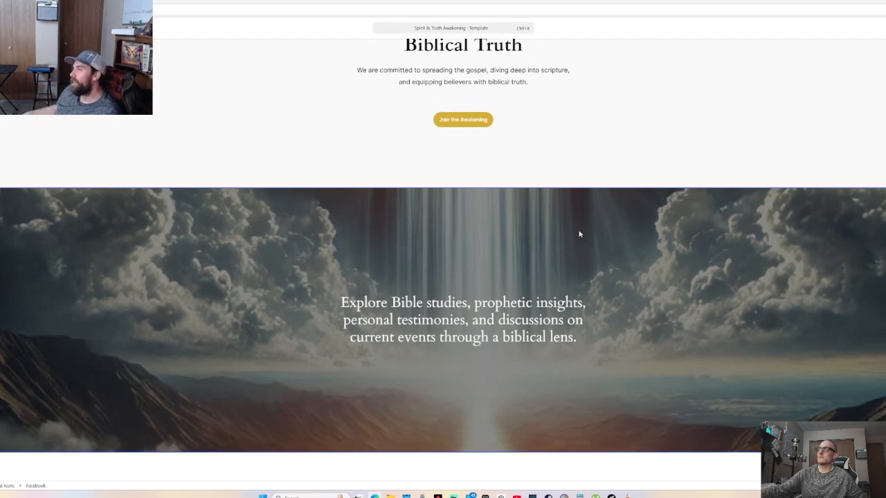
pyautogui.scroll(-2, 578, 232)
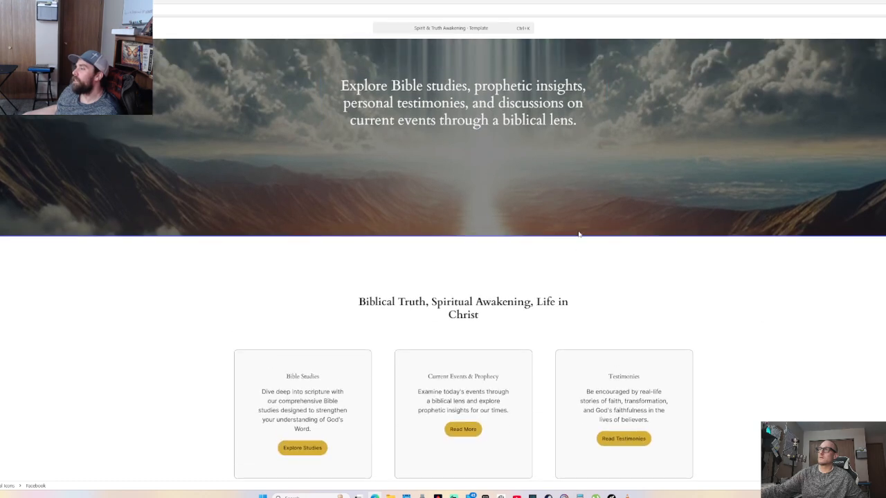
pyautogui.scroll(-3, 579, 234)
pyautogui.scroll(-4, 579, 235)
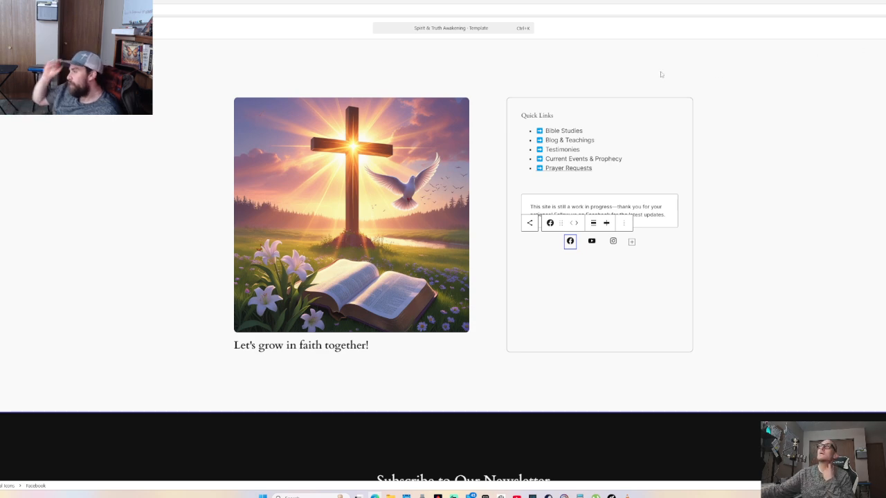
pyautogui.scroll(1, 173, 122)
pyautogui.scroll(10, 173, 122)
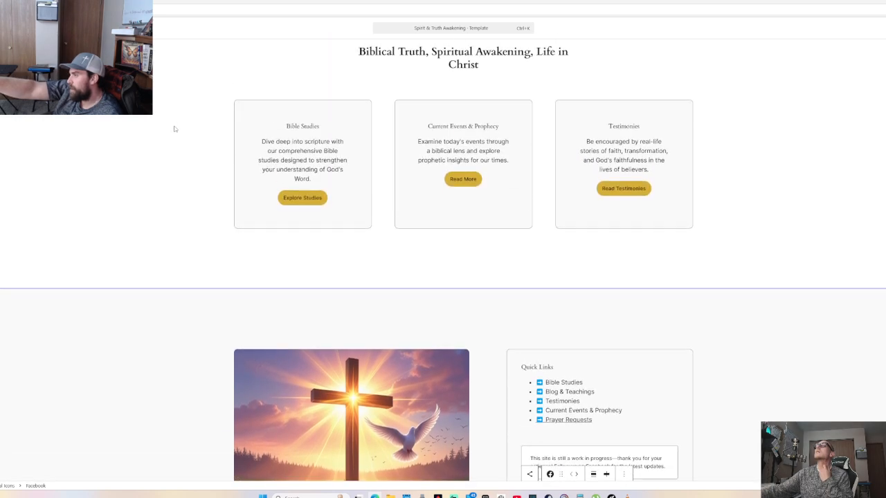
pyautogui.scroll(-1, 180, 138)
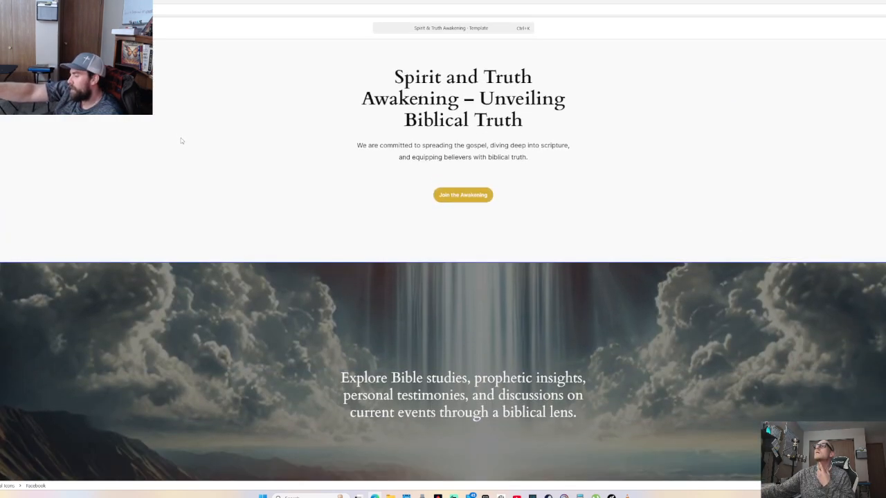
pyautogui.scroll(1, 187, 155)
pyautogui.click(261, 299)
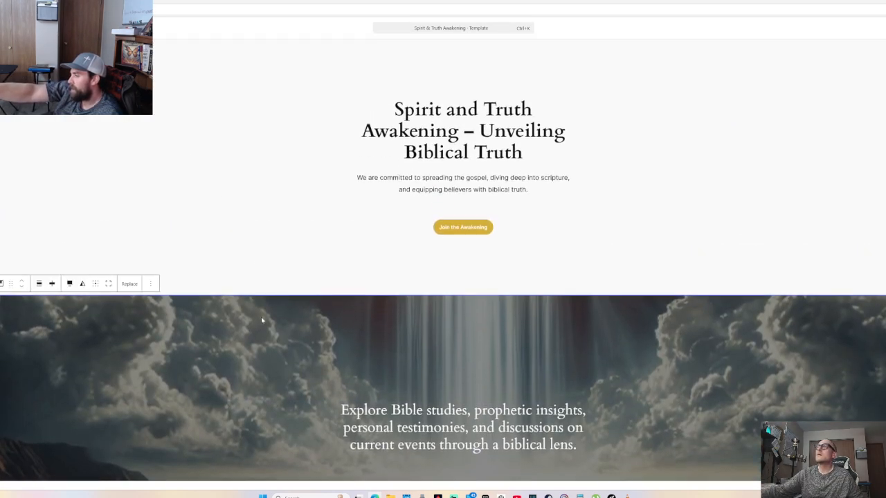
# Drag the banner's bottom edge down three times to stretch it much taller
pyautogui.scroll(-3, 267, 293)
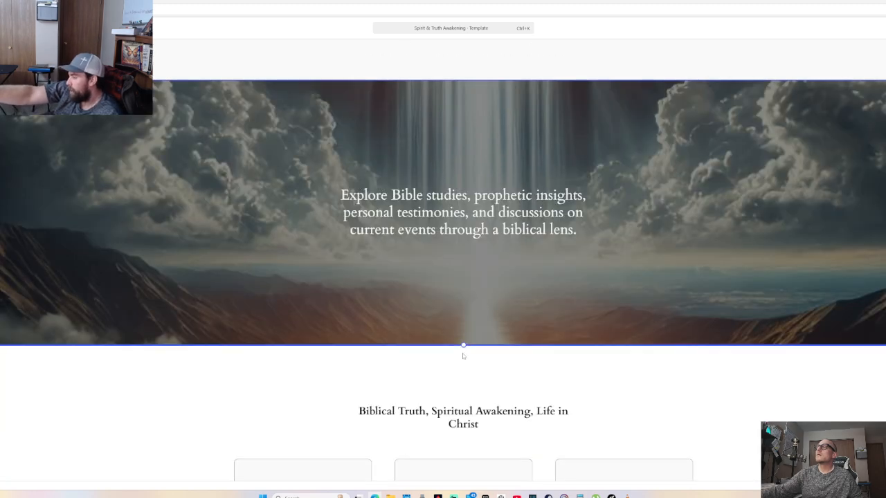
pyautogui.moveTo(463, 345); pyautogui.dragTo(465, 493)
pyautogui.scroll(-5, 472, 225)
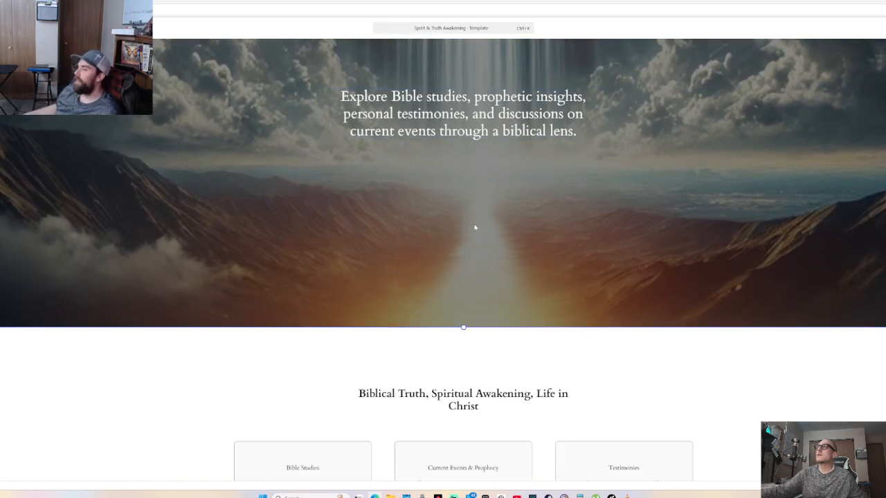
pyautogui.moveTo(462, 183); pyautogui.dragTo(502, 446)
pyautogui.scroll(-7, 498, 358)
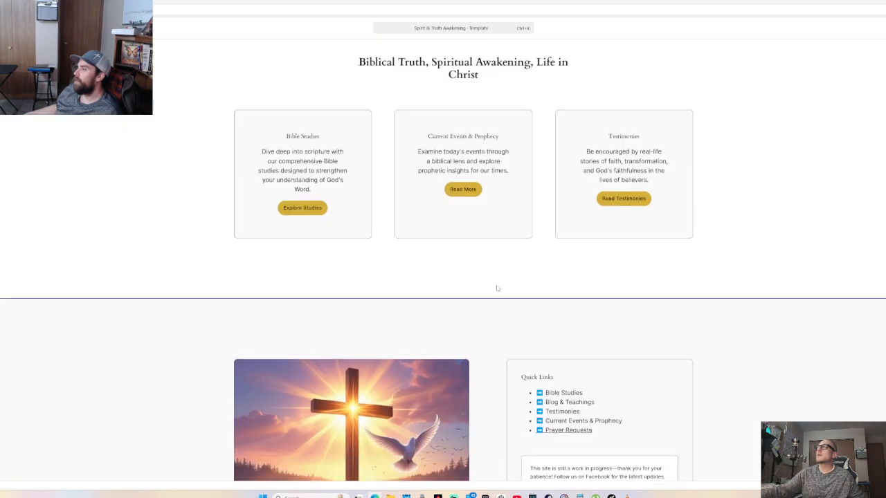
pyautogui.scroll(2, 469, 139)
pyautogui.moveTo(469, 139); pyautogui.dragTo(497, 470)
pyautogui.scroll(-4, 497, 470)
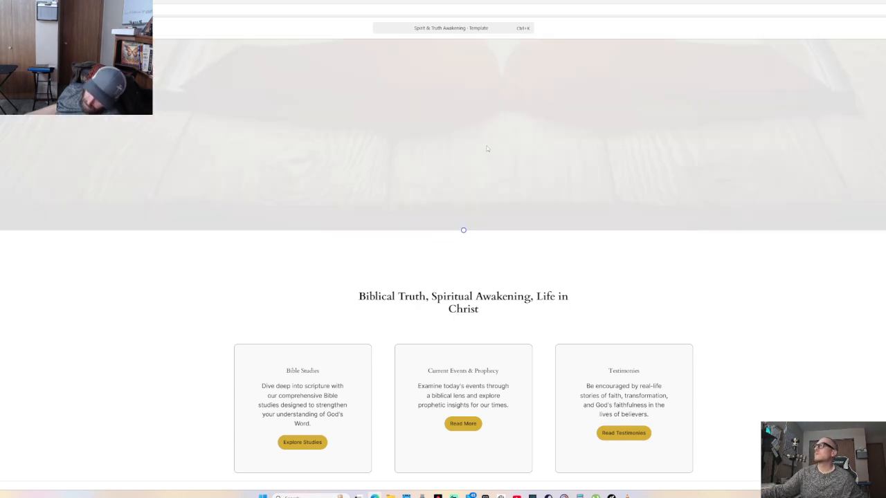
# Undo the last two edits made to the clouds Cover banner
pyautogui.scroll(-15, 491, 158)
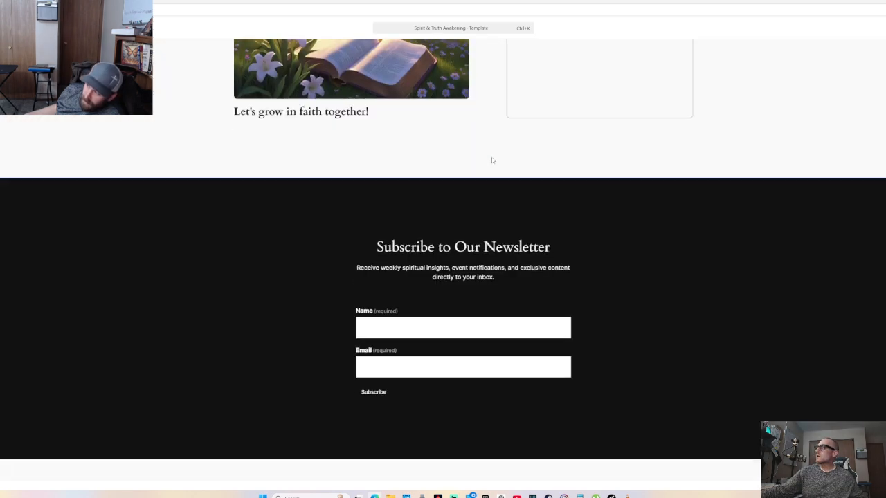
pyautogui.scroll(1, 485, 213)
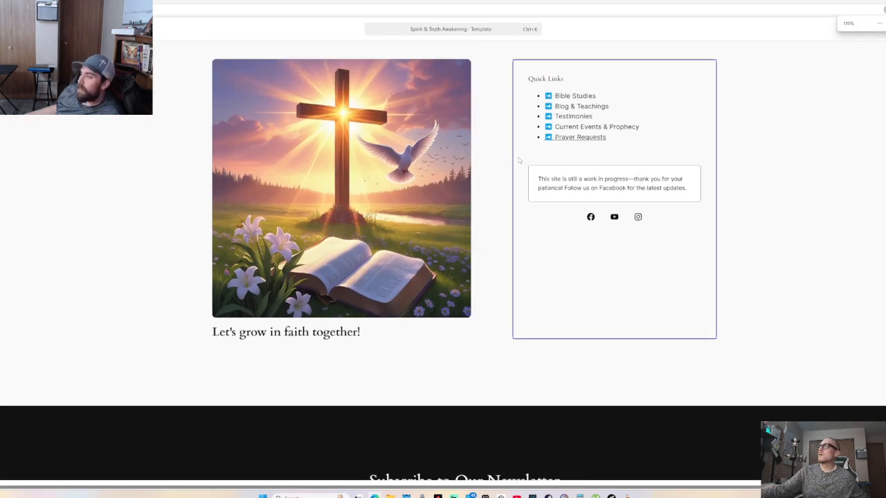
pyautogui.scroll(4, 521, 171)
pyautogui.scroll(7, 522, 171)
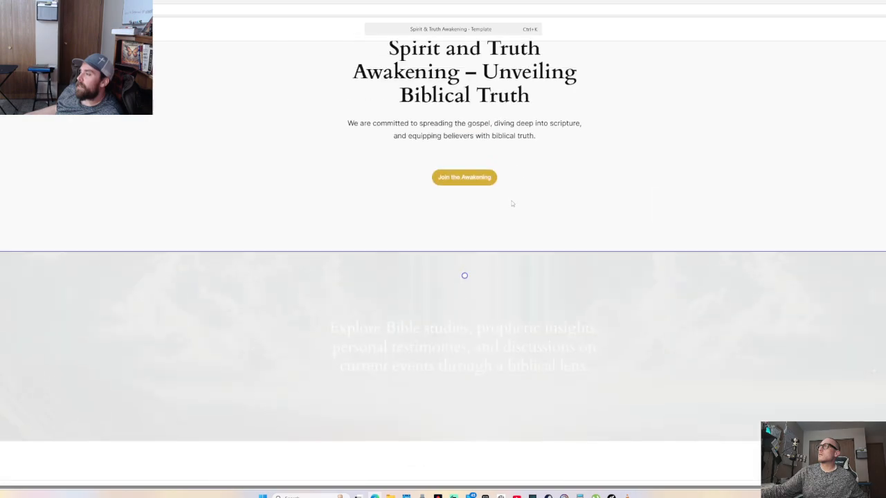
pyautogui.scroll(-11, 509, 217)
pyautogui.scroll(4, 504, 224)
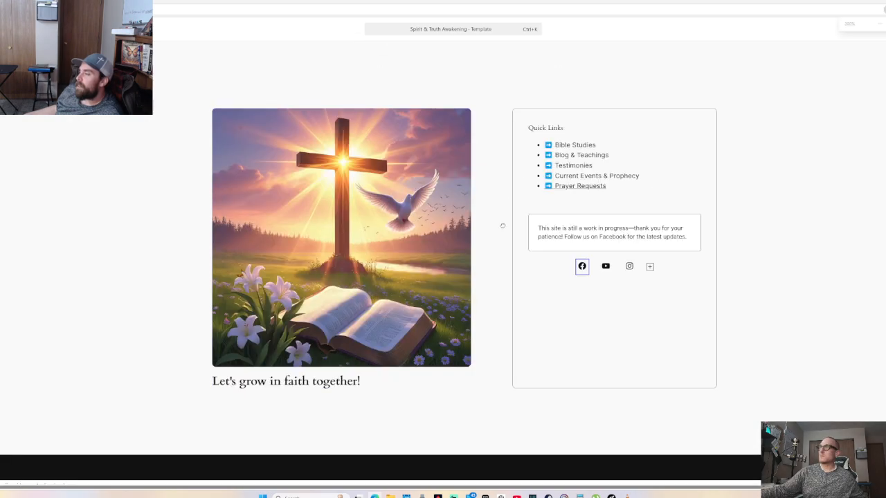
pyautogui.scroll(5, 505, 223)
pyautogui.scroll(3, 504, 223)
pyautogui.hotkey('ctrl', 'z')
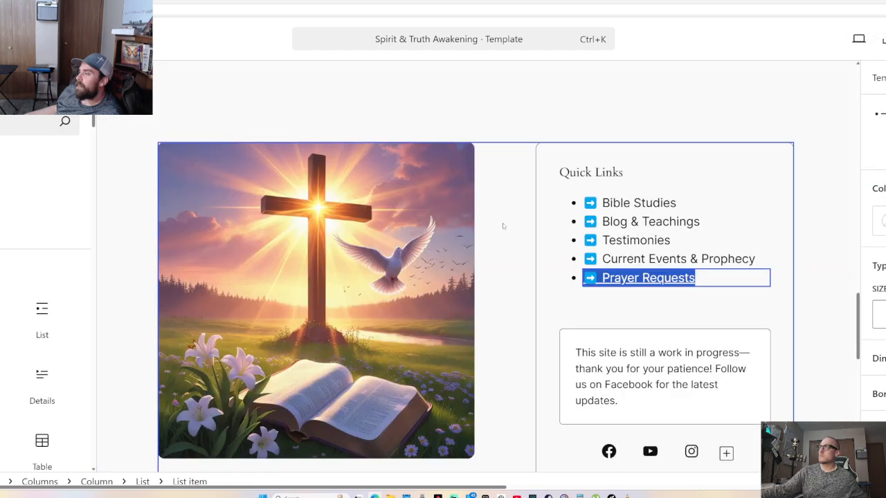
pyautogui.hotkey('ctrl', 'z')
# Run block recovery on the invalid Cover block to restore its full-width layout
pyautogui.scroll(-4, 507, 217)
pyautogui.scroll(-3, 502, 216)
pyautogui.scroll(7, 505, 213)
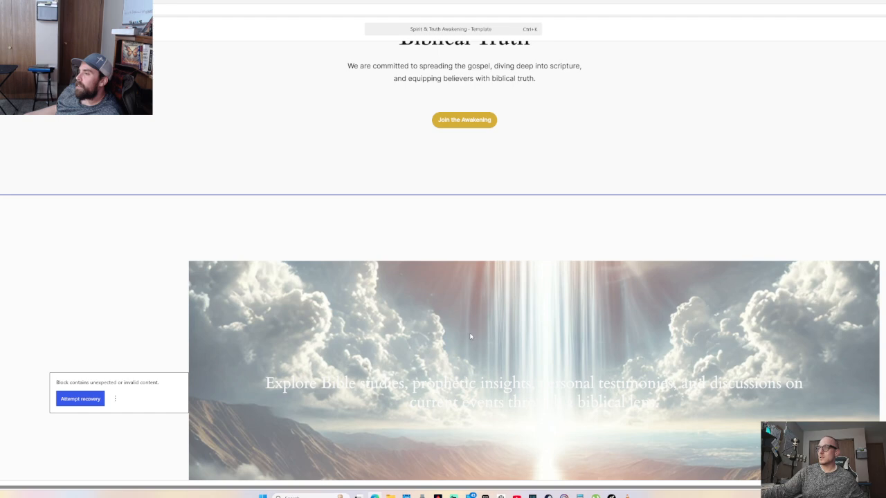
pyautogui.click(75, 398)
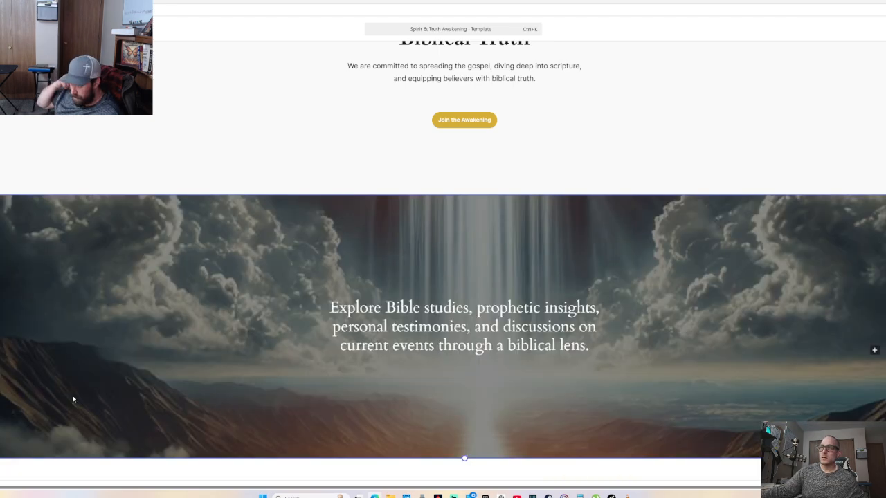
pyautogui.scroll(-1, 73, 399)
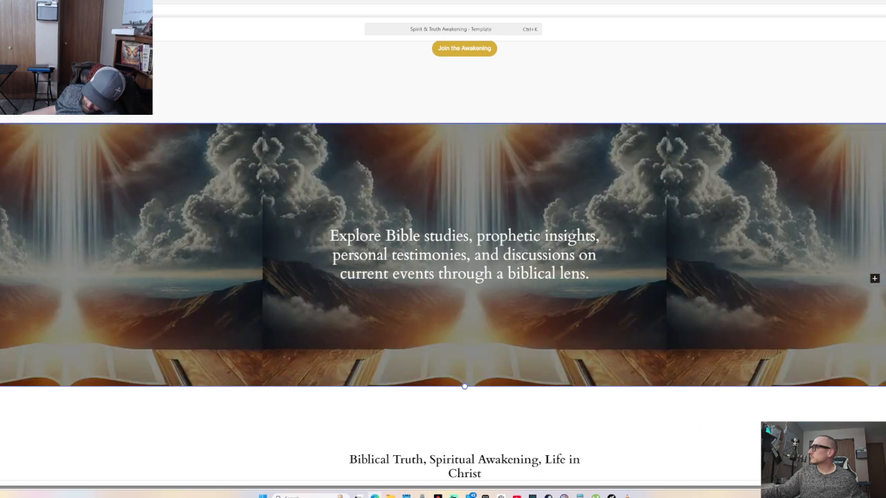
# Scroll down through the template to the newsletter signup form
pyautogui.scroll(-2, 611, 251)
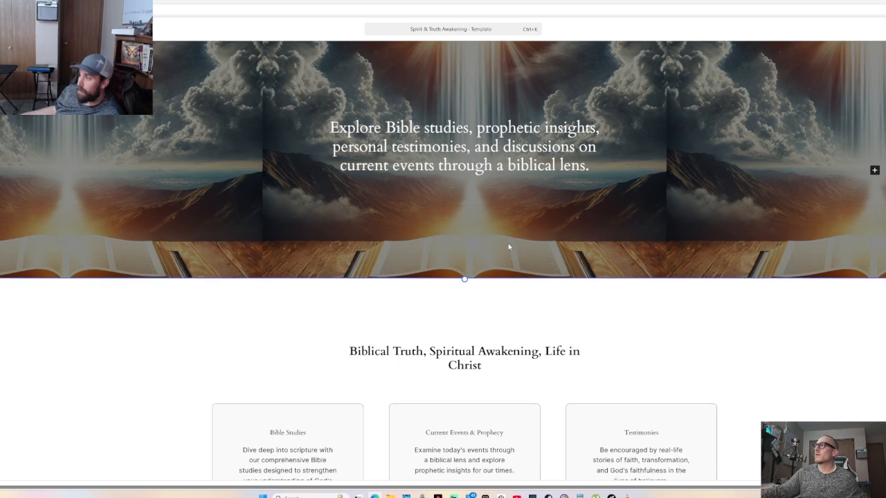
pyautogui.scroll(2, 510, 245)
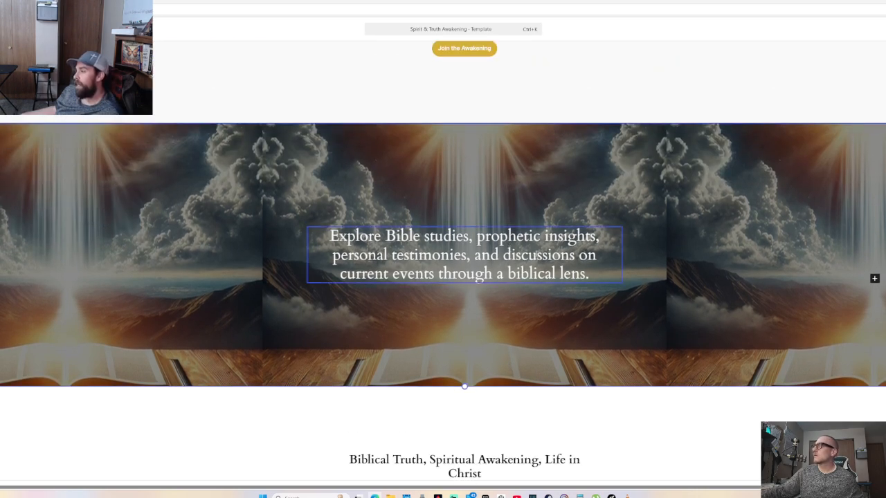
pyautogui.scroll(-1, 532, 260)
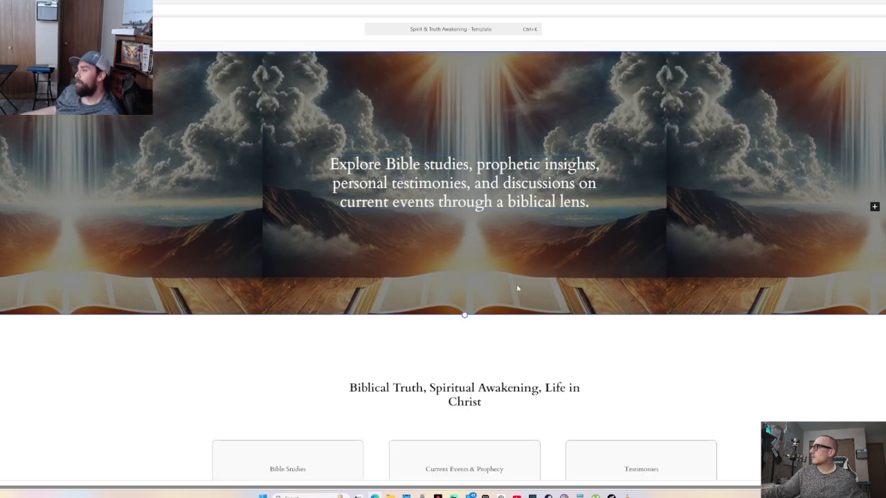
pyautogui.scroll(-2, 458, 297)
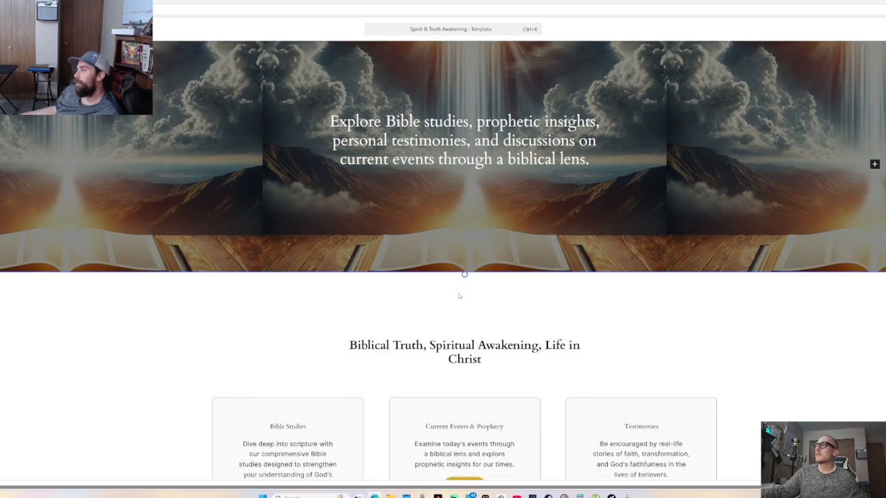
pyautogui.scroll(2, 458, 294)
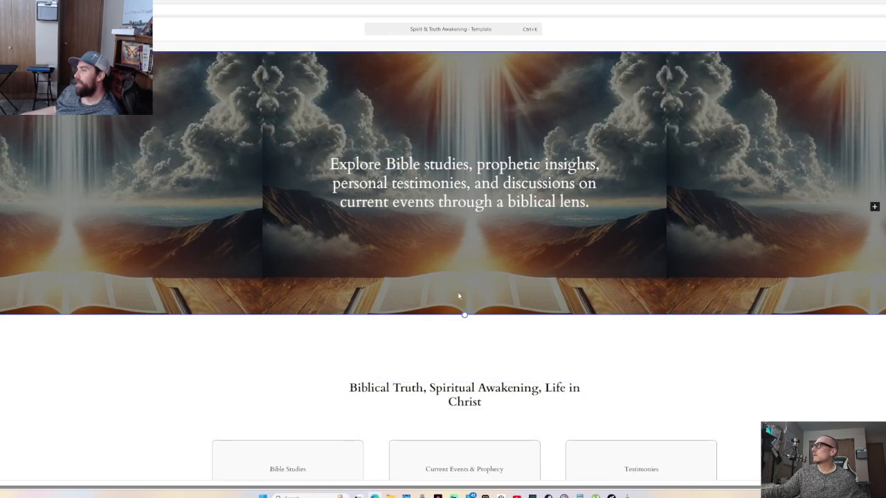
pyautogui.scroll(-6, 460, 294)
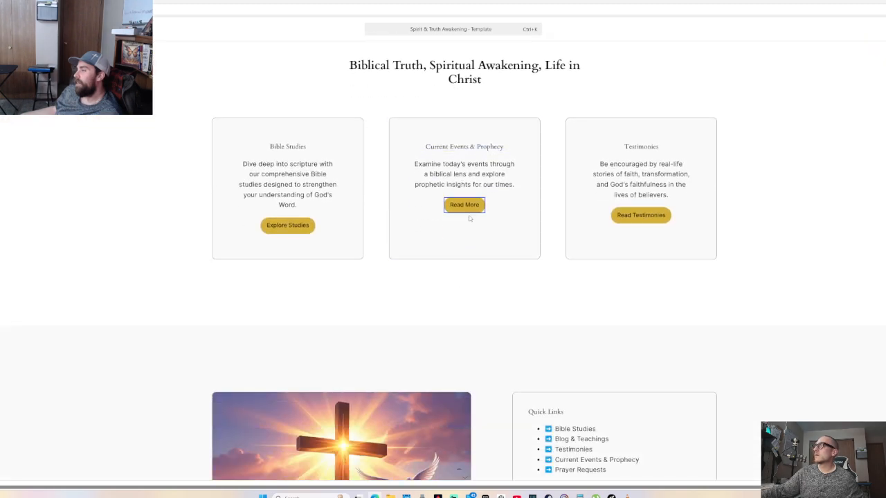
pyautogui.scroll(-6, 475, 237)
pyautogui.scroll(-7, 477, 238)
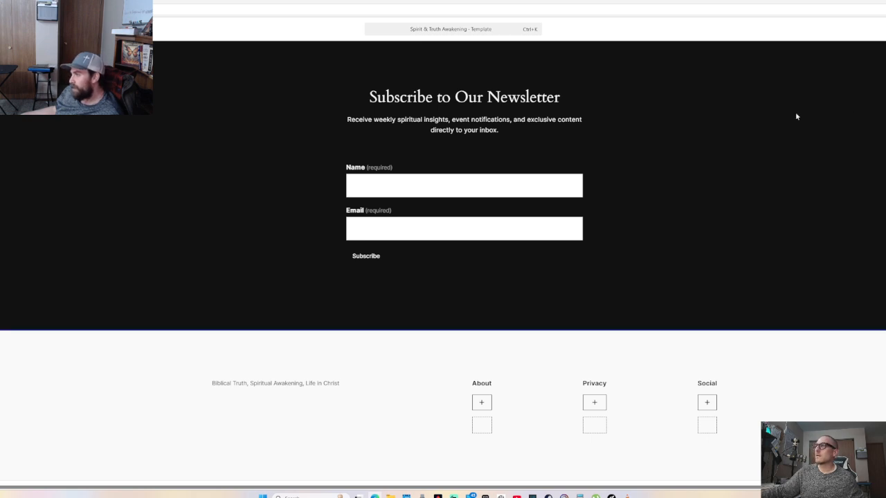
# Inspect the newsletter form's Name, Email and Subscribe blocks, then clear the selection
pyautogui.click(371, 187)
pyautogui.click(371, 186)
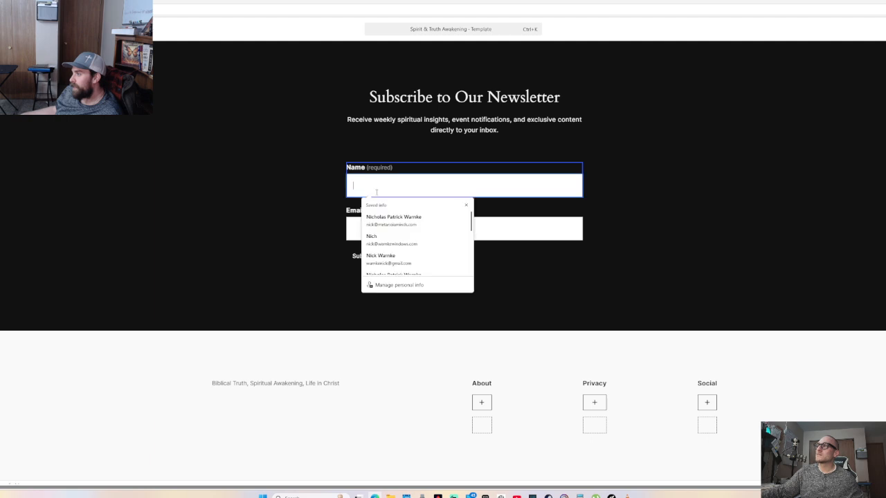
pyautogui.click(401, 227)
pyautogui.click(373, 255)
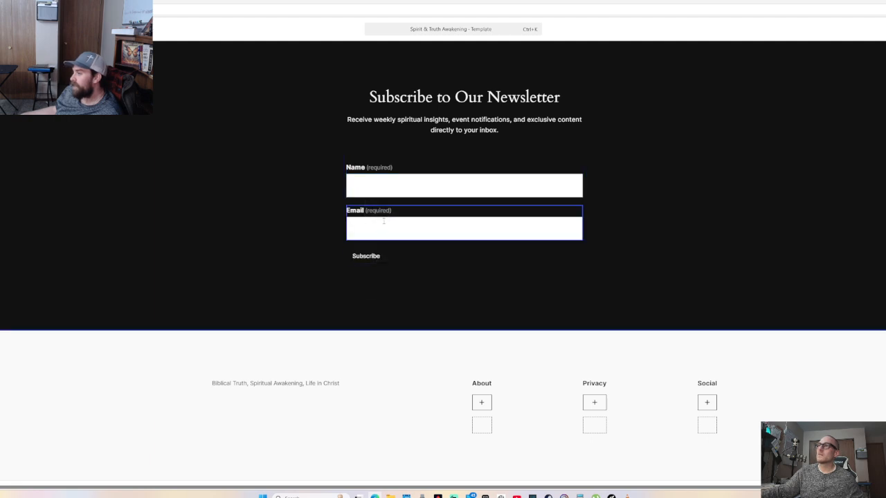
pyautogui.click(379, 222)
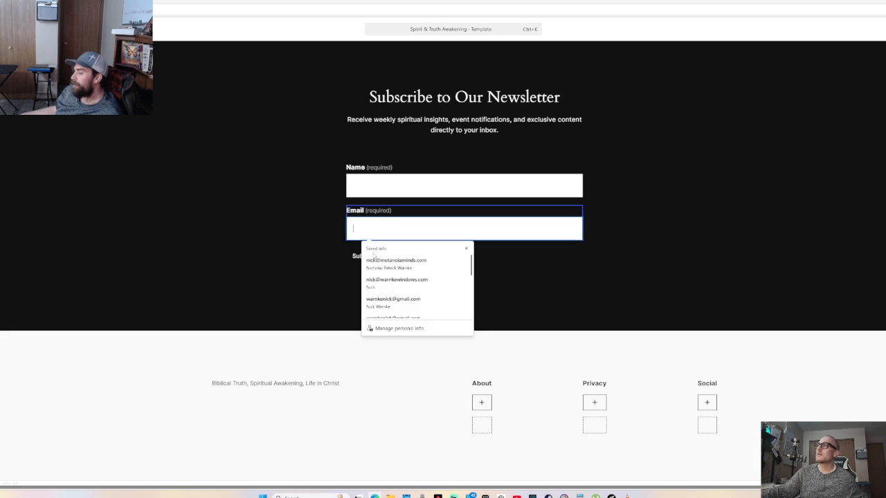
pyautogui.click(292, 204)
pyautogui.click(355, 254)
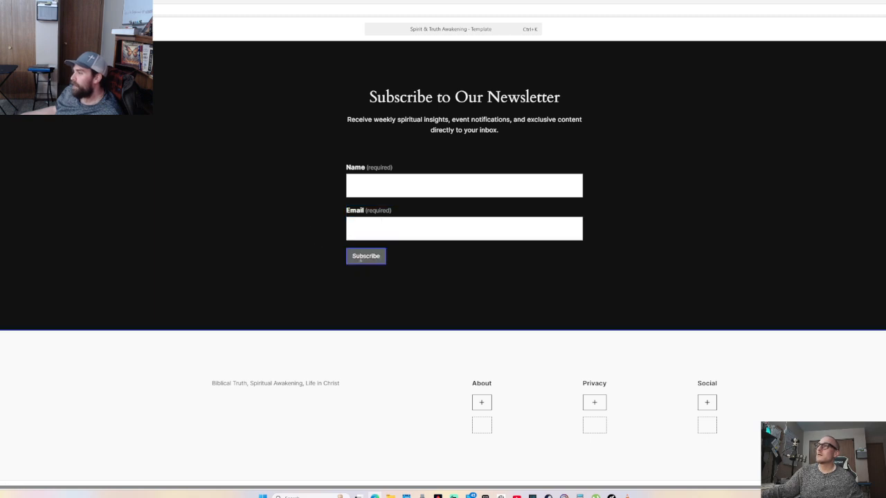
pyautogui.click(78, 164)
# Scroll back up to the top of the template
pyautogui.scroll(3, 76, 163)
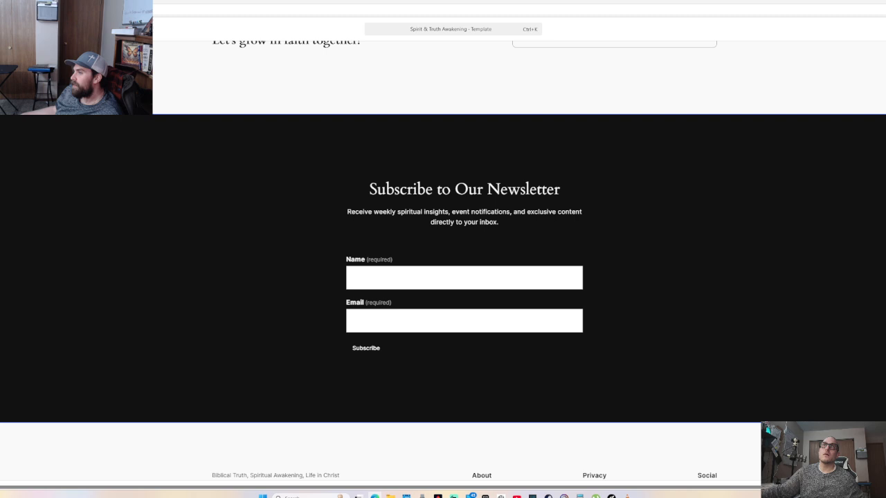
pyautogui.hscroll(2, 443, 270)
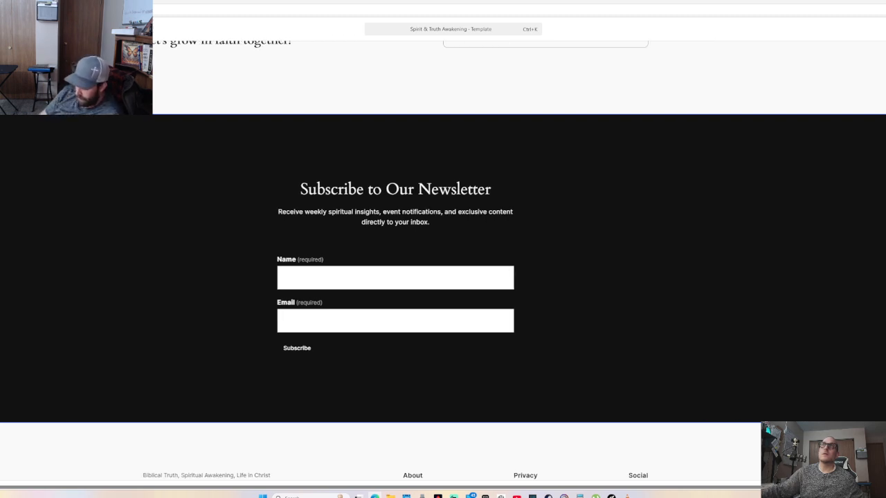
pyautogui.scroll(15, 118, 163)
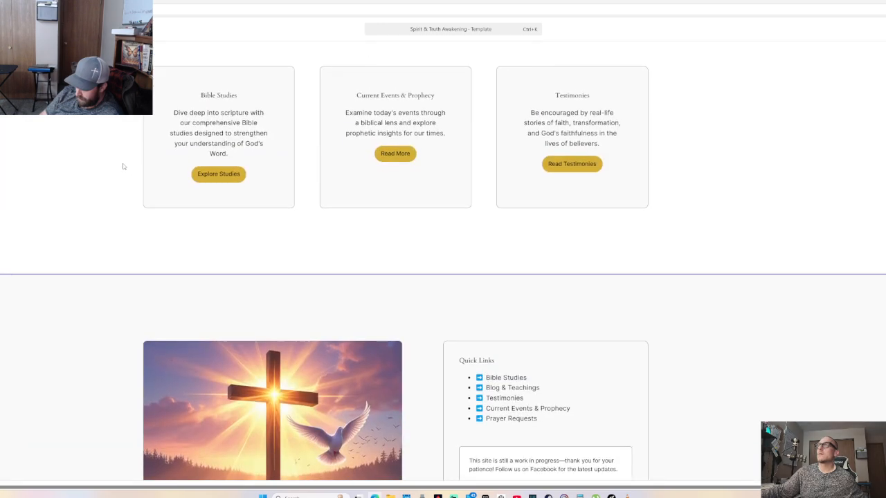
pyautogui.scroll(3, 124, 166)
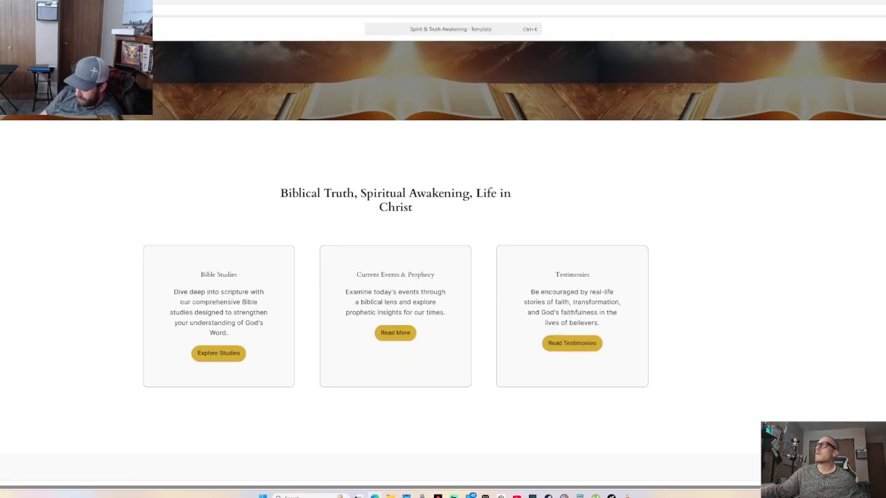
pyautogui.scroll(5, 355, 69)
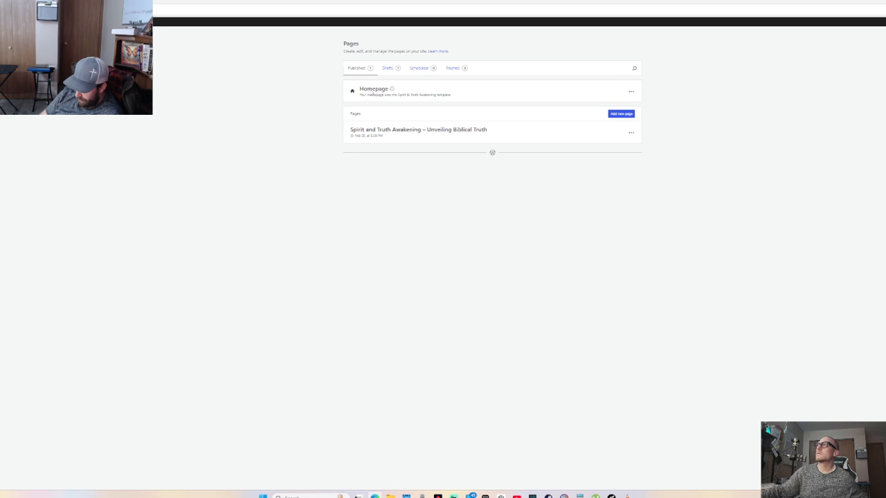
# Preview the Homepage, then return to My Home and open the Pages list
pyautogui.click(371, 92)
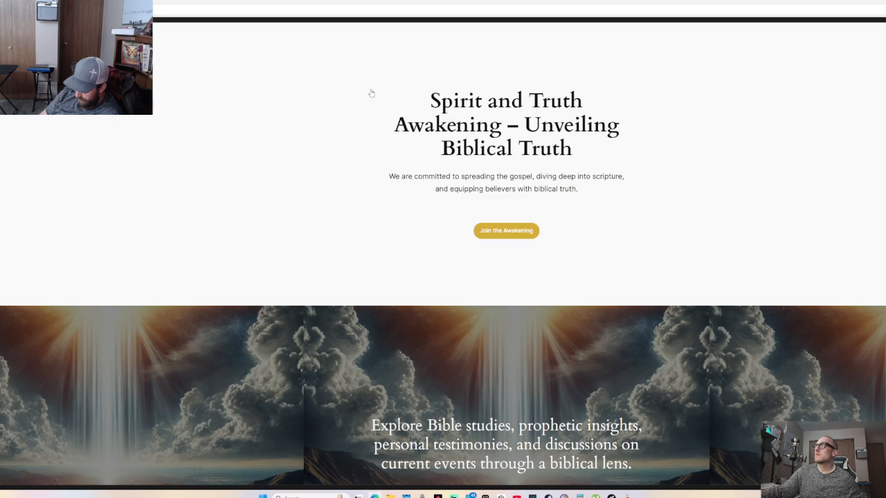
pyautogui.scroll(-10, 374, 97)
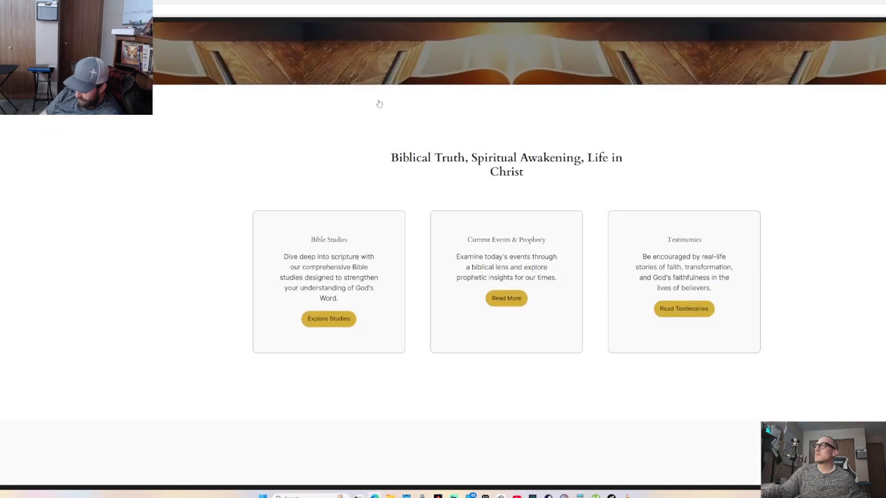
pyautogui.scroll(5, 379, 104)
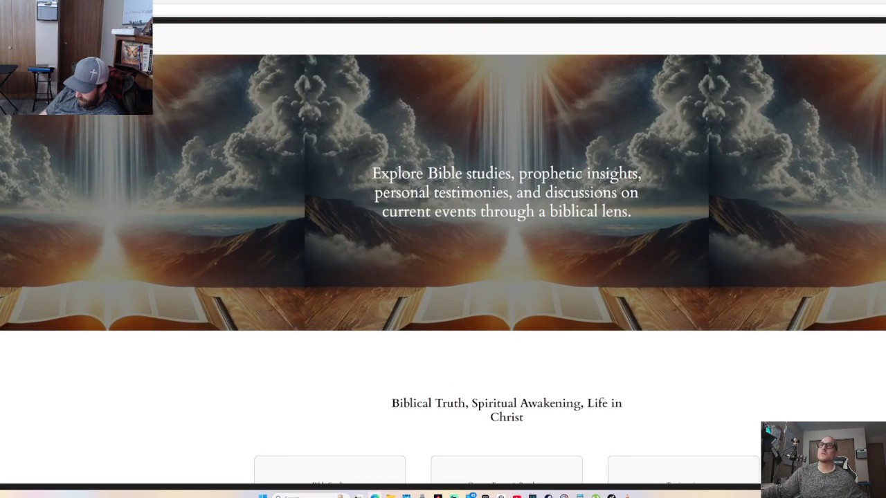
pyautogui.click(8, 24)
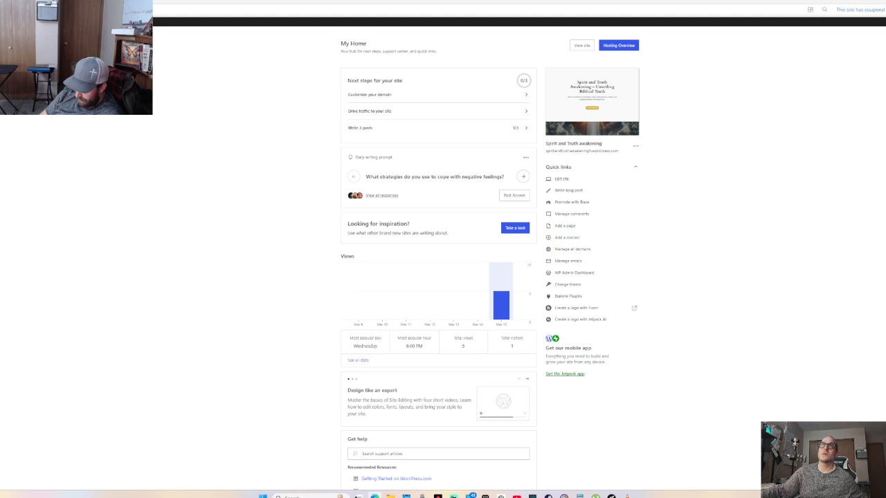
pyautogui.click(22, 90)
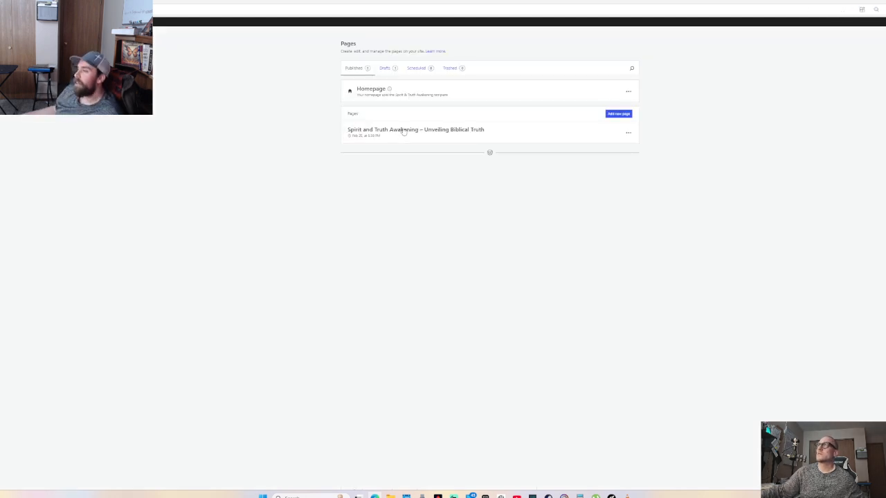
# Open the 'Spirit and Truth Awakening – Unveiling Biblical Truth' page in the editor and scroll through it
pyautogui.click(404, 131)
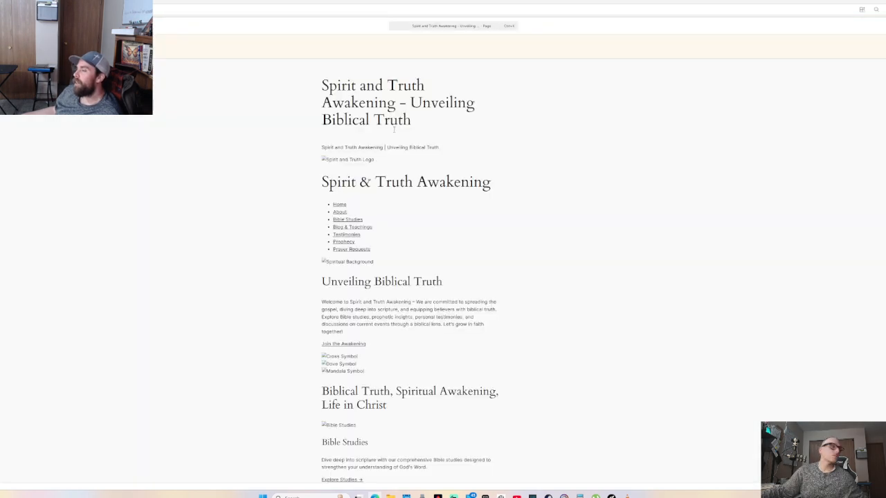
pyautogui.scroll(-3, 387, 141)
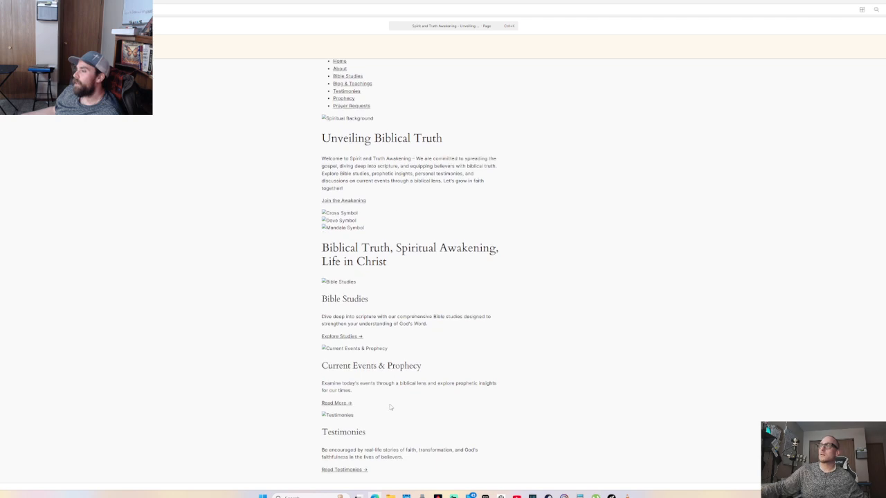
pyautogui.scroll(-3, 405, 335)
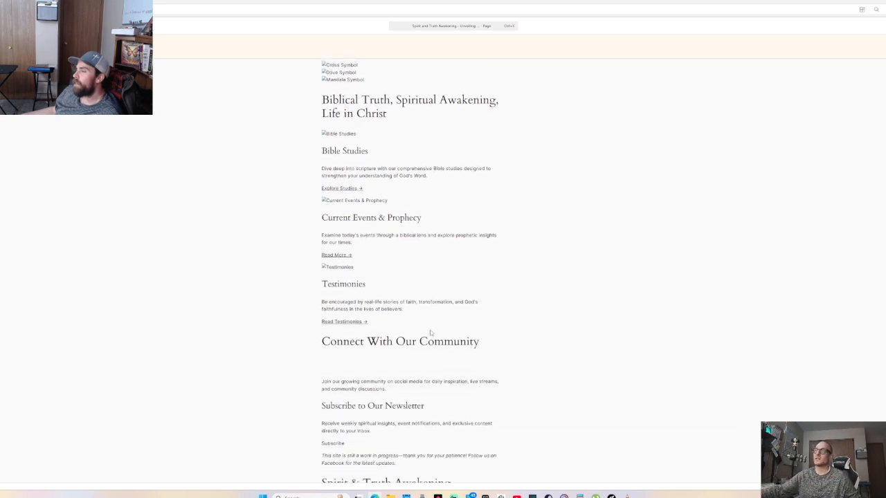
pyautogui.scroll(-3, 430, 333)
pyautogui.scroll(9, 431, 339)
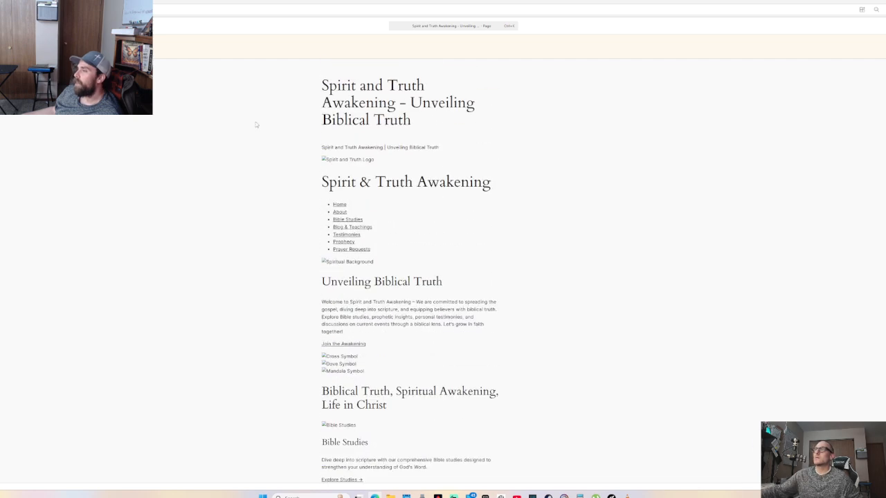
# Dismiss the browser address suggestions, deselect blocks, and switch back to the Pages list
pyautogui.click(104, 9)
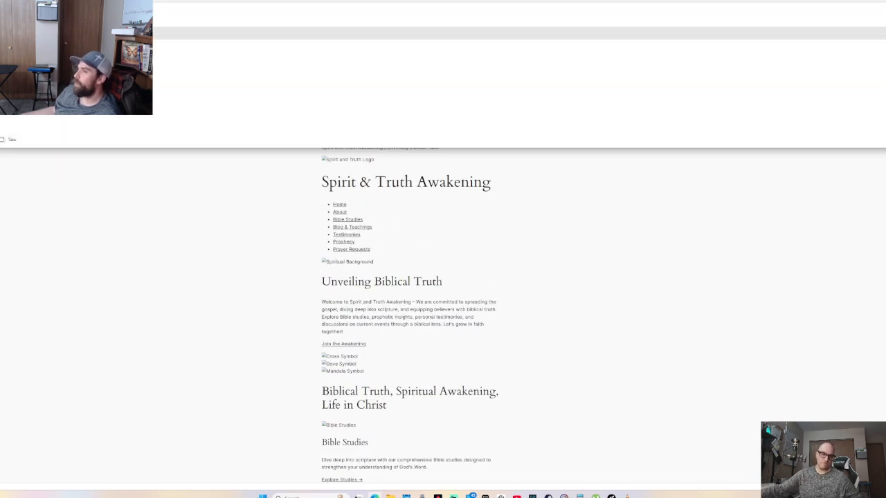
pyautogui.click(344, 304)
pyautogui.click(239, 179)
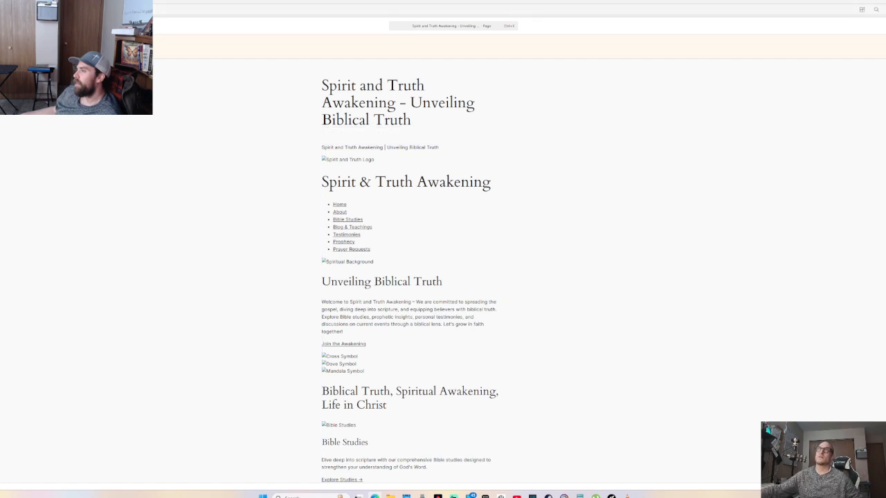
pyautogui.click(104, 9)
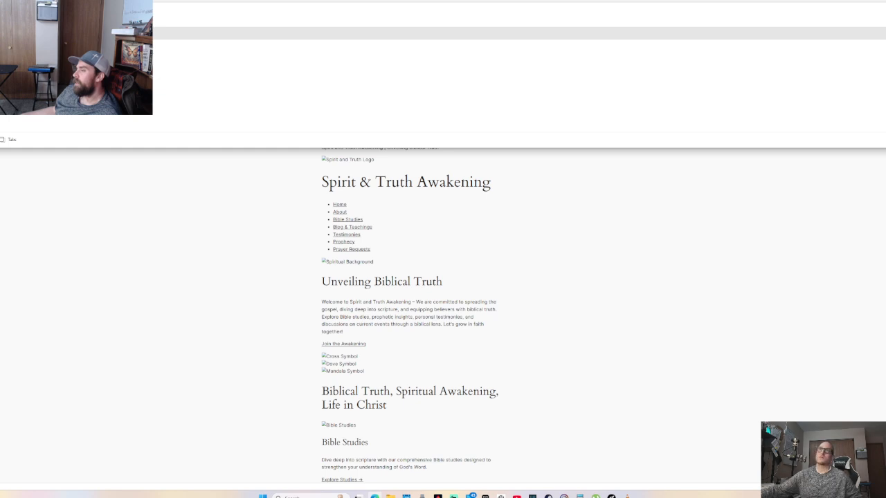
pyautogui.click(340, 137)
pyautogui.scroll(-1, 340, 136)
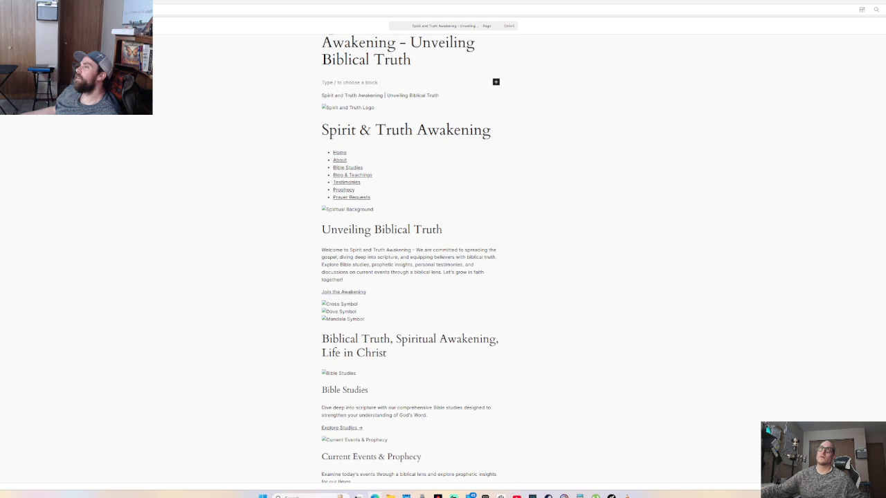
pyautogui.hotkey('ctrl', 'Tab')
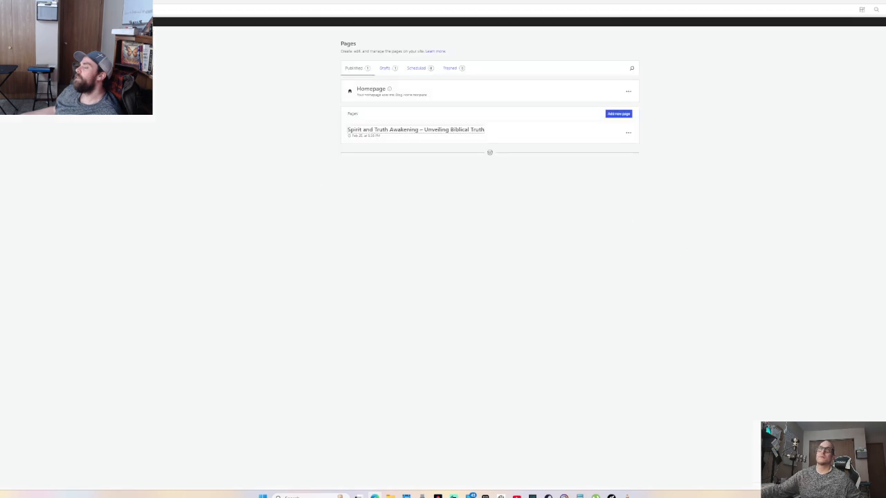
pyautogui.hotkey('ctrl', 'shift', 'Tab')
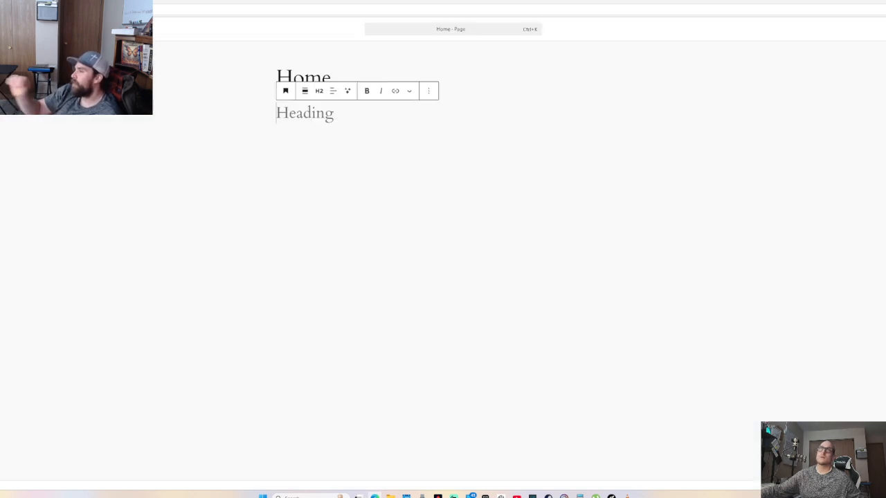
pyautogui.hotkey('ctrl', 'Tab')
pyautogui.hotkey('ctrl', 'Tab')
pyautogui.scroll(-10, 554, 214)
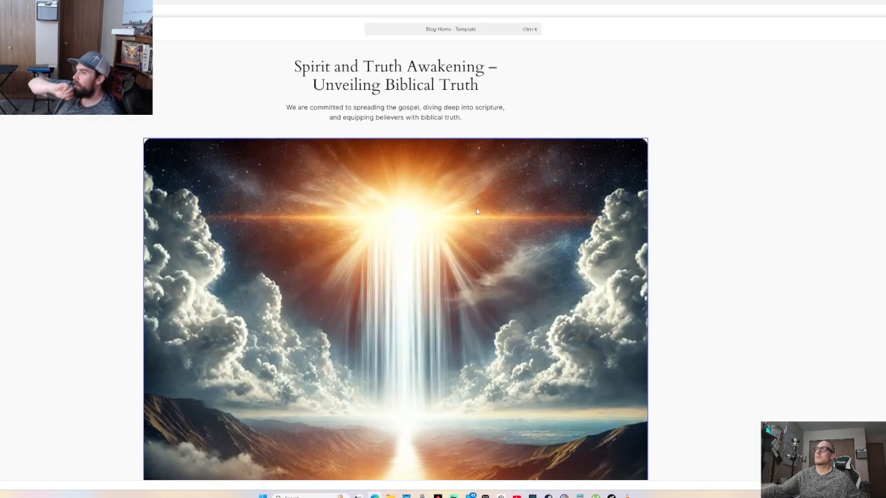
pyautogui.scroll(-8, 559, 214)
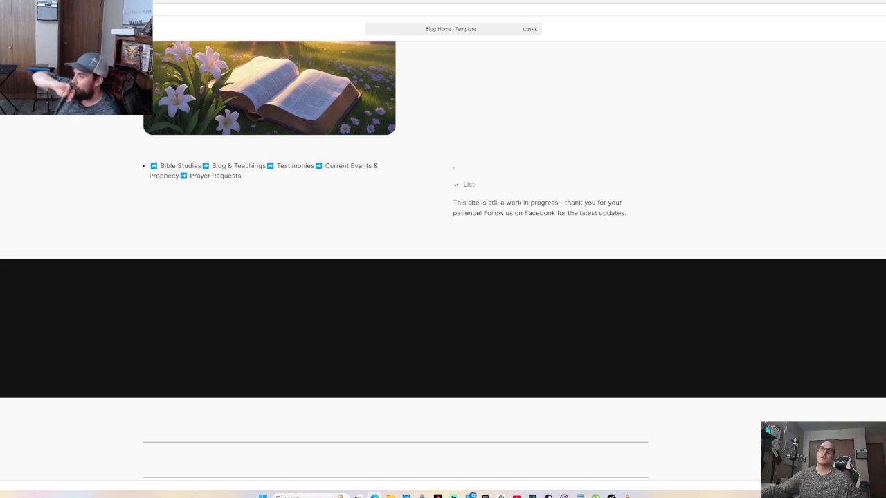
pyautogui.hotkey('ctrl', 'Tab')
pyautogui.hotkey('ctrl', 'Tab')
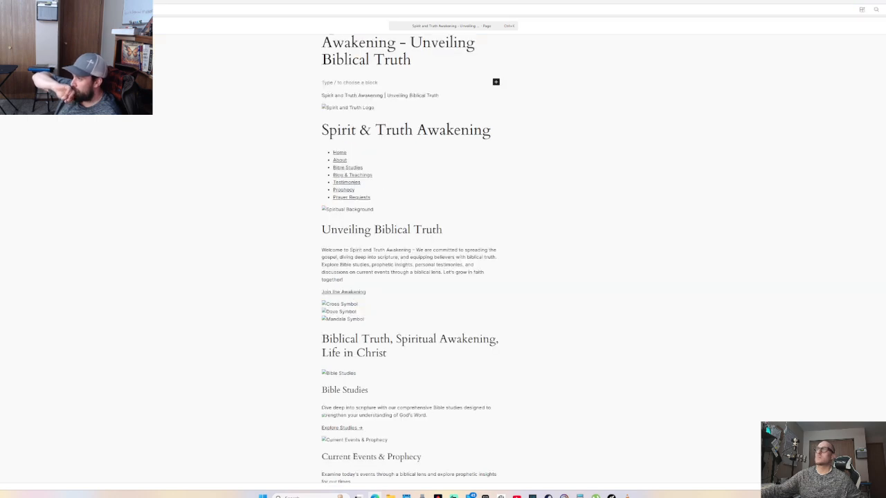
pyautogui.hotkey('ctrl', 'w')
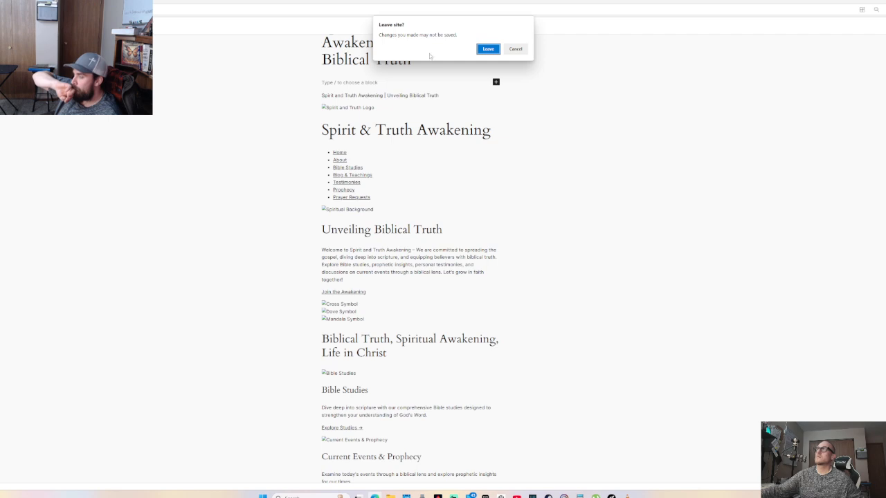
pyautogui.click(516, 49)
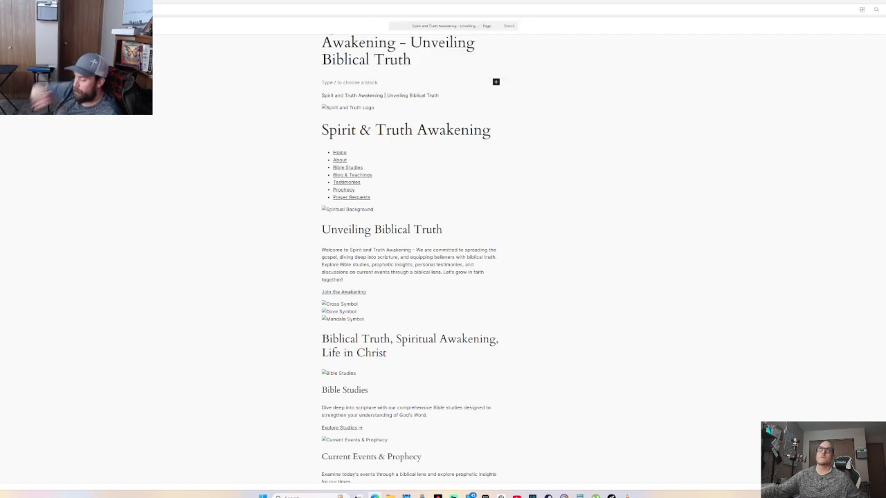
pyautogui.hotkey('ctrl', 'Tab')
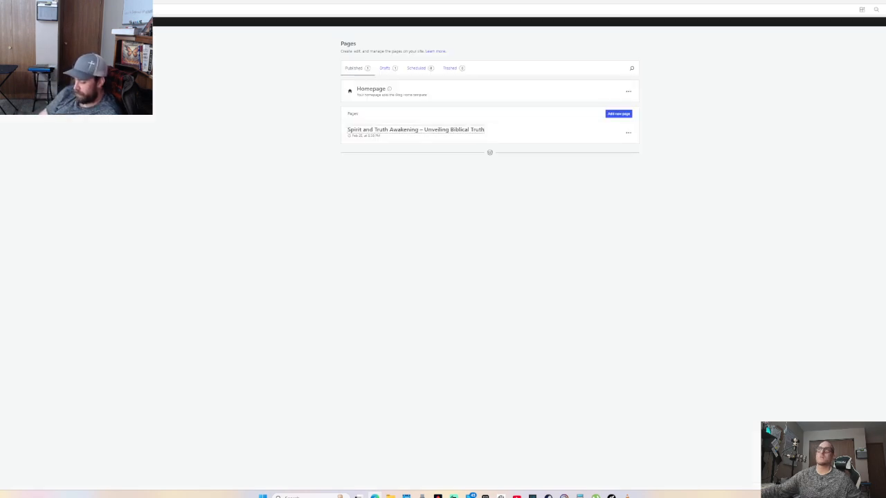
# Open the Homepage's Spirit & Truth Awakening template in the Site Editor and scroll to the feature cards
pyautogui.click(367, 90)
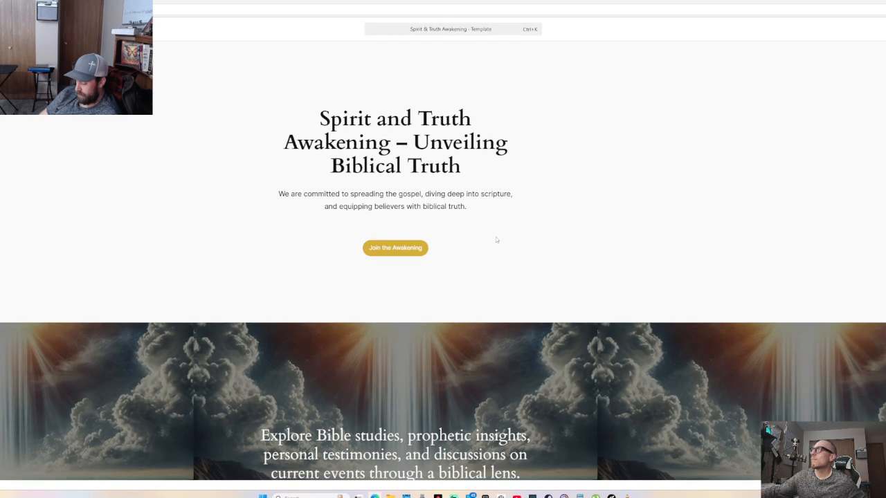
pyautogui.scroll(-5, 376, 294)
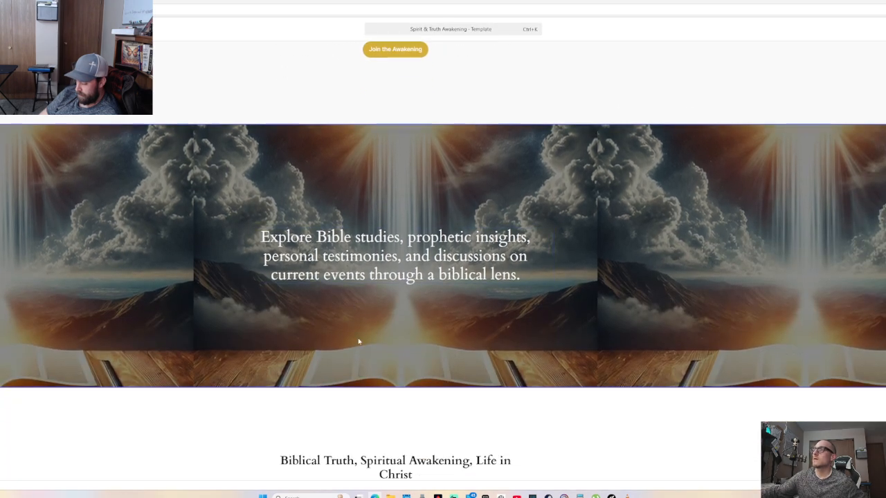
pyautogui.scroll(4, 393, 332)
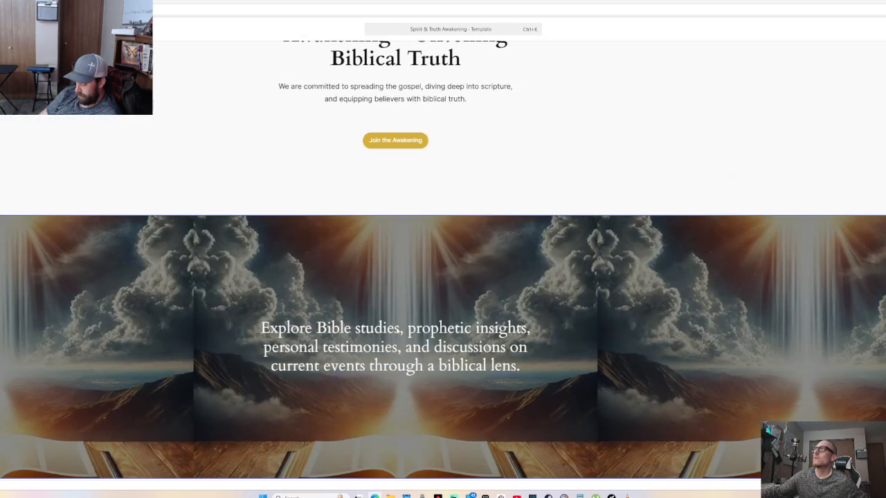
pyautogui.scroll(-5, 394, 331)
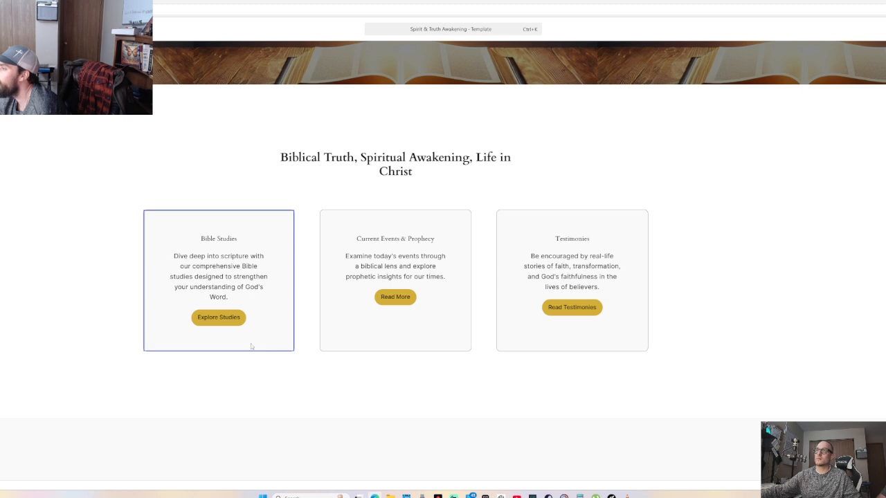
# Append ' & Services' to the first card's heading so it reads 'Bible Studies & Services'
pyautogui.click(217, 319)
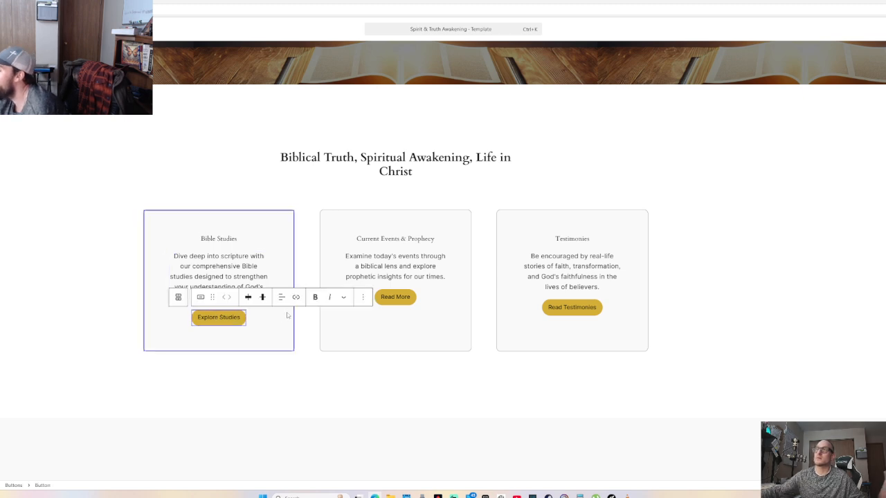
pyautogui.click(299, 368)
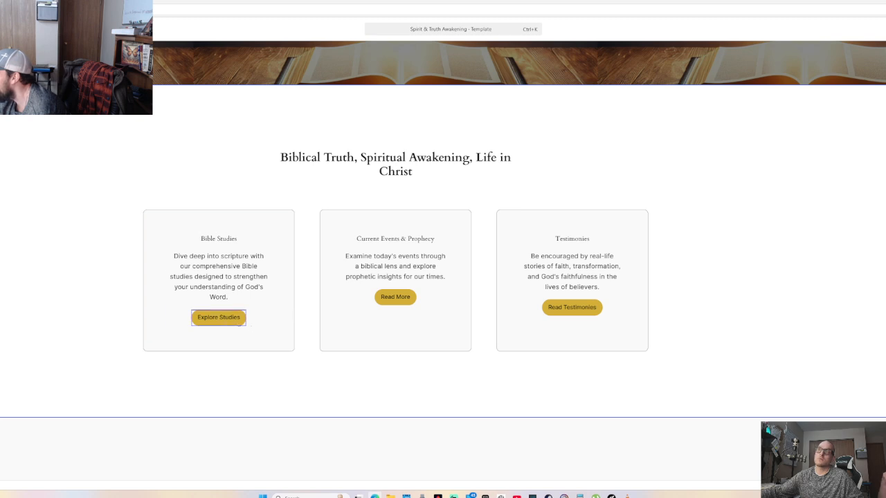
pyautogui.click(221, 238)
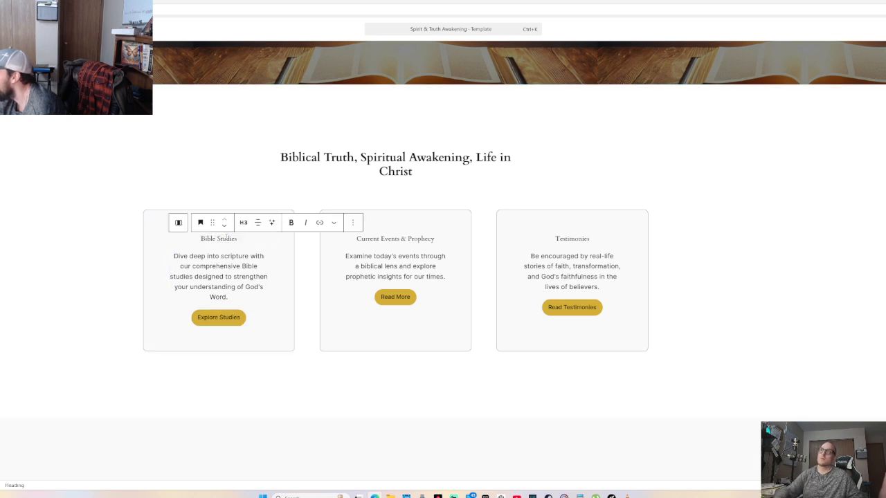
pyautogui.press('Right')
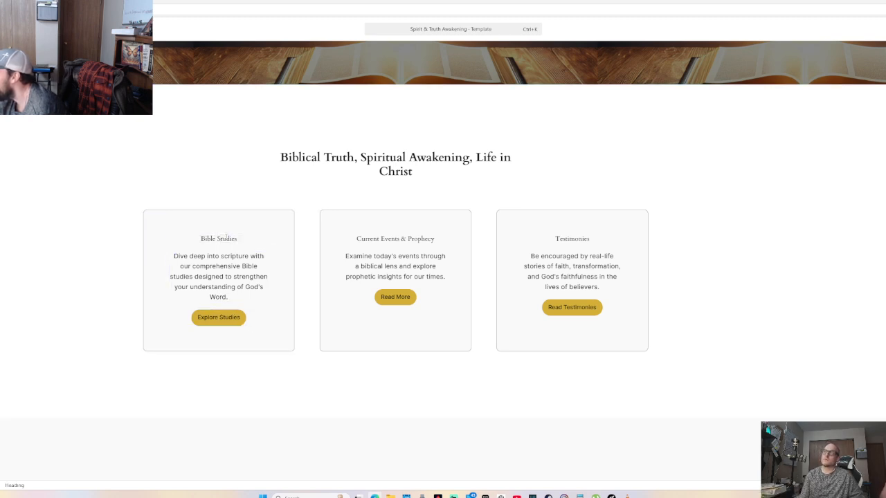
pyautogui.write('& ')
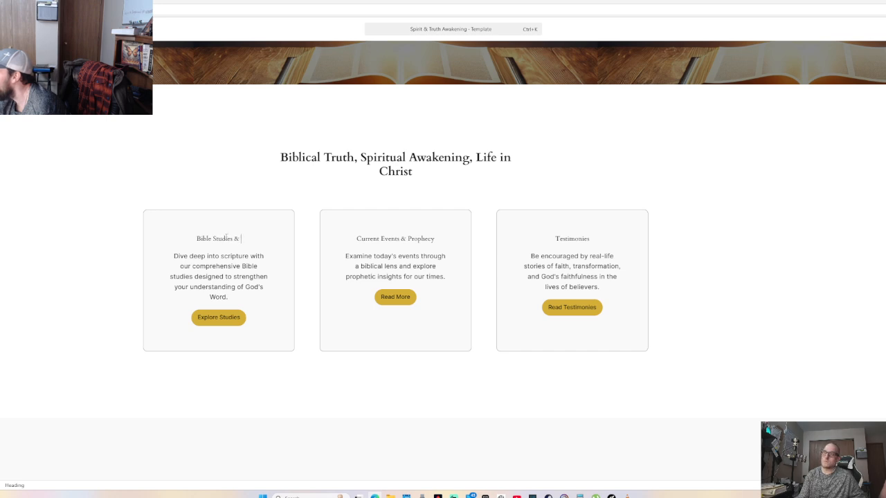
pyautogui.write('Services')
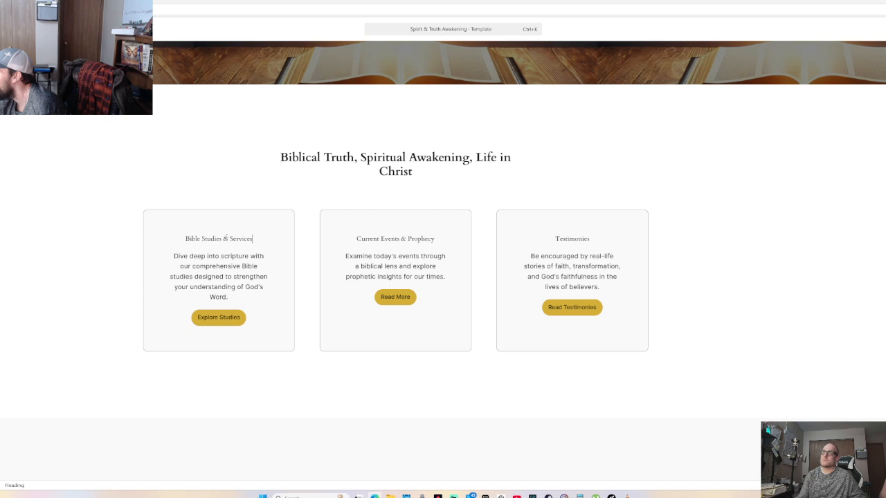
pyautogui.click(218, 317)
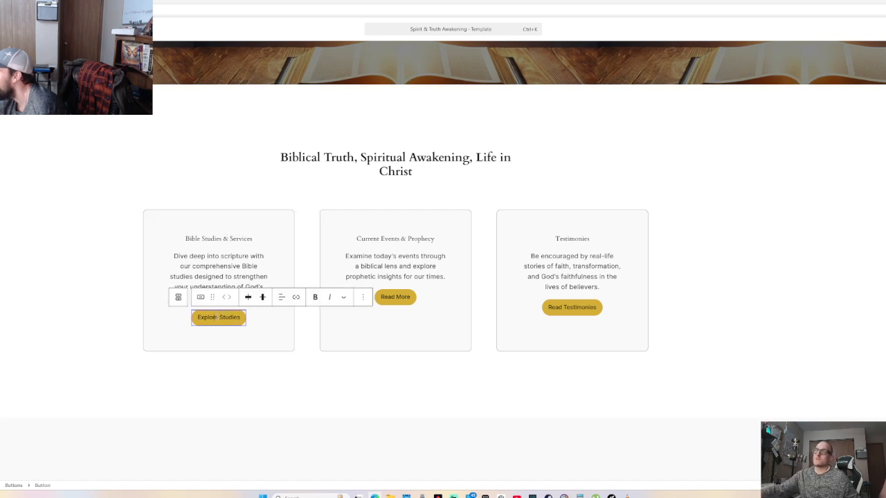
pyautogui.click(296, 298)
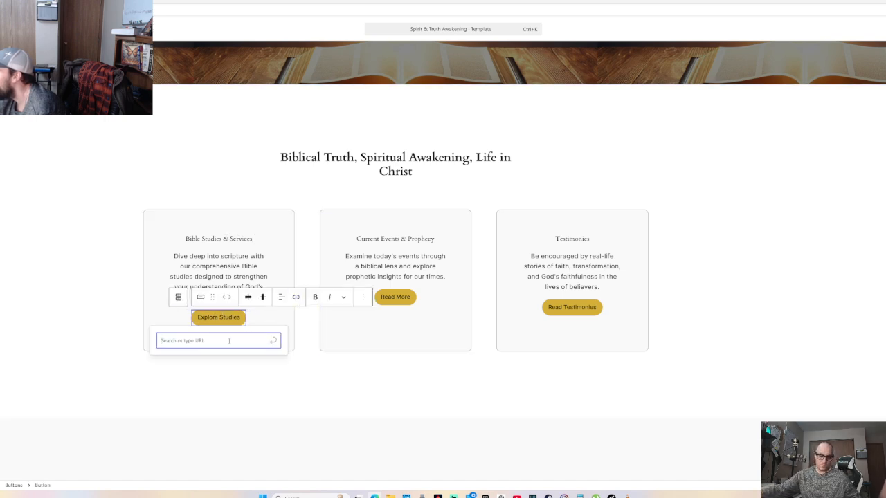
# Paste the page URL as the Explore Studies button's link and apply it
pyautogui.hotkey('ctrl', 'v')
pyautogui.press('Return')
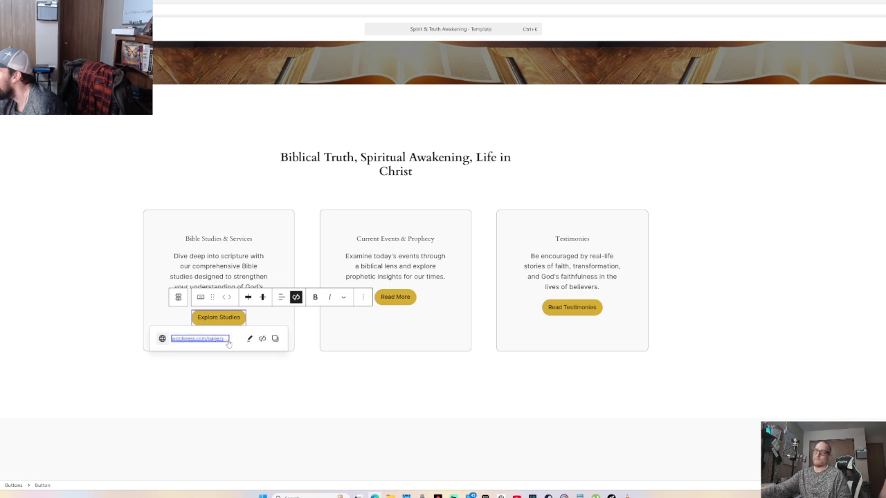
pyautogui.click(244, 386)
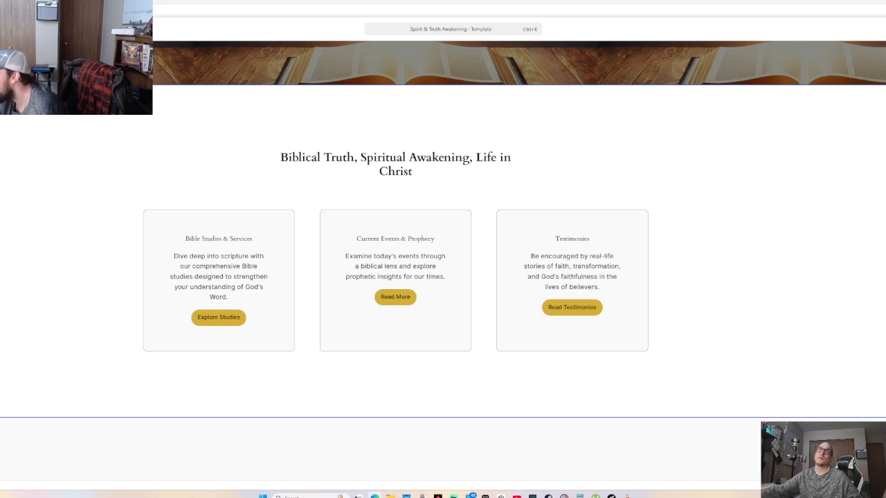
# Open the Read More button's link field, then dismiss it without adding a link
pyautogui.click(395, 297)
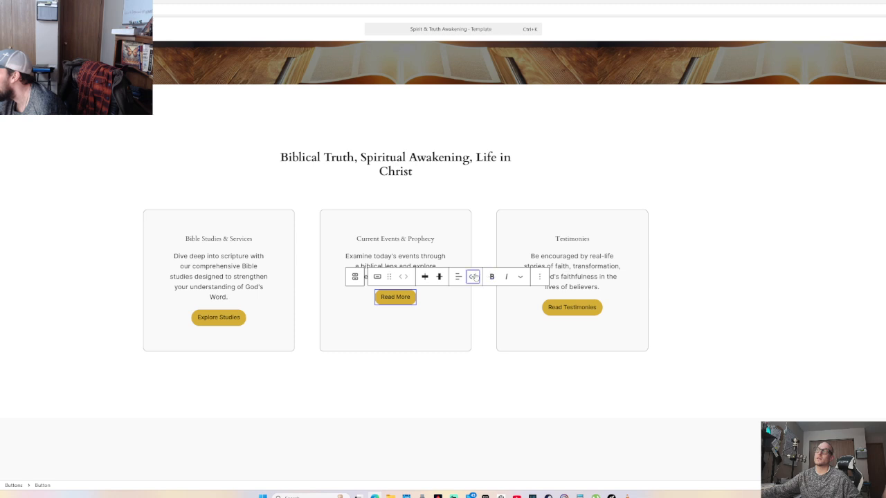
pyautogui.click(473, 276)
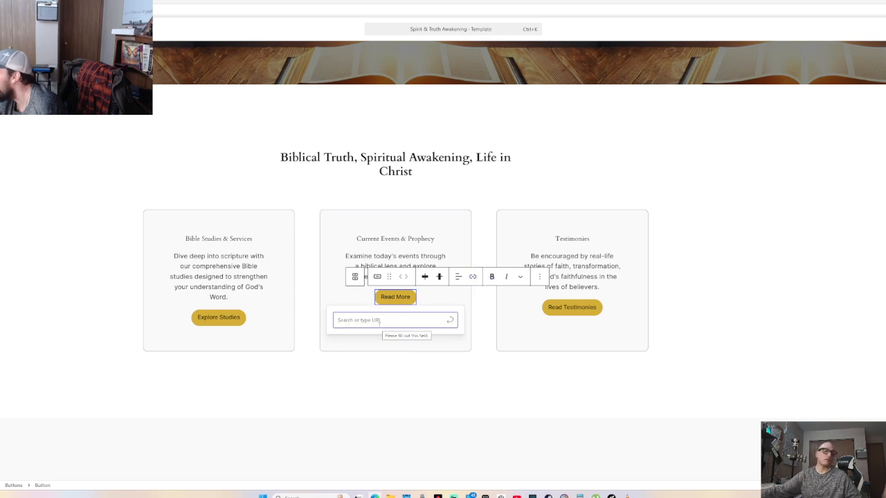
pyautogui.click(371, 363)
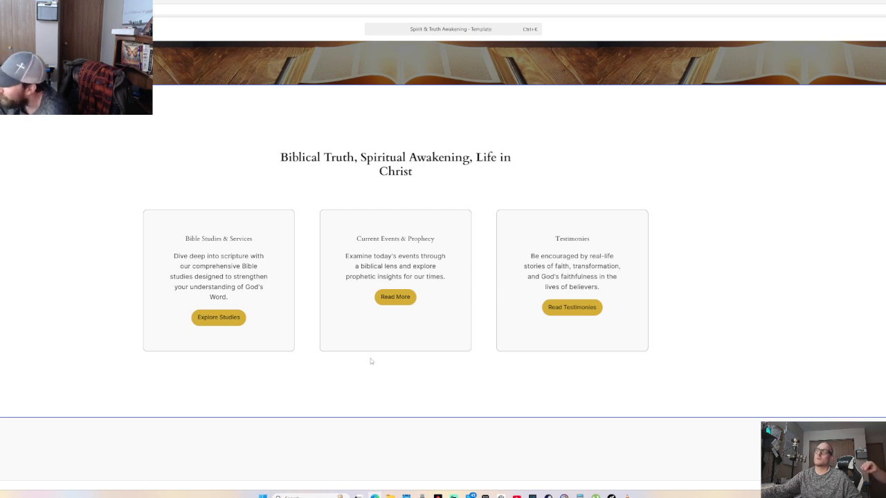
# Review the feature cards and Quick Links, selecting the Read More button and work-in-progress note
pyautogui.scroll(-5, 370, 363)
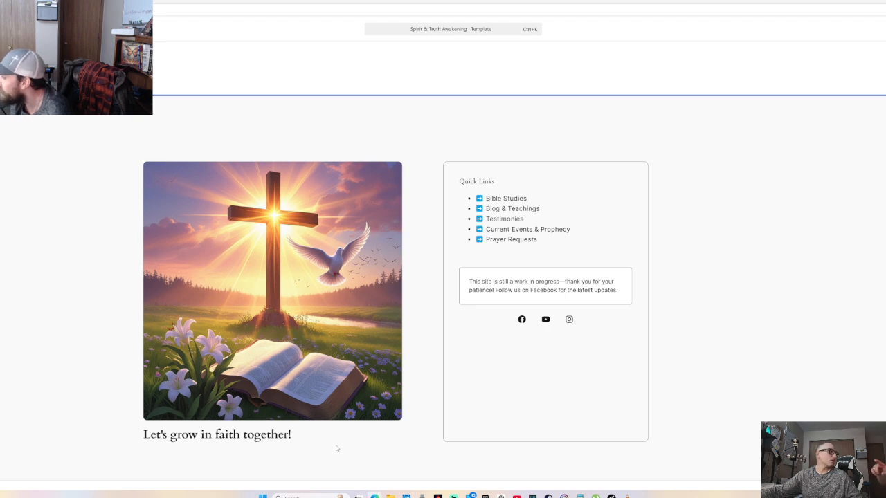
pyautogui.scroll(6, 337, 449)
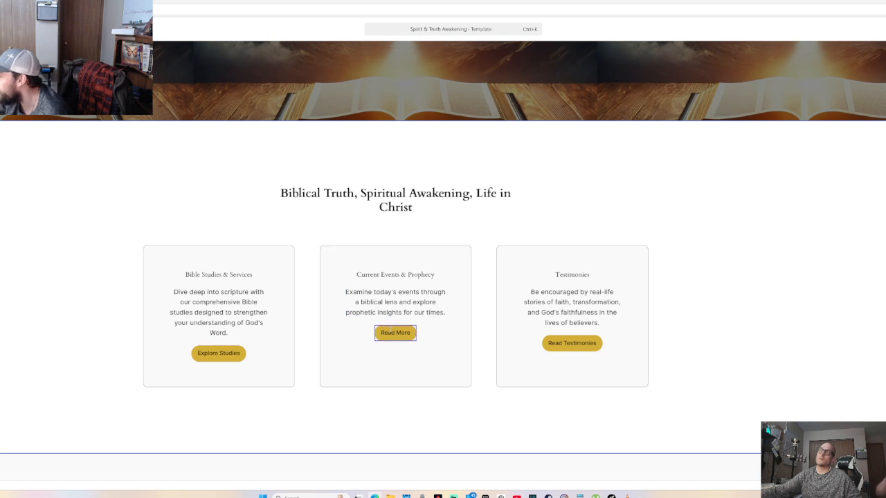
pyautogui.click(395, 333)
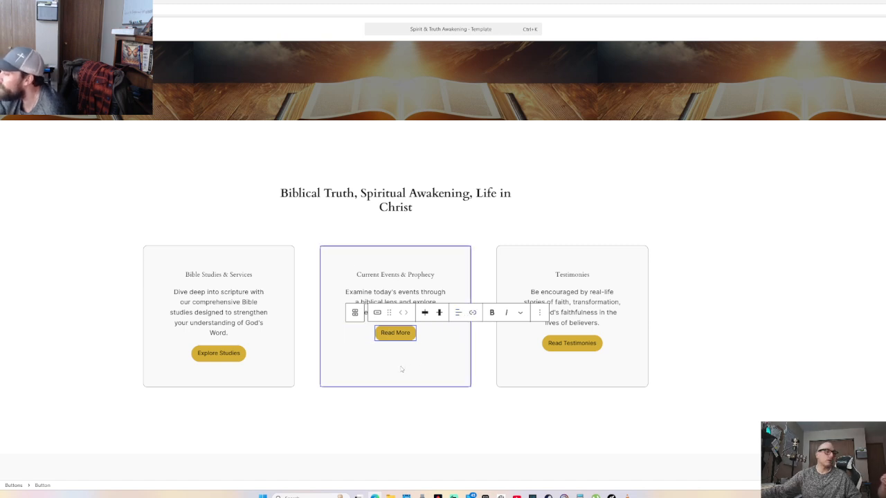
pyautogui.scroll(-3, 390, 371)
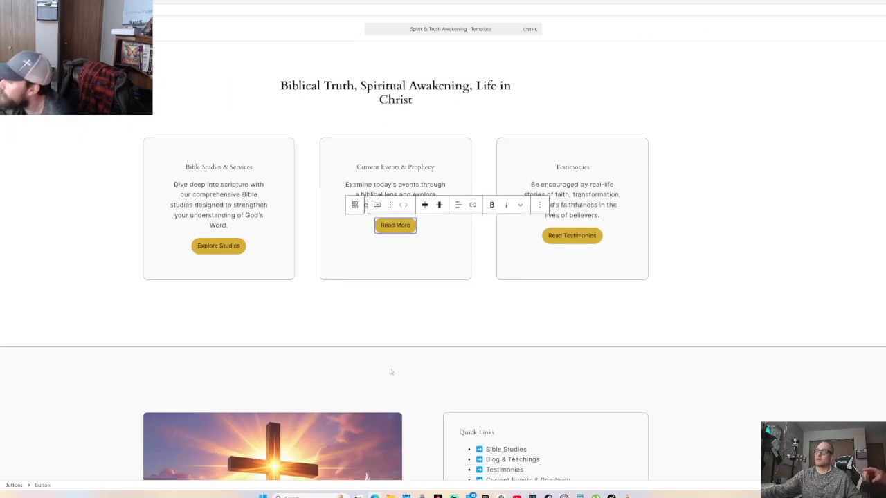
pyautogui.scroll(-5, 390, 372)
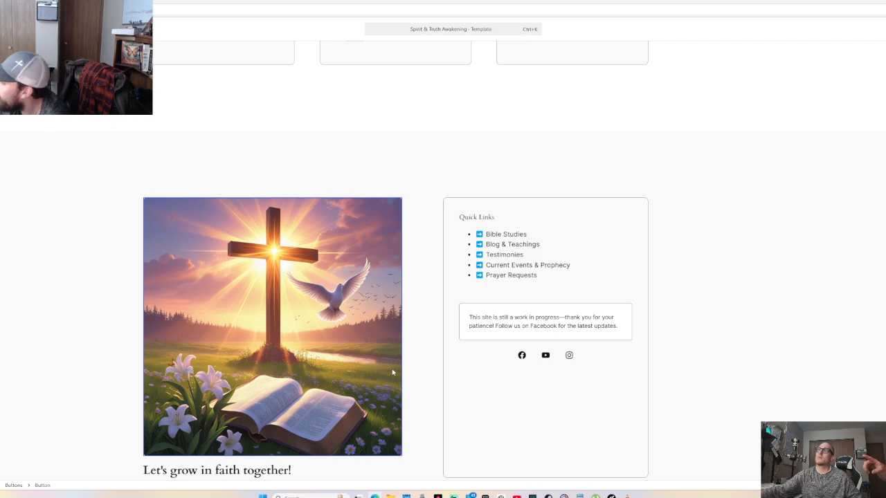
pyautogui.scroll(-3, 392, 372)
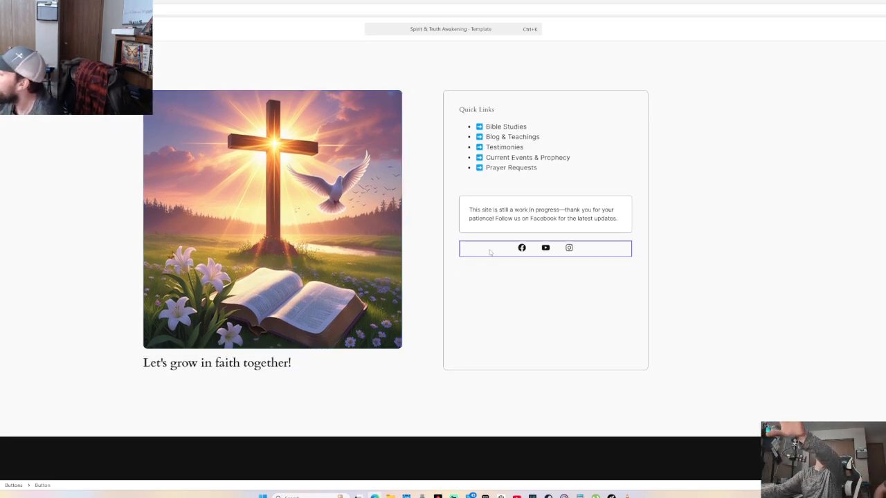
pyautogui.scroll(10, 428, 155)
pyautogui.scroll(-6, 431, 204)
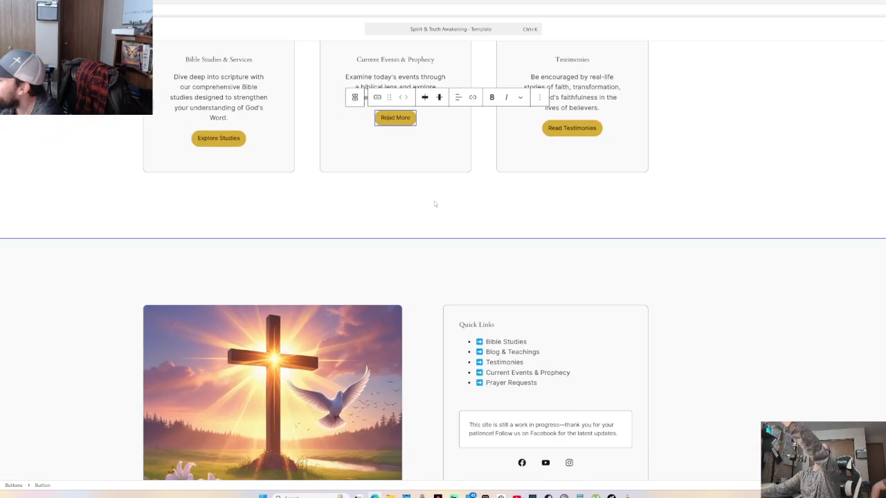
pyautogui.scroll(-1, 434, 203)
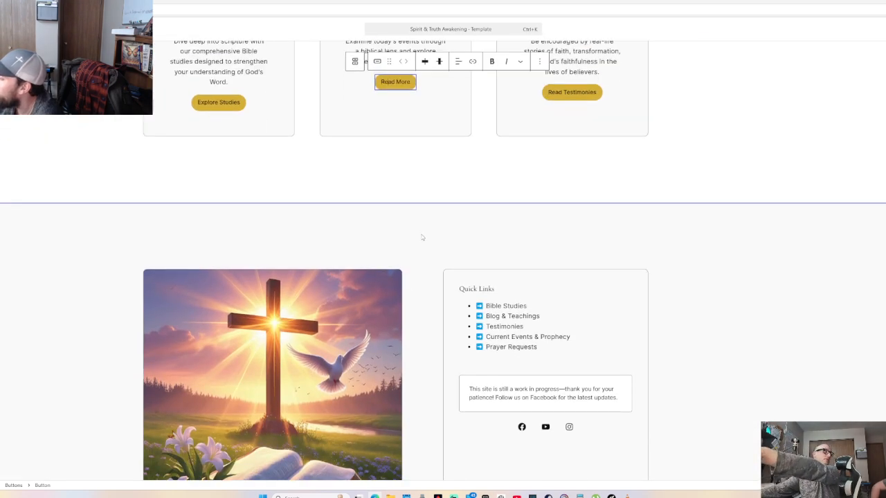
pyautogui.scroll(-3, 424, 239)
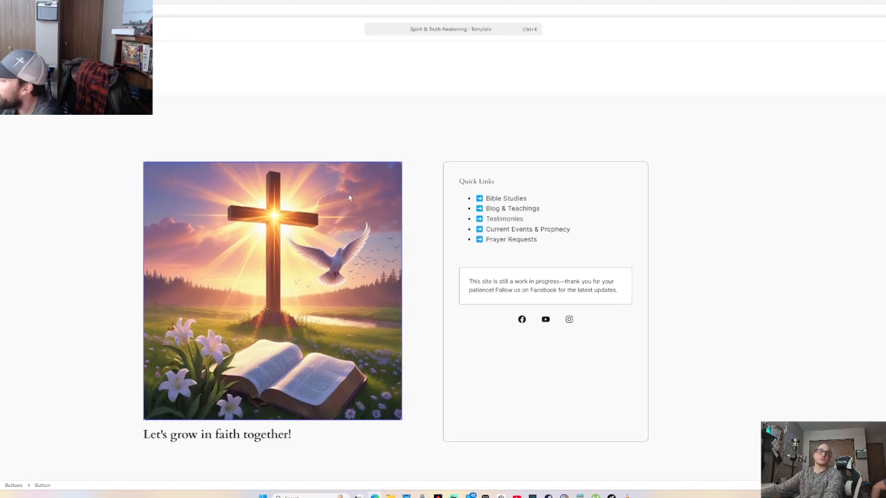
pyautogui.scroll(6, 431, 250)
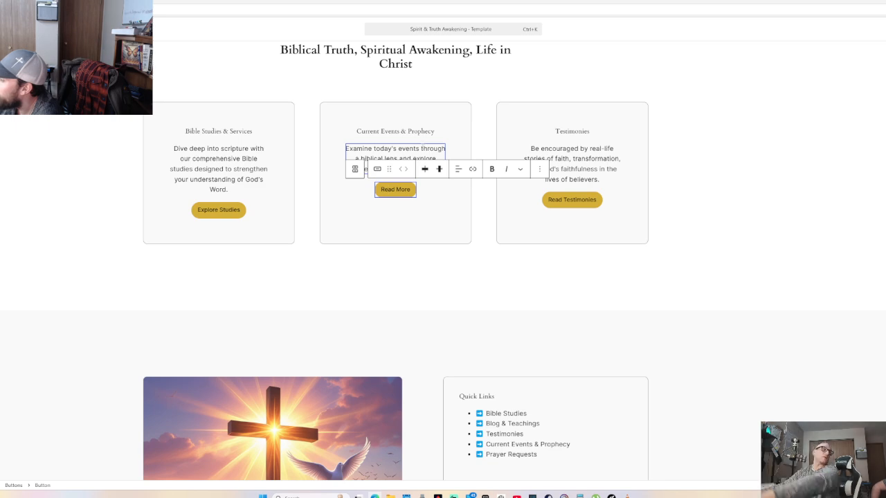
pyautogui.scroll(-9, 422, 152)
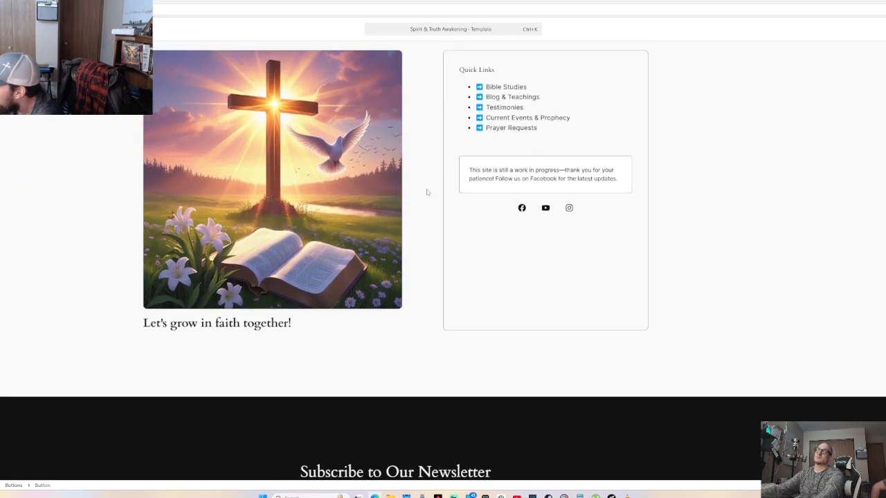
pyautogui.scroll(7, 583, 221)
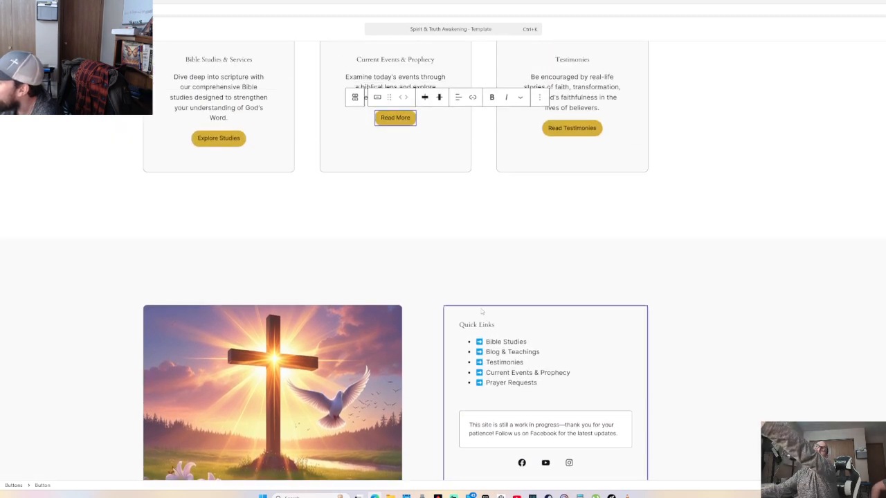
pyautogui.scroll(-4, 476, 295)
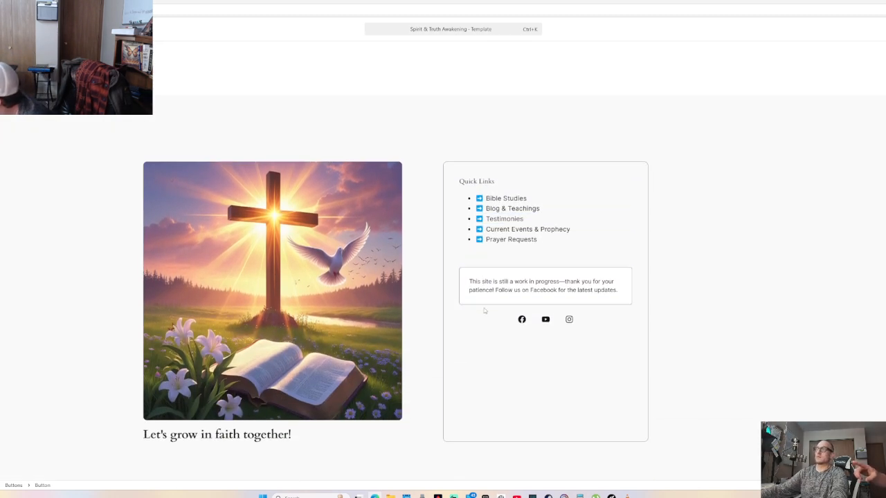
pyautogui.click(559, 290)
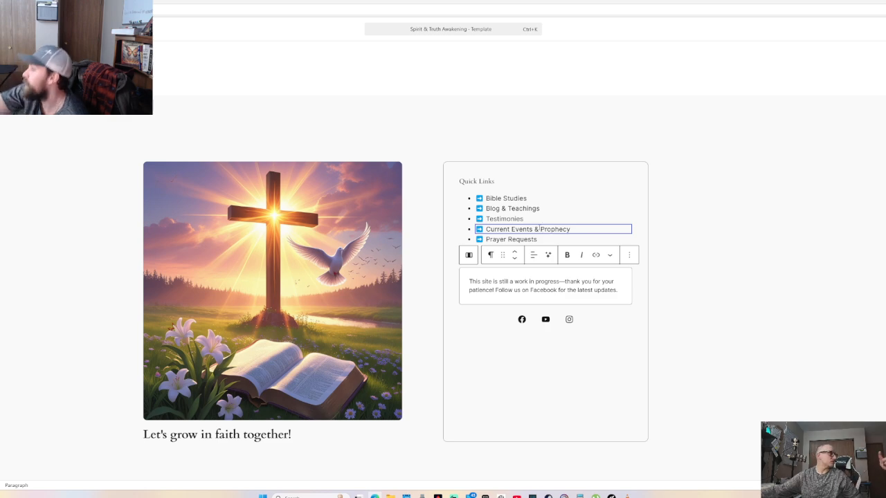
# Confirm the Explore Studies button links to a wordpress.com page, then exit edit mode
pyautogui.scroll(3, 545, 212)
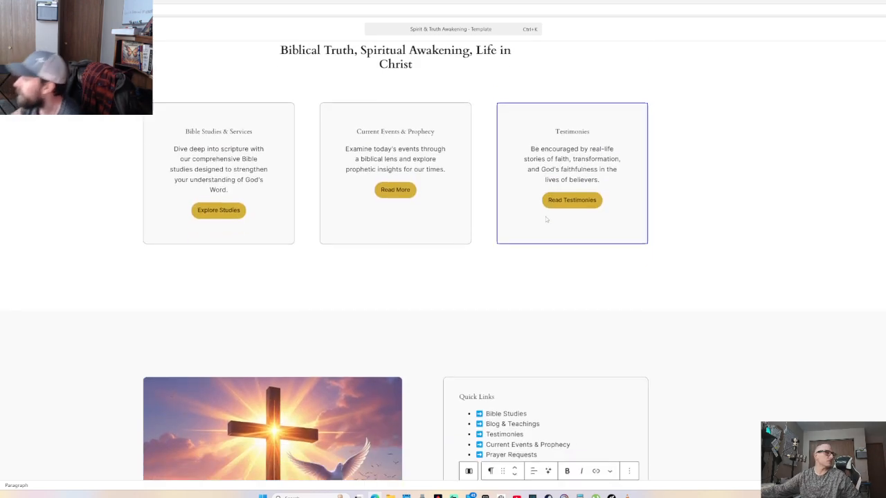
pyautogui.scroll(5, 538, 243)
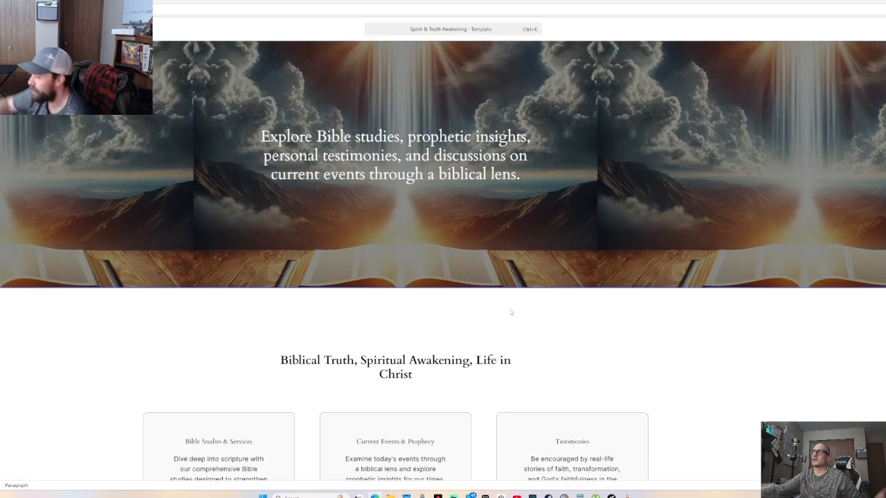
pyautogui.scroll(-6, 511, 313)
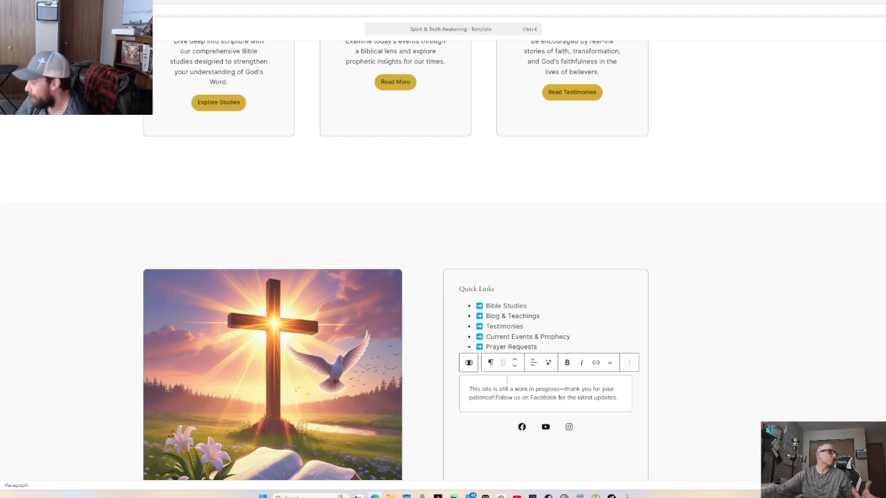
pyautogui.scroll(4, 506, 377)
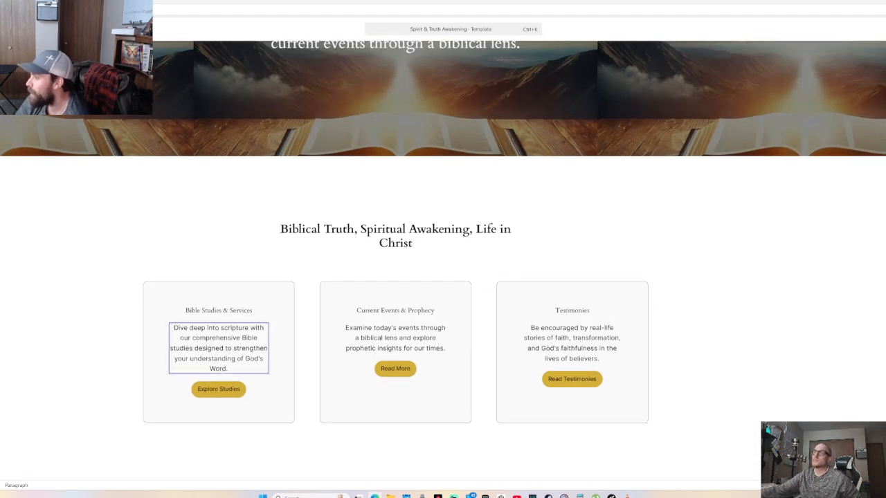
pyautogui.click(216, 389)
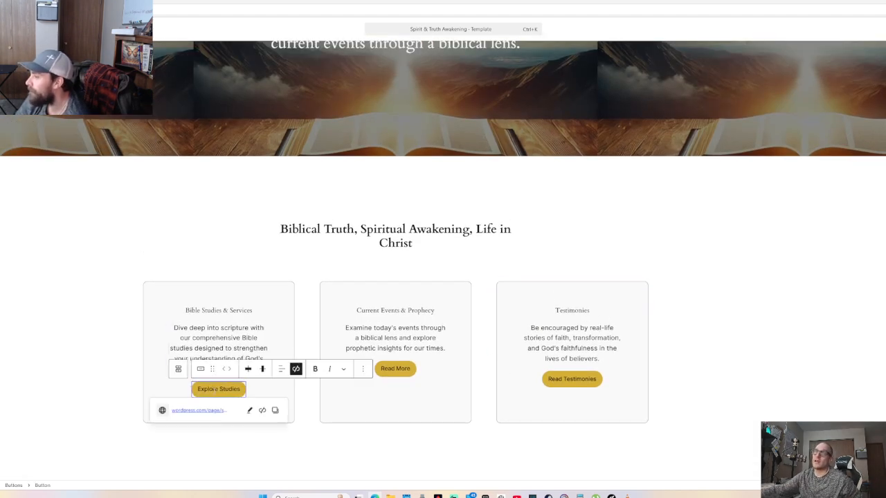
pyautogui.click(21, 260)
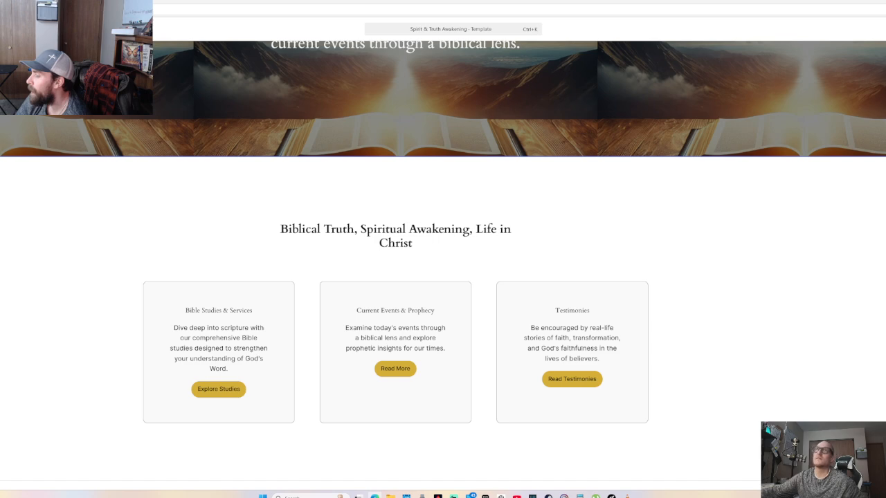
pyautogui.click(5, 29)
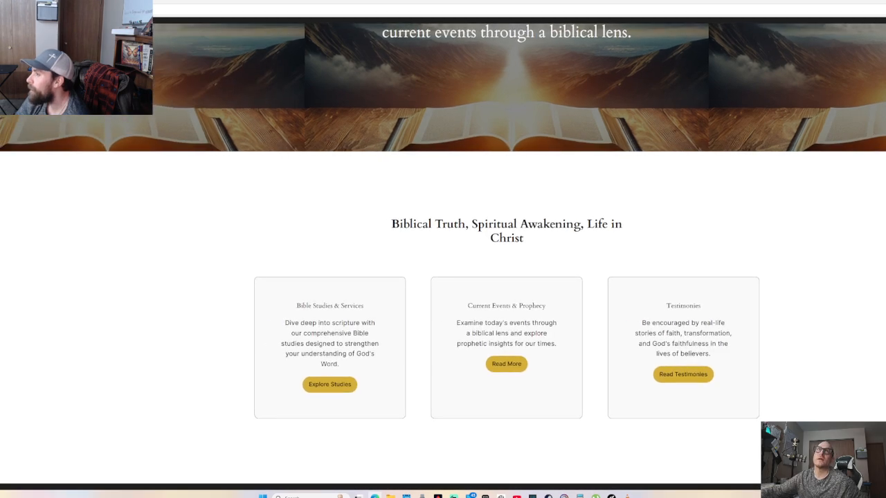
# From My Home > Pages, view the published Homepage through its actions menu
pyautogui.click(5, 29)
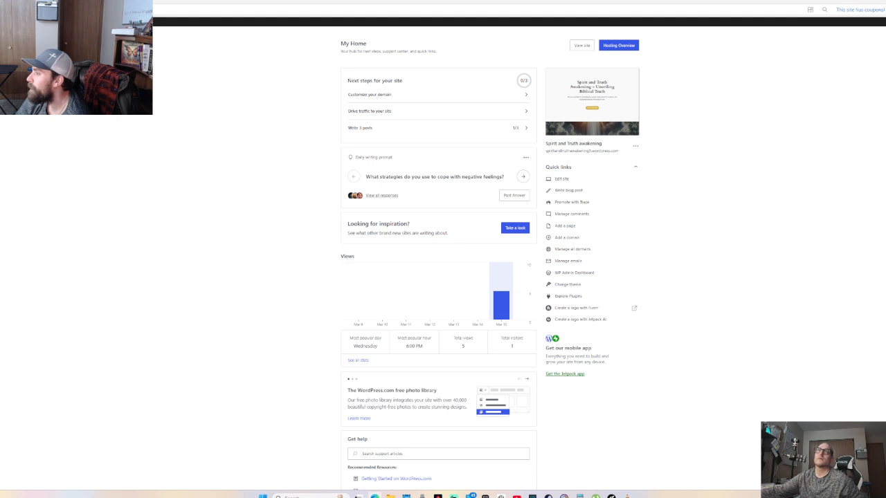
pyautogui.click(21, 94)
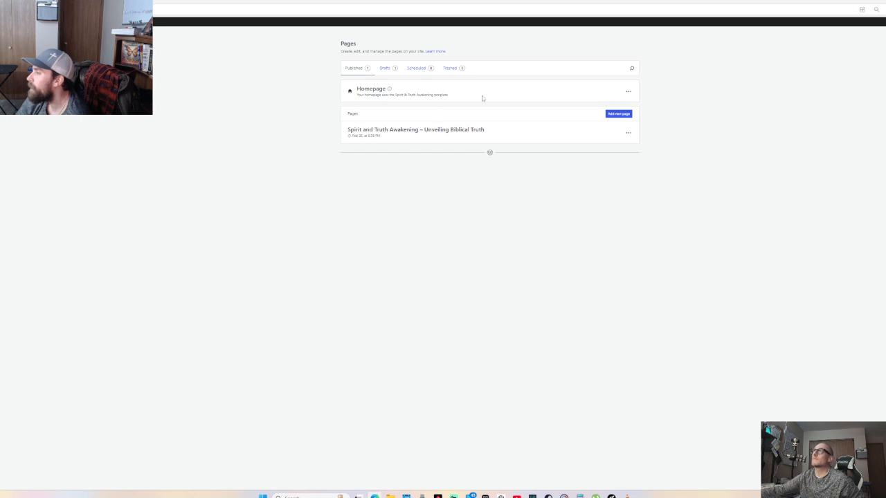
pyautogui.click(629, 94)
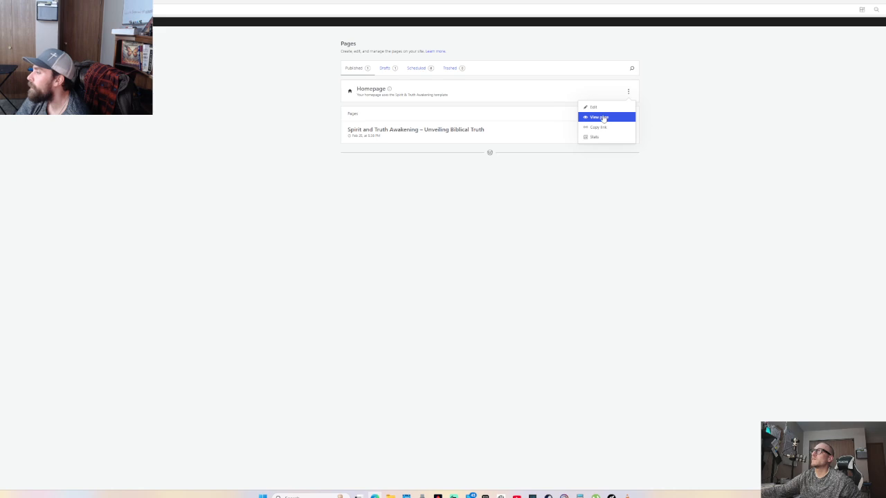
pyautogui.click(602, 118)
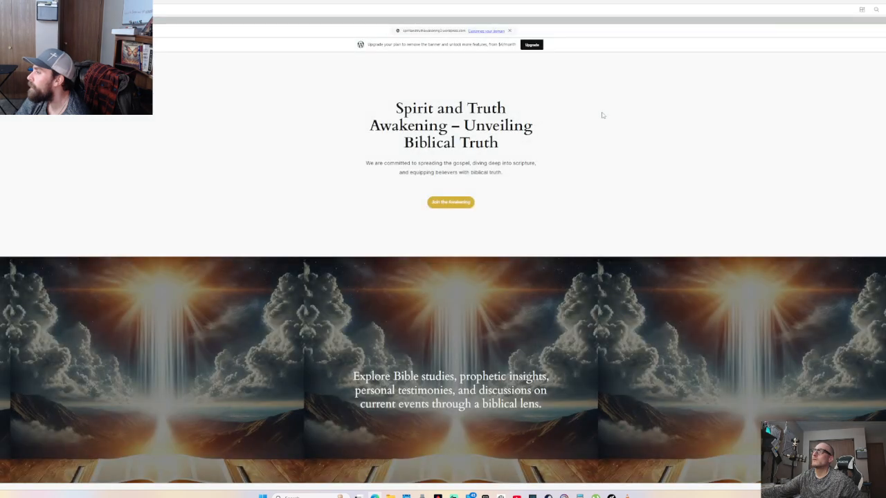
# Follow the live Explore Studies link, then return to the Pages list
pyautogui.scroll(-5, 602, 115)
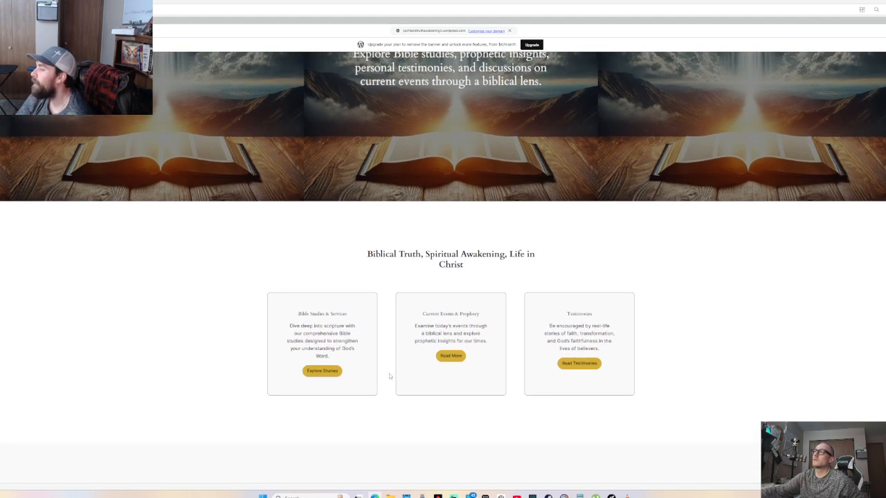
pyautogui.click(319, 370)
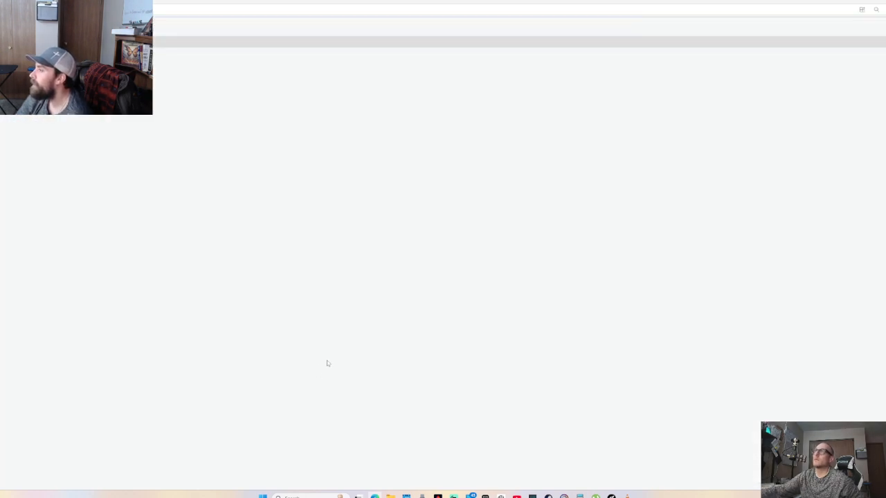
pyautogui.scroll(-5, 332, 353)
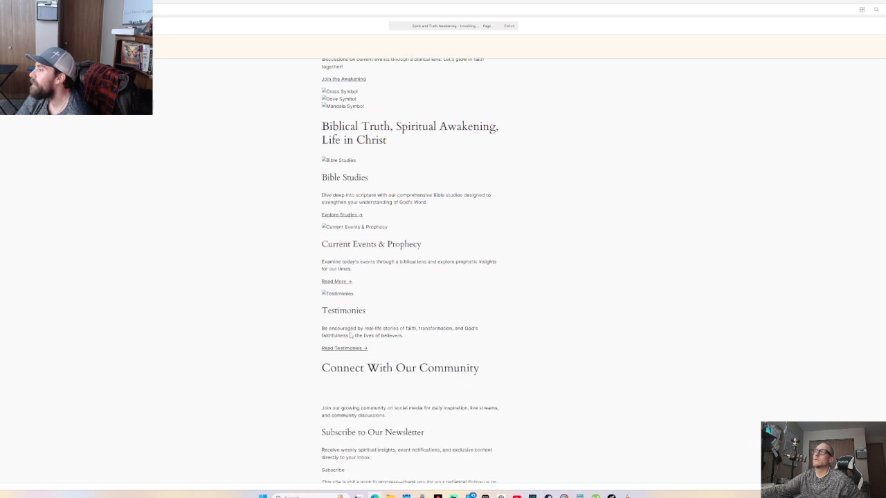
pyautogui.scroll(-3, 350, 335)
pyautogui.scroll(7, 349, 336)
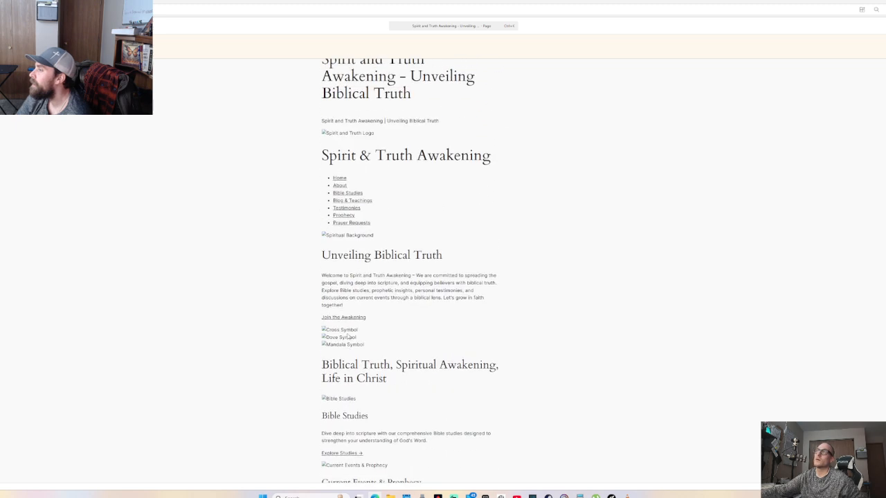
pyautogui.scroll(1, 348, 337)
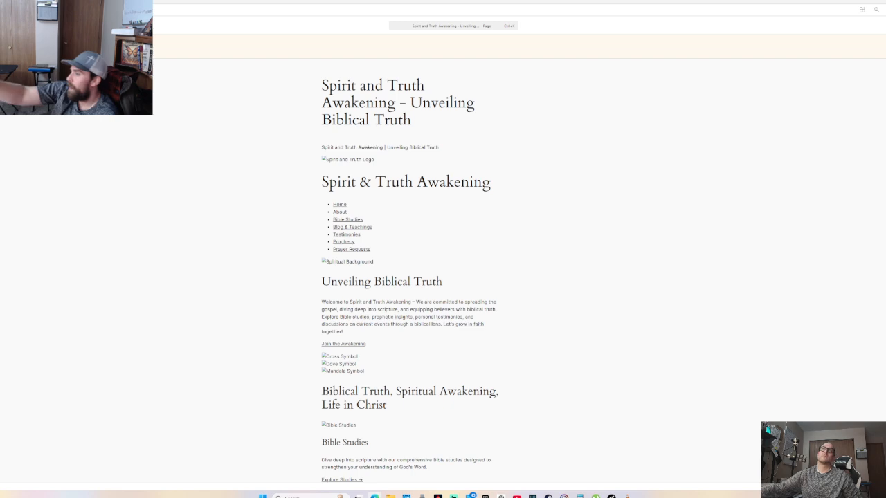
pyautogui.click(8, 26)
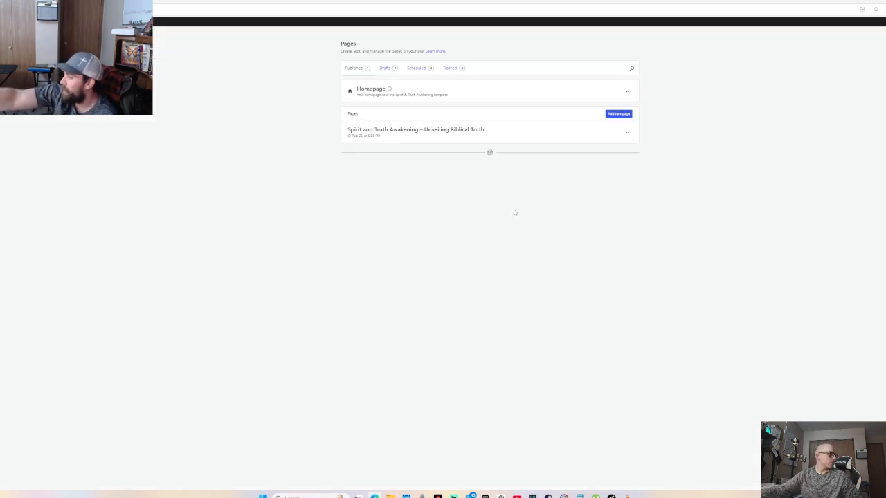